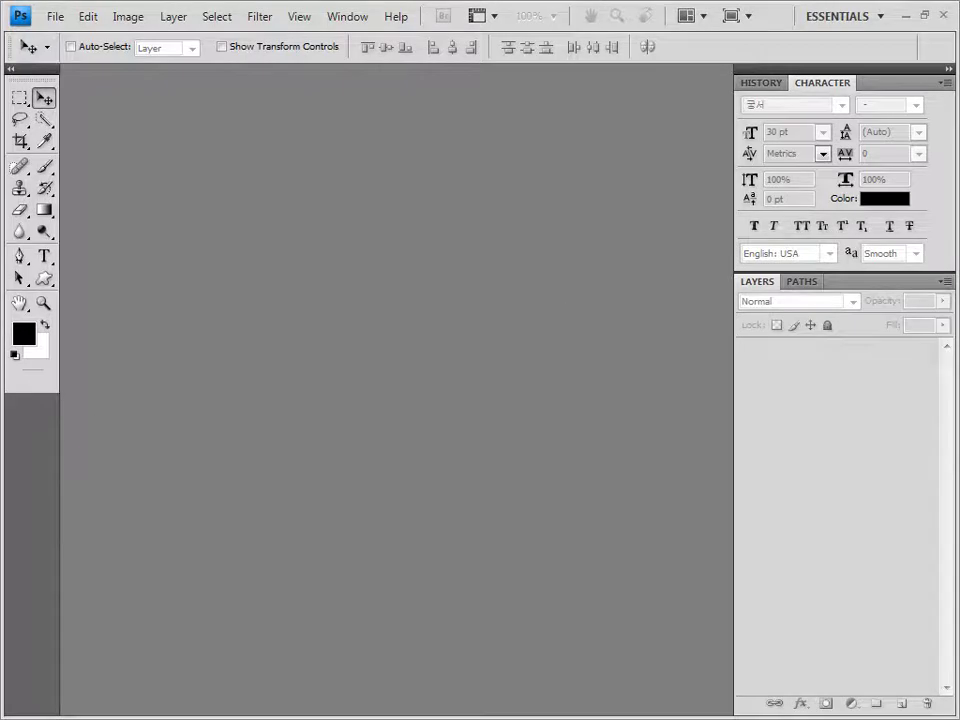
Create a new white RGB document 400 pixels wide and 500 pixels high at 72 pixels/inch
{"action": "key", "text": "ctrl+n"}
{"action": "key", "text": "Tab"}
{"action": "key", "text": "Tab"}
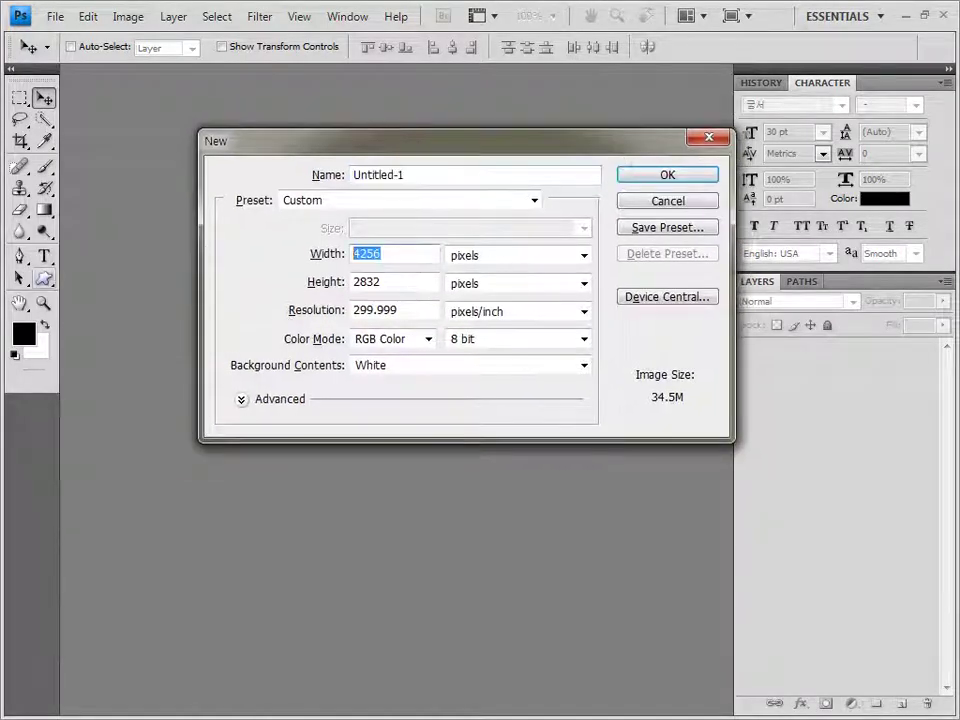
{"action": "type", "text": "400"}
{"action": "key", "text": "Tab"}
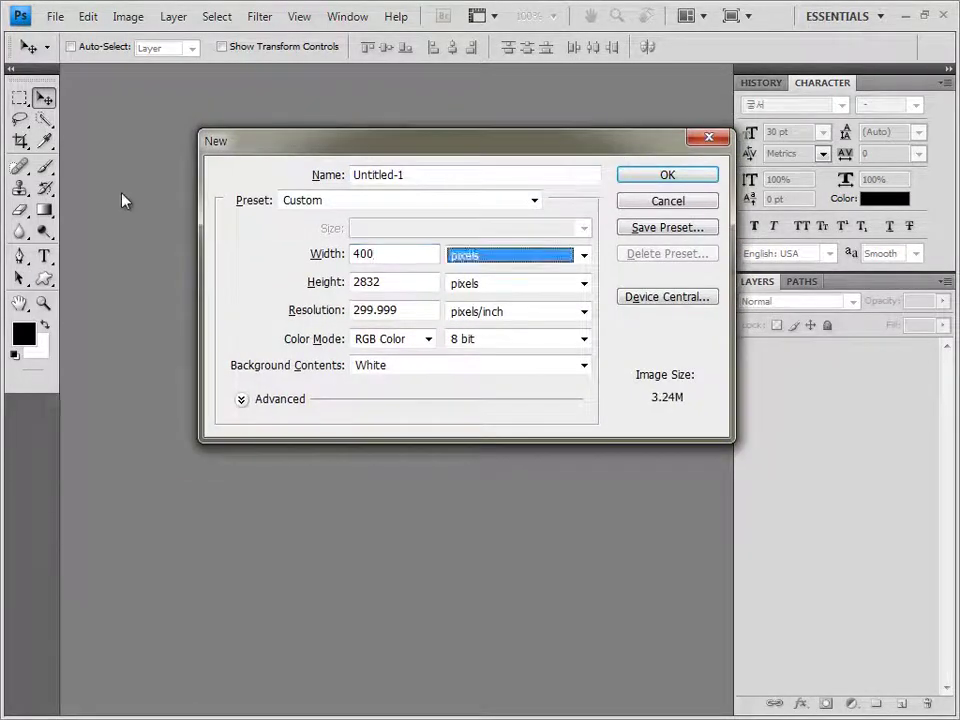
{"action": "key", "text": "Tab"}
{"action": "type", "text": "500"}
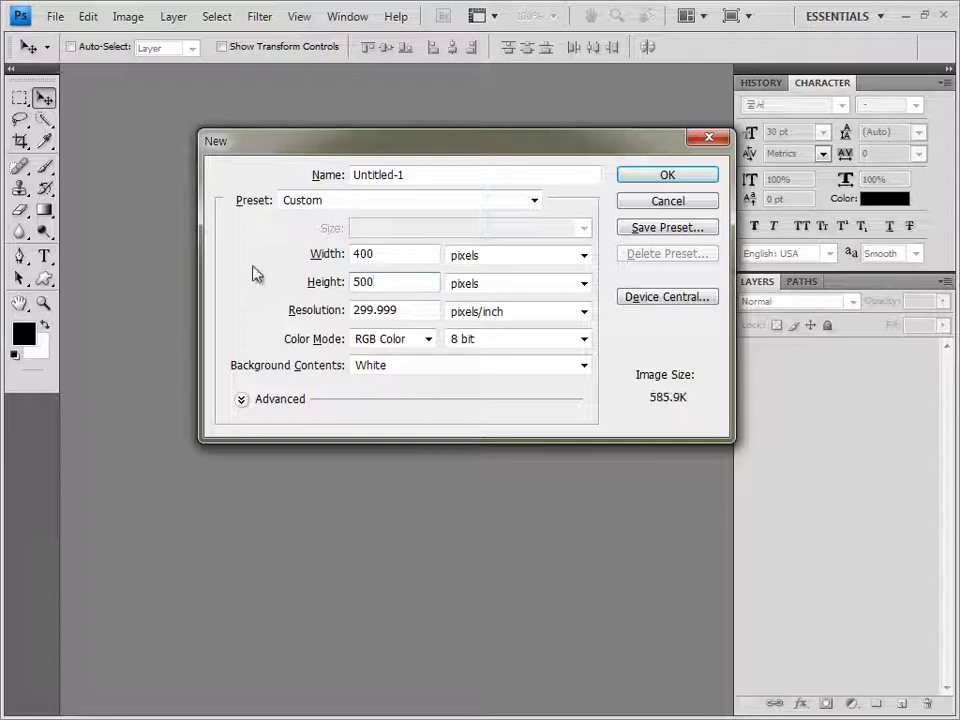
{"action": "left_click_drag", "start_coordinate": [409, 310], "coordinate": [18, 305]}
{"action": "type", "text": "72"}
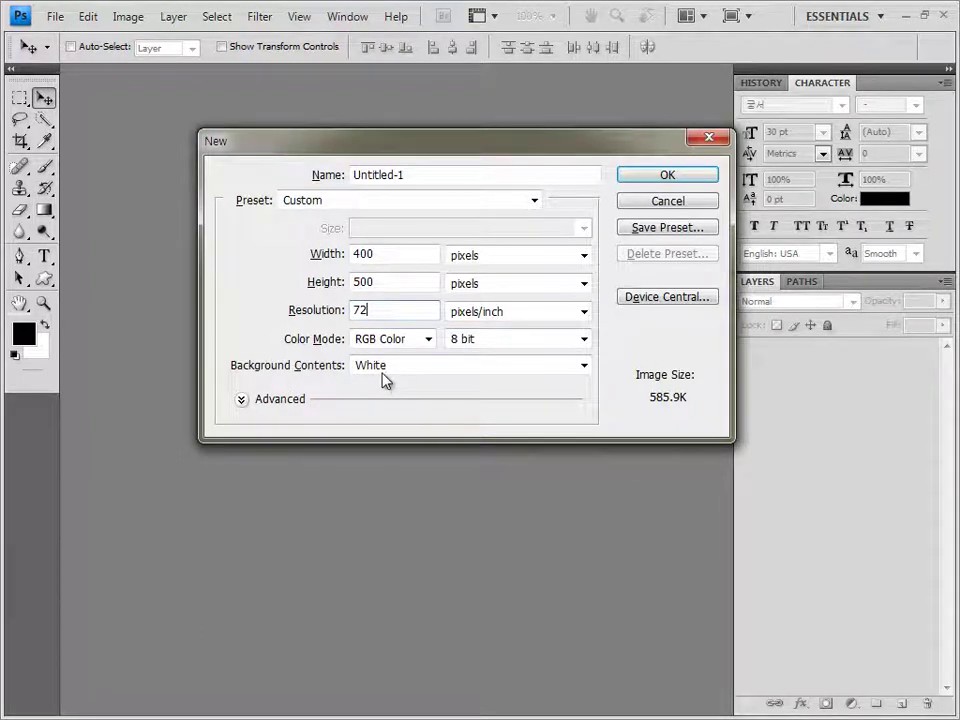
{"action": "left_click", "coordinate": [667, 178]}
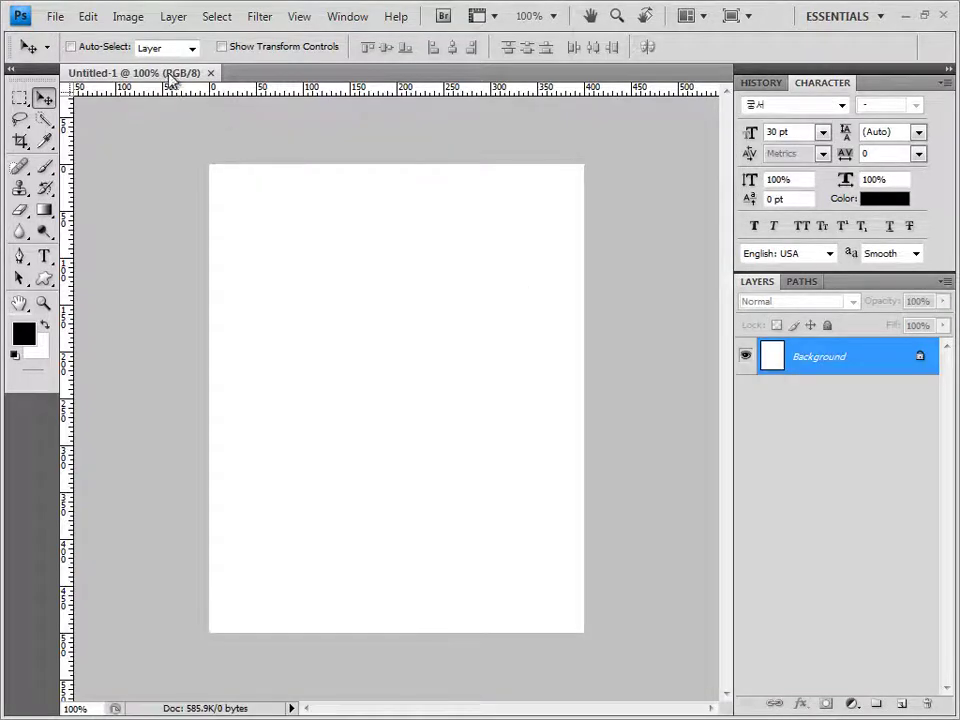
Undock the new document into its own floating window in the workspace
{"action": "left_click_drag", "start_coordinate": [135, 72], "coordinate": [307, 142]}
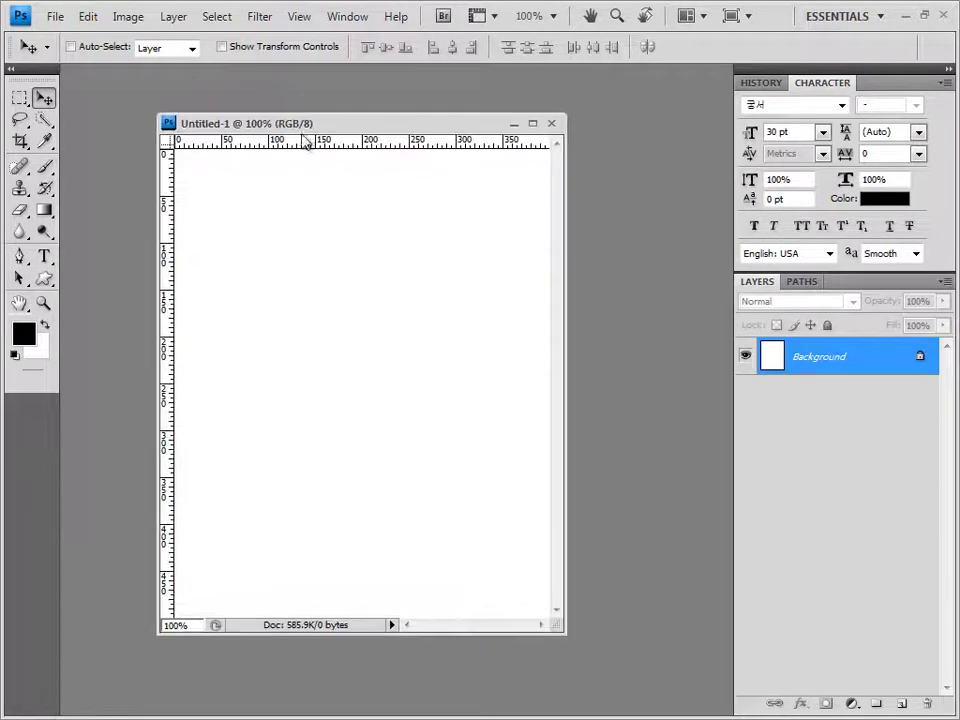
{"action": "right_click", "coordinate": [242, 141]}
{"action": "left_click", "coordinate": [366, 121]}
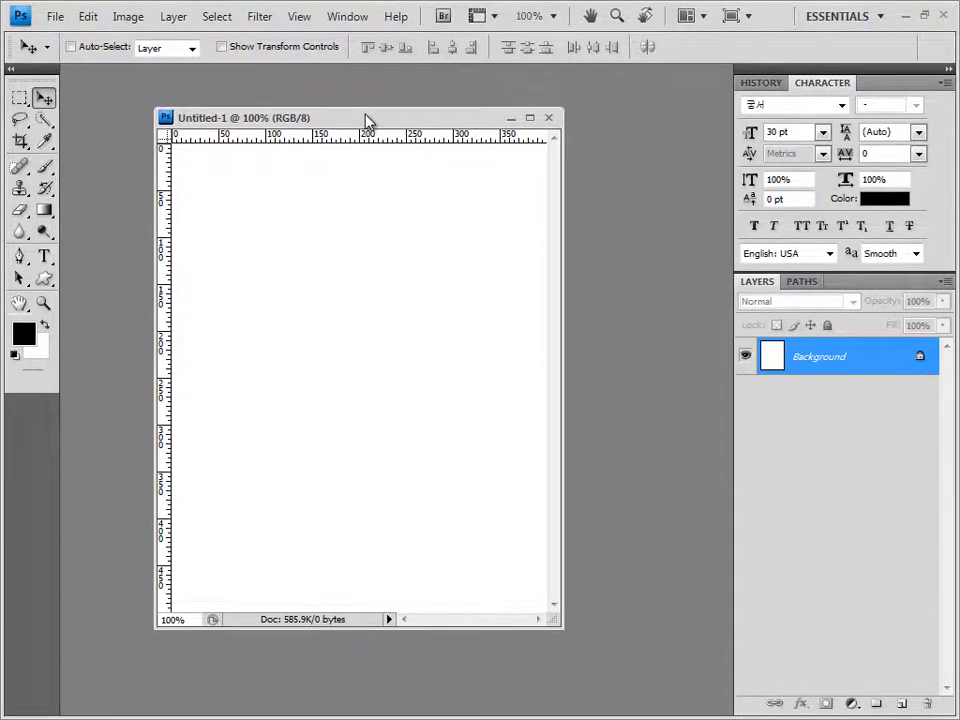
Add vertical and horizontal guides at every 100 pixels across the blank canvas
{"action": "left_click", "coordinate": [300, 22]}
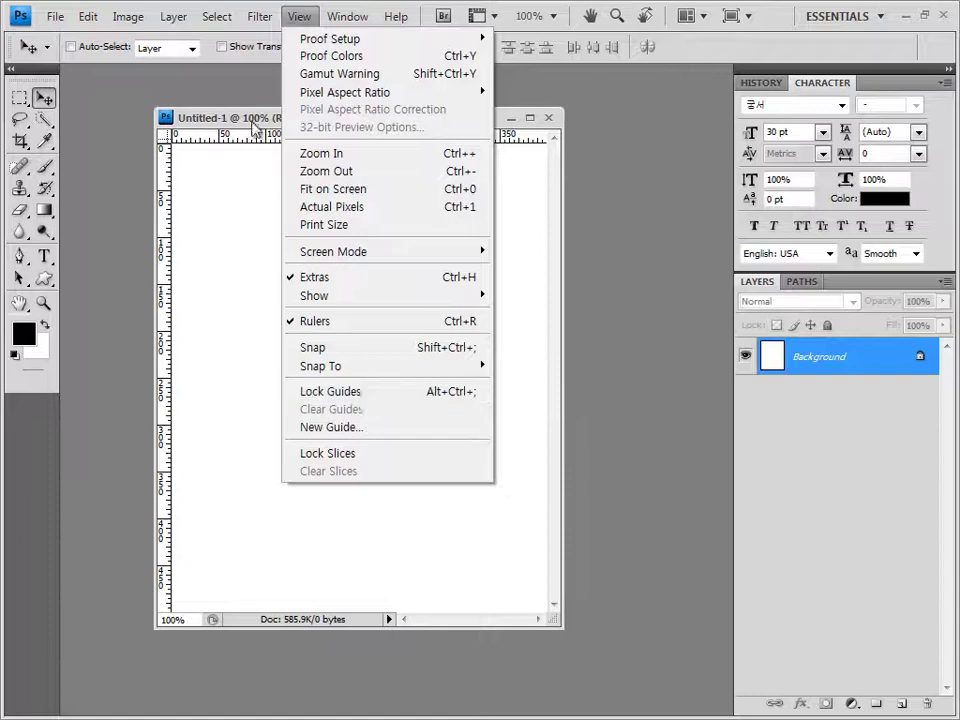
{"action": "left_click", "coordinate": [145, 290]}
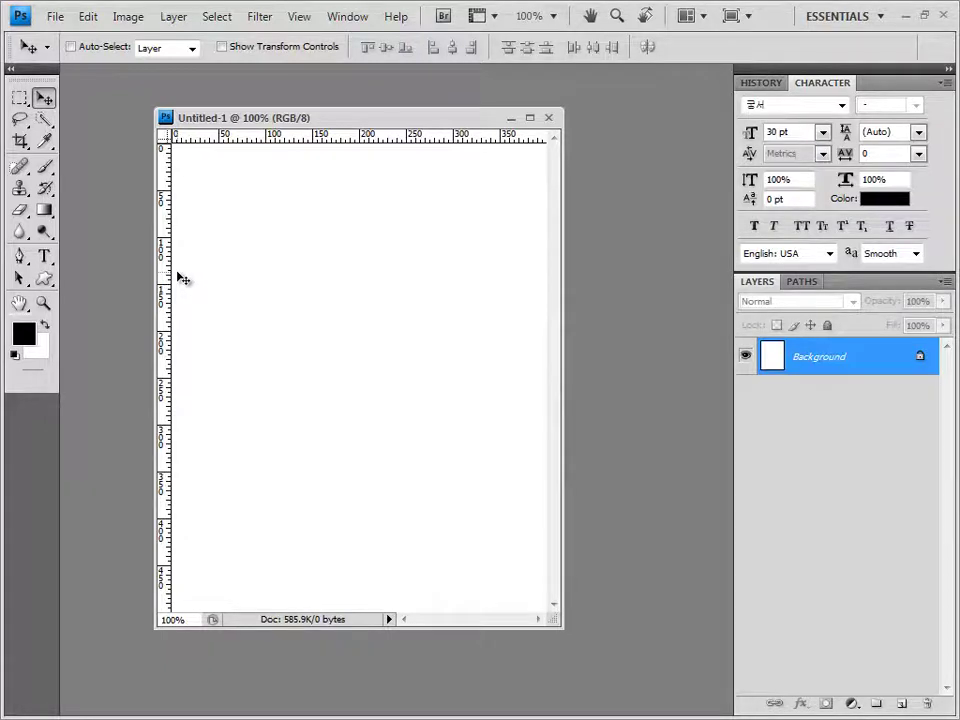
{"action": "key", "text": "F2"}
Save the document as a JPEG named 1 in the GTQ folder
{"action": "left_click", "coordinate": [60, 22]}
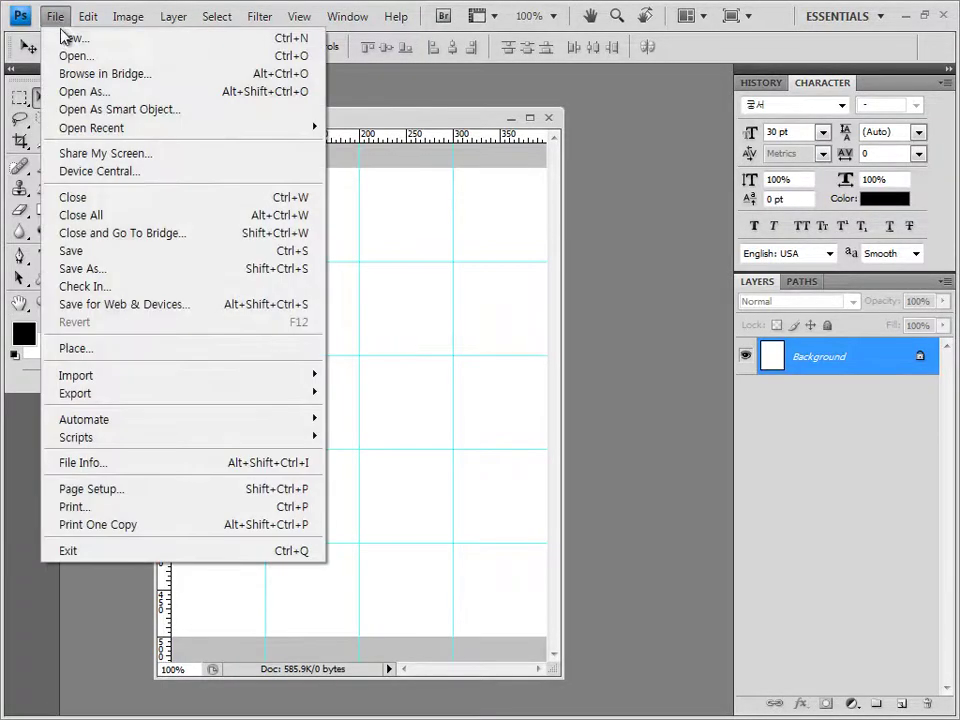
{"action": "left_click", "coordinate": [125, 279]}
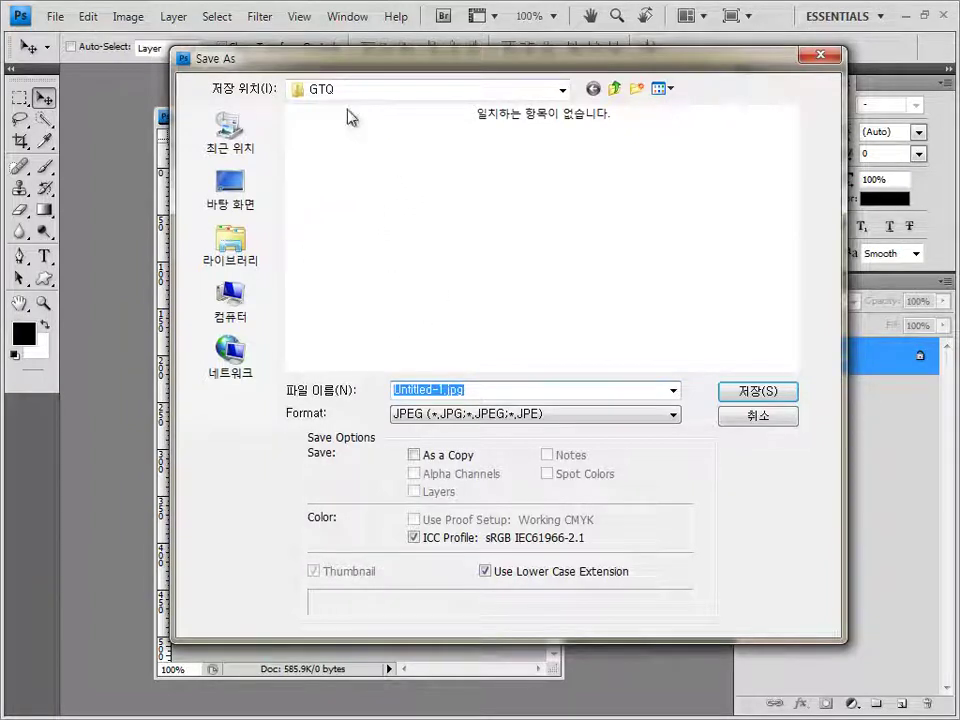
{"action": "left_click", "coordinate": [479, 393]}
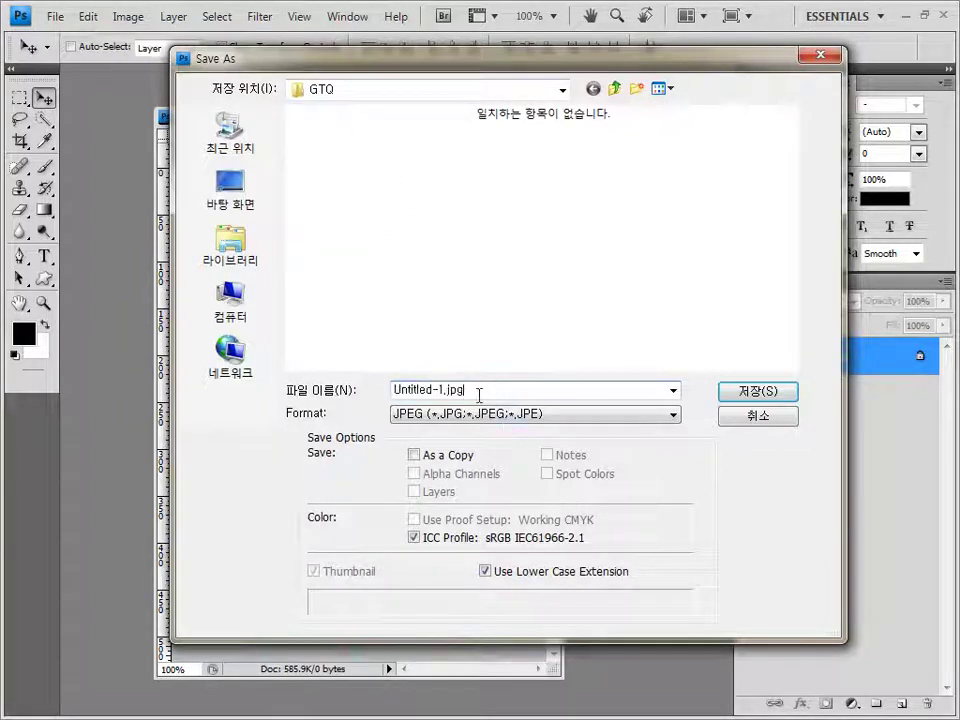
{"action": "left_click_drag", "start_coordinate": [465, 390], "coordinate": [140, 390]}
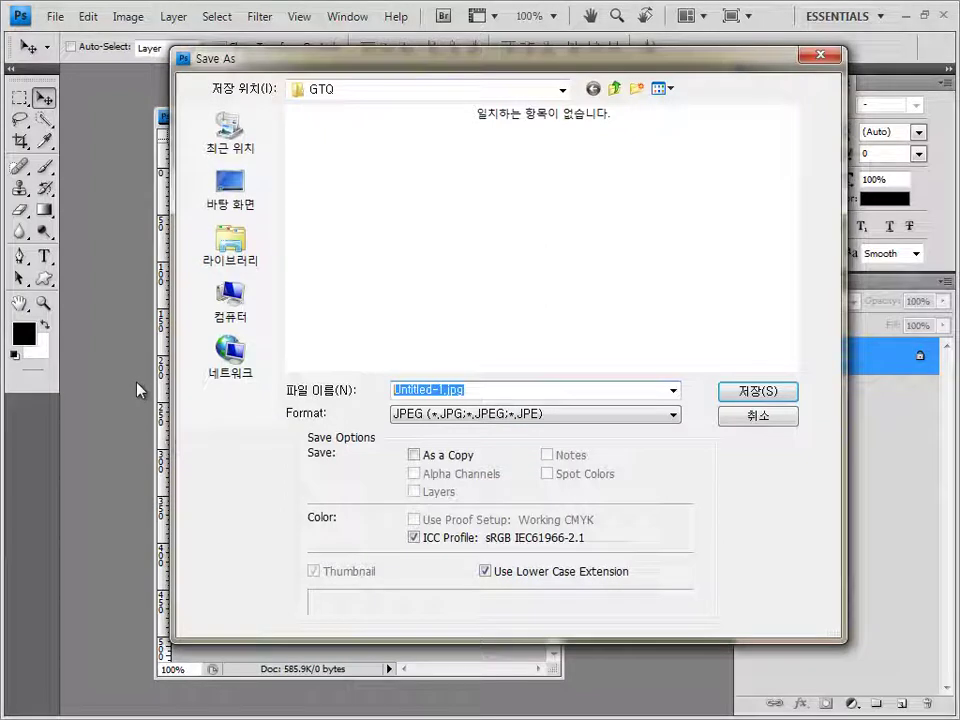
{"action": "type", "text": "1"}
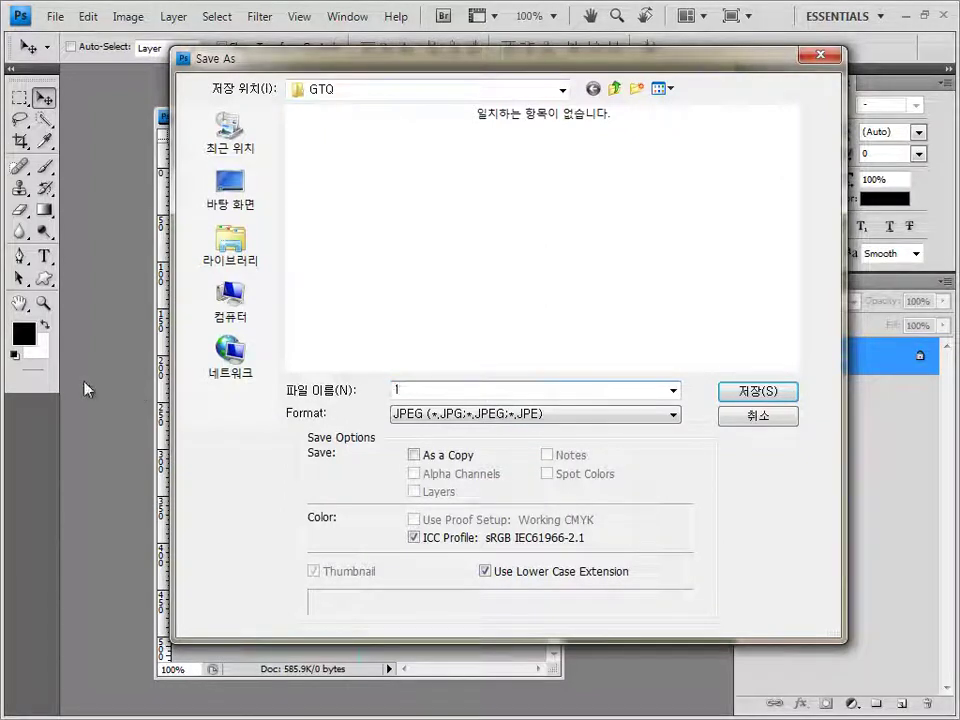
{"action": "left_click", "coordinate": [755, 391]}
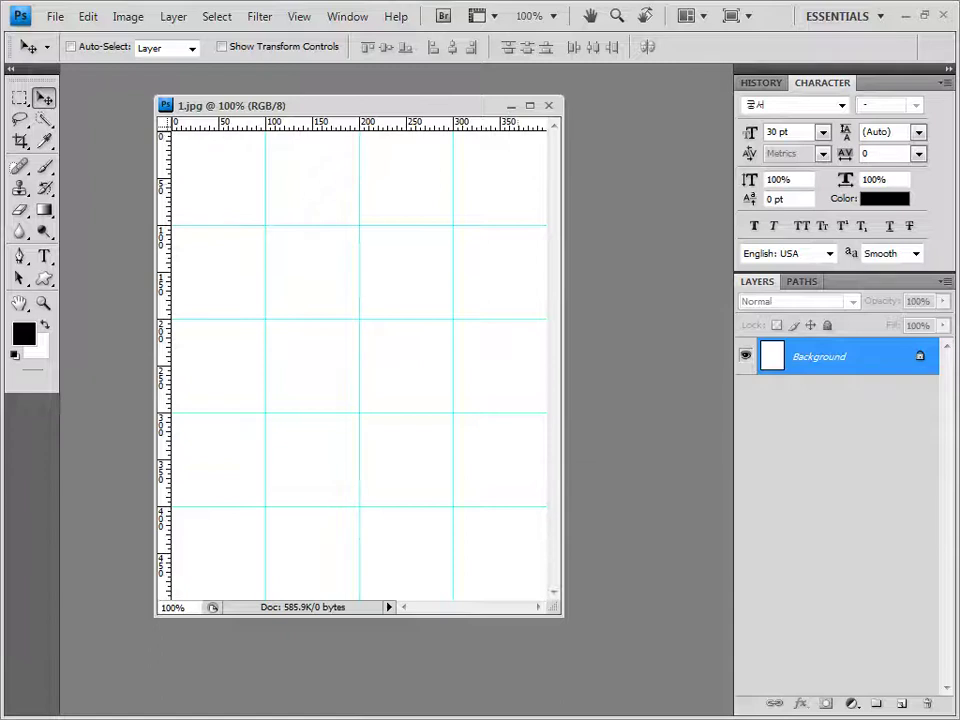
Switch to the file explorer, open 1급-1.jpg from the 기출문제03 folder in Photoshop and float it in its own window
{"action": "left_click_drag", "start_coordinate": [422, 107], "coordinate": [388, 103]}
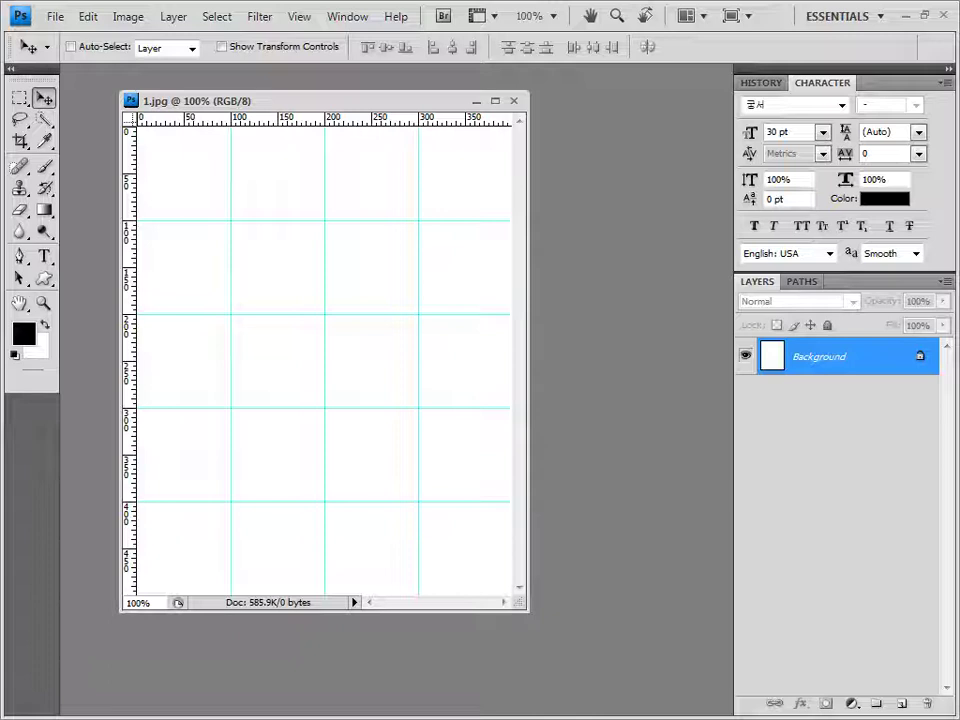
{"action": "key", "text": "alt+Tab"}
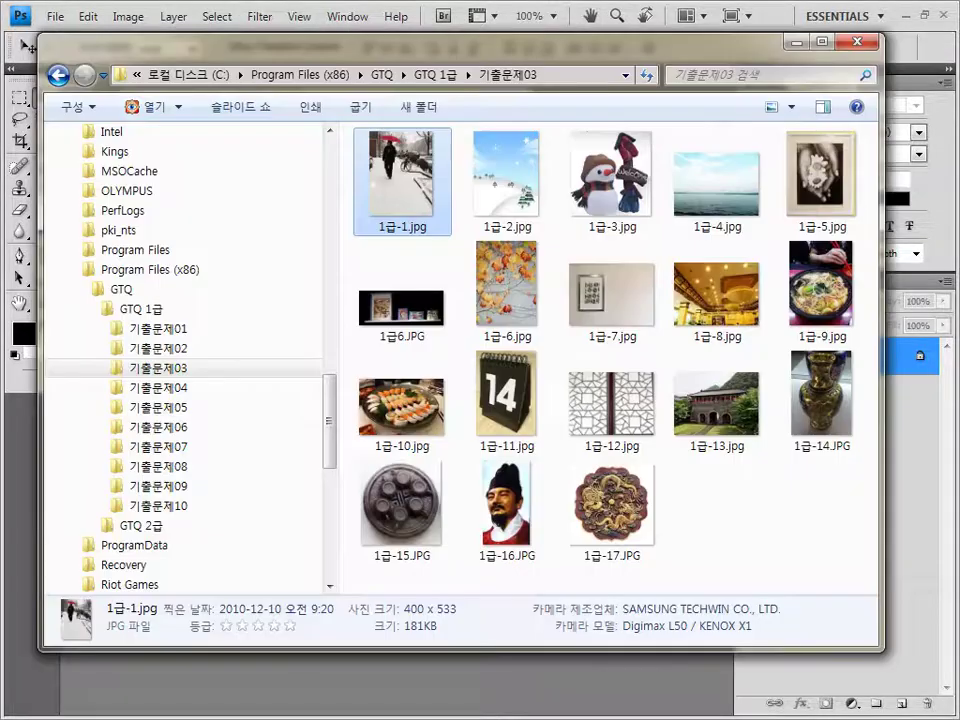
{"action": "left_click_drag", "start_coordinate": [516, 113], "coordinate": [534, 148]}
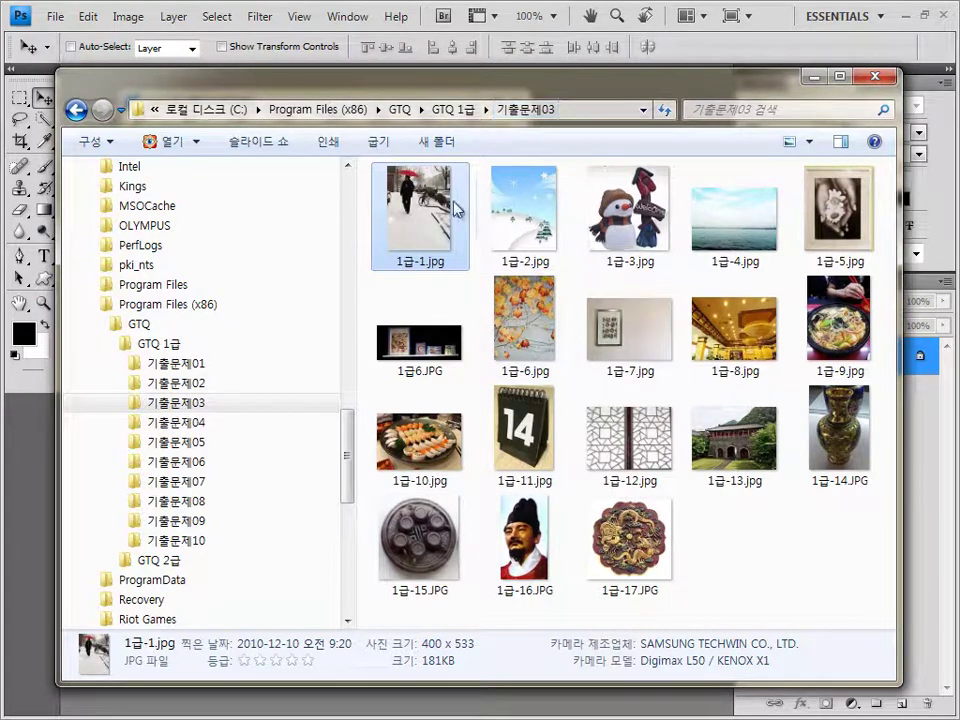
{"action": "left_click_drag", "start_coordinate": [345, 80], "coordinate": [345, 152]}
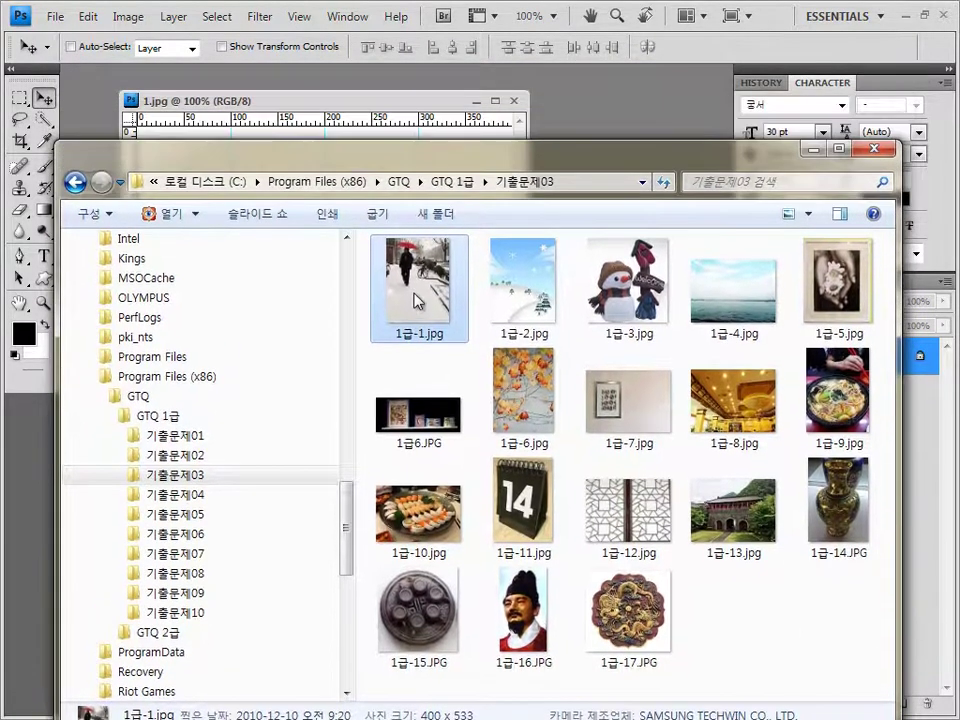
{"action": "left_click_drag", "start_coordinate": [417, 300], "coordinate": [597, 117]}
{"action": "left_click_drag", "start_coordinate": [80, 66], "coordinate": [390, 125]}
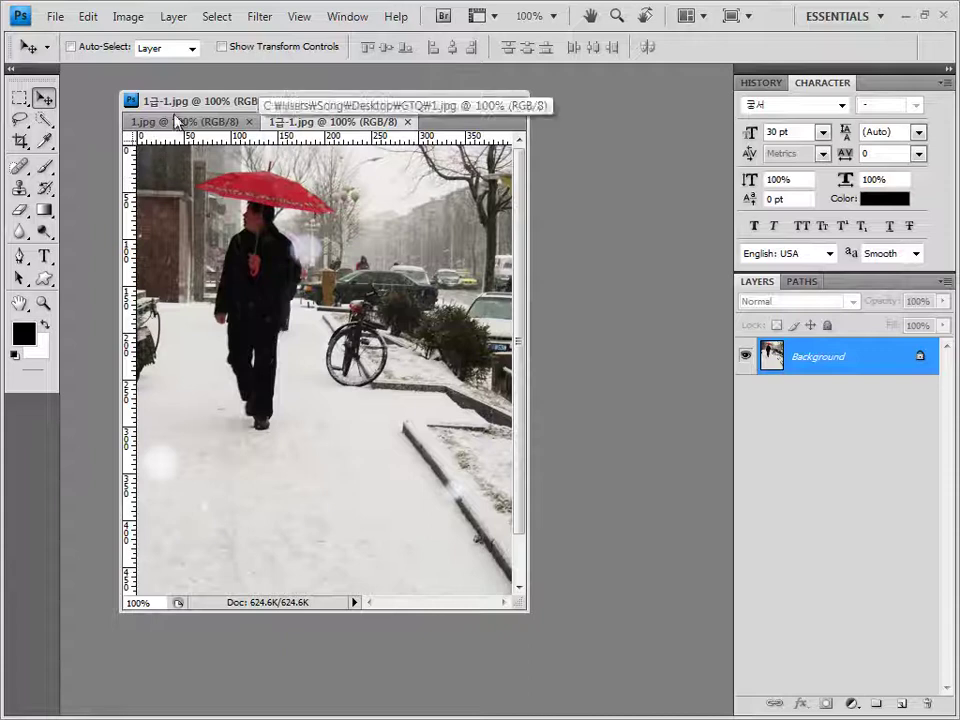
{"action": "left_click_drag", "start_coordinate": [335, 122], "coordinate": [476, 172]}
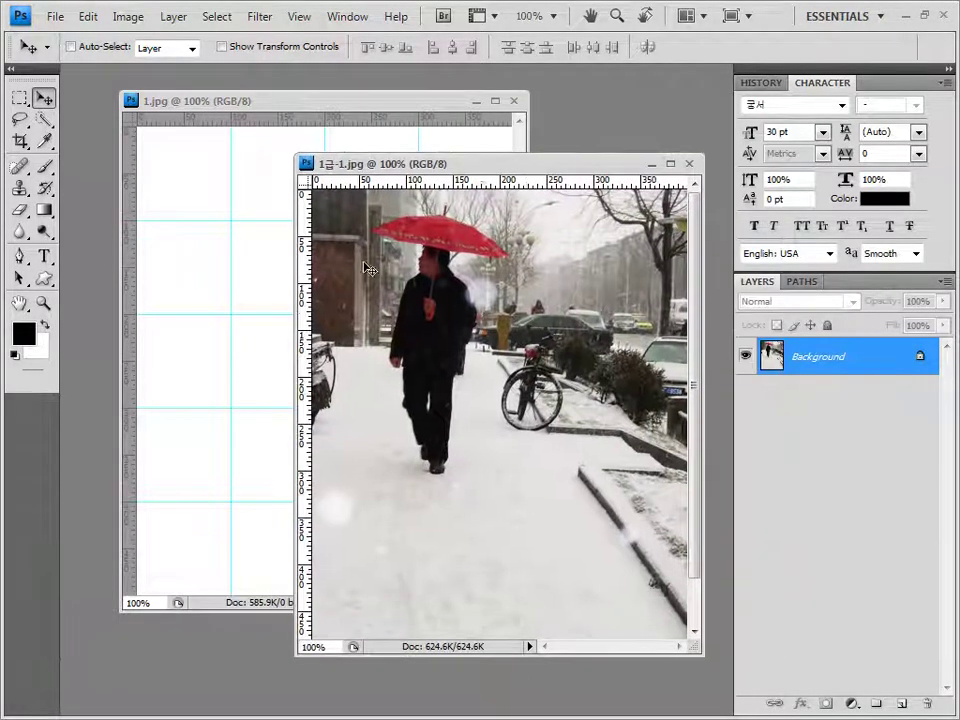
Copy the whole 1급-1.jpg image, close that file and paste the image into 1.jpg as a new layer
{"action": "key", "text": "ctrl+a"}
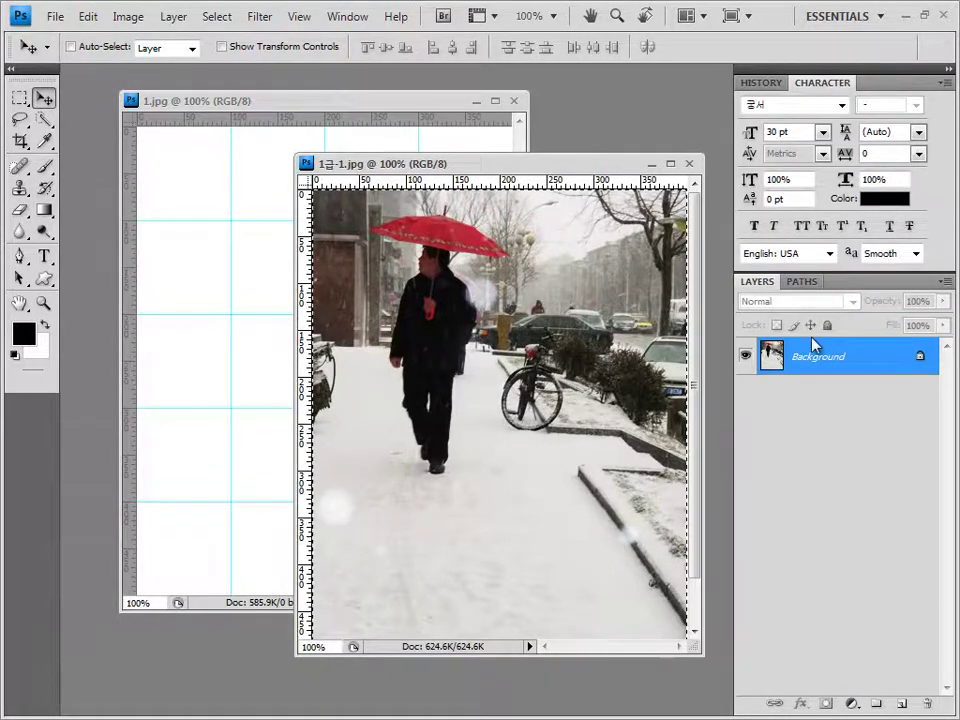
{"action": "left_click", "coordinate": [690, 164]}
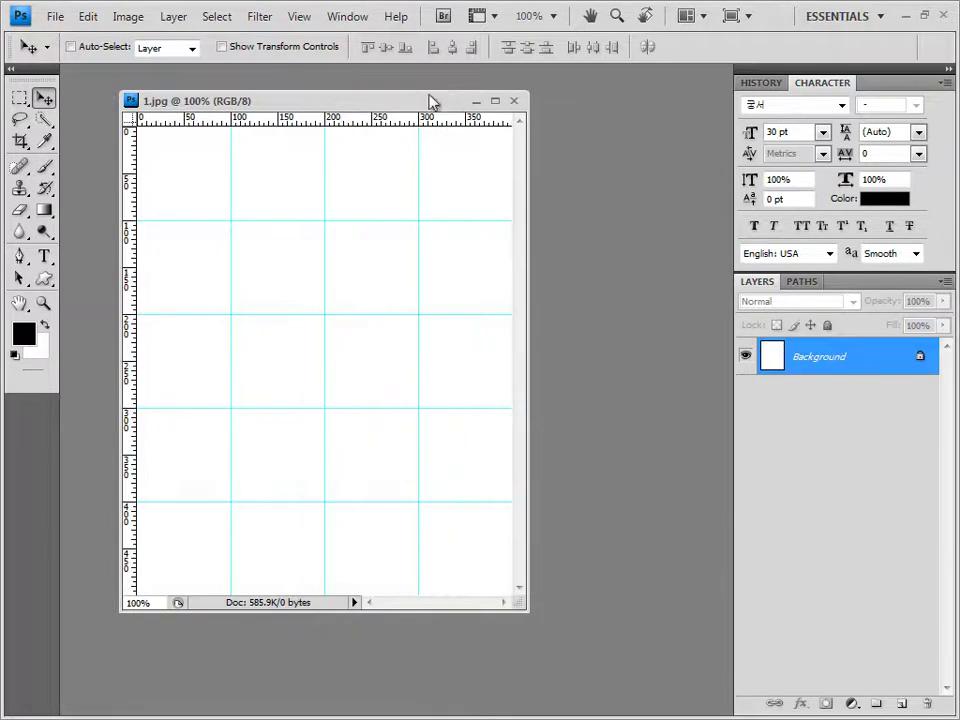
{"action": "key", "text": "ctrl+v"}
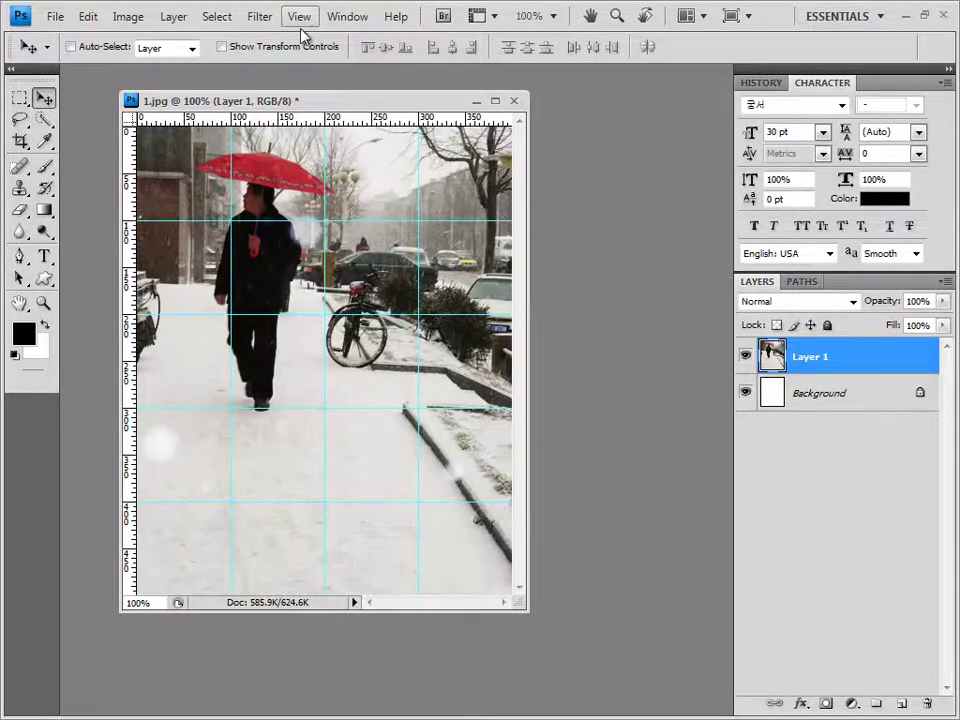
Apply the Patchwork texture filter to the pasted photo layer with Square Size 4 and Relief 8
{"action": "left_click", "coordinate": [262, 22]}
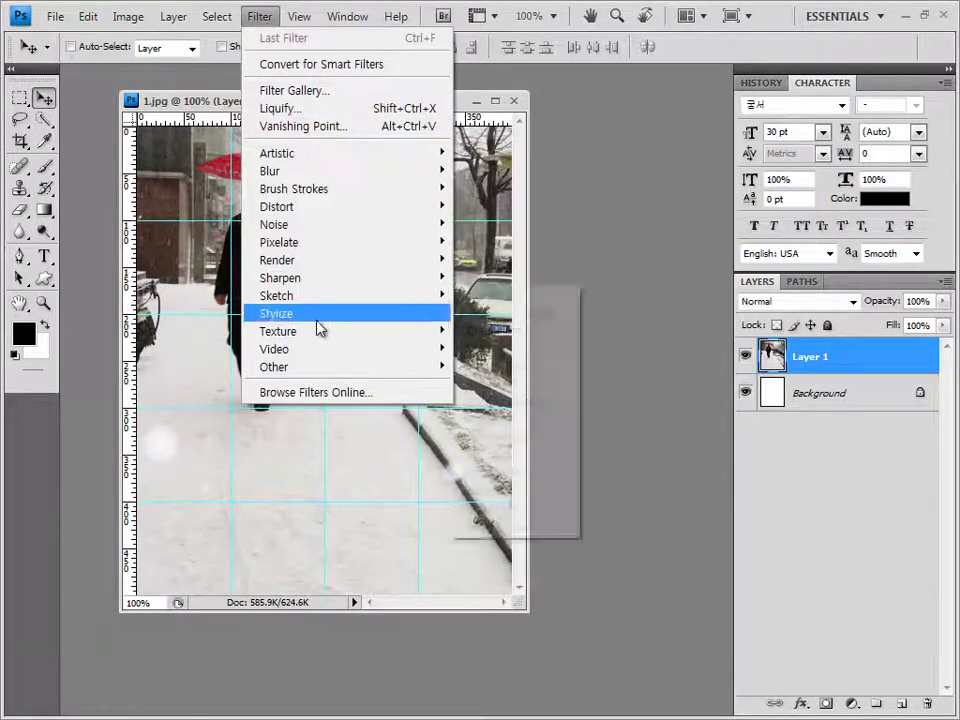
{"action": "mouse_move", "coordinate": [347, 334]}
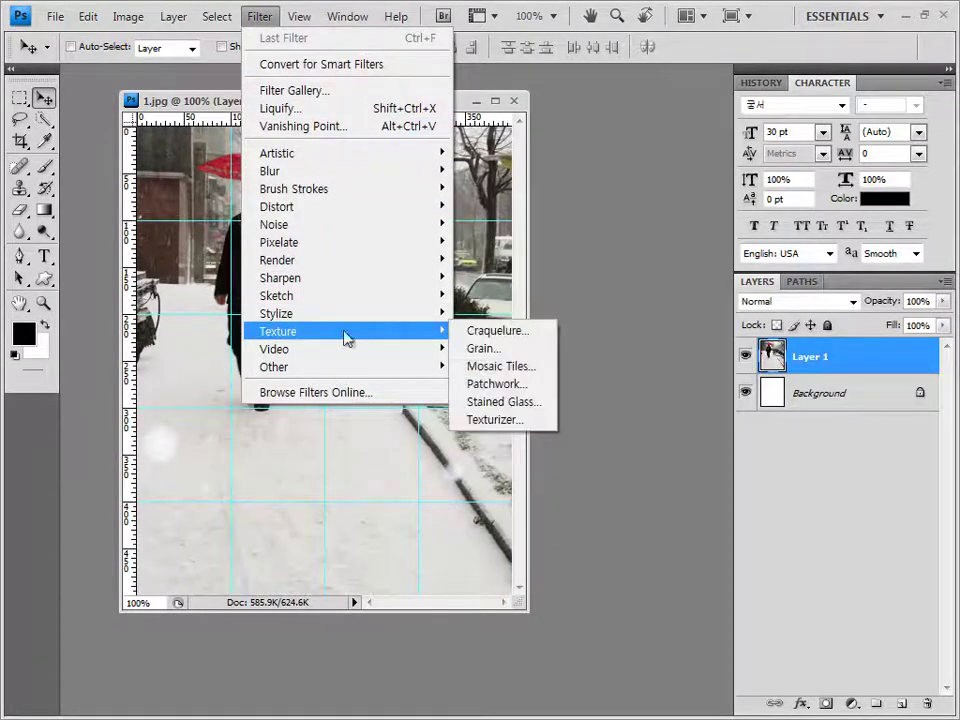
{"action": "left_click", "coordinate": [536, 383]}
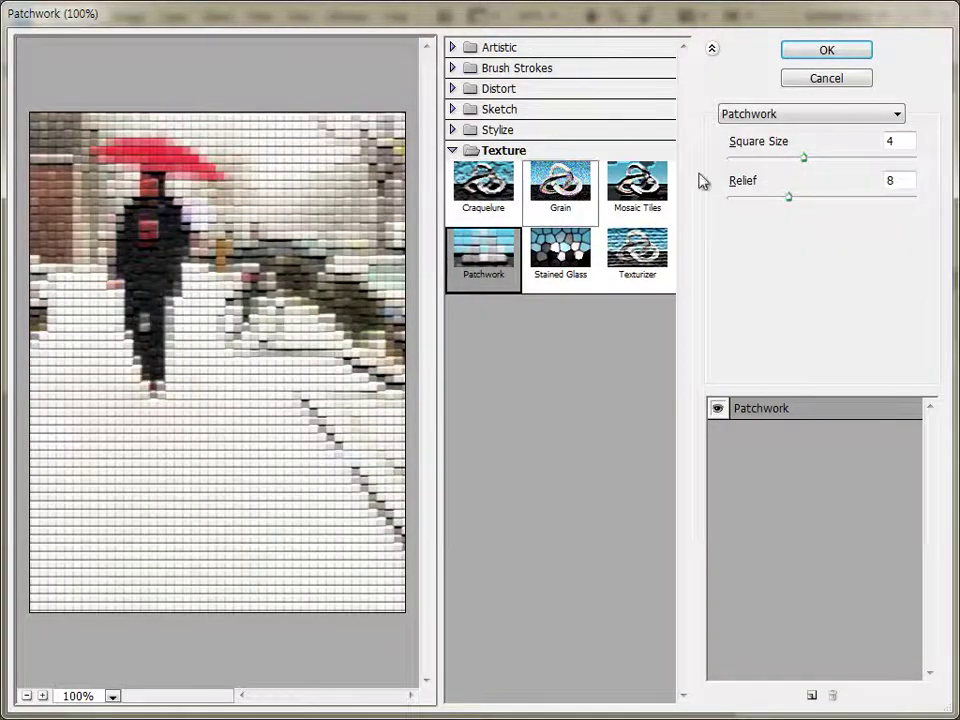
{"action": "left_click", "coordinate": [850, 55]}
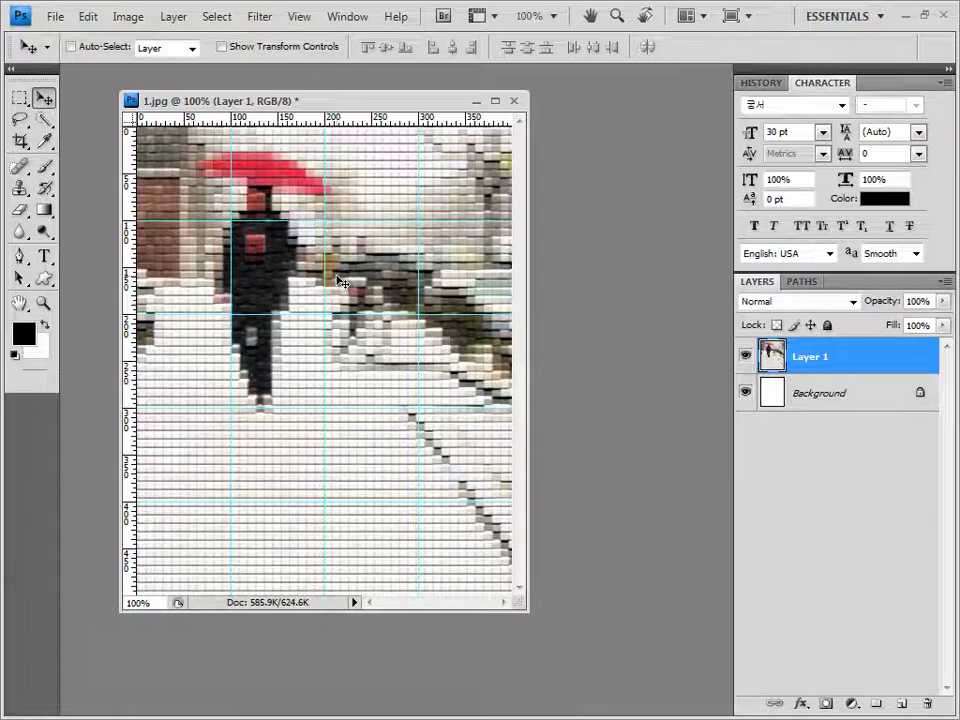
Set the Pen tool to shape layers with no layer style and a white fill (ffffff)
{"action": "left_click", "coordinate": [21, 256]}
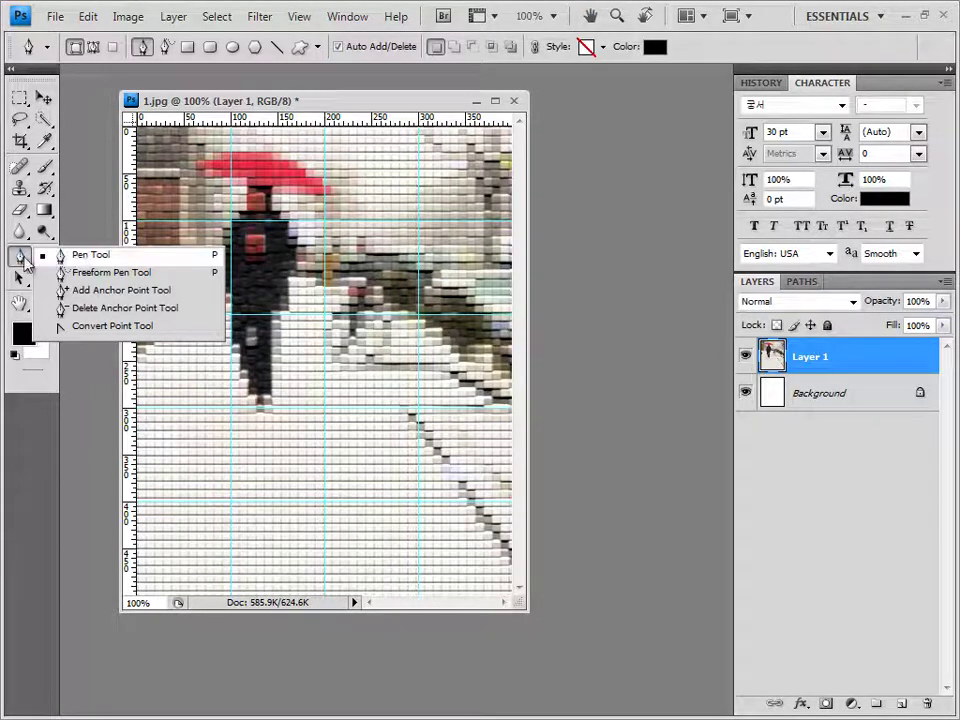
{"action": "left_click", "coordinate": [15, 262]}
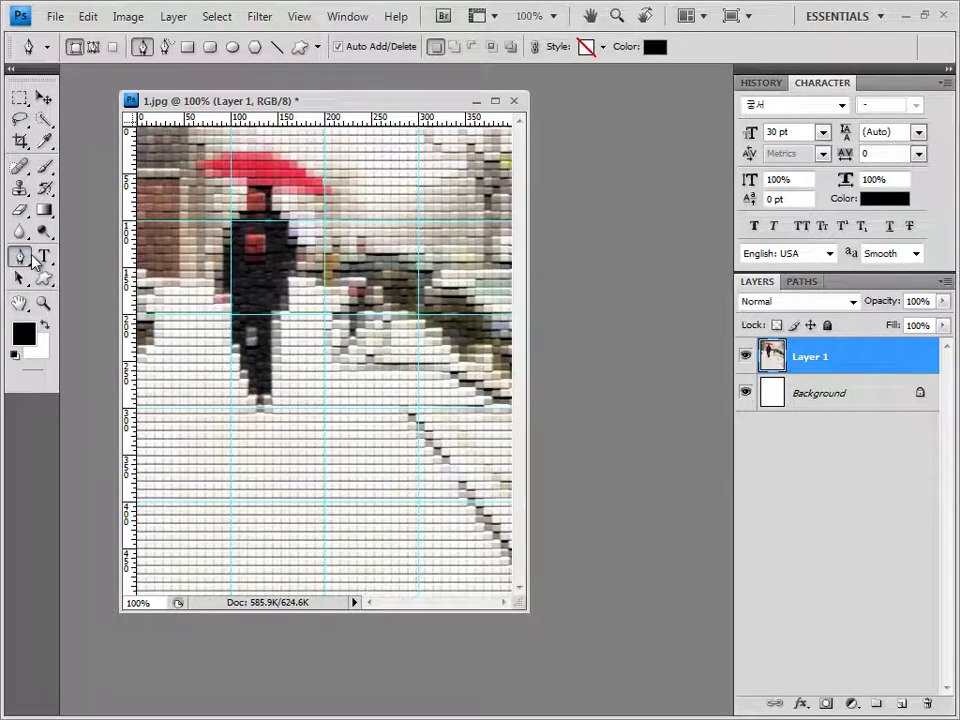
{"action": "left_click", "coordinate": [95, 46]}
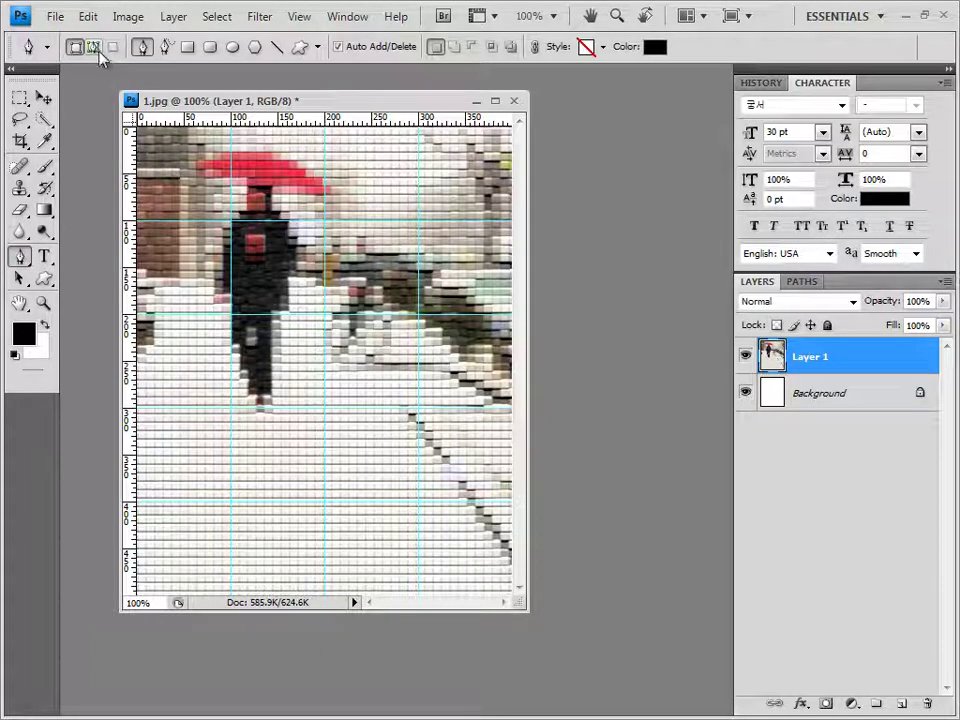
{"action": "left_click", "coordinate": [75, 47]}
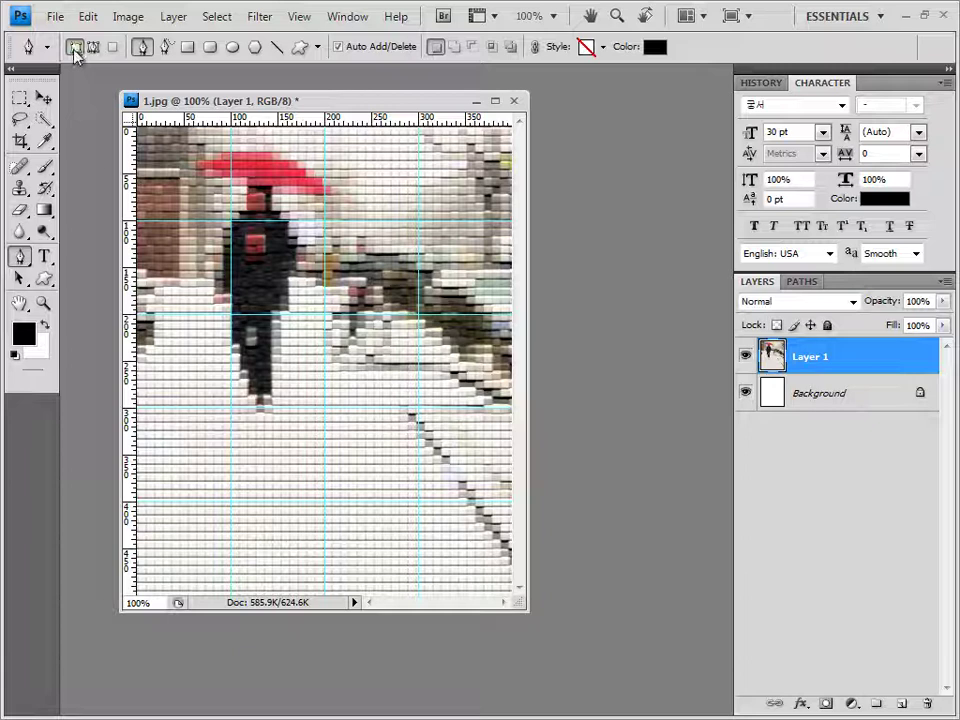
{"action": "left_click", "coordinate": [603, 47]}
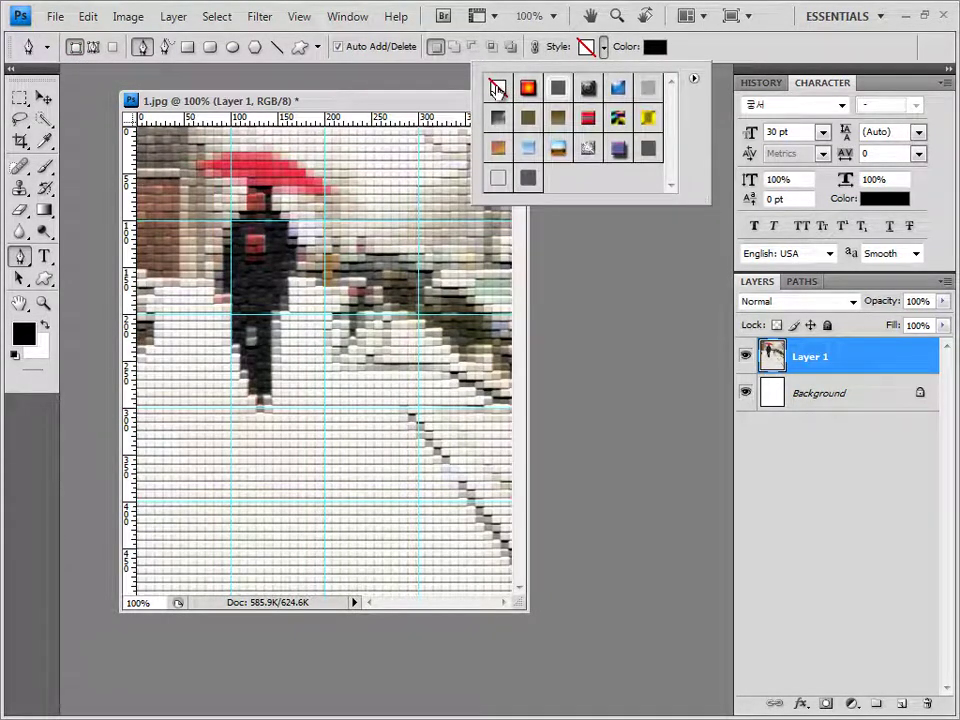
{"action": "left_click", "coordinate": [388, 70]}
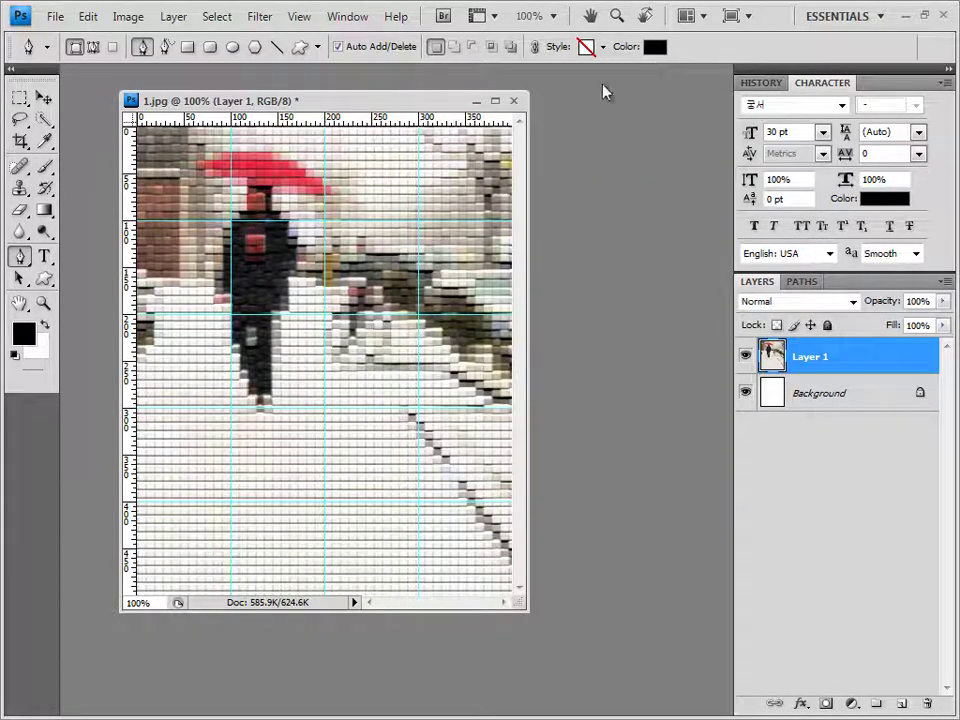
{"action": "left_click", "coordinate": [655, 46]}
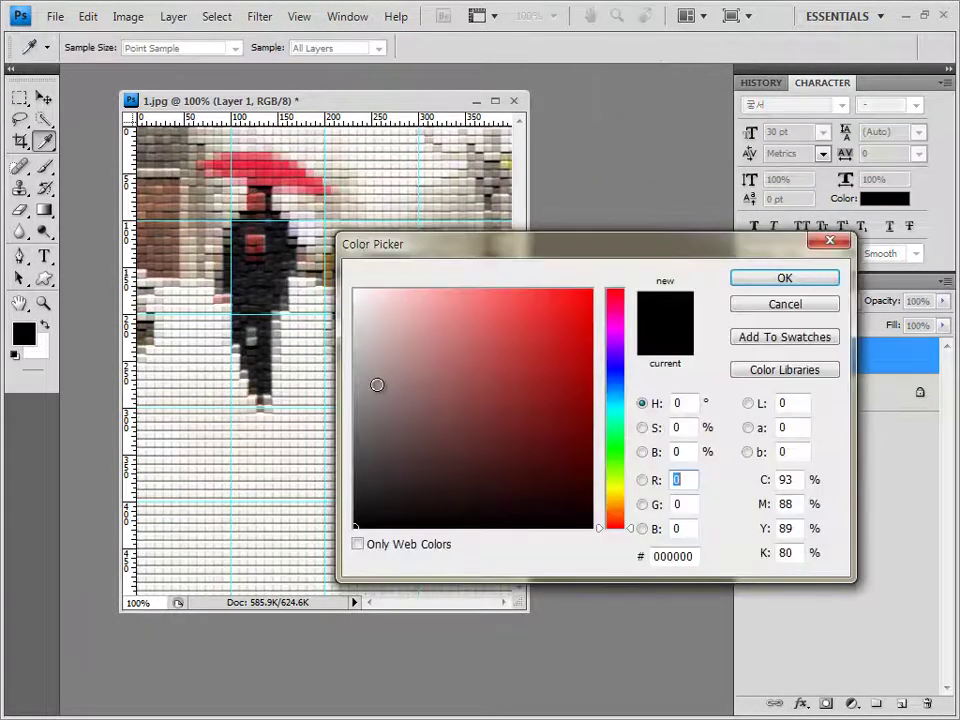
{"action": "left_click_drag", "start_coordinate": [399, 313], "coordinate": [355, 291]}
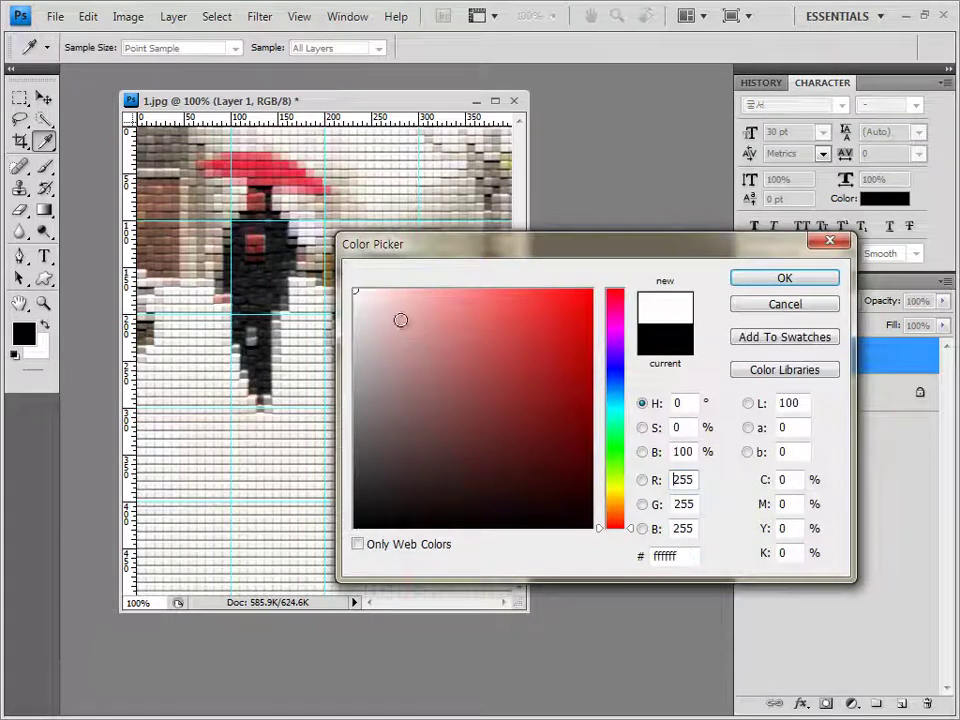
{"action": "left_click", "coordinate": [787, 279]}
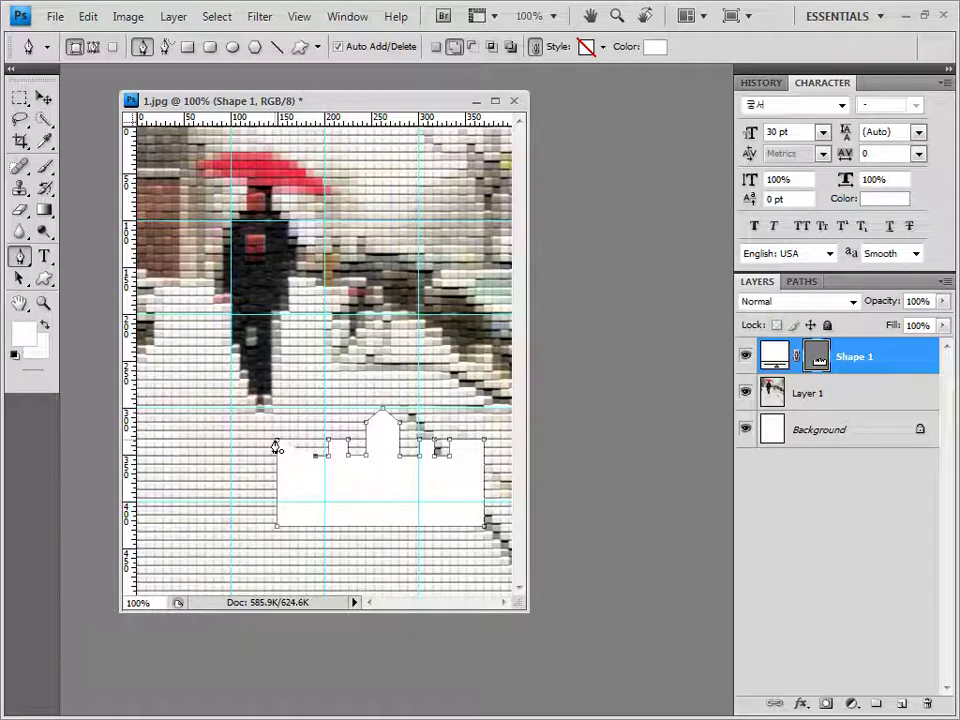
Draw a closed castle-wall shape about 220 x 125 px below the 300 px guide, setting its layer opacity to 0% while finishing the outline
{"action": "left_click", "coordinate": [277, 442]}
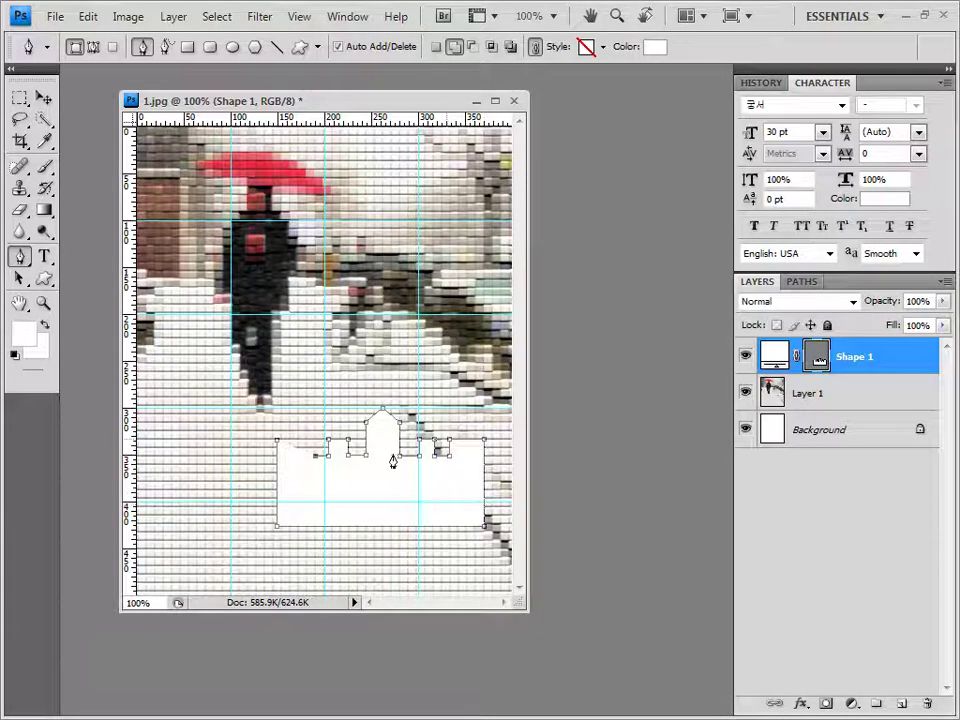
{"action": "left_click", "coordinate": [315, 432]}
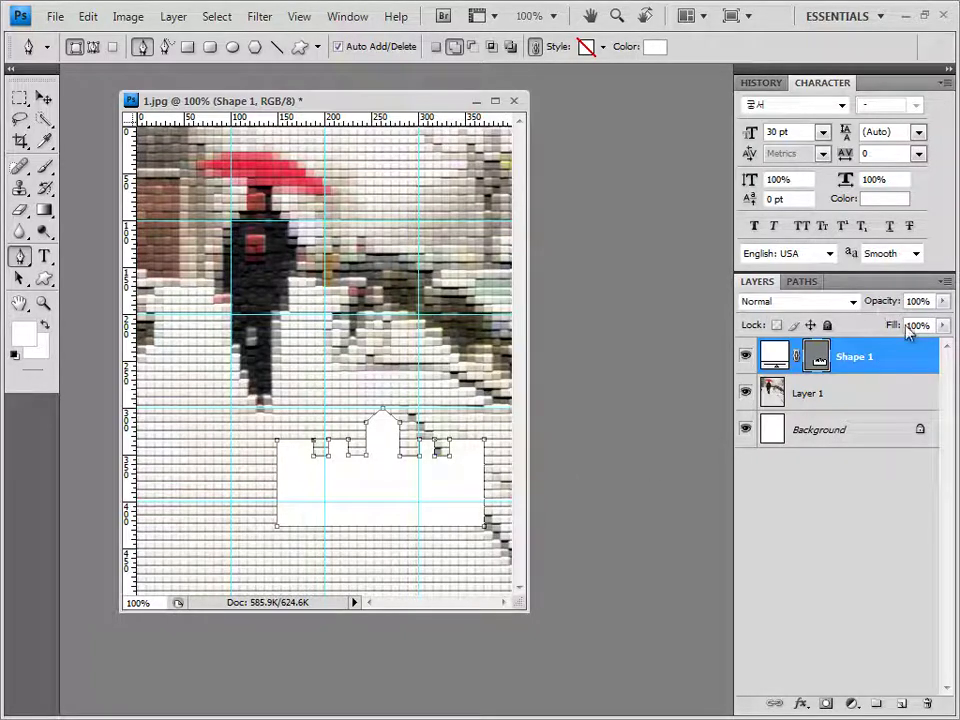
{"action": "left_click", "coordinate": [943, 301]}
{"action": "left_click_drag", "start_coordinate": [943, 321], "coordinate": [846, 326]}
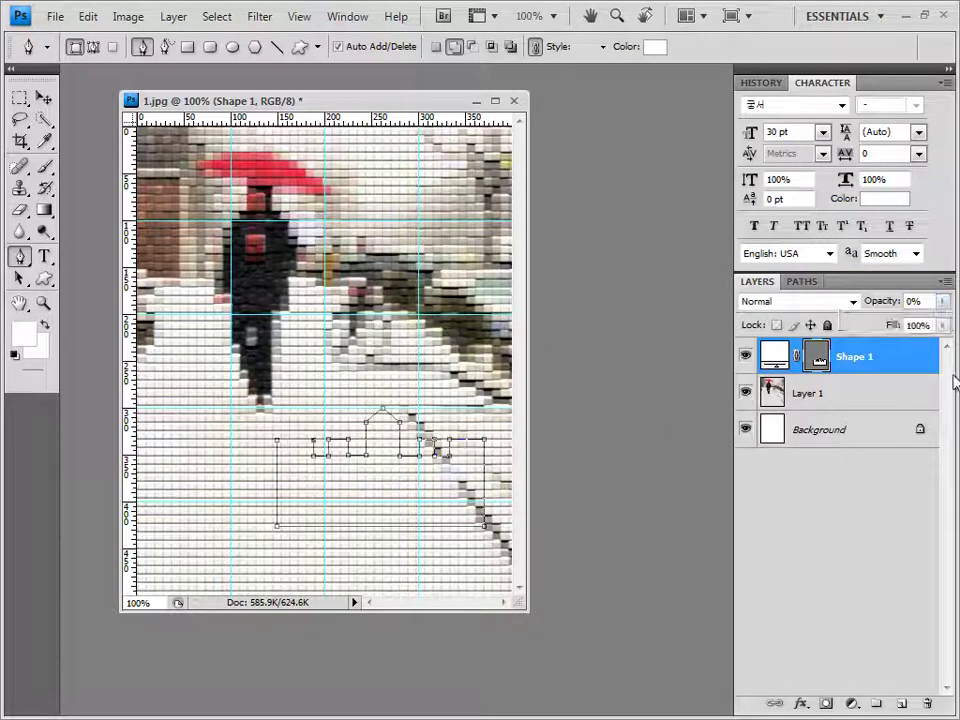
{"action": "left_click", "coordinate": [911, 332]}
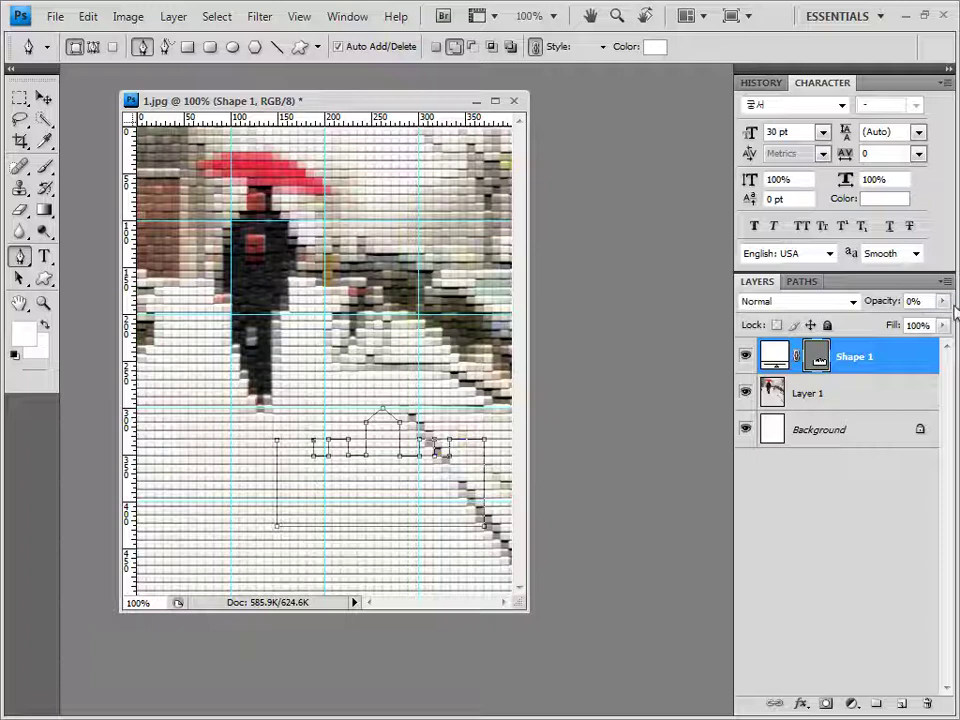
{"action": "left_click", "coordinate": [278, 447]}
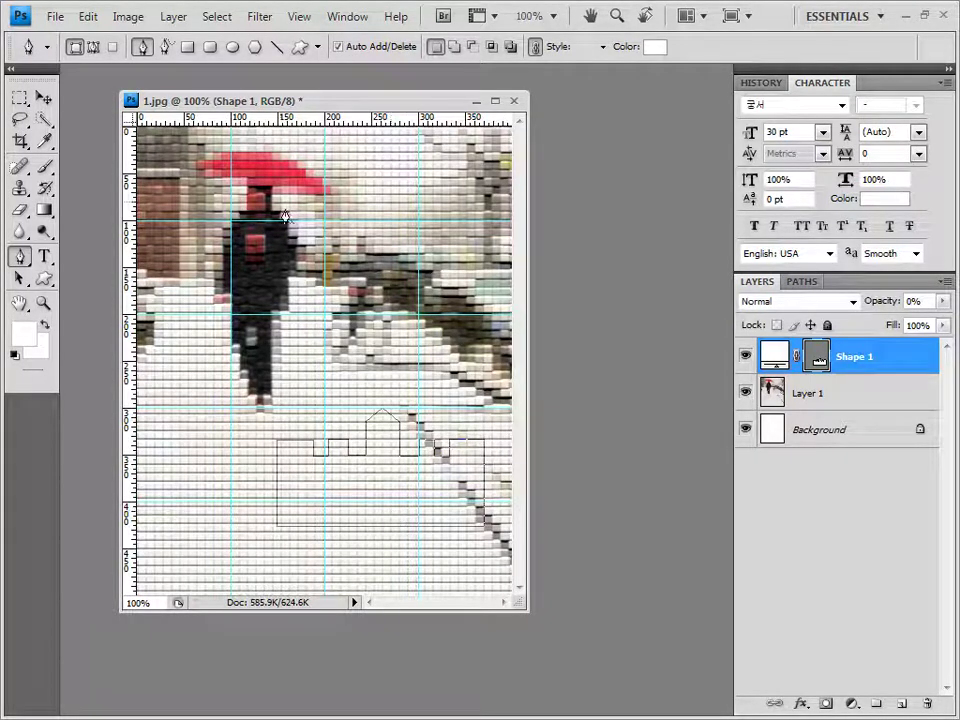
Save the Shape 1 vector mask as a path named 성벽
{"action": "left_click", "coordinate": [802, 281]}
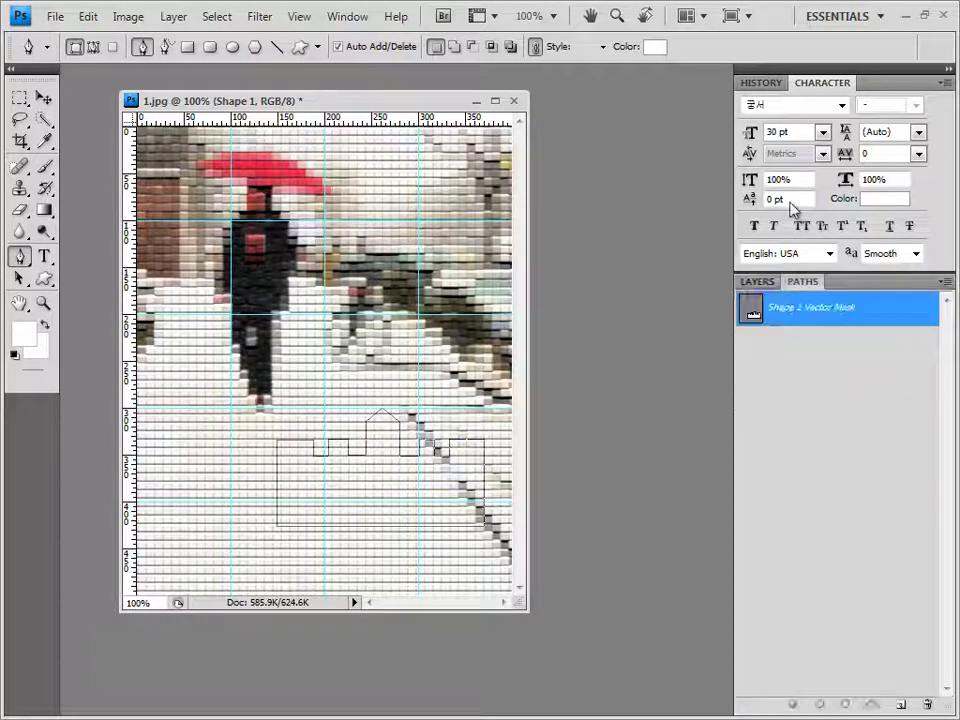
{"action": "left_click", "coordinate": [347, 16]}
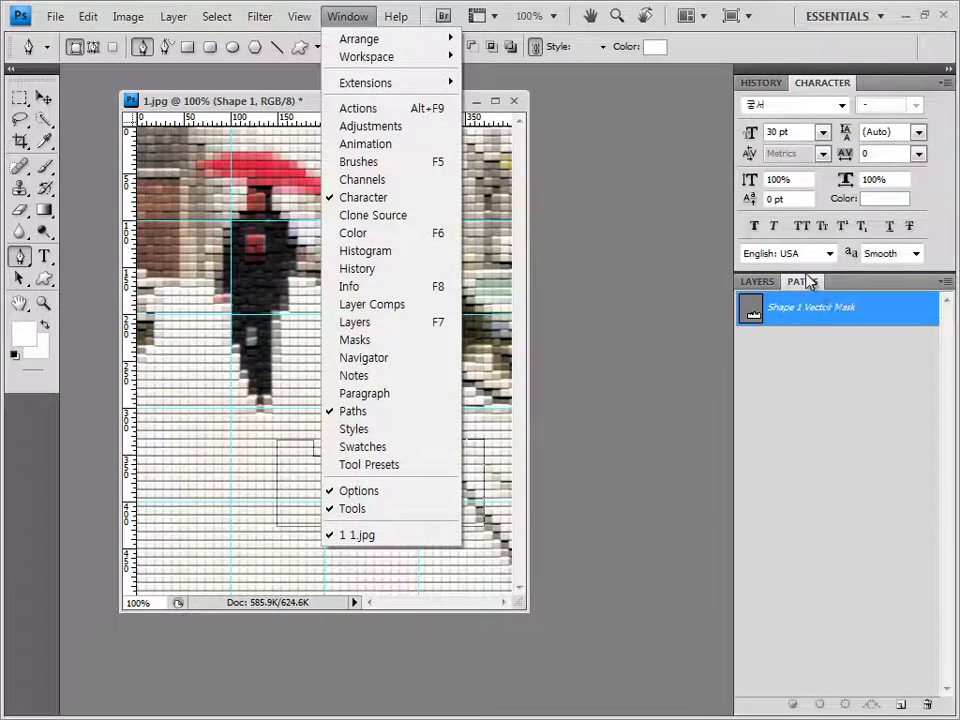
{"action": "left_click", "coordinate": [803, 310]}
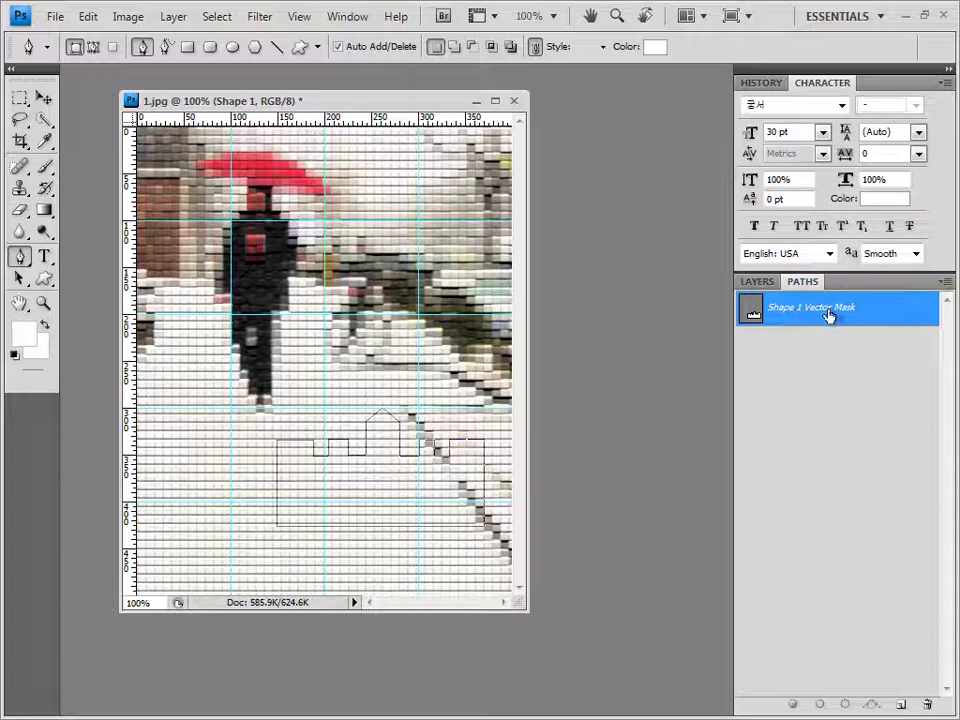
{"action": "double_click", "coordinate": [752, 316]}
{"action": "left_click_drag", "start_coordinate": [497, 312], "coordinate": [525, 373]}
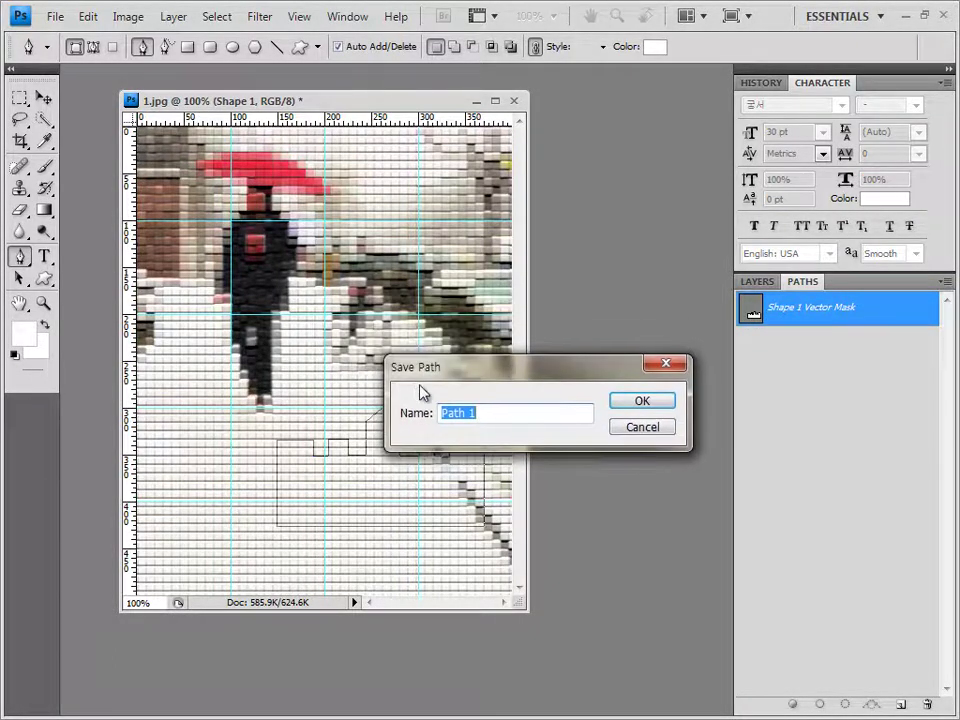
{"action": "left_click", "coordinate": [486, 412]}
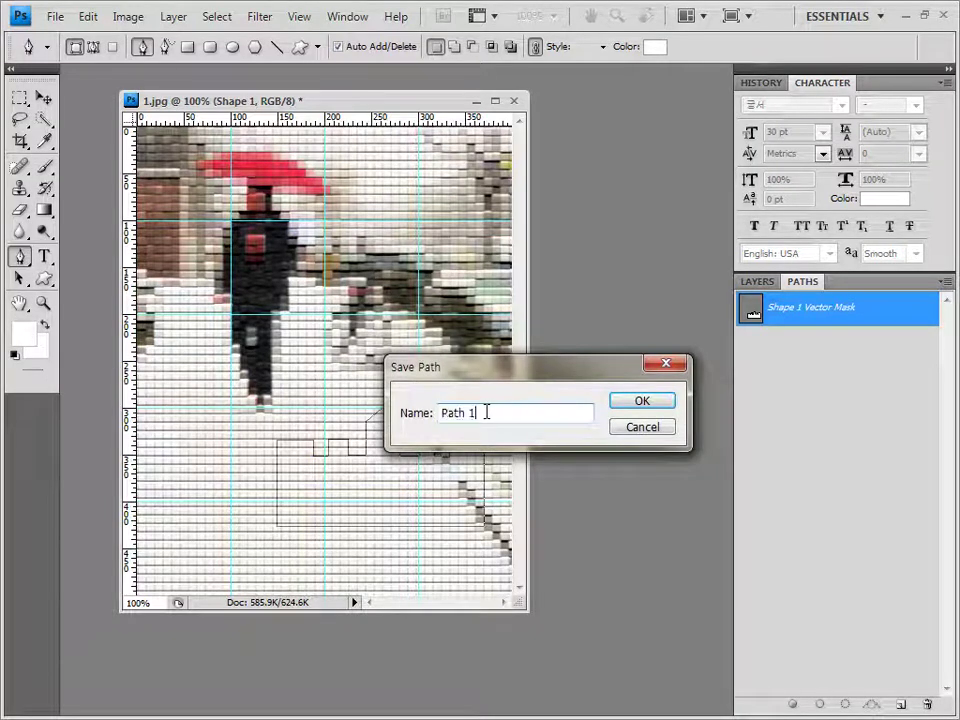
{"action": "double_click", "coordinate": [486, 412]}
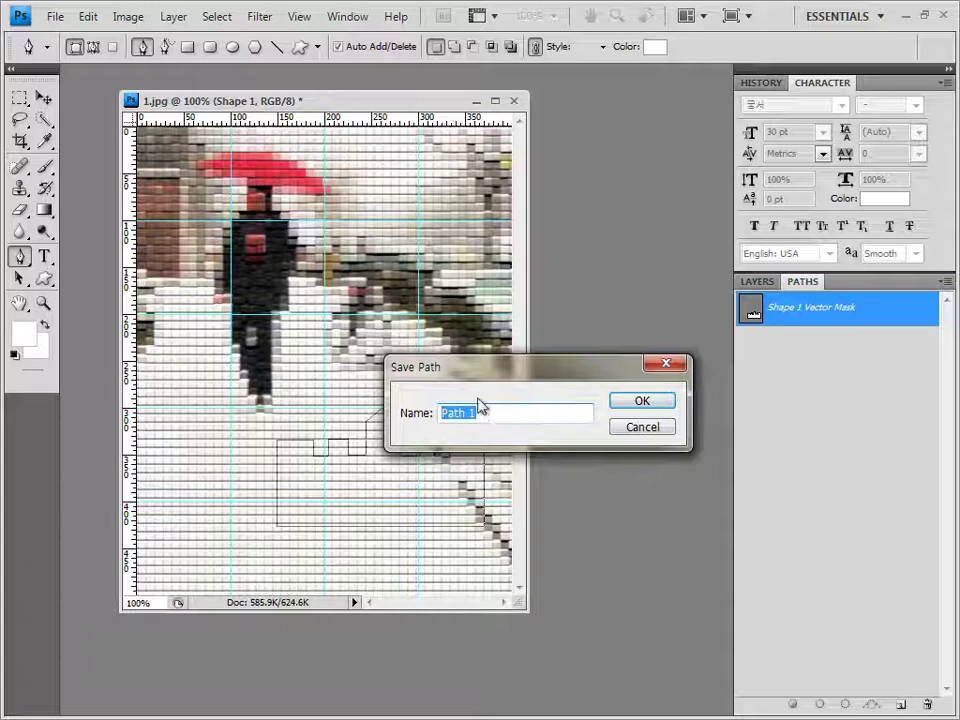
{"action": "left_click", "coordinate": [480, 416]}
{"action": "double_click", "coordinate": [480, 416]}
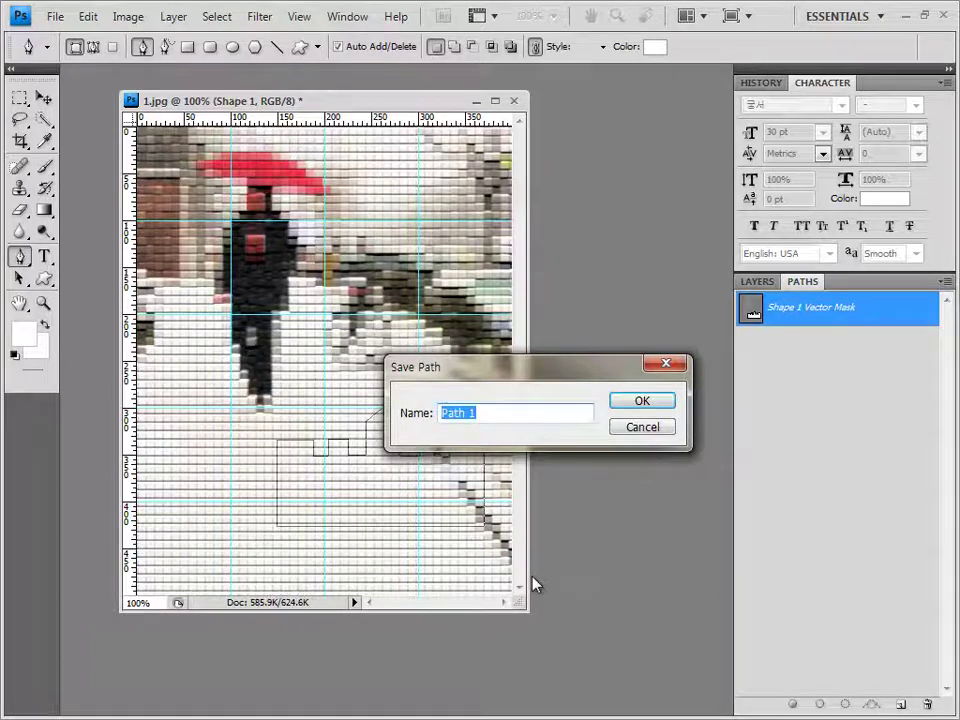
{"action": "type", "text": "성벽"}
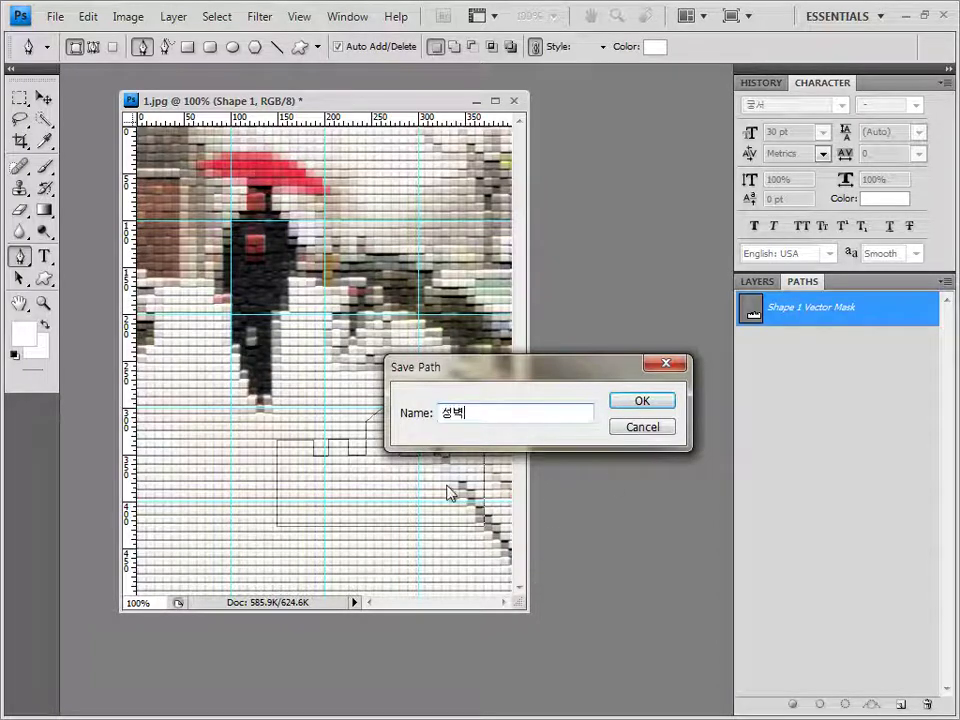
{"action": "left_click", "coordinate": [658, 405]}
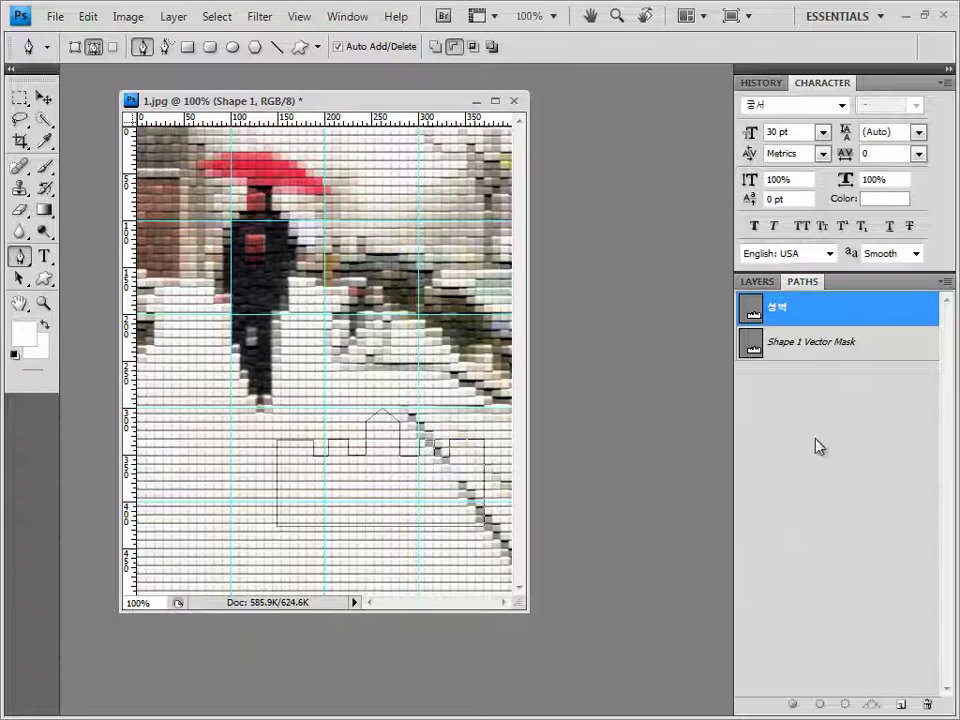
Examine how the castle outline shows on the canvas with the saved path, the photo layer and the shape's vector mask selected in turn
{"action": "left_click", "coordinate": [840, 422]}
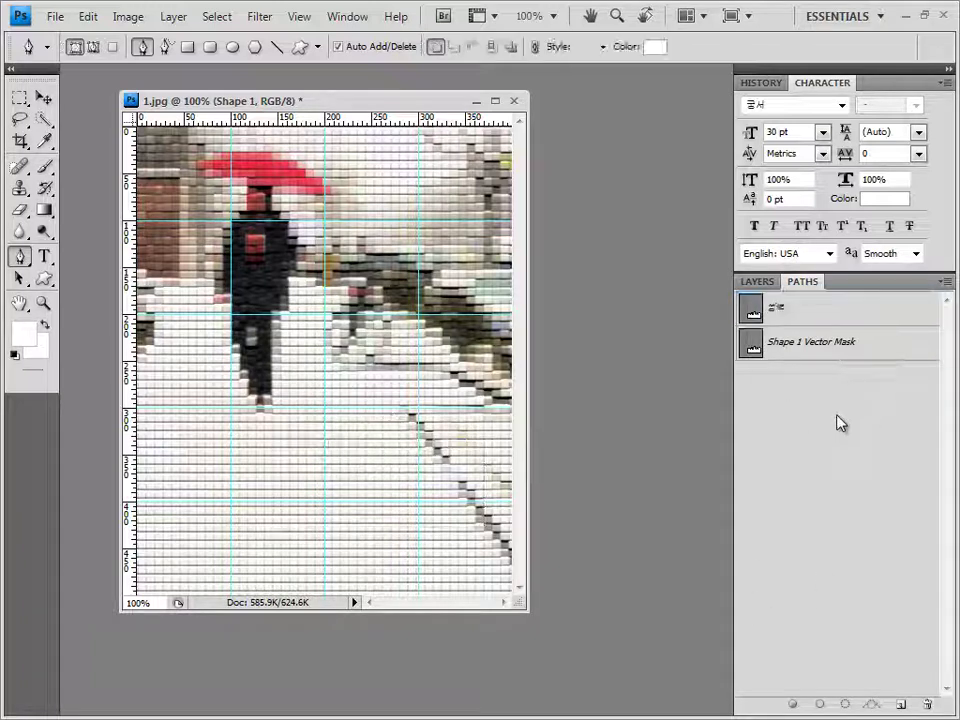
{"action": "left_click", "coordinate": [756, 316]}
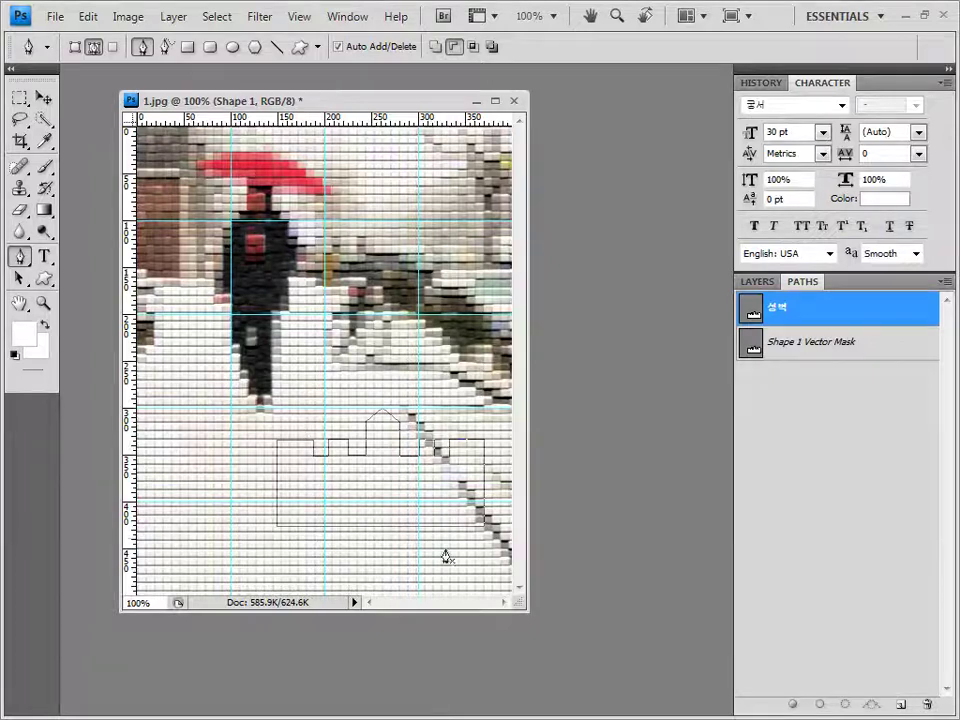
{"action": "left_click", "coordinate": [757, 282]}
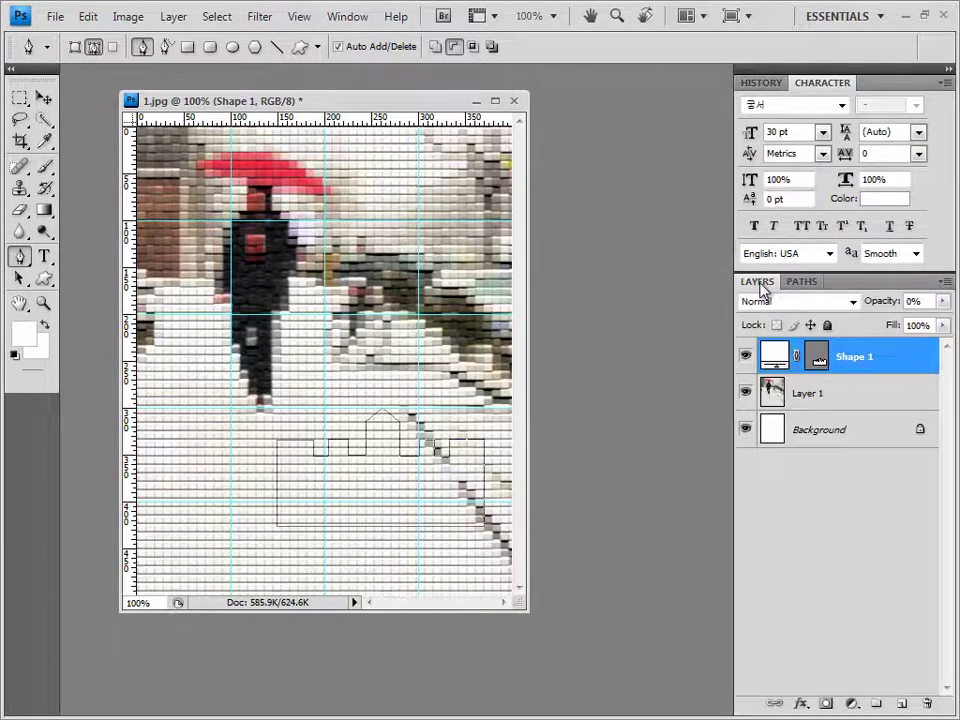
{"action": "left_click", "coordinate": [818, 358]}
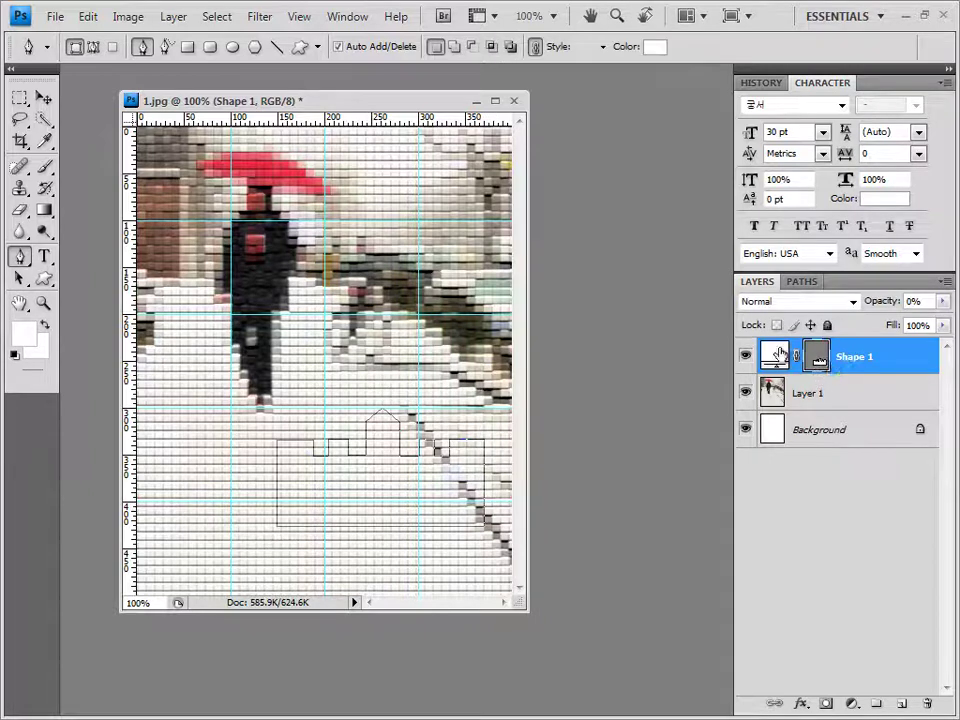
{"action": "left_click", "coordinate": [852, 394]}
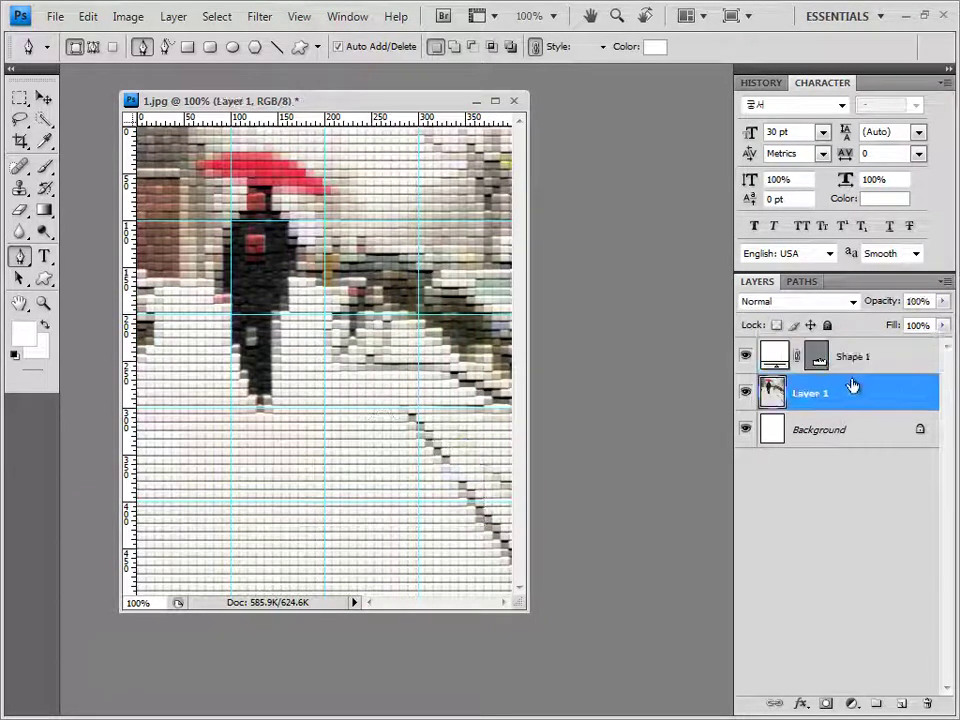
{"action": "left_click", "coordinate": [856, 358]}
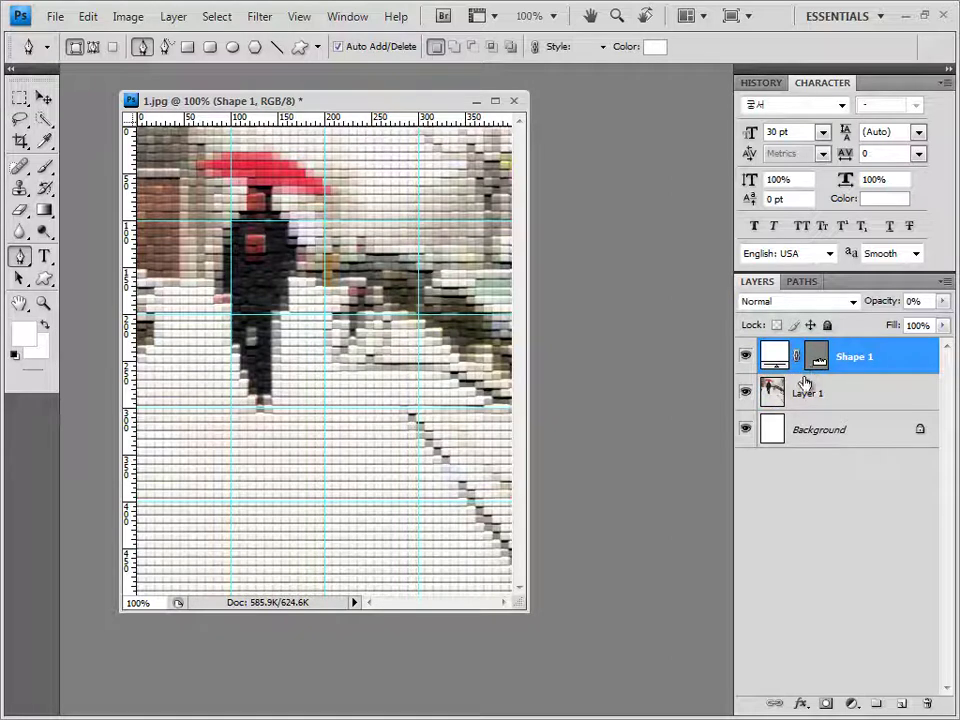
{"action": "left_click", "coordinate": [862, 390]}
{"action": "left_click", "coordinate": [856, 362]}
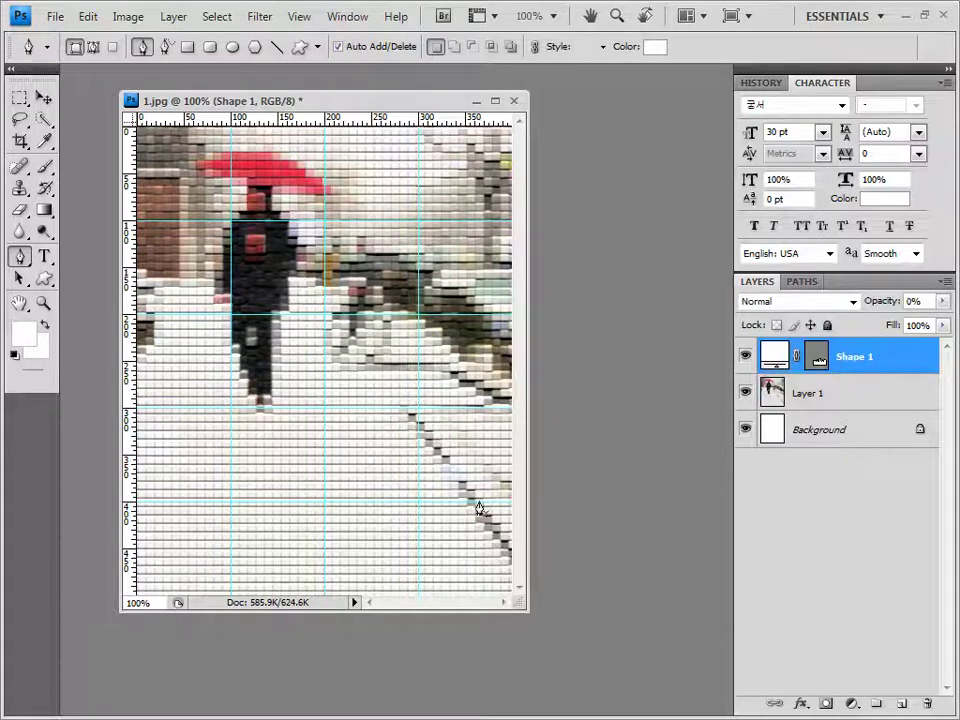
{"action": "left_click", "coordinate": [816, 356]}
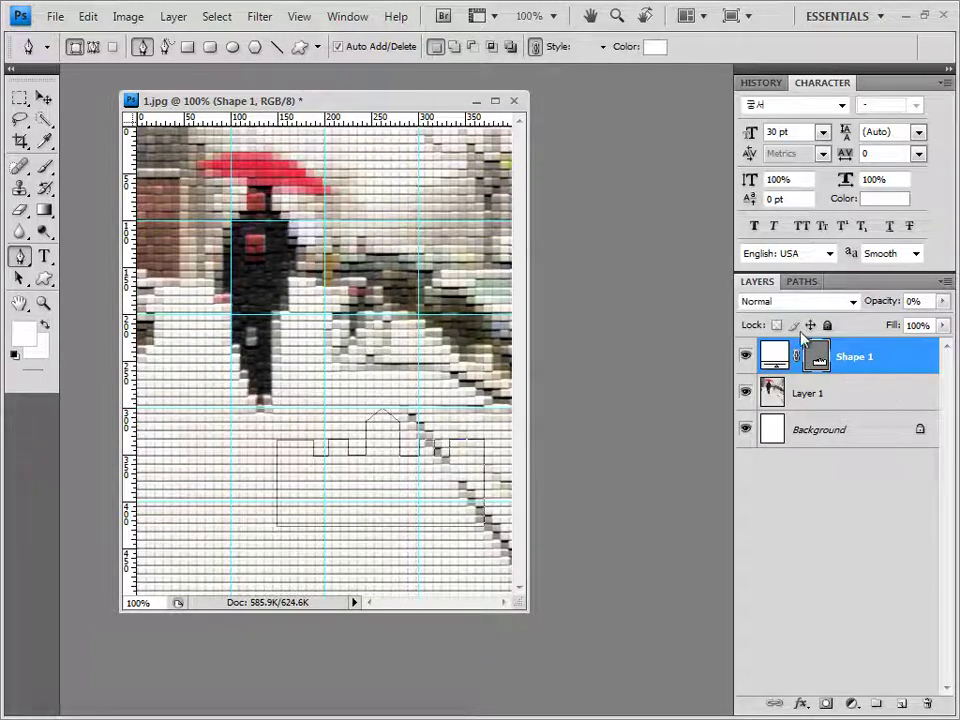
Restore the castle-wall shape layer's opacity to 100%
{"action": "left_click", "coordinate": [943, 301]}
{"action": "left_click_drag", "start_coordinate": [850, 325], "coordinate": [955, 340]}
{"action": "left_click", "coordinate": [903, 357]}
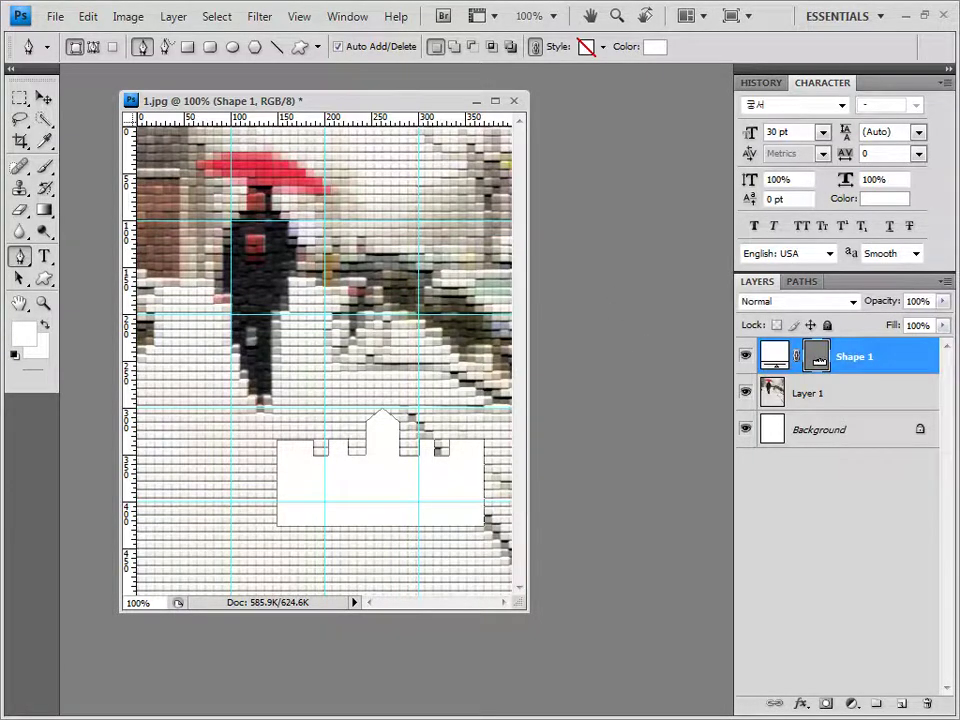
Switch to the file explorer, open 1급-2.jpg in Photoshop and float it in its own window
{"action": "key", "text": "alt+Tab"}
{"action": "left_click_drag", "start_coordinate": [525, 279], "coordinate": [563, 258]}
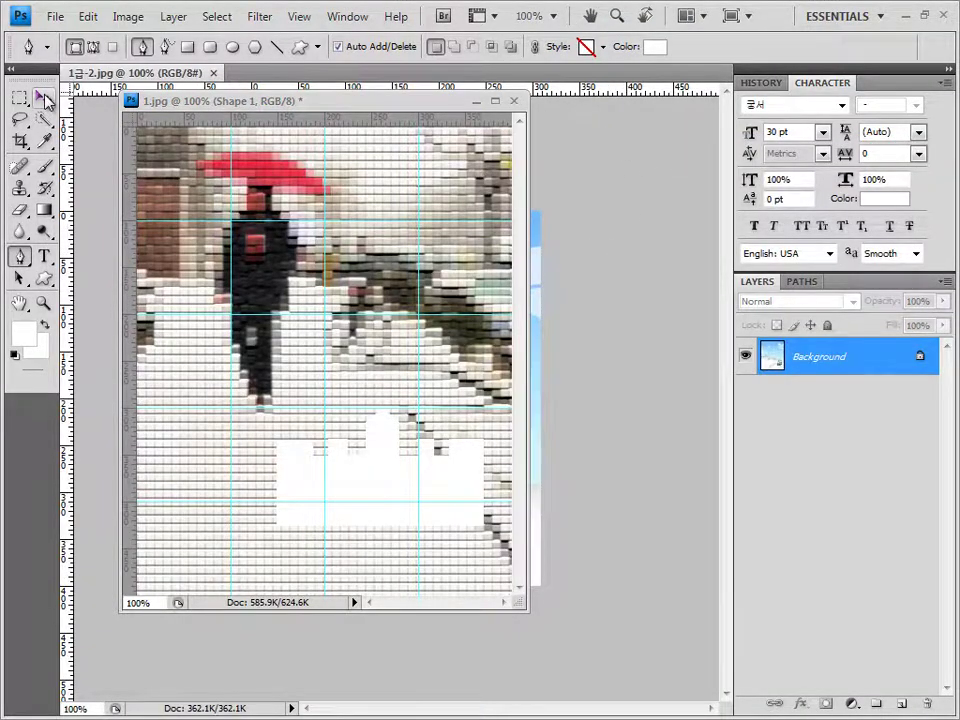
{"action": "key", "text": "v"}
{"action": "left_click_drag", "start_coordinate": [130, 220], "coordinate": [268, 274]}
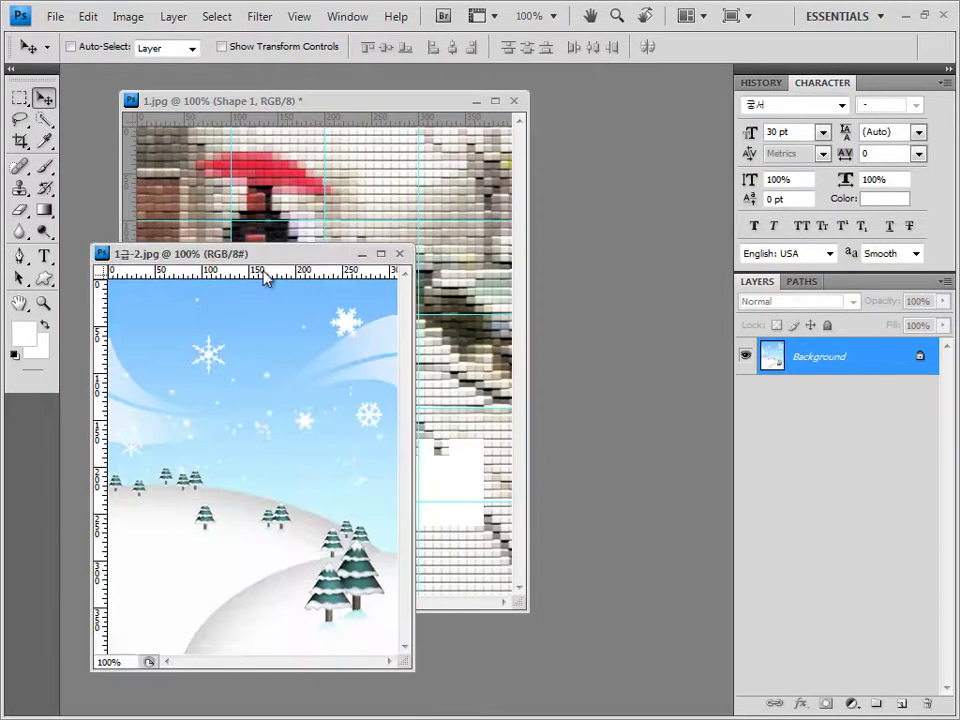
Copy the whole 1급-2.jpg snow landscape, close that file, paste it into 1.jpg and move it over the castle-wall shape
{"action": "key", "text": "ctrl+a"}
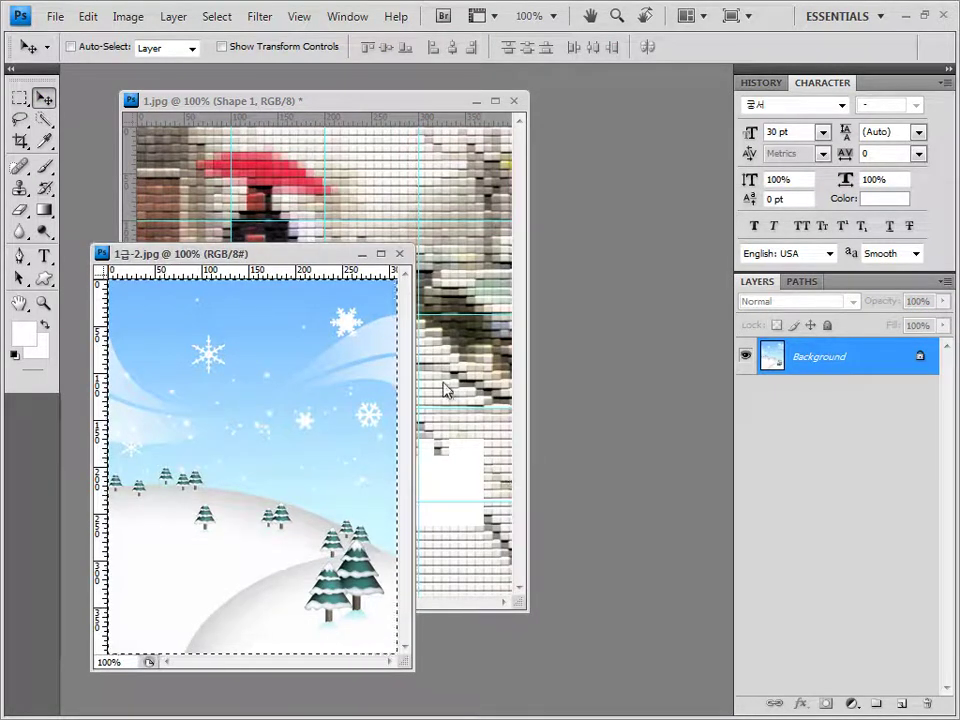
{"action": "left_click", "coordinate": [404, 253]}
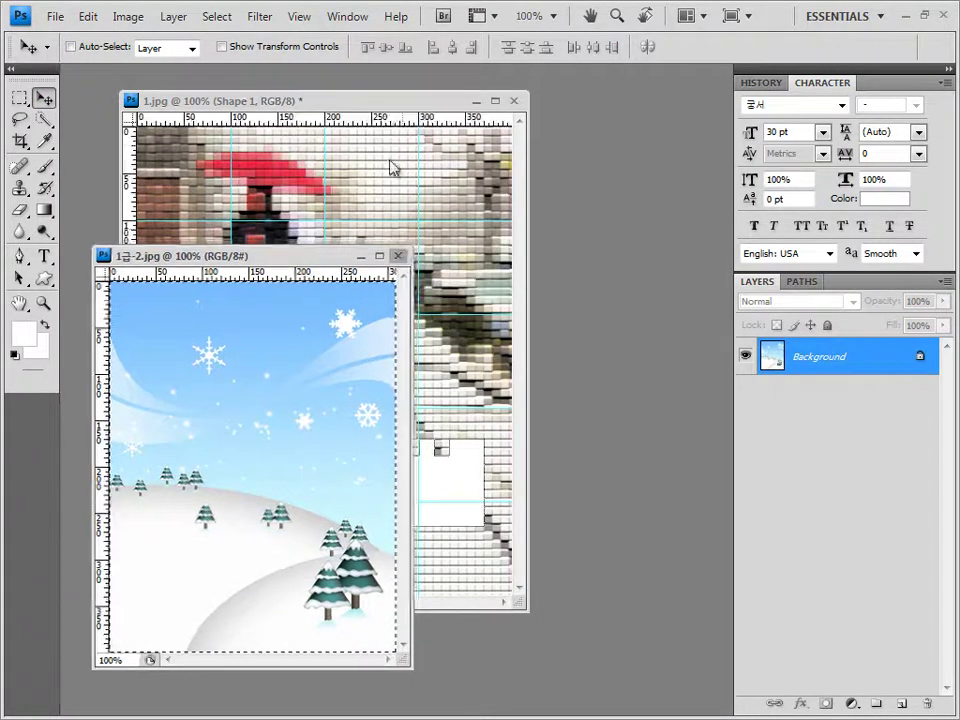
{"action": "key", "text": "ctrl+v"}
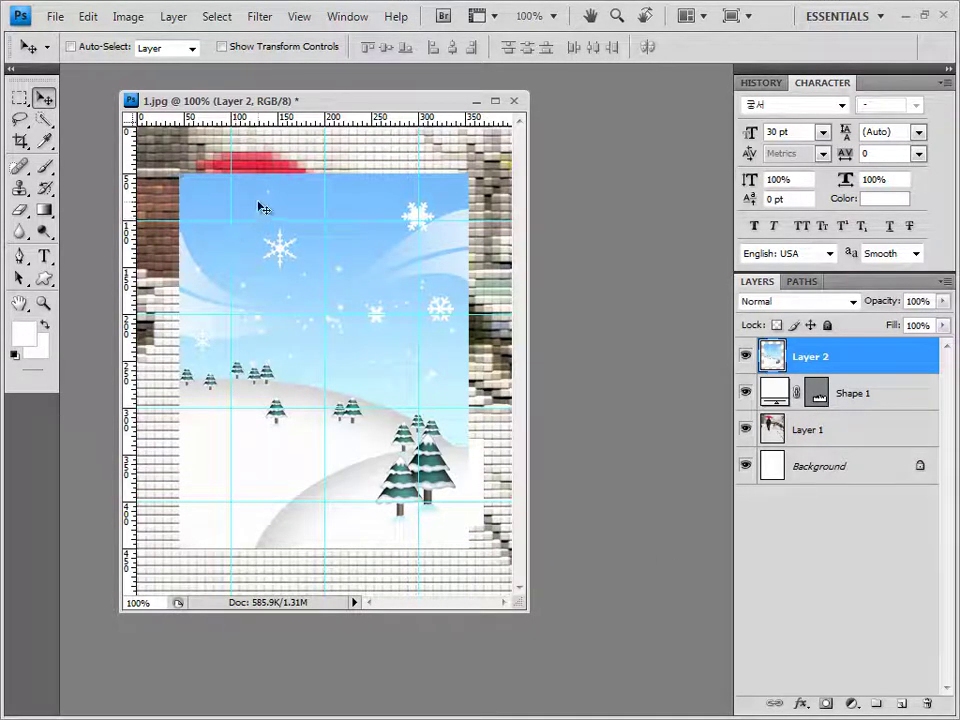
{"action": "left_click_drag", "start_coordinate": [260, 205], "coordinate": [318, 253]}
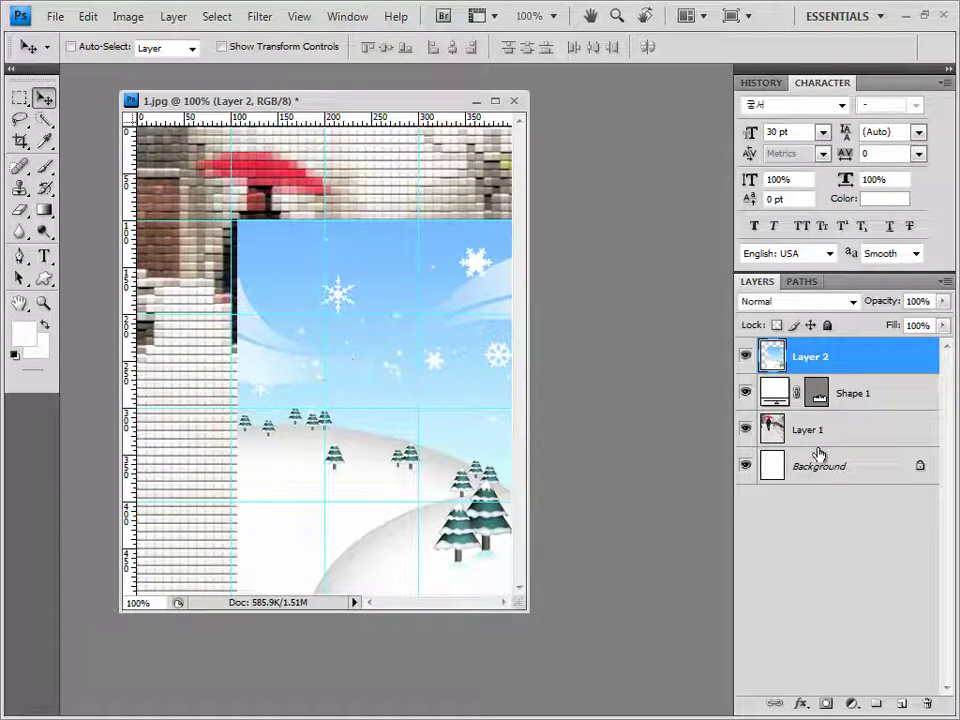
Clip the snow landscape layer to the Shape 1 castle-wall layer with a clipping mask
{"action": "left_click", "coordinate": [835, 395]}
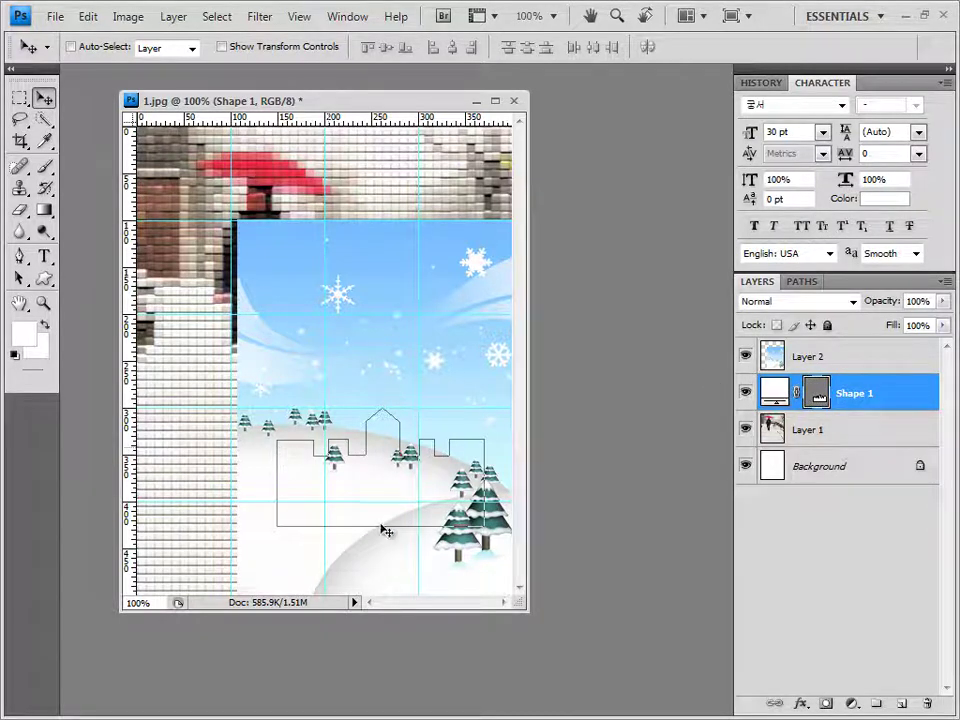
{"action": "left_click", "coordinate": [838, 357]}
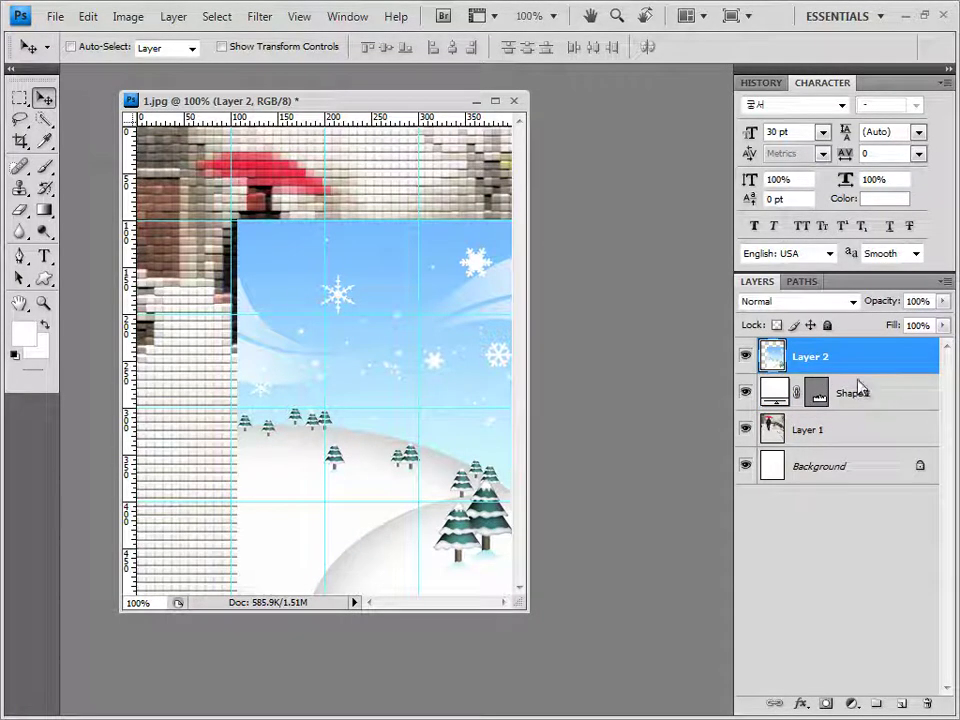
{"action": "left_click", "coordinate": [864, 373], "text": "alt"}
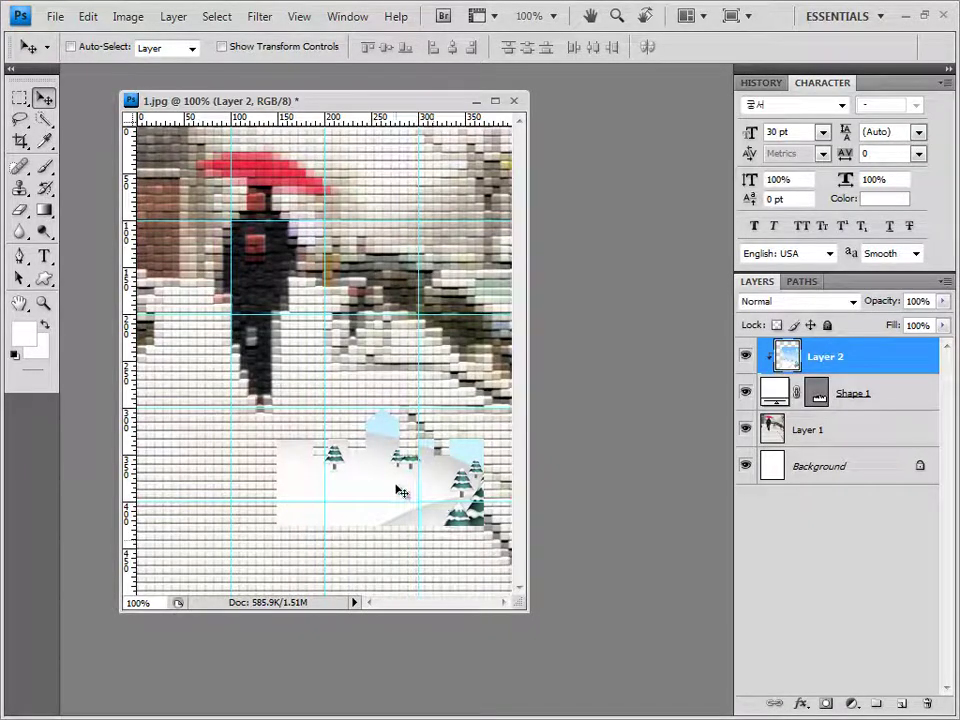
Reposition the clipped snow landscape at 100% scale so sky, hill and small trees fill the castle wall
{"action": "left_click_drag", "start_coordinate": [399, 490], "coordinate": [354, 491]}
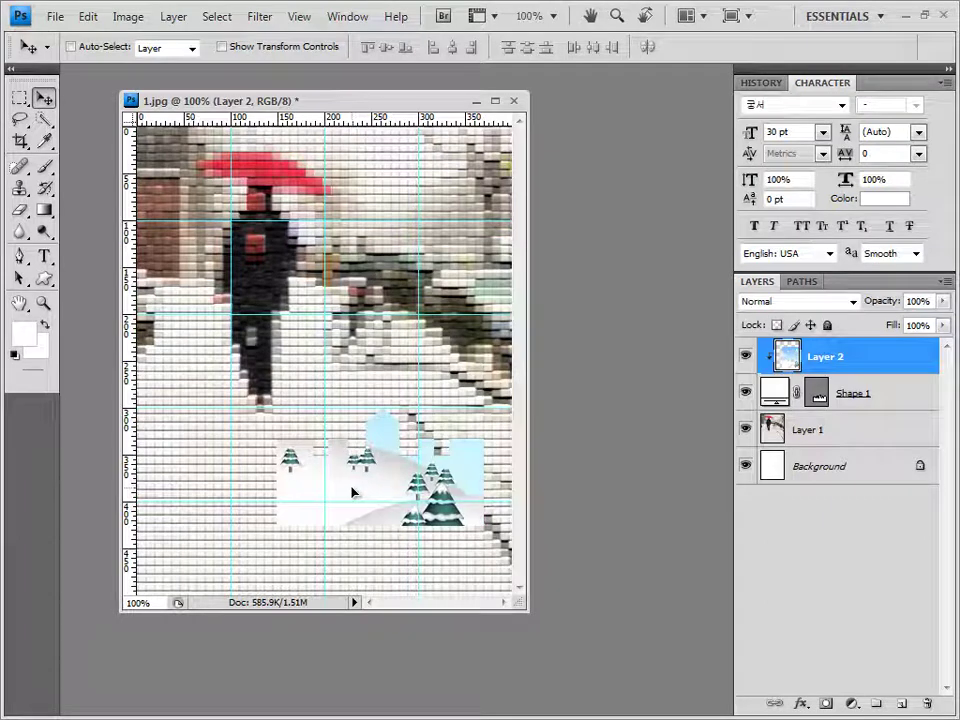
{"action": "left_click_drag", "start_coordinate": [352, 492], "coordinate": [349, 496]}
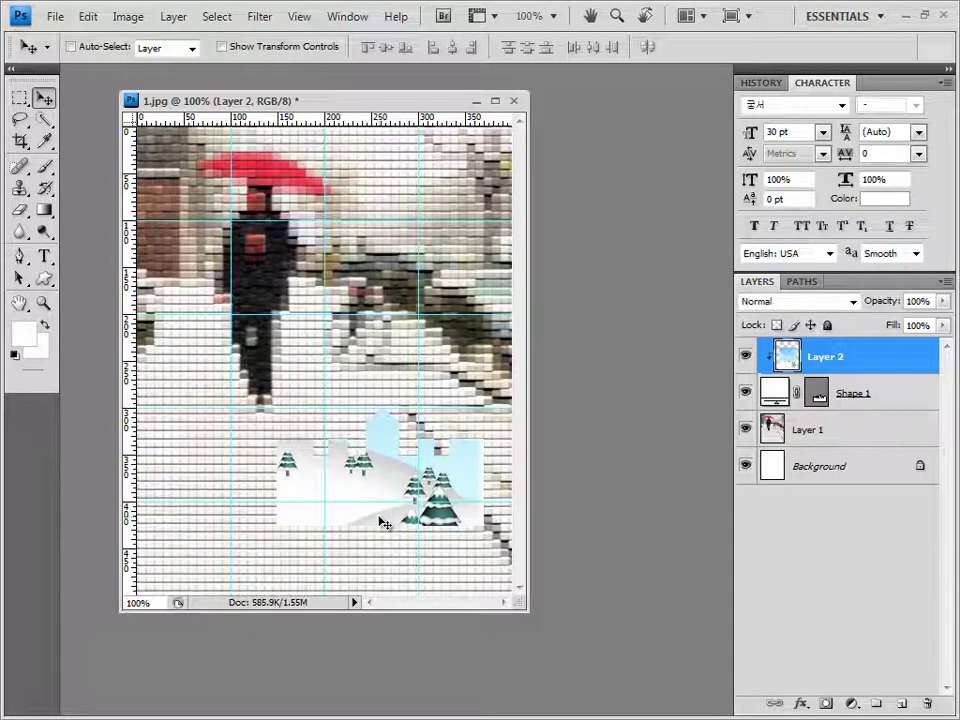
{"action": "key", "text": "ctrl+t"}
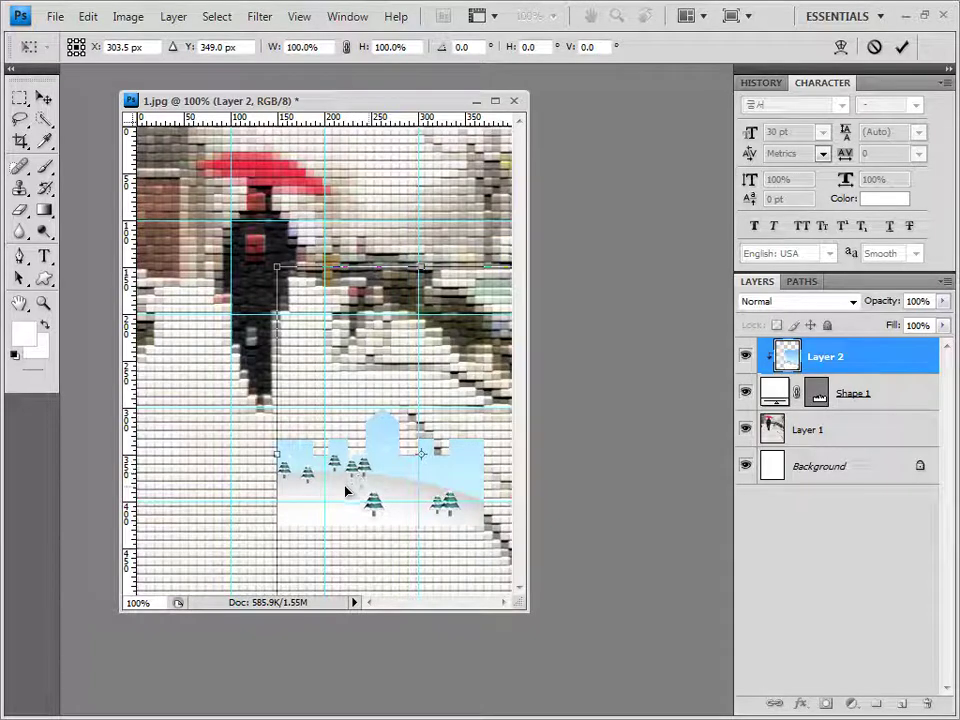
{"action": "key", "text": "Return"}
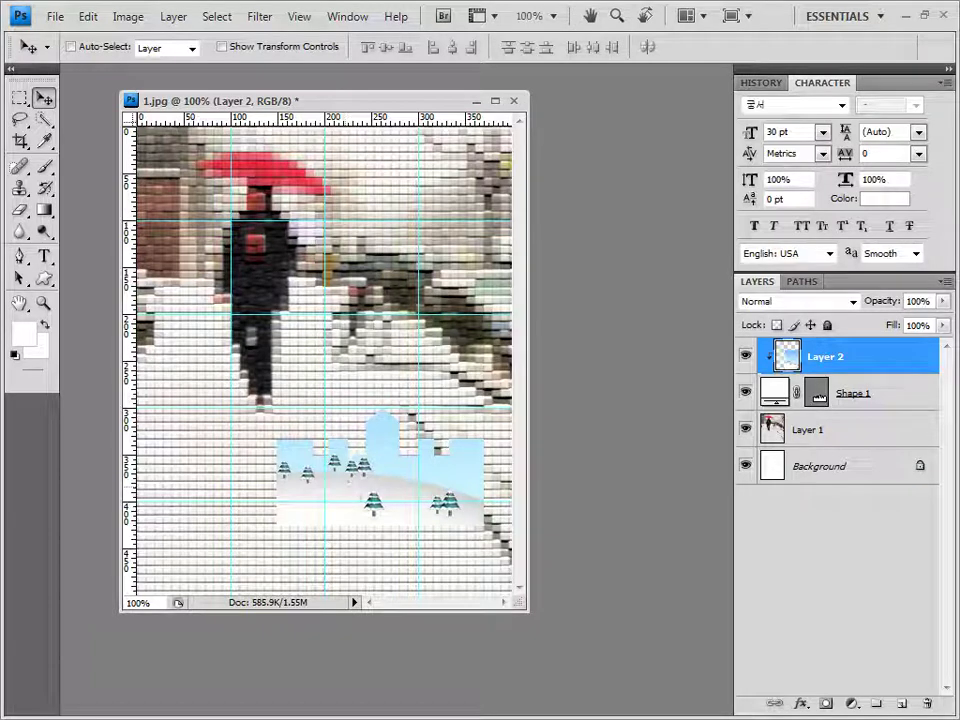
Add a 2 px outside stroke in #00baff and an inner shadow with default settings to the snow landscape layer
{"action": "left_click", "coordinate": [798, 703]}
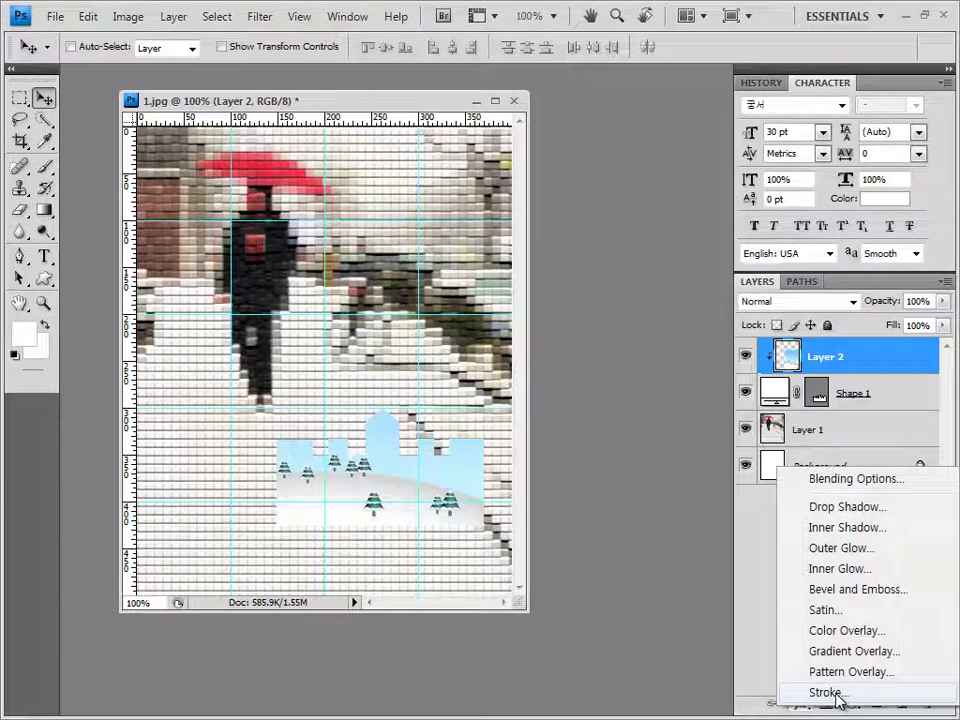
{"action": "left_click", "coordinate": [838, 697]}
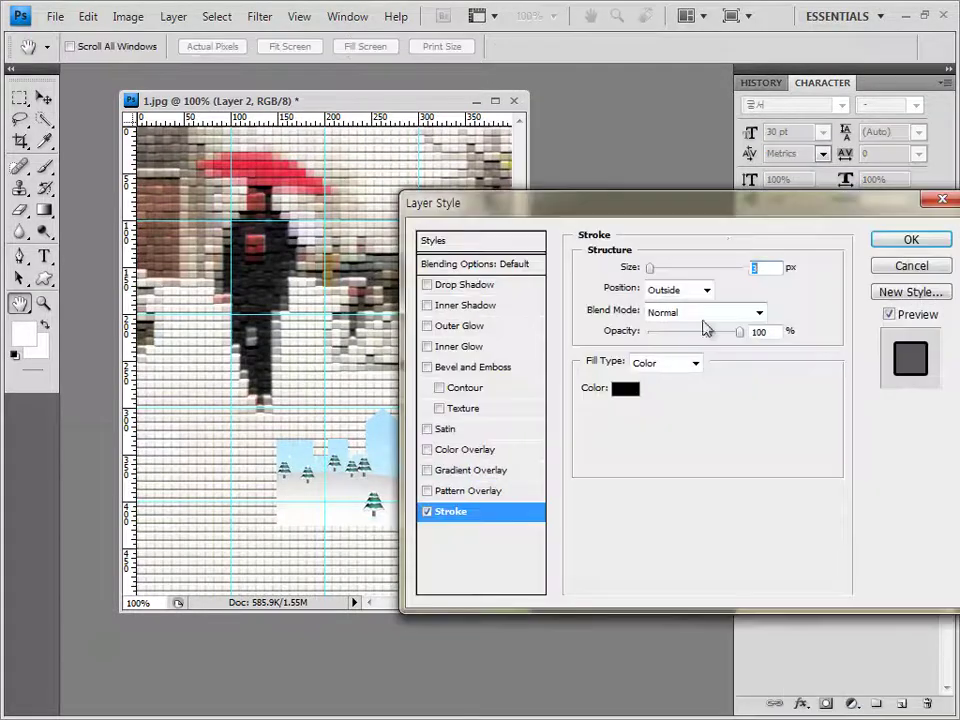
{"action": "left_click_drag", "start_coordinate": [648, 275], "coordinate": [643, 267]}
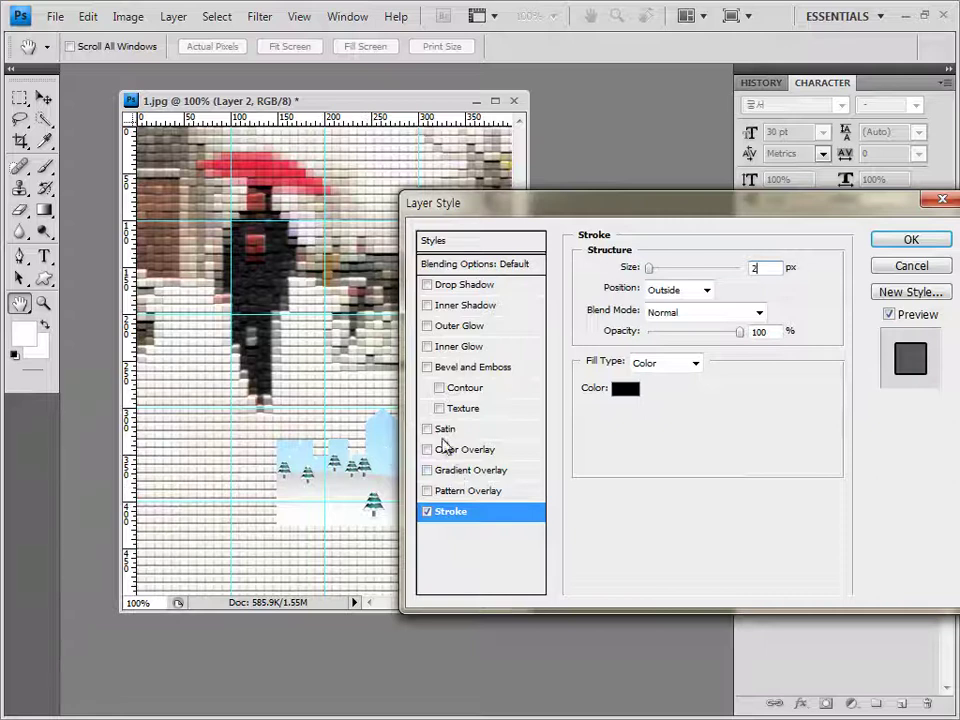
{"action": "left_click", "coordinate": [627, 391]}
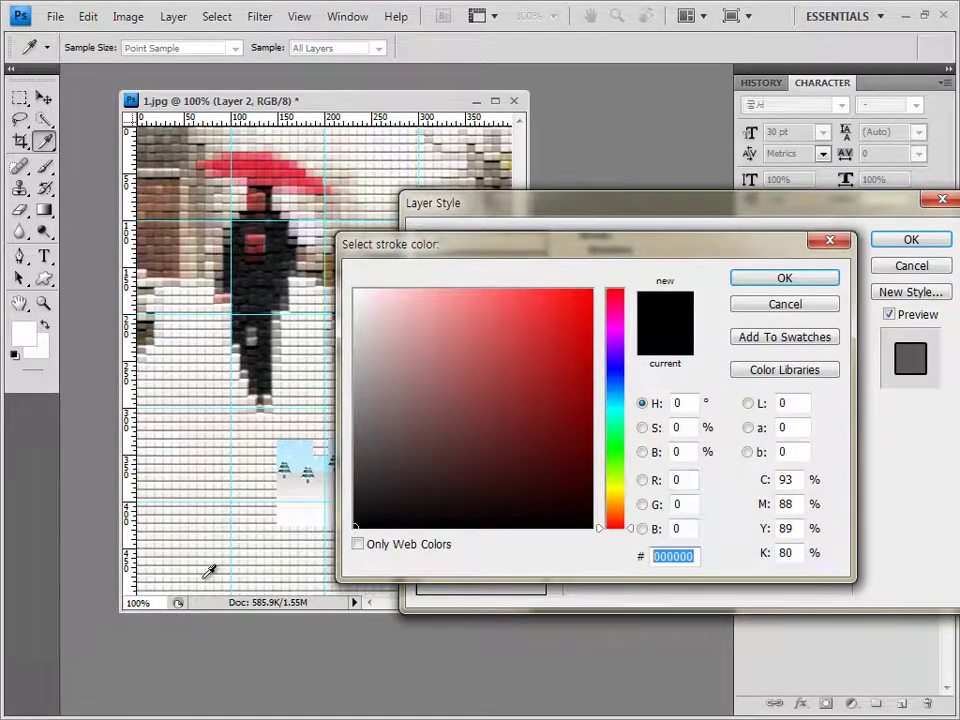
{"action": "left_click", "coordinate": [255, 515]}
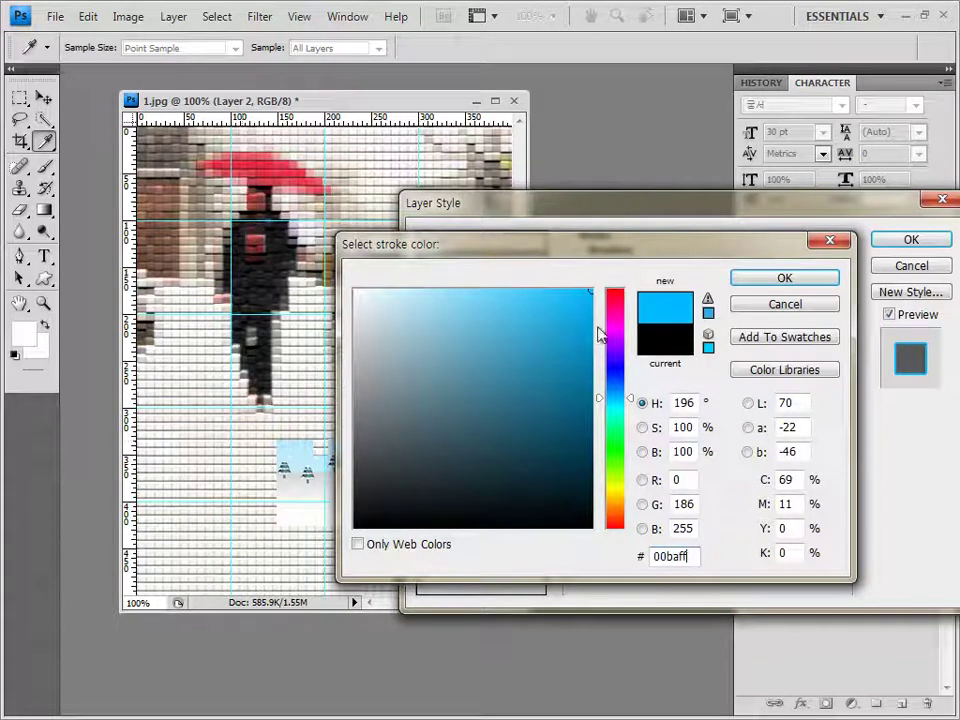
{"action": "left_click", "coordinate": [784, 278]}
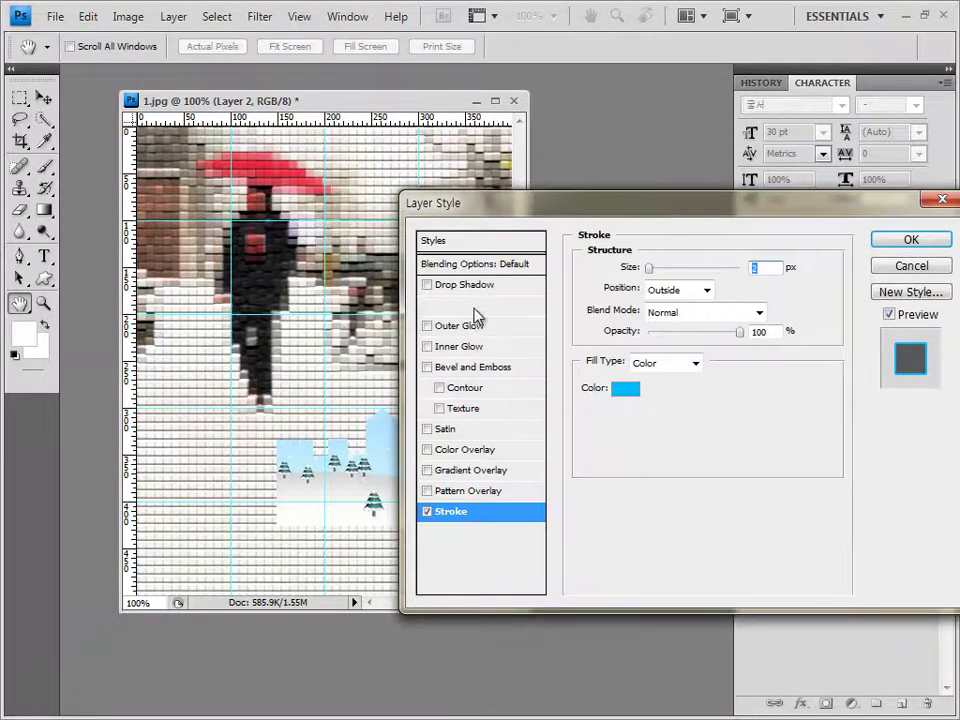
{"action": "left_click", "coordinate": [472, 306]}
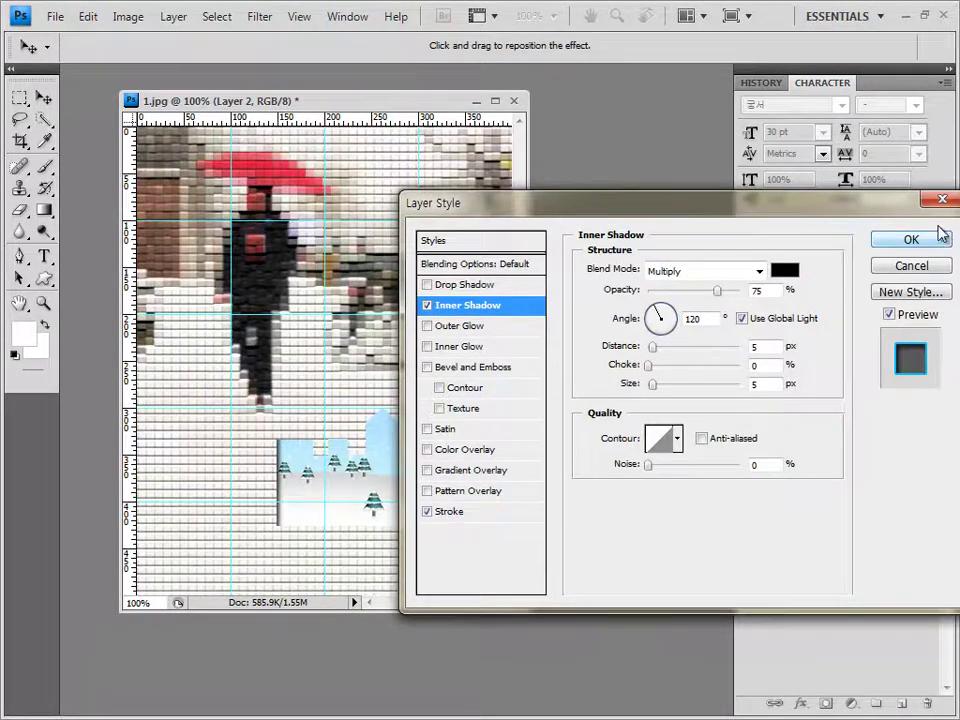
{"action": "left_click", "coordinate": [909, 242]}
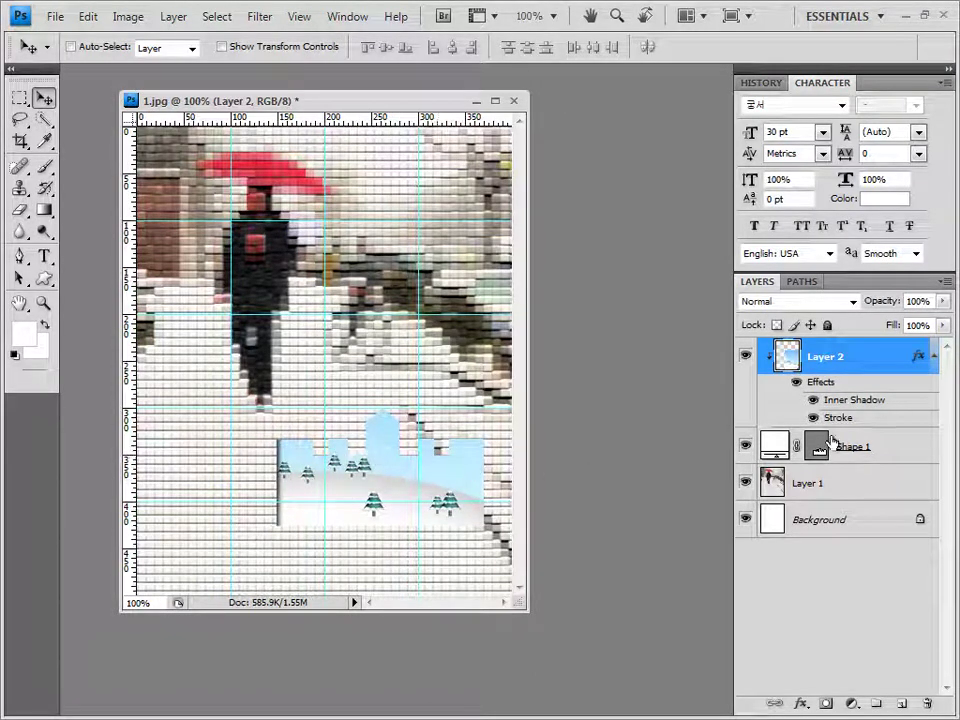
Try an inner shadow angle of -49° on the snow landscape layer and set it back to 120°
{"action": "double_click", "coordinate": [880, 404]}
{"action": "left_click_drag", "start_coordinate": [664, 221], "coordinate": [639, 210]}
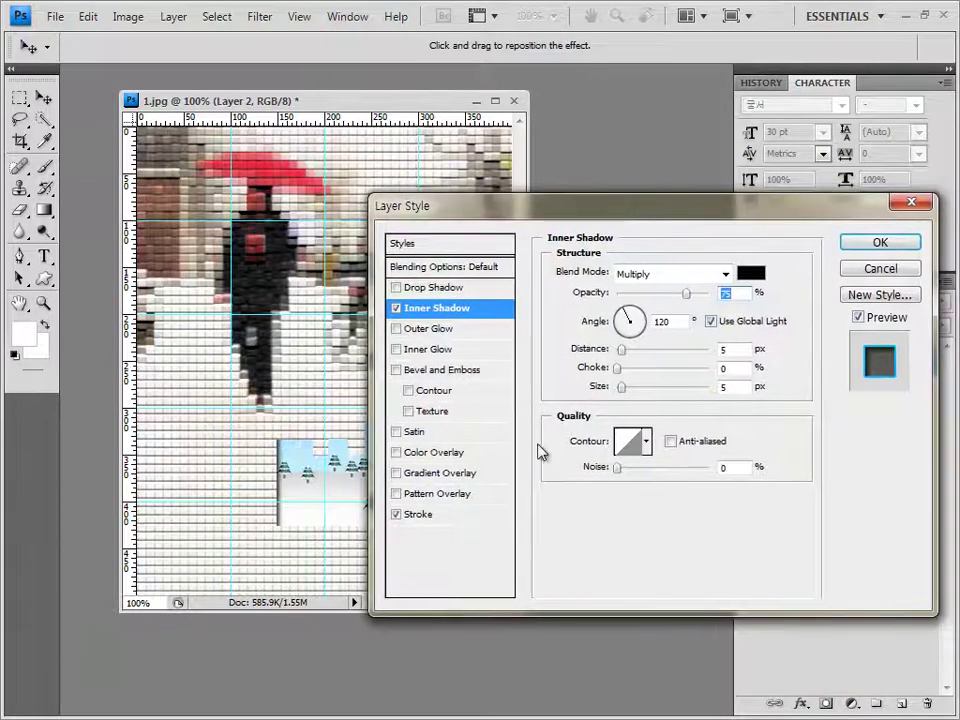
{"action": "left_click", "coordinate": [638, 333]}
{"action": "left_click_drag", "start_coordinate": [634, 222], "coordinate": [744, 112]}
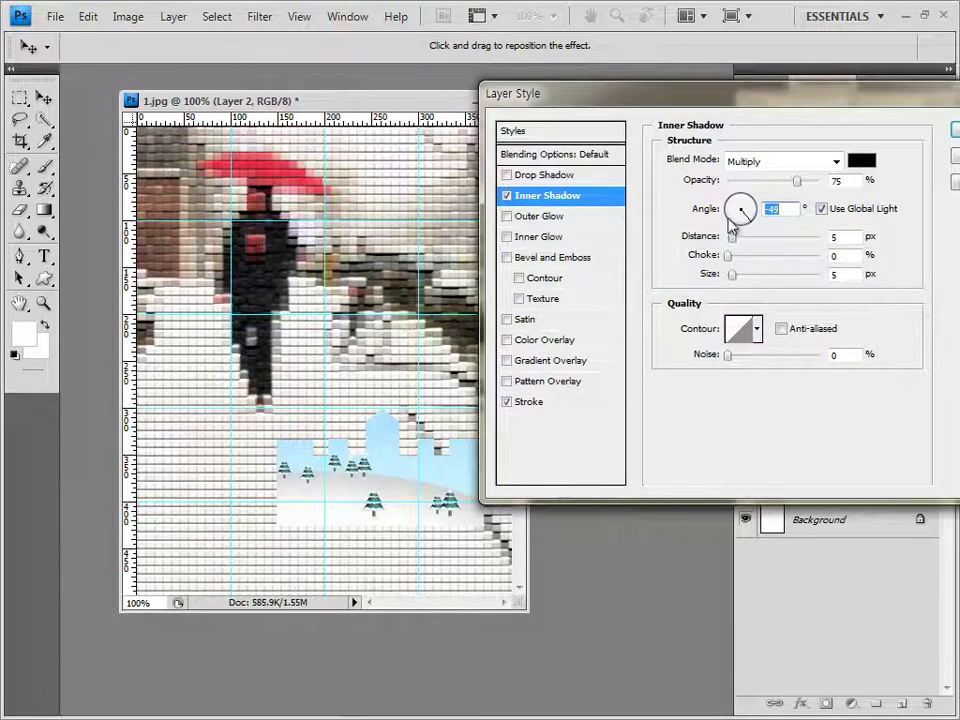
{"action": "left_click_drag", "start_coordinate": [733, 210], "coordinate": [733, 201]}
{"action": "type", "text": "120"}
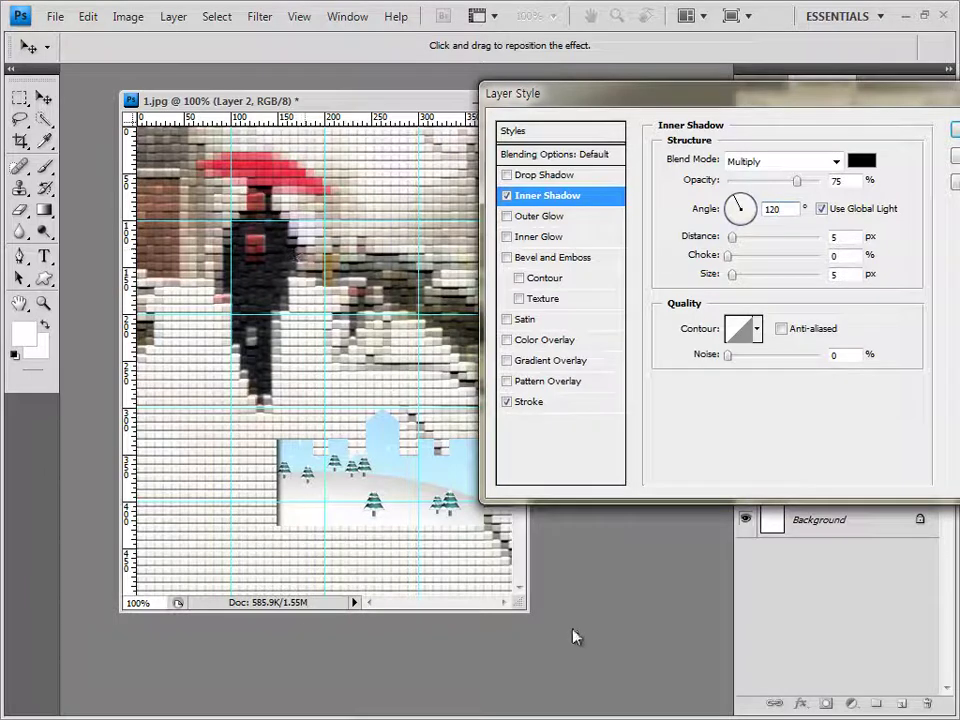
{"action": "left_click_drag", "start_coordinate": [766, 100], "coordinate": [801, 151]}
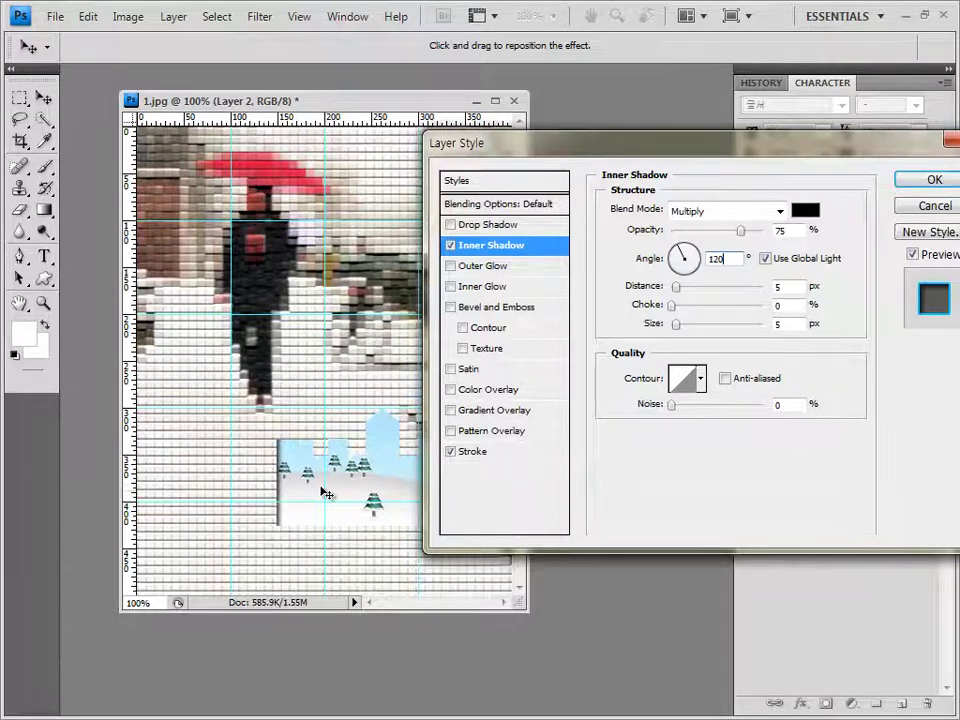
{"action": "left_click_drag", "start_coordinate": [570, 151], "coordinate": [426, 149]}
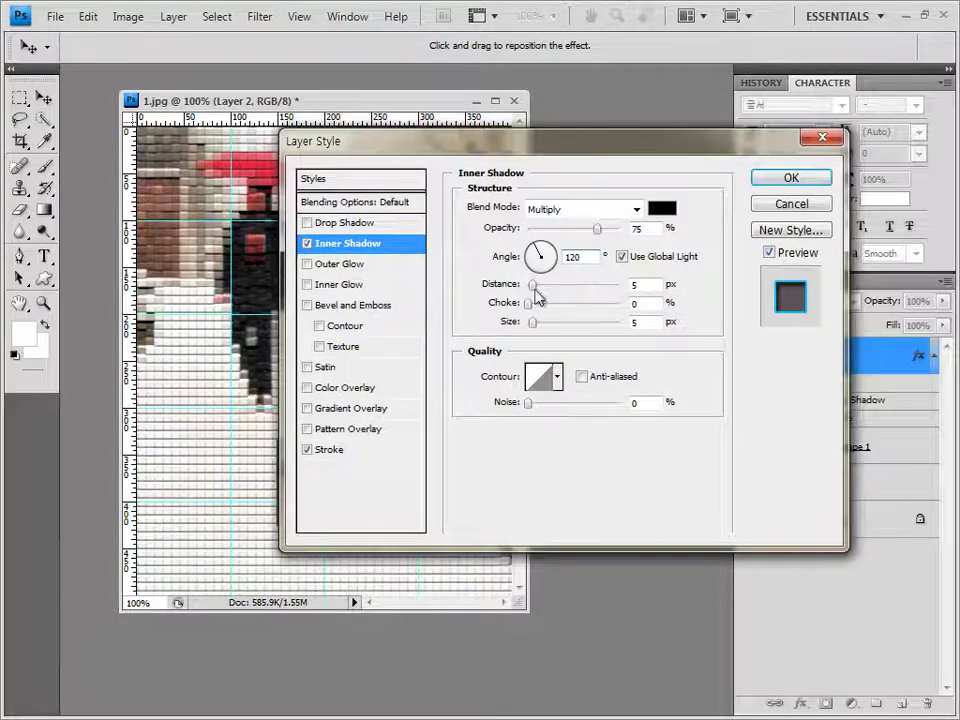
{"action": "left_click", "coordinate": [813, 185]}
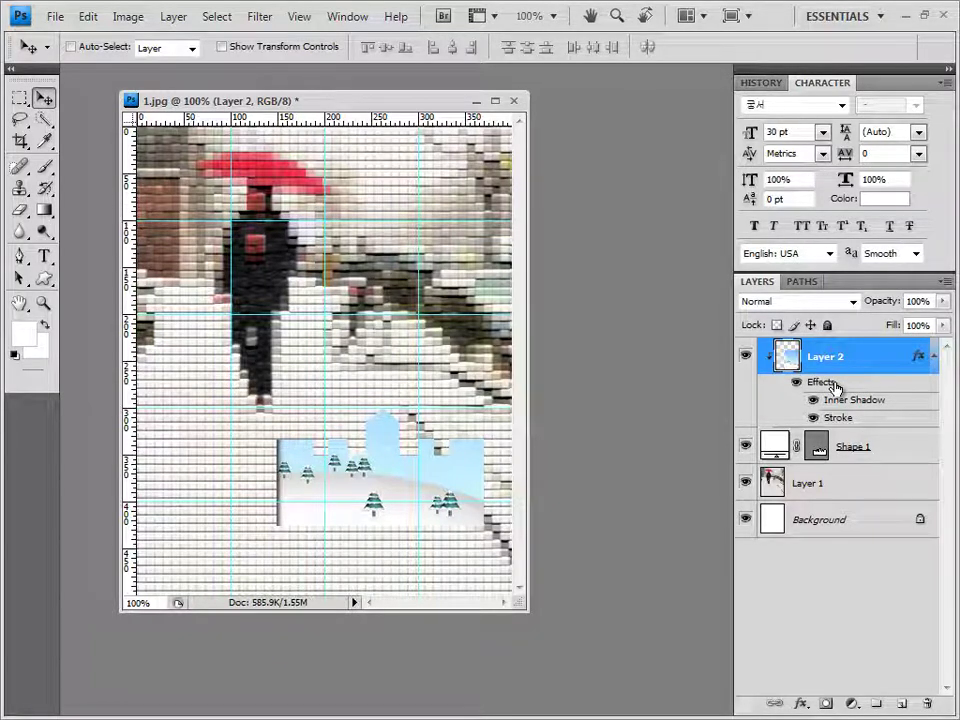
Move the inner shadow and stroke effects from Layer 2 to the Shape 1 layer, collapse its effects list and select it
{"action": "mouse_move", "coordinate": [835, 387]}
{"action": "left_mouse_down"}
{"action": "mouse_move", "coordinate": [853, 393]}
{"action": "mouse_move", "coordinate": [861, 411]}
{"action": "mouse_move", "coordinate": [853, 452]}
{"action": "left_mouse_up"}
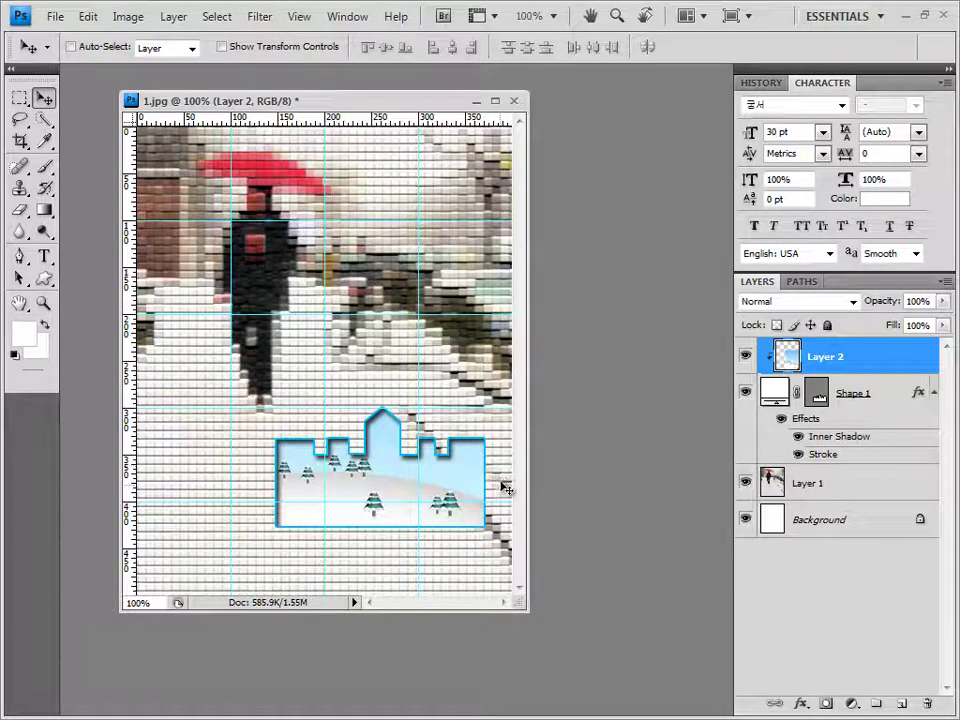
{"action": "left_click", "coordinate": [935, 393]}
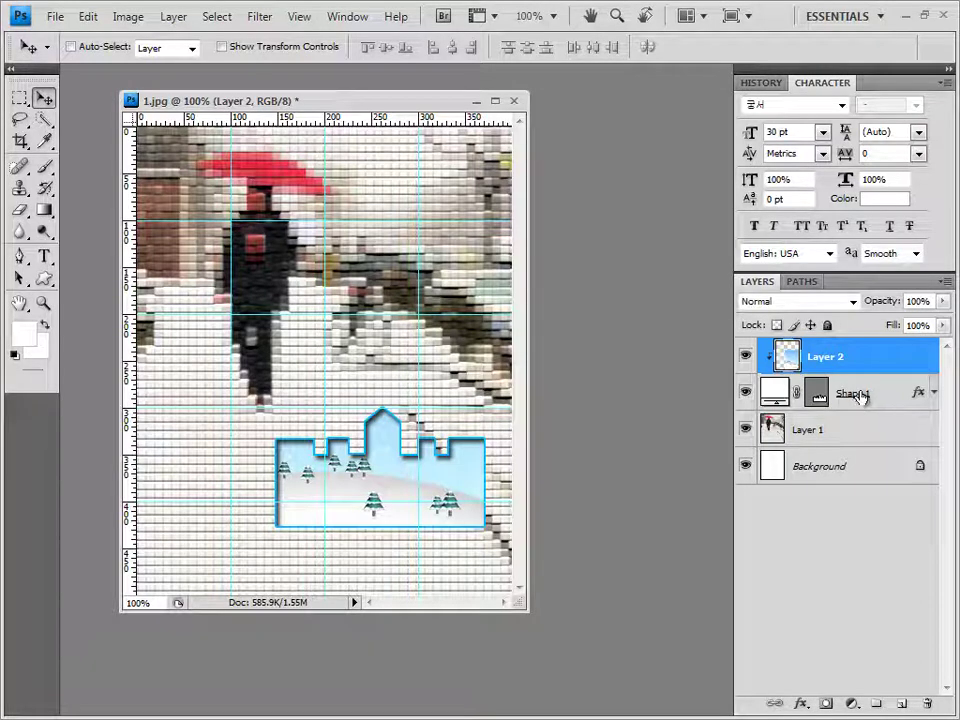
{"action": "left_click", "coordinate": [860, 395]}
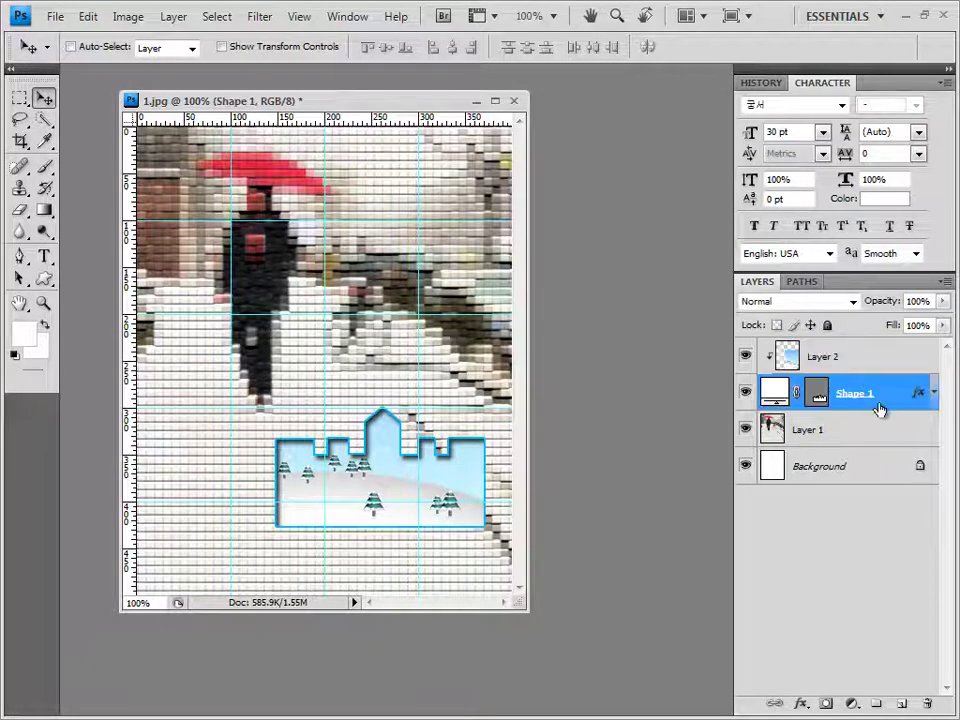
{"action": "left_click", "coordinate": [933, 394]}
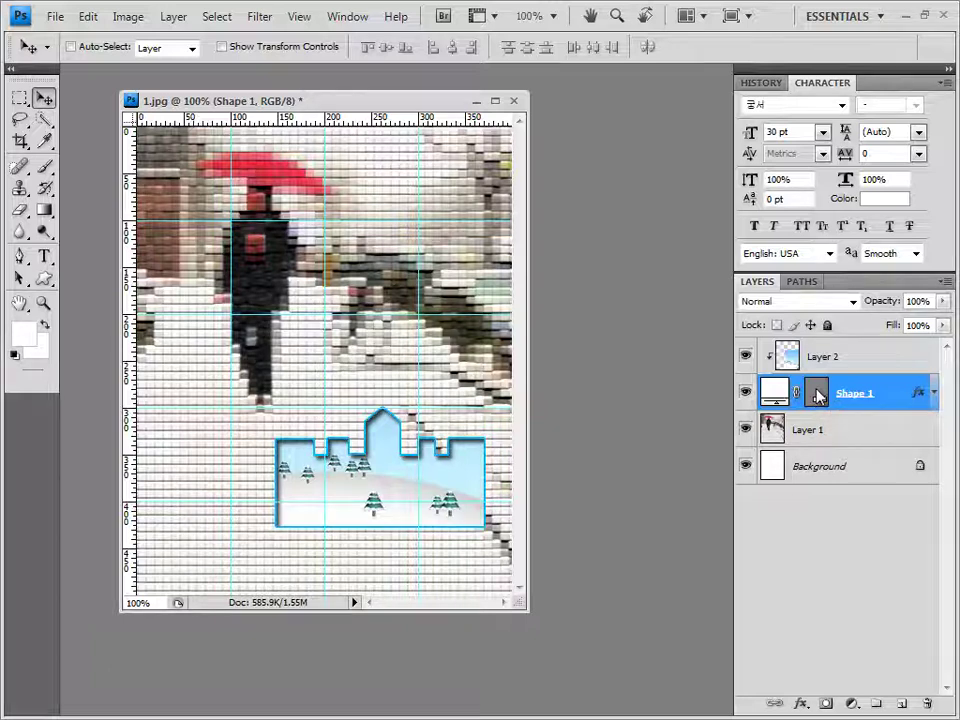
Switch to the file explorer, open the snowman image 1급-3.jpg in Photoshop and float it in its own window
{"action": "key", "text": "alt+Tab"}
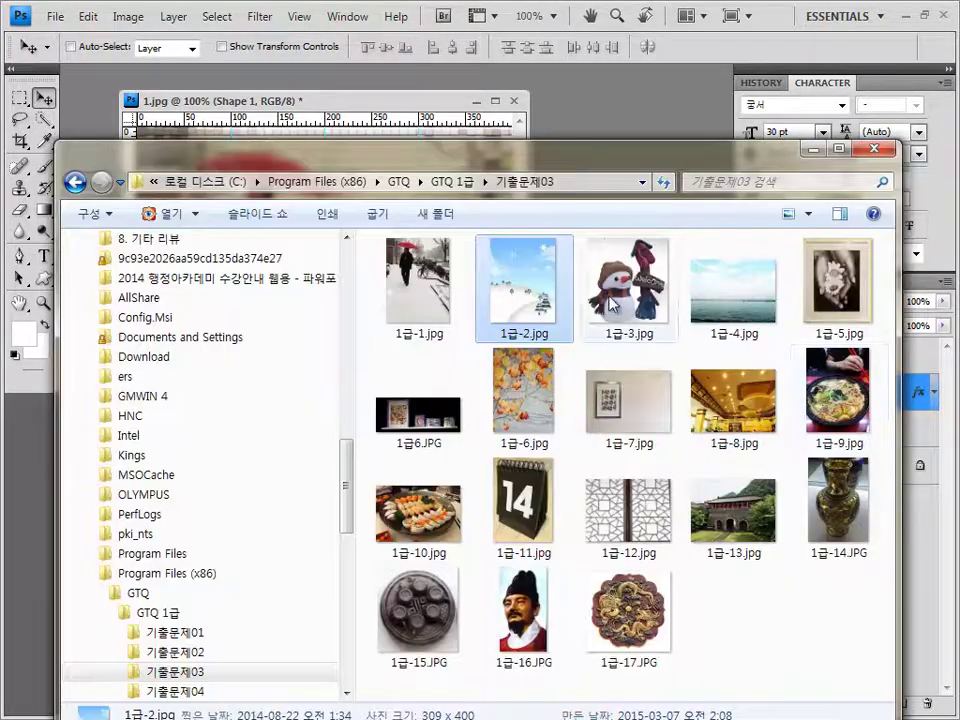
{"action": "left_click_drag", "start_coordinate": [628, 285], "coordinate": [433, 340]}
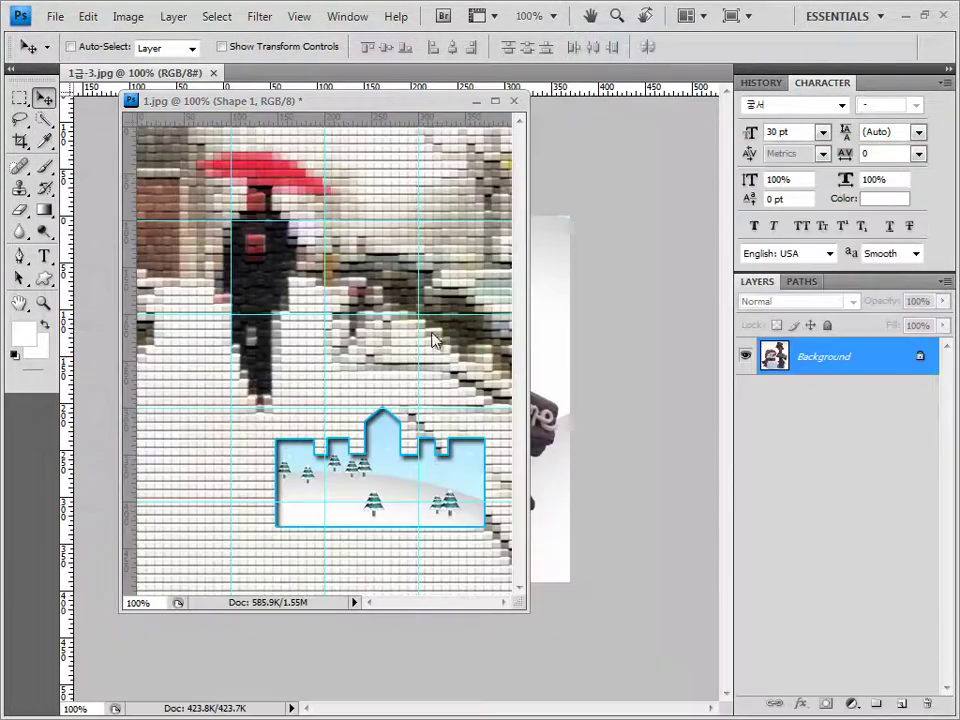
{"action": "left_click_drag", "start_coordinate": [85, 72], "coordinate": [196, 176]}
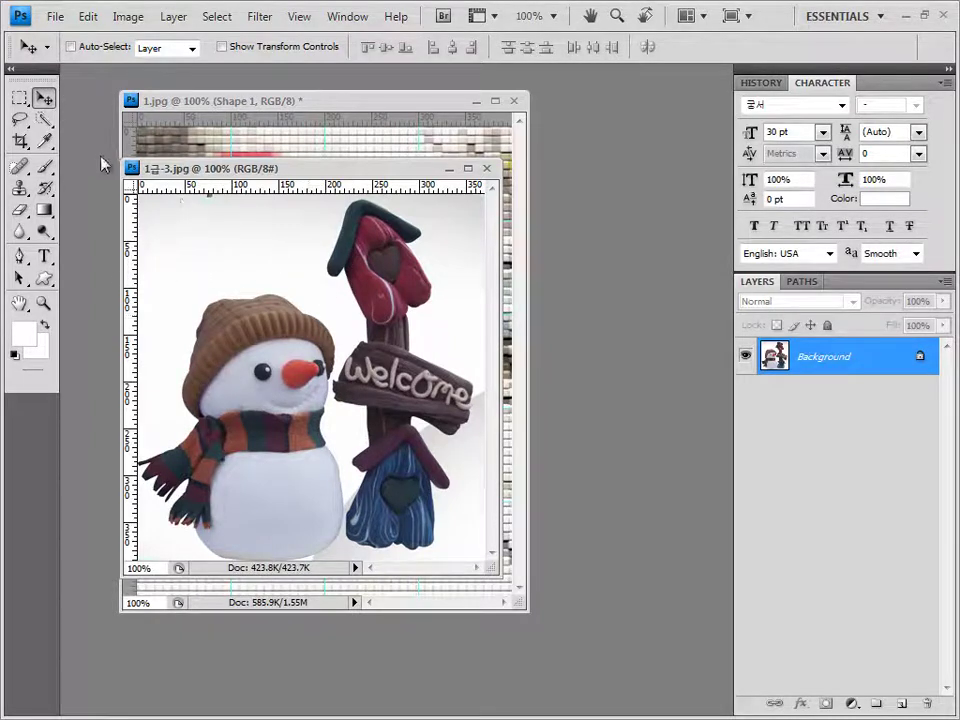
Select the light background around the snowman and signpost with the Magic Wand tool at tolerance 32
{"action": "left_click", "coordinate": [46, 121]}
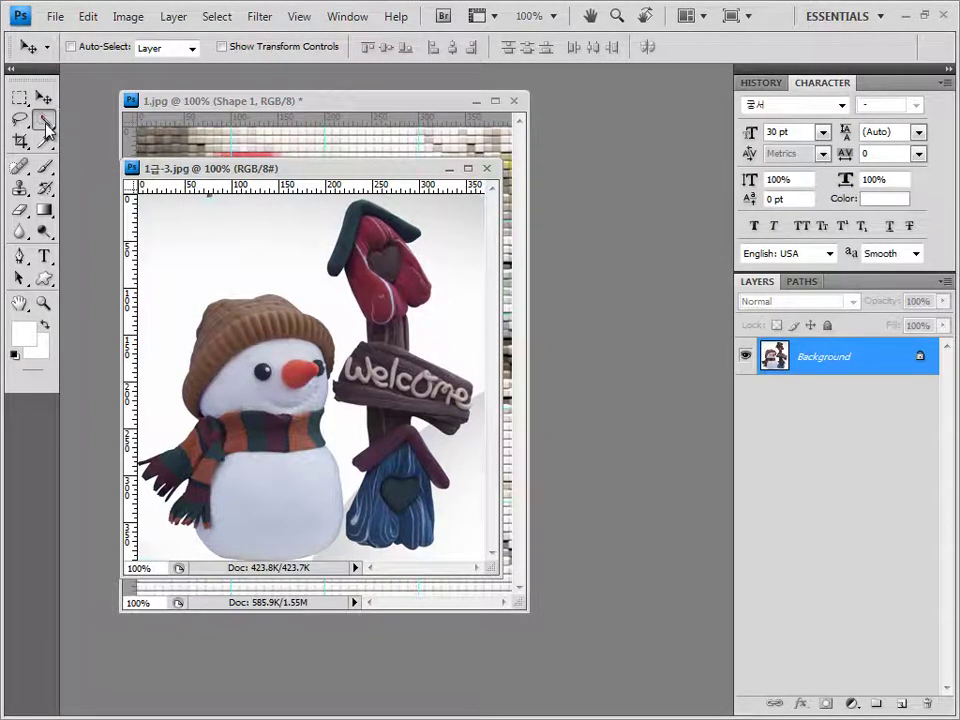
{"action": "left_click_drag", "start_coordinate": [46, 121], "coordinate": [118, 139]}
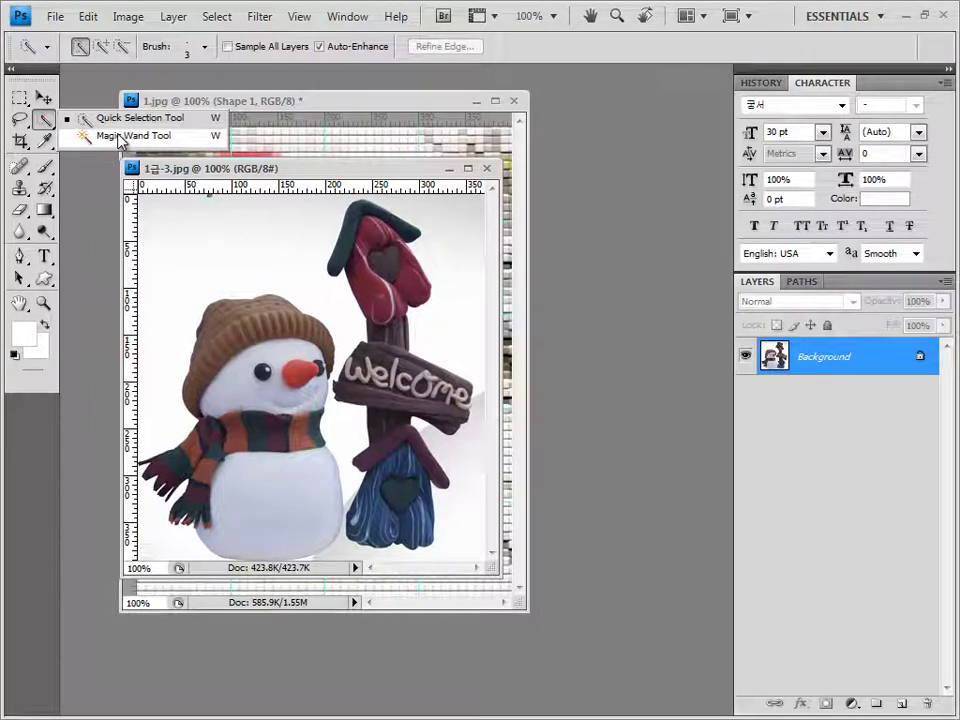
{"action": "left_click", "coordinate": [118, 137]}
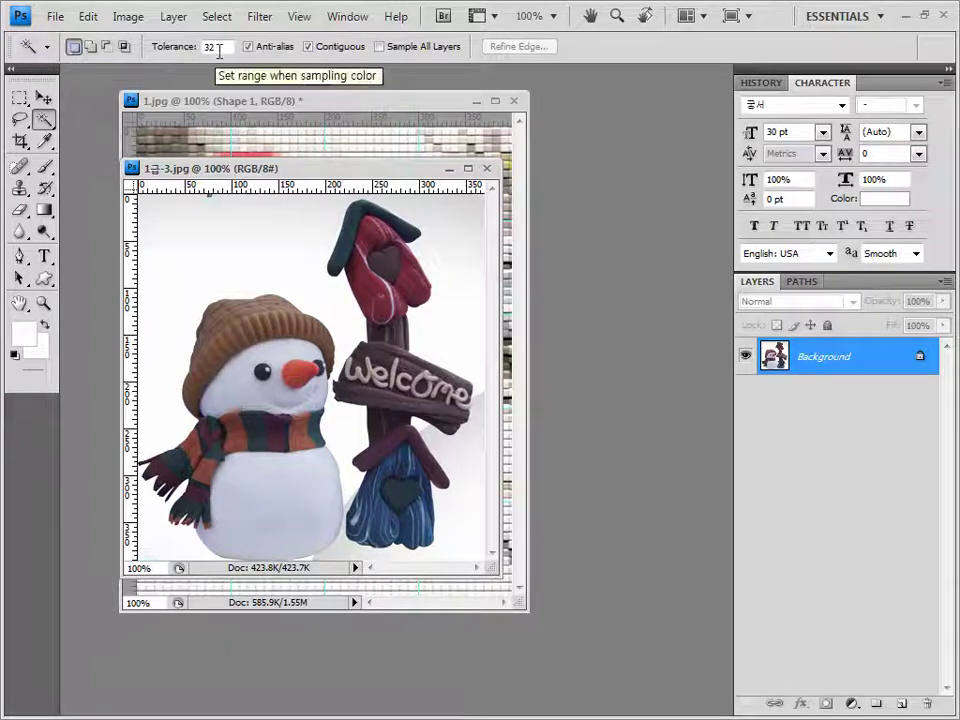
{"action": "left_click", "coordinate": [232, 236]}
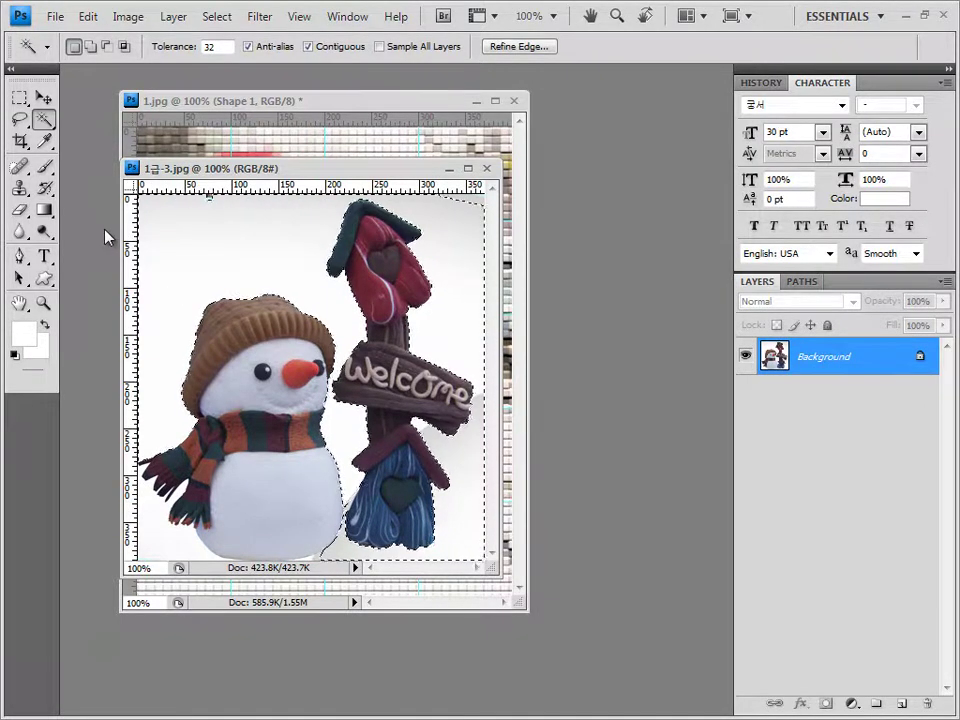
Try to add the gray area beside the snowman's base to the selection at tolerance 32
{"action": "key", "text": "shift"}
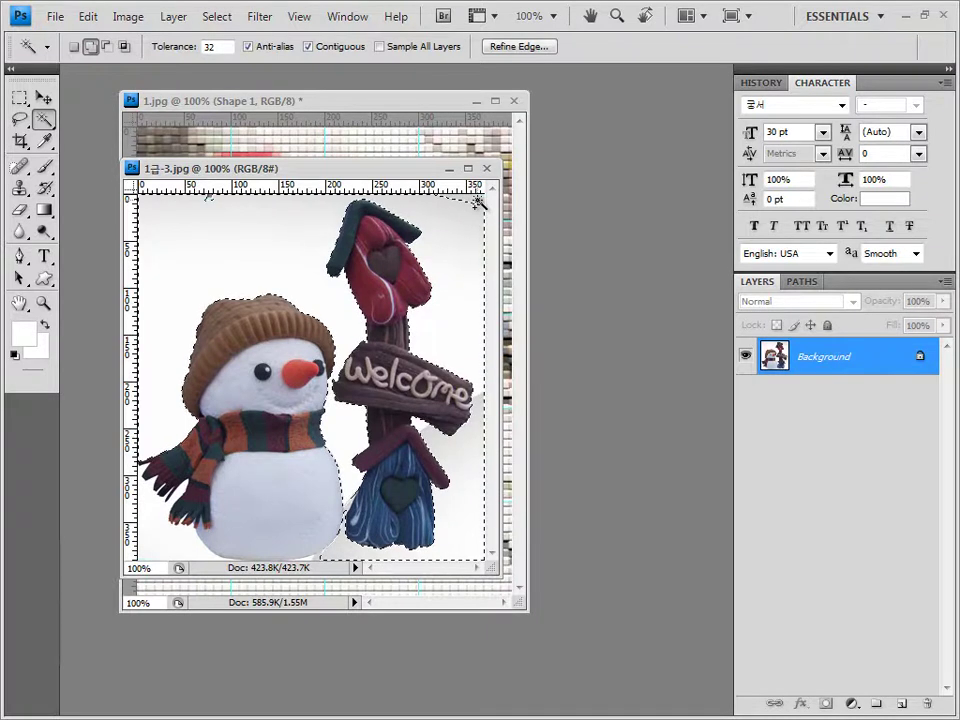
{"action": "left_click", "coordinate": [315, 548], "text": "shift"}
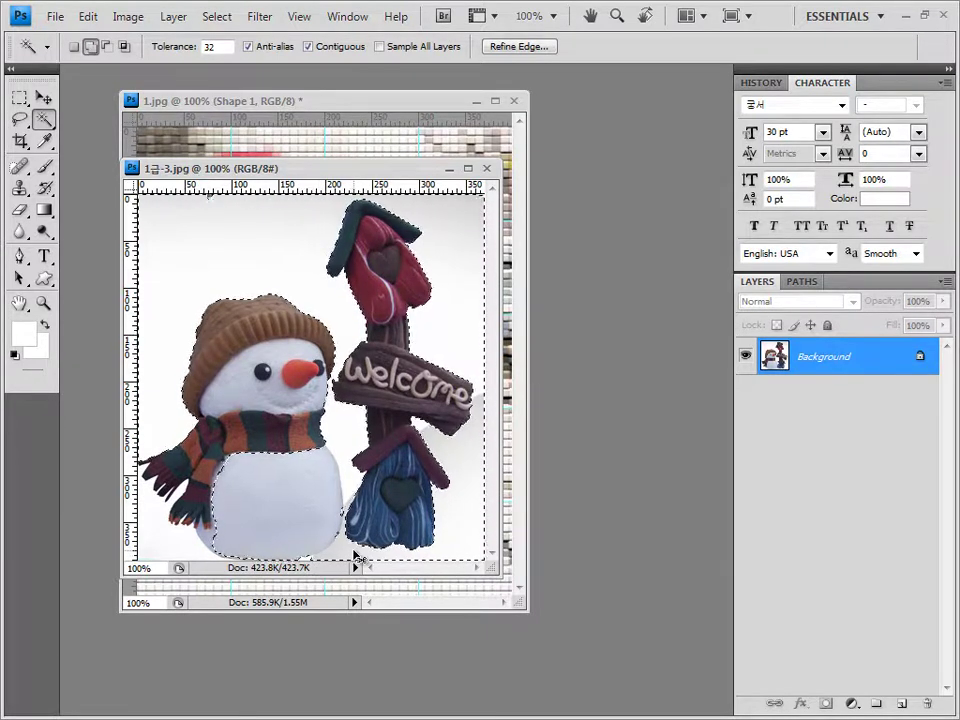
{"action": "left_click", "coordinate": [340, 543], "text": "shift"}
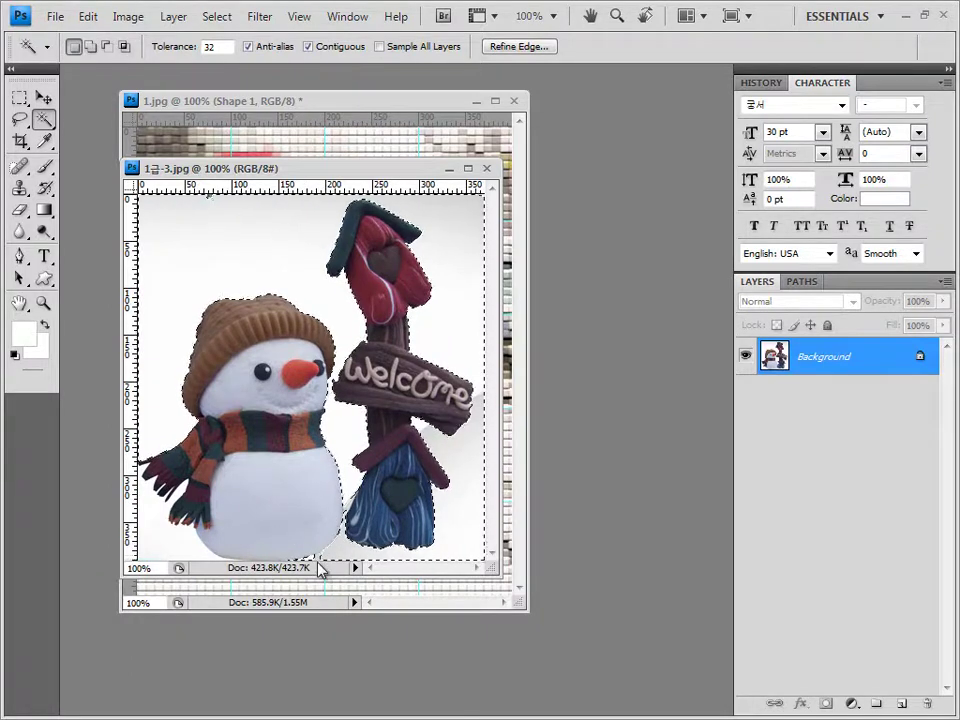
{"action": "left_click", "coordinate": [268, 508], "text": "alt"}
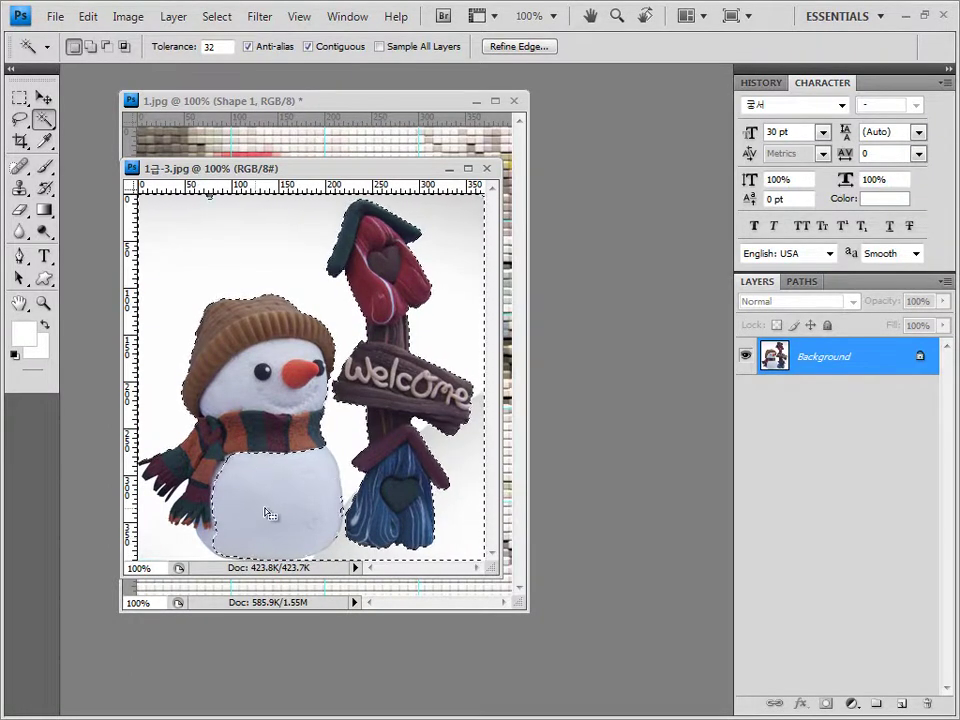
{"action": "key", "text": "ctrl+z"}
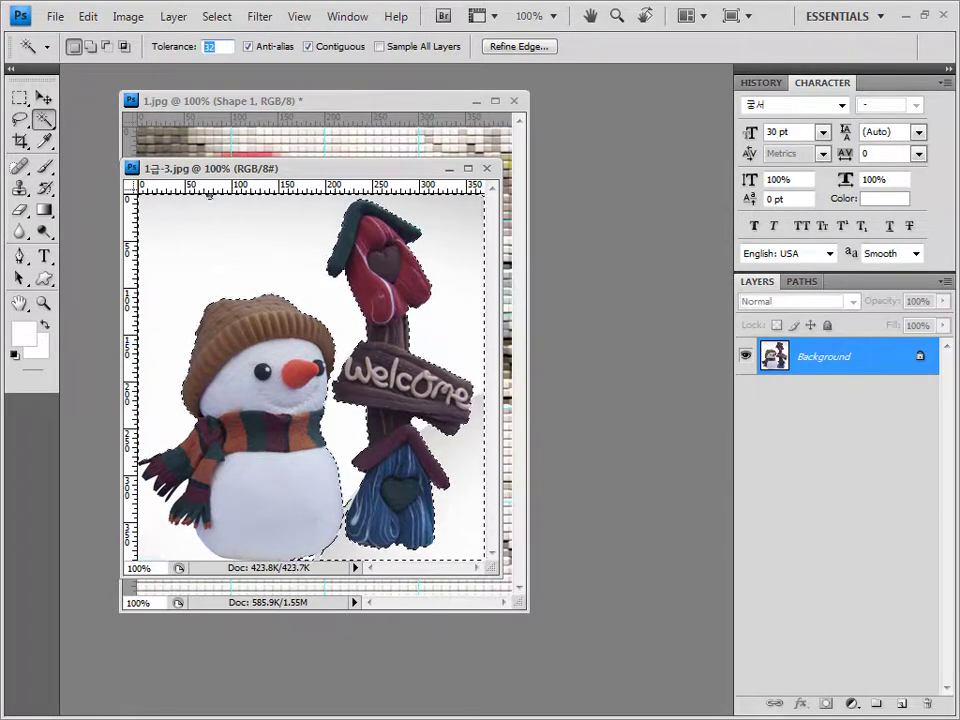
Add the remaining gray area beside the snowman's base at tolerance 10 and invert the selection
{"action": "key", "text": "shift"}
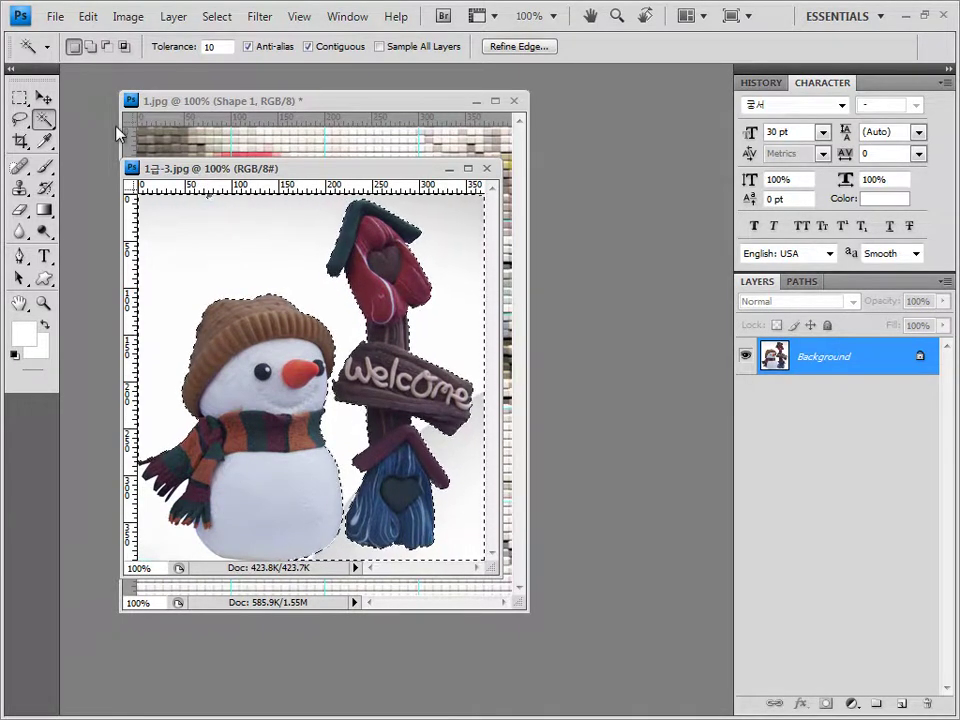
{"action": "left_click", "coordinate": [219, 17]}
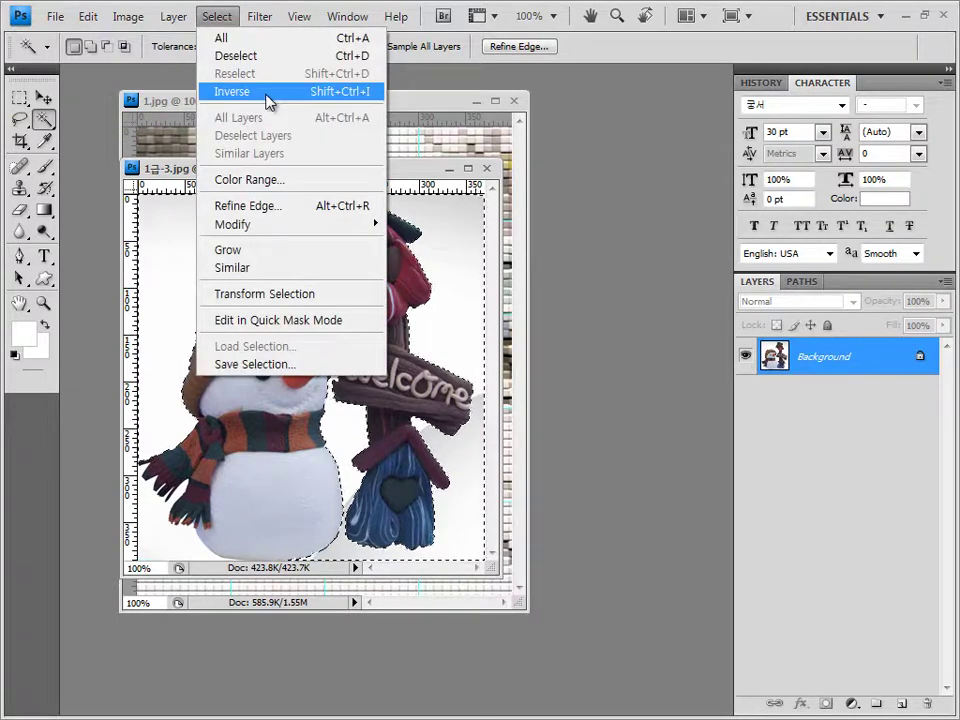
{"action": "left_click", "coordinate": [266, 93]}
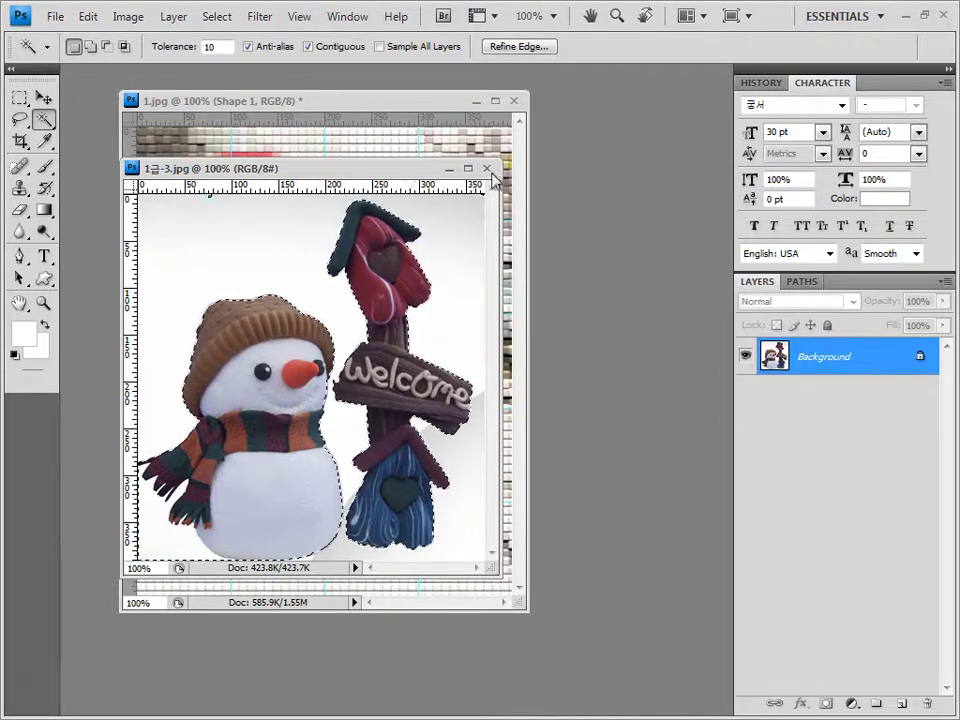
Copy the selected snowman and signpost, close 1급-3.jpg and paste the copy into 1.jpg
{"action": "left_click_drag", "start_coordinate": [420, 168], "coordinate": [598, 208]}
{"action": "left_click", "coordinate": [662, 209]}
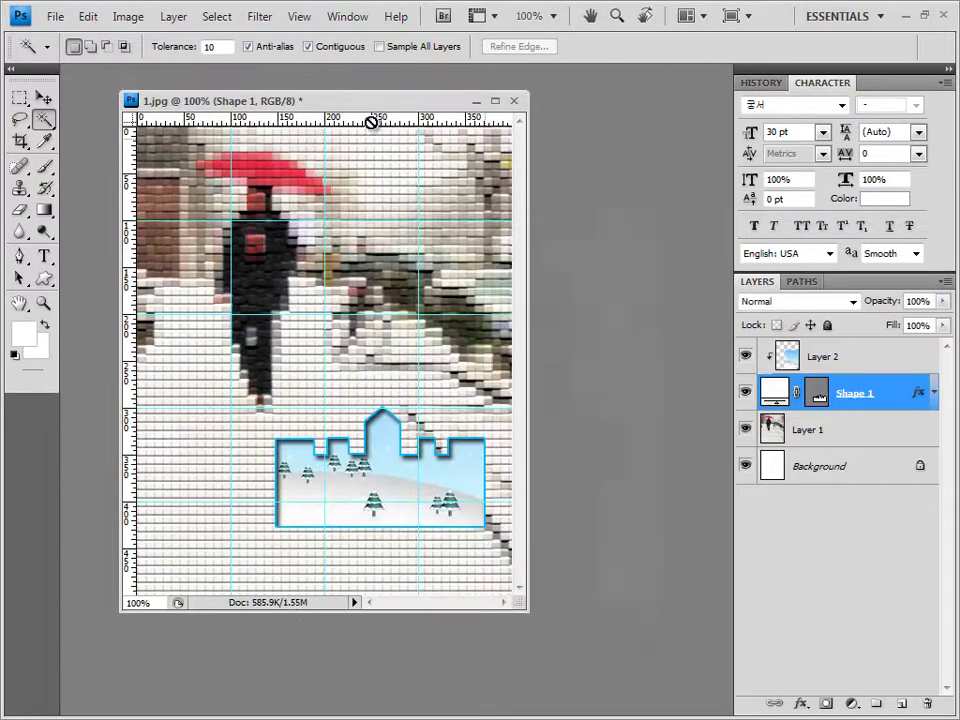
{"action": "left_click", "coordinate": [43, 97]}
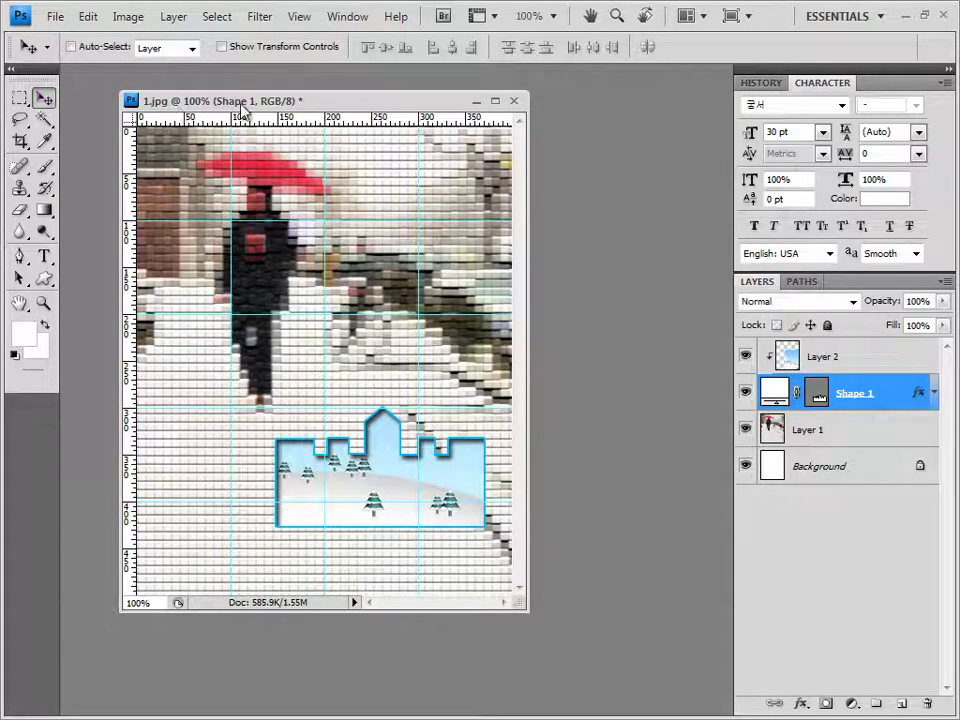
{"action": "key", "text": "ctrl+v"}
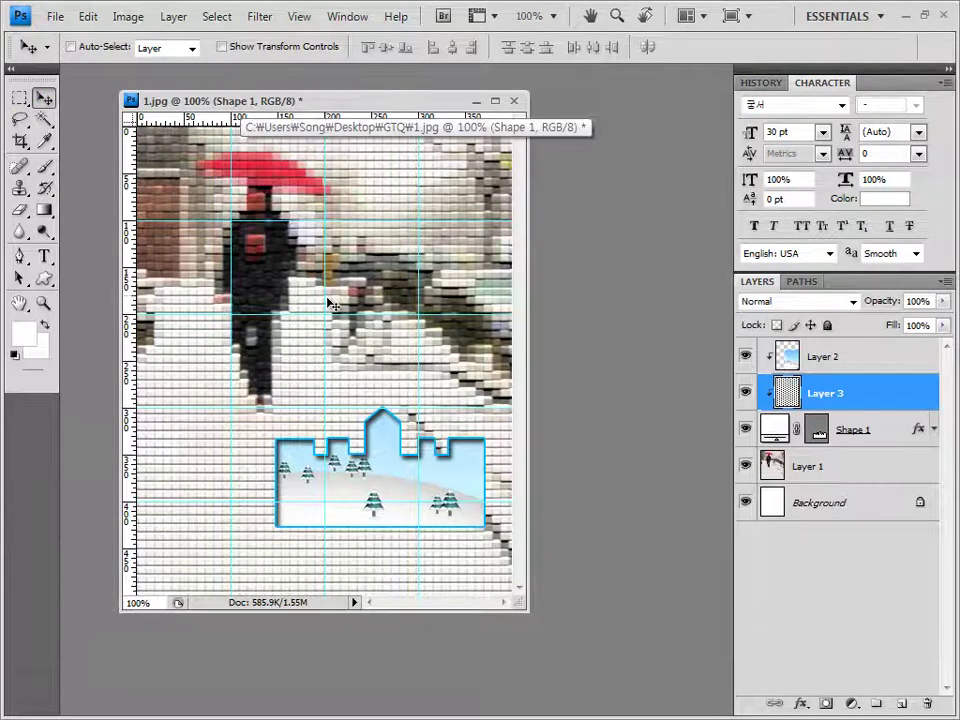
Move Layer 3 above Layer 2 and release it from the clipping mask
{"action": "left_click", "coordinate": [865, 432]}
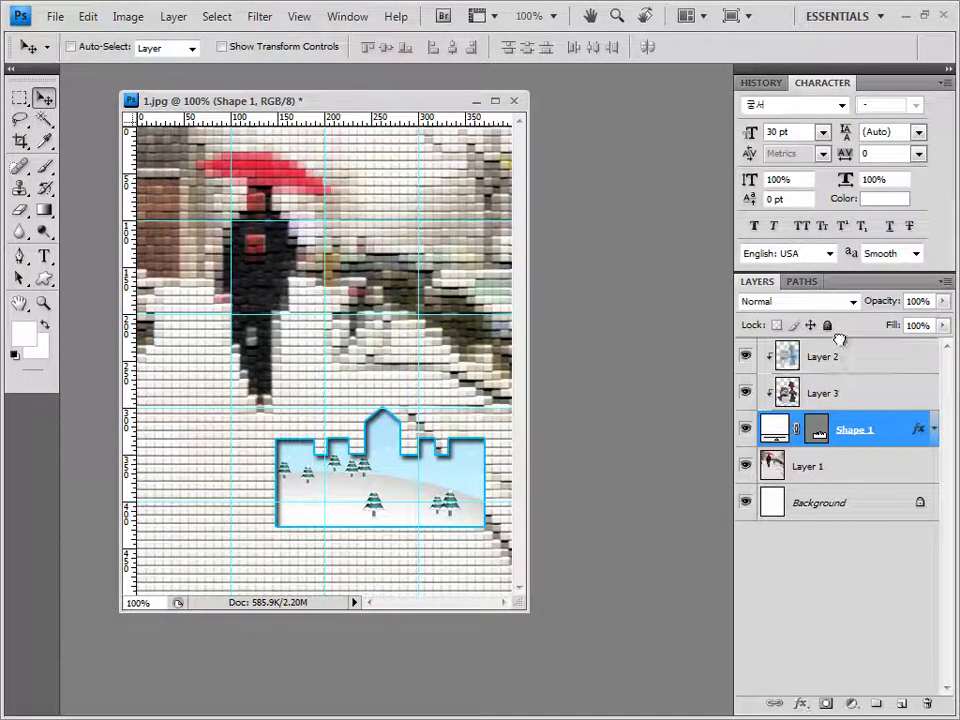
{"action": "left_click_drag", "start_coordinate": [840, 340], "coordinate": [840, 338]}
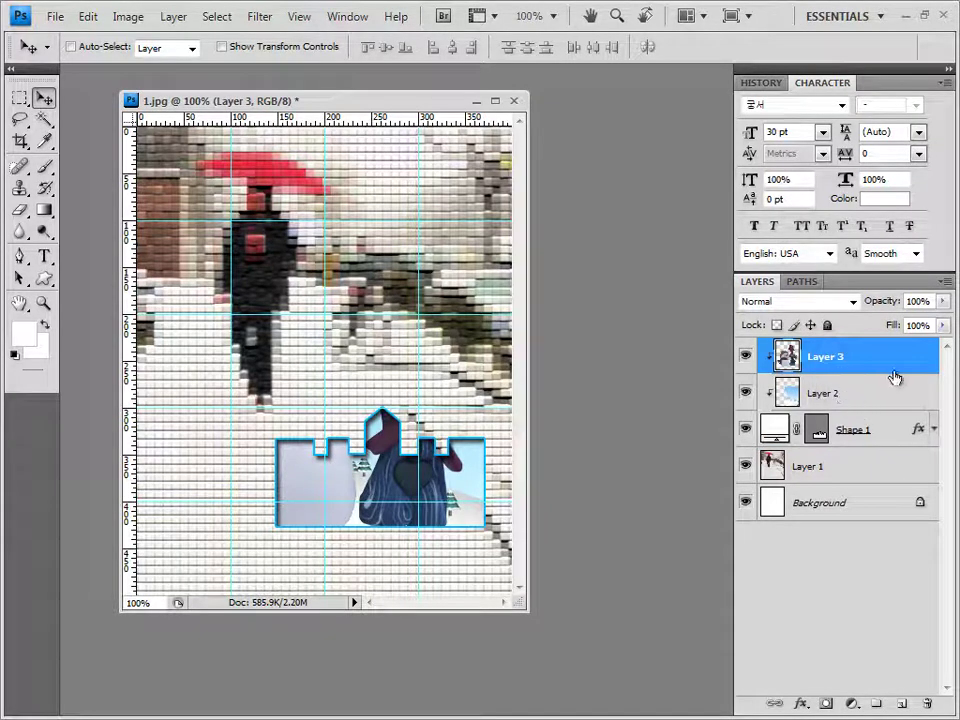
{"action": "left_click", "coordinate": [852, 374], "text": "alt"}
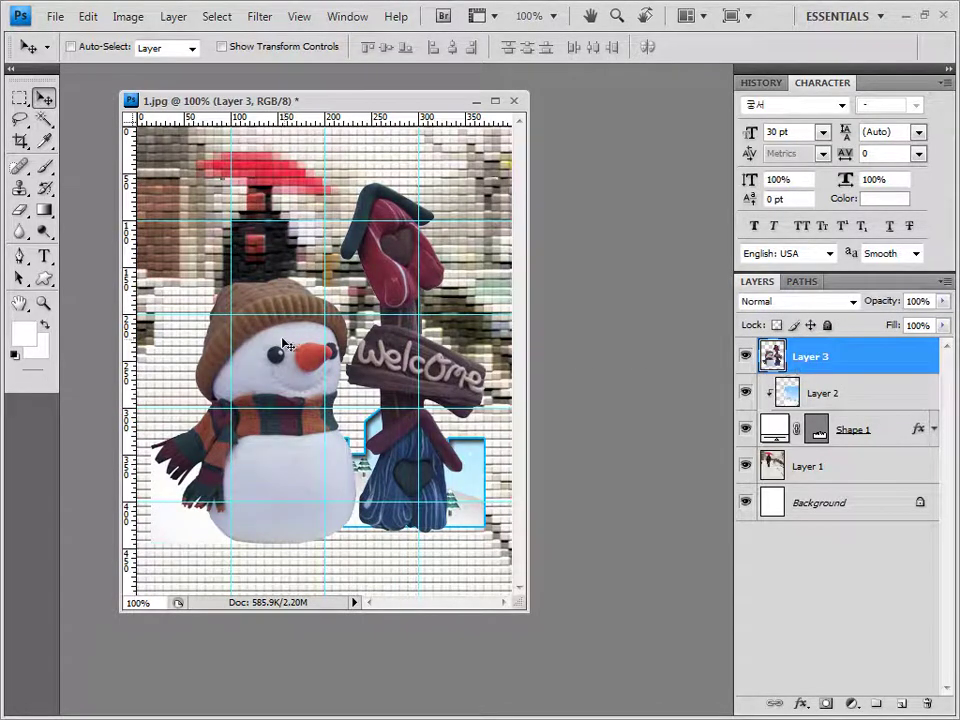
Scale the snowman and signpost to about 53.5% and place them in the lower-left corner of the composition
{"action": "left_click_drag", "start_coordinate": [285, 345], "coordinate": [283, 373]}
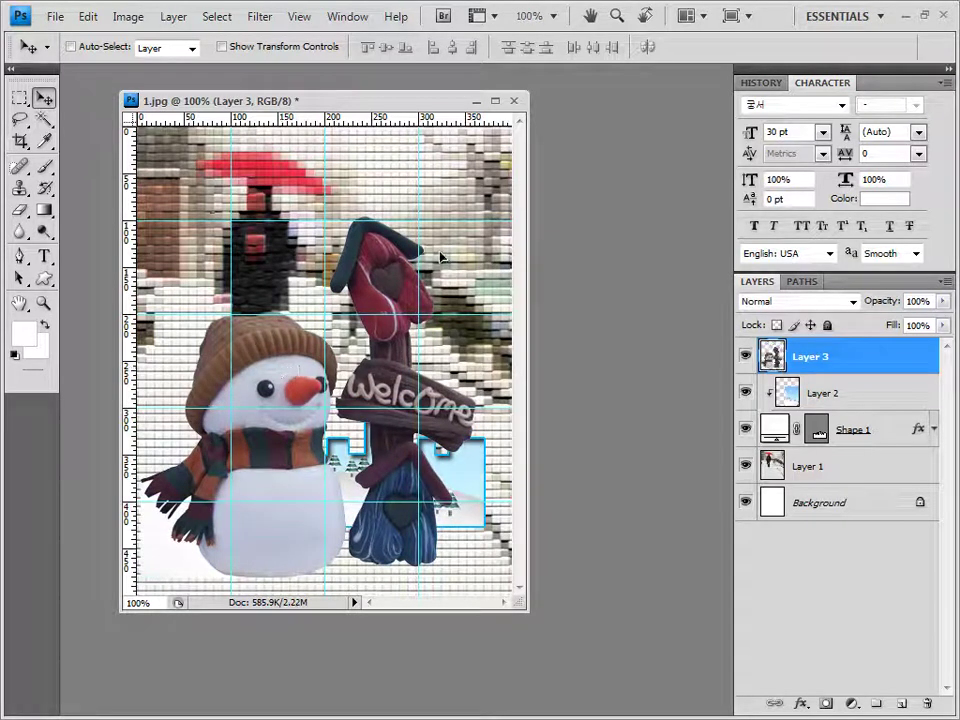
{"action": "key", "text": "ctrl+t"}
{"action": "left_click_drag", "start_coordinate": [486, 208], "coordinate": [363, 340]}
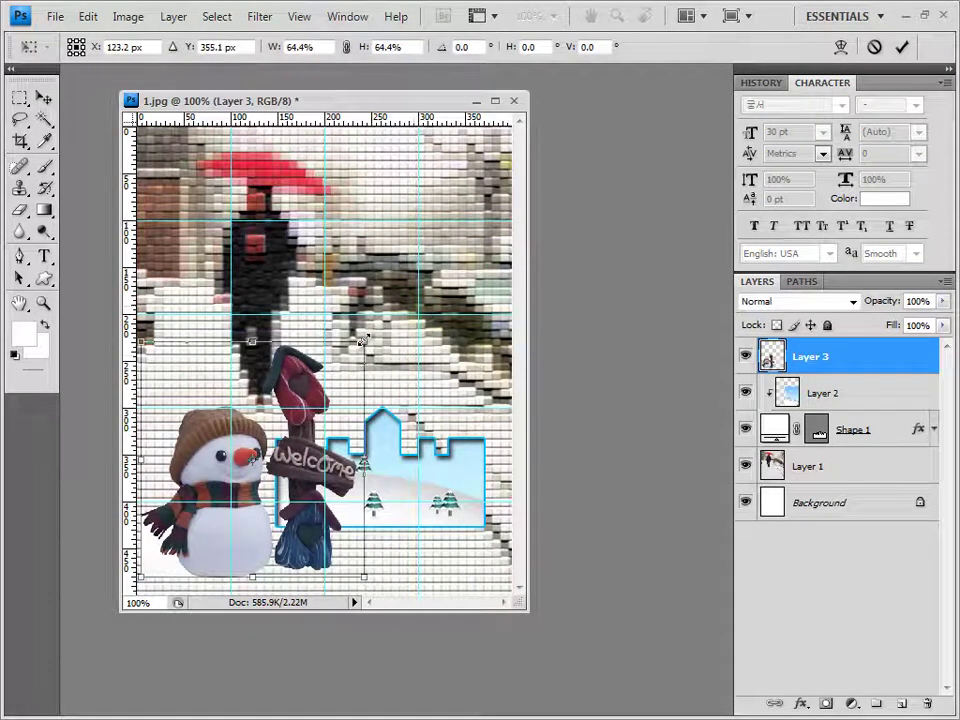
{"action": "left_click_drag", "start_coordinate": [234, 441], "coordinate": [217, 440]}
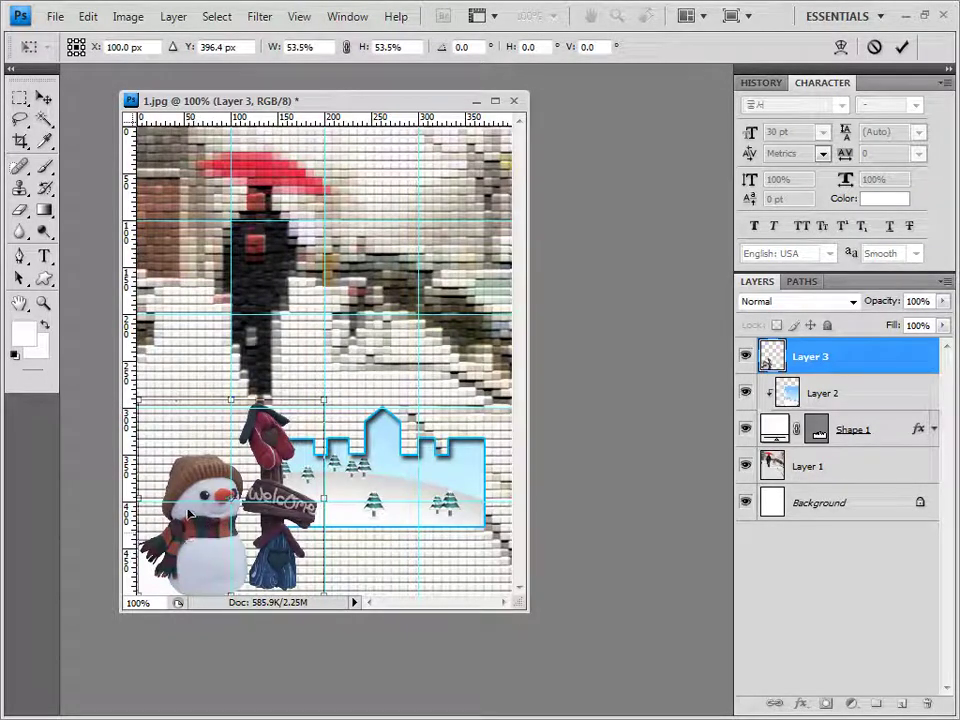
{"action": "key", "text": "Return"}
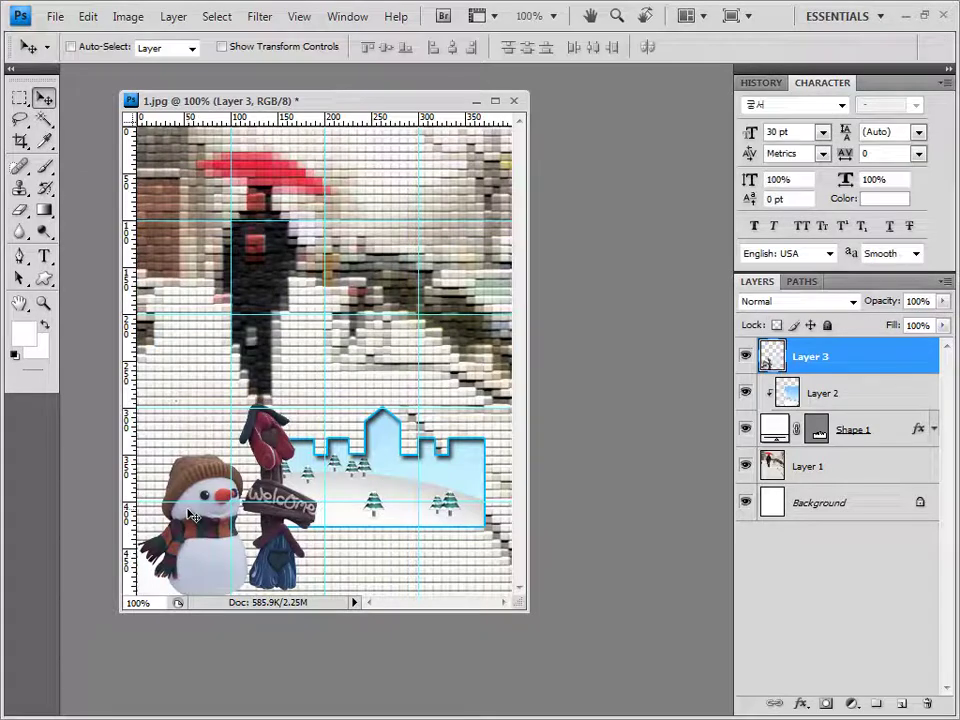
Remove the leftover white background beside the snowman's scarf and base on Layer 3 using the Magic Wand and Eraser
{"action": "left_click", "coordinate": [45, 120]}
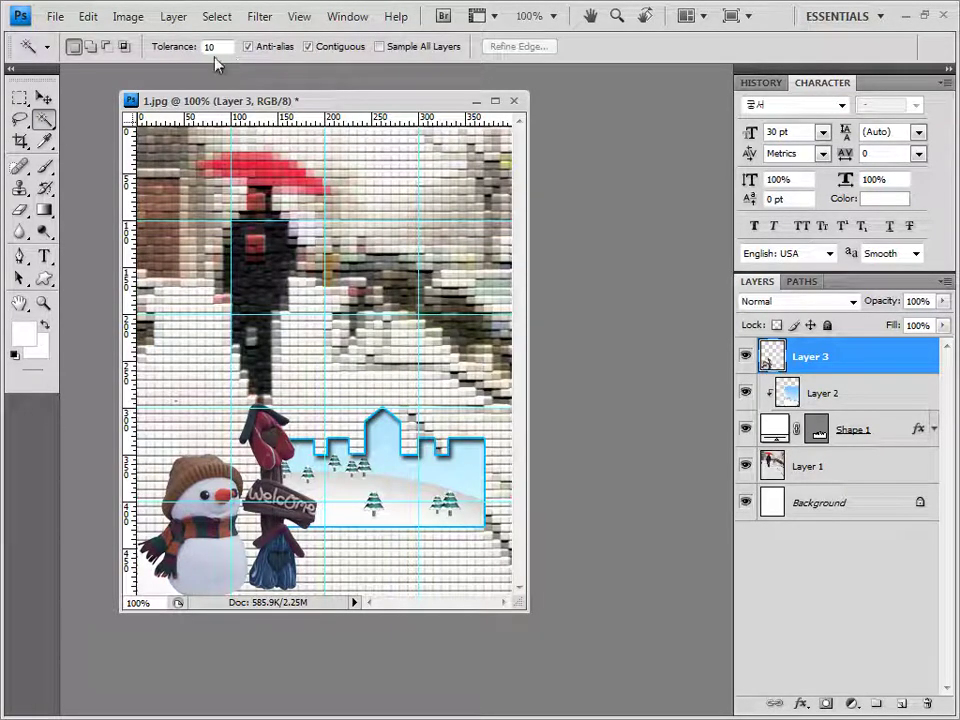
{"action": "left_click", "coordinate": [155, 585]}
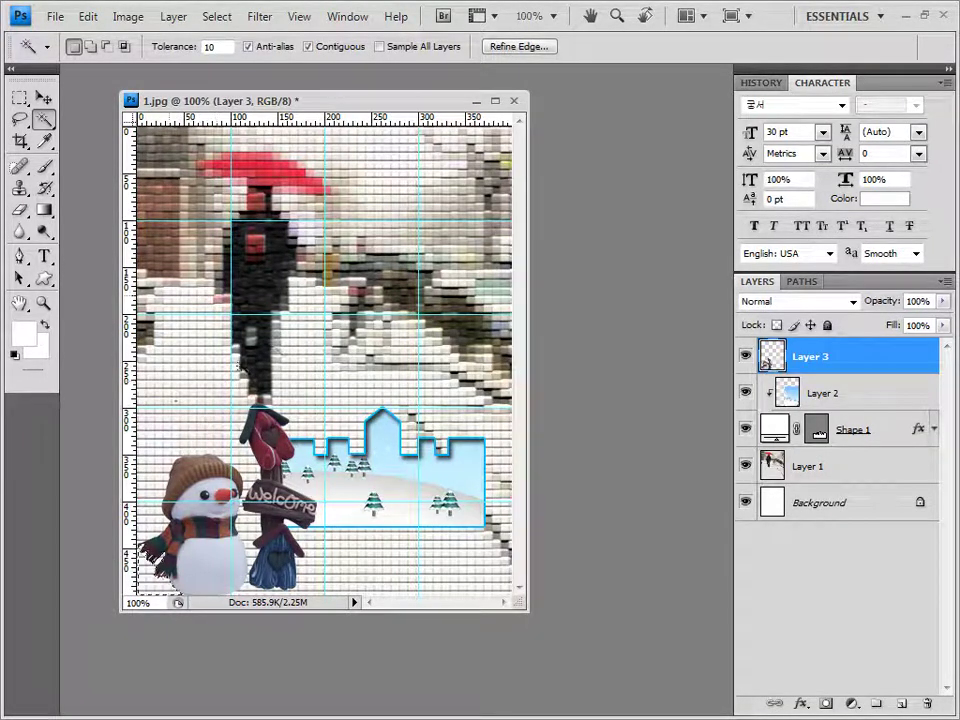
{"action": "left_click", "coordinate": [177, 593]}
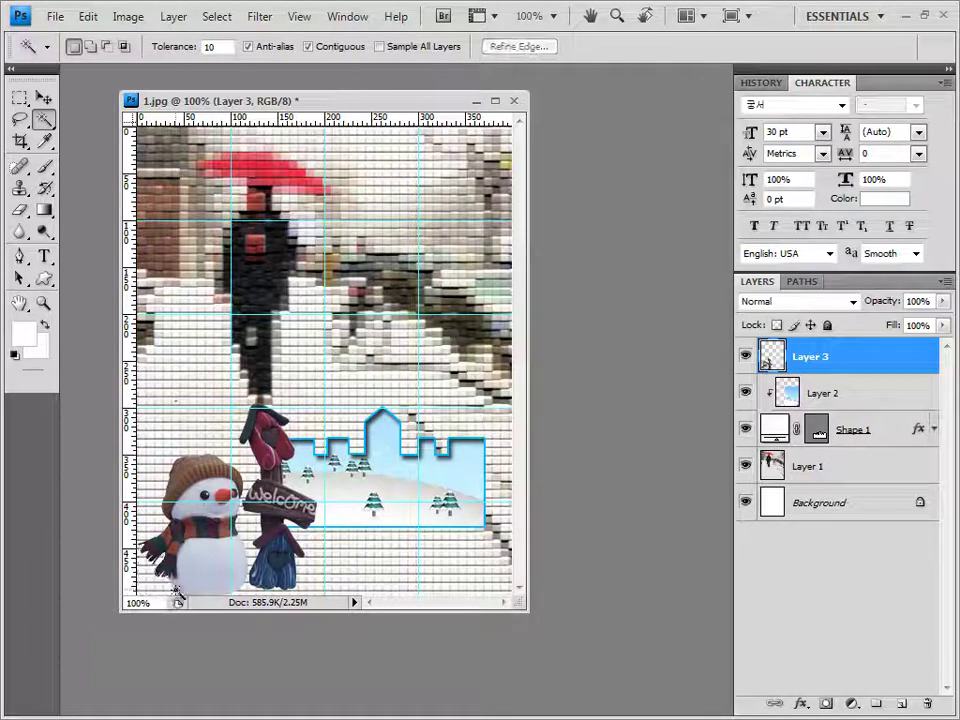
{"action": "left_click", "coordinate": [19, 210]}
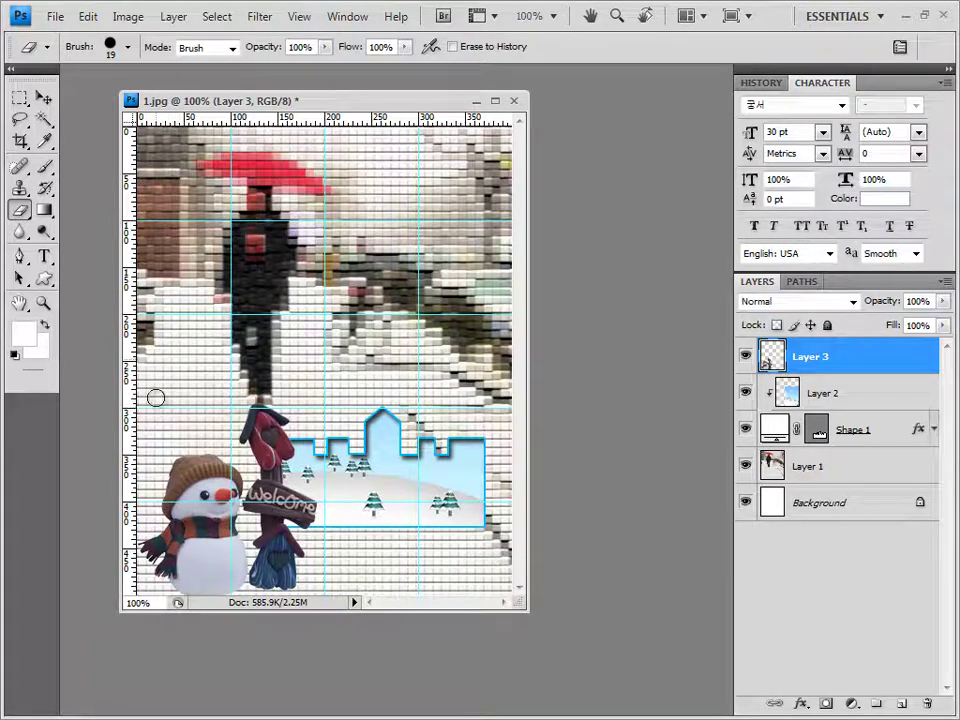
Move the snowman and signpost slightly further left and enlarge them to 112.5%
{"action": "left_click", "coordinate": [38, 97]}
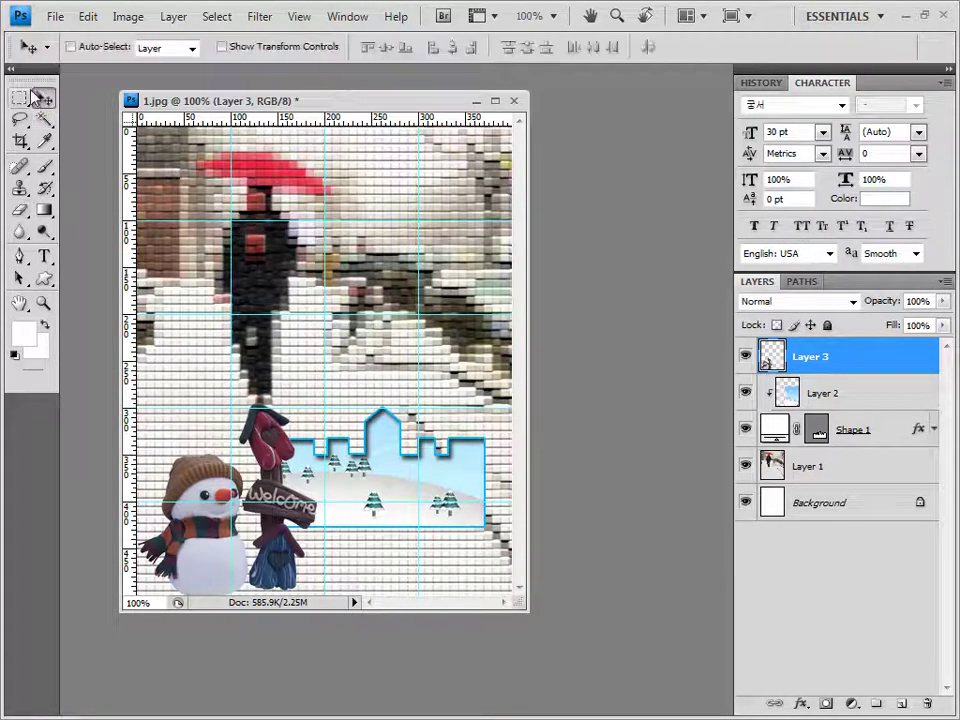
{"action": "key", "text": "ctrl+t"}
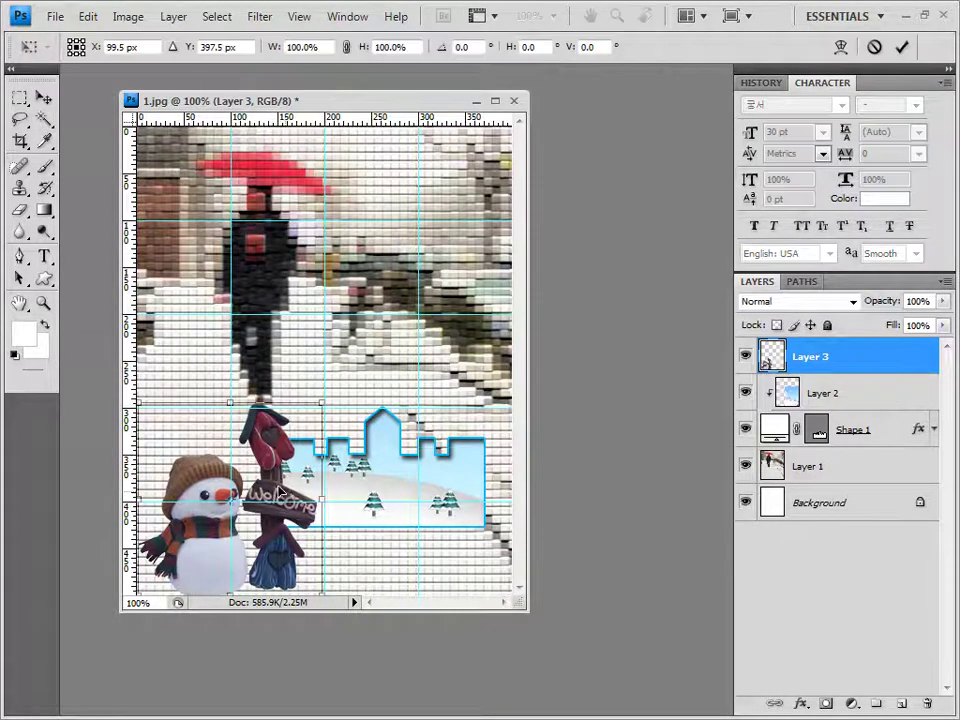
{"action": "left_click_drag", "start_coordinate": [280, 490], "coordinate": [269, 497]}
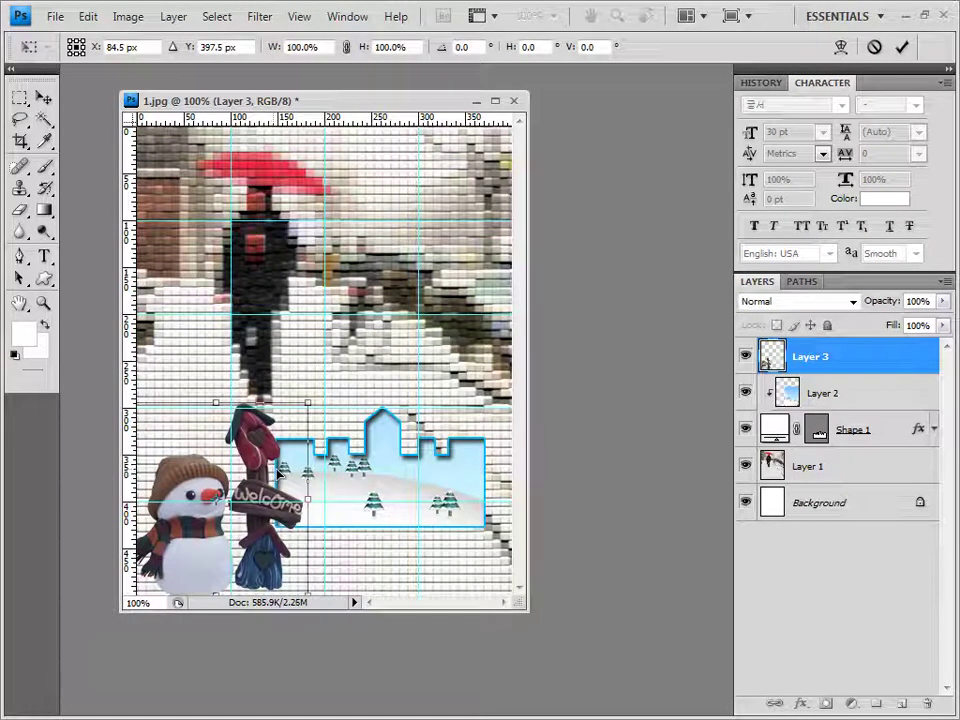
{"action": "type", "text": "112.5"}
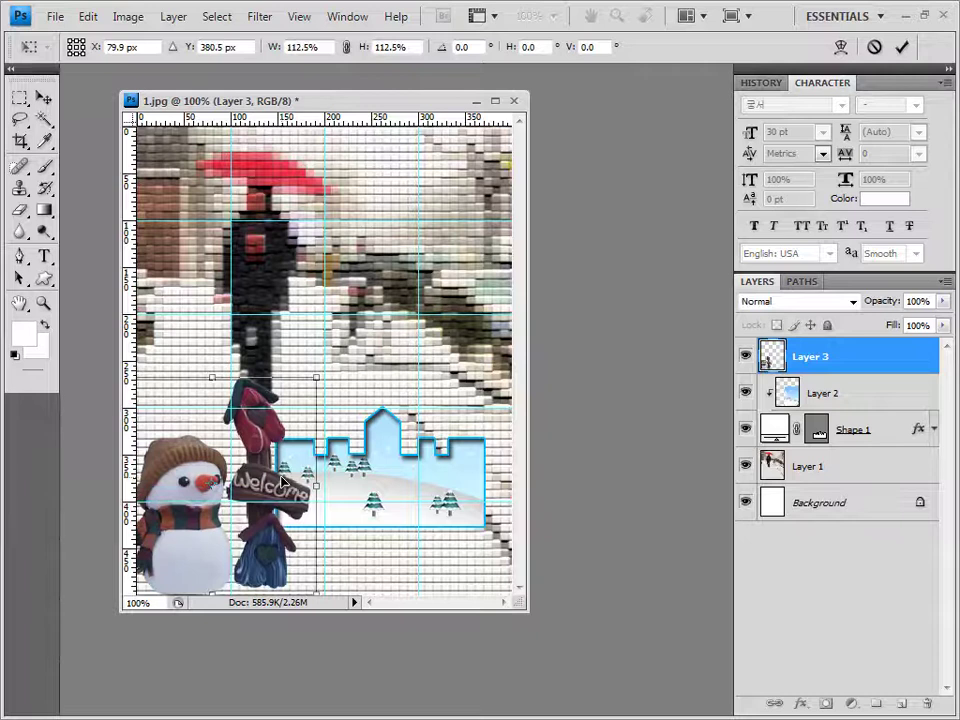
{"action": "key", "text": "Return"}
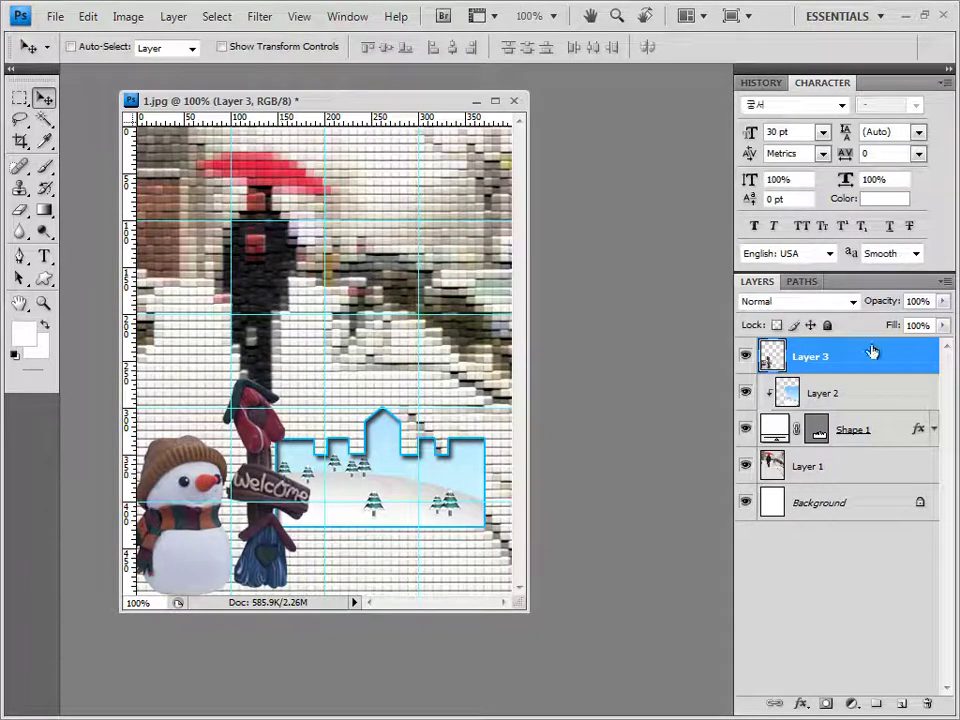
Add a drop shadow with default settings to the snowman layer, Layer 3
{"action": "left_click", "coordinate": [800, 704]}
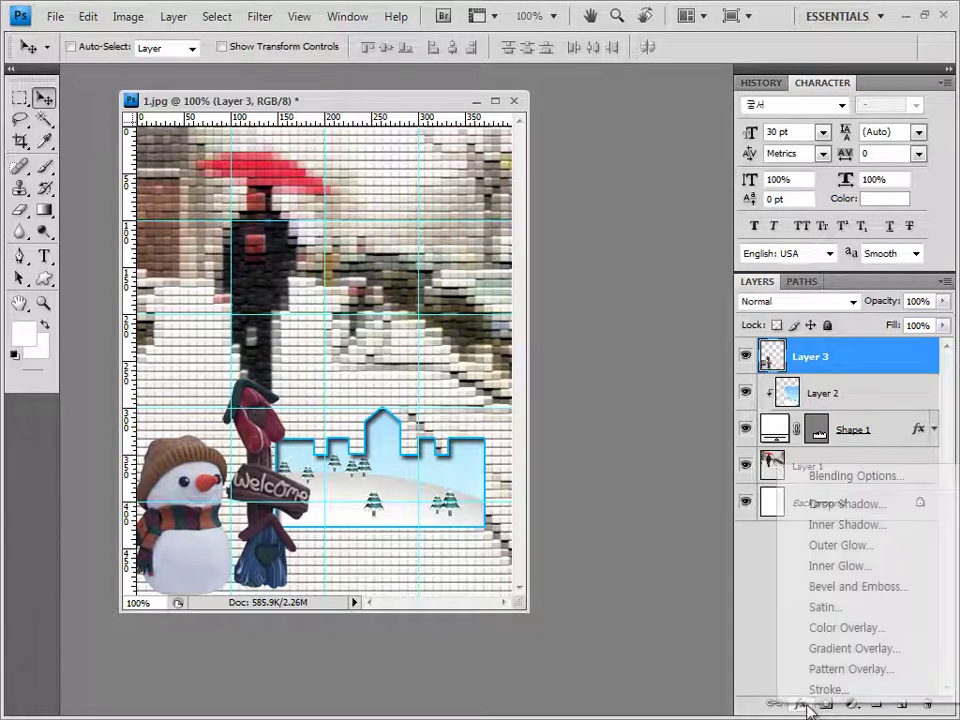
{"action": "left_click", "coordinate": [848, 504]}
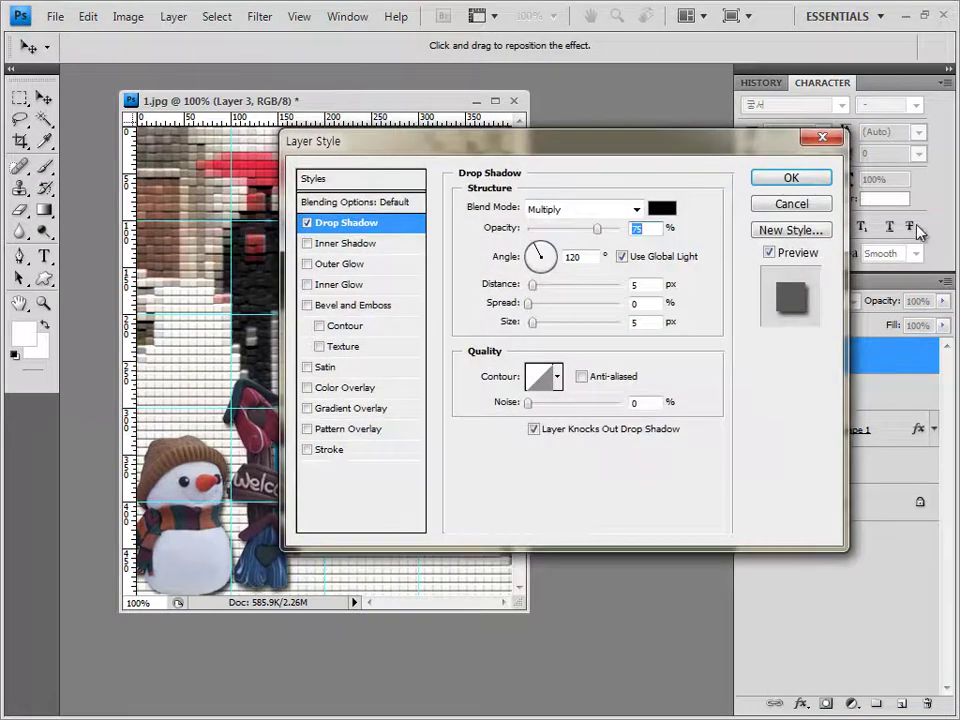
{"action": "left_click", "coordinate": [822, 183]}
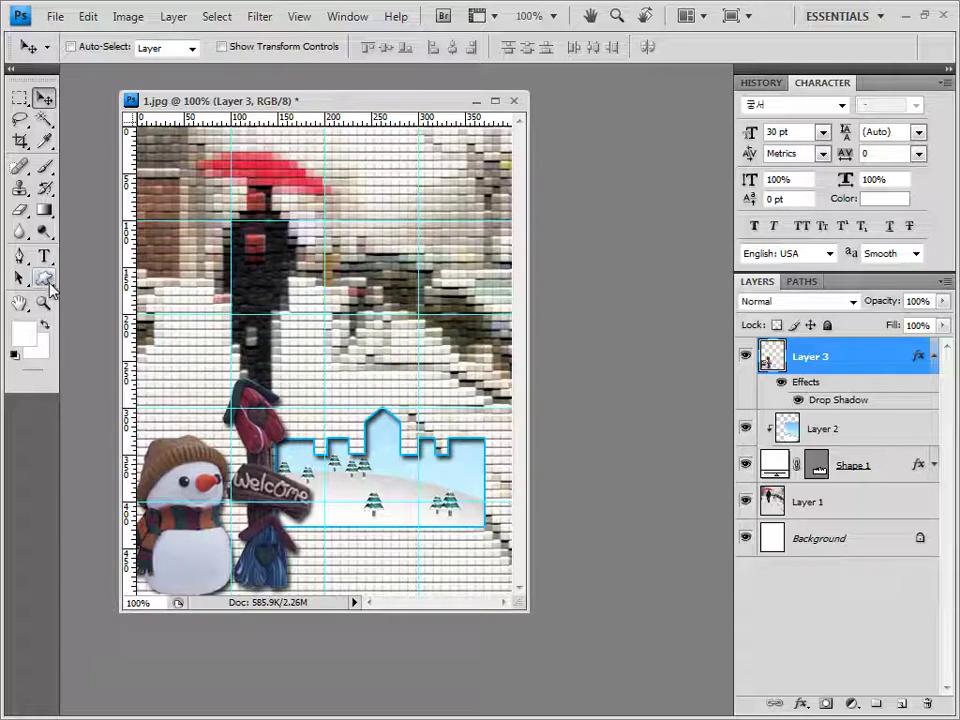
Activate the Custom Shape tool and replace its shape library with the Nature set
{"action": "left_click_drag", "start_coordinate": [50, 288], "coordinate": [171, 368]}
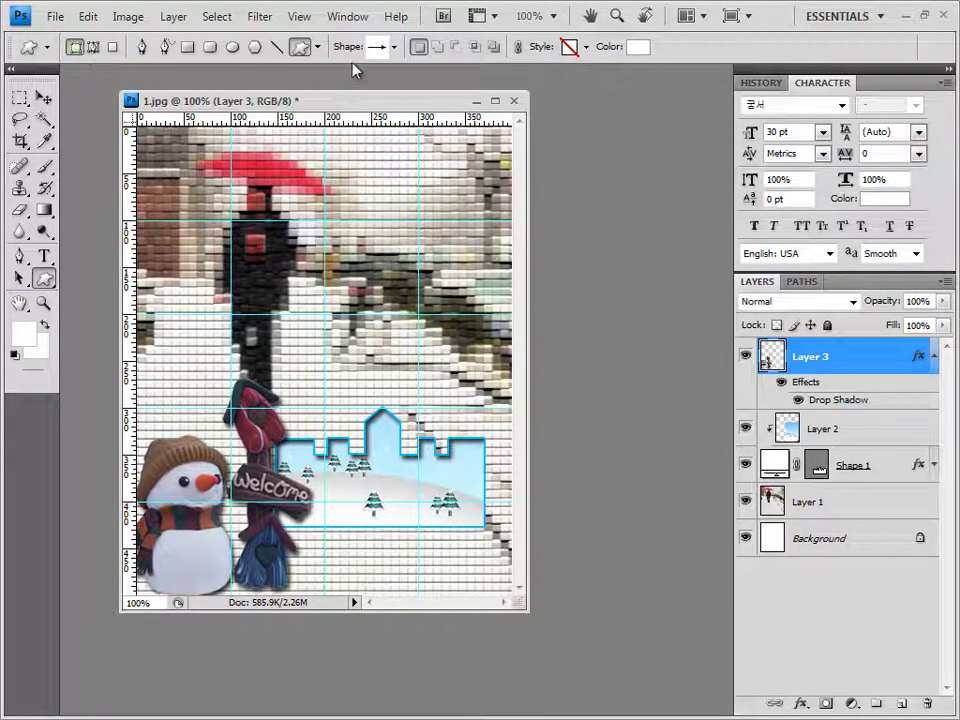
{"action": "left_click", "coordinate": [395, 47]}
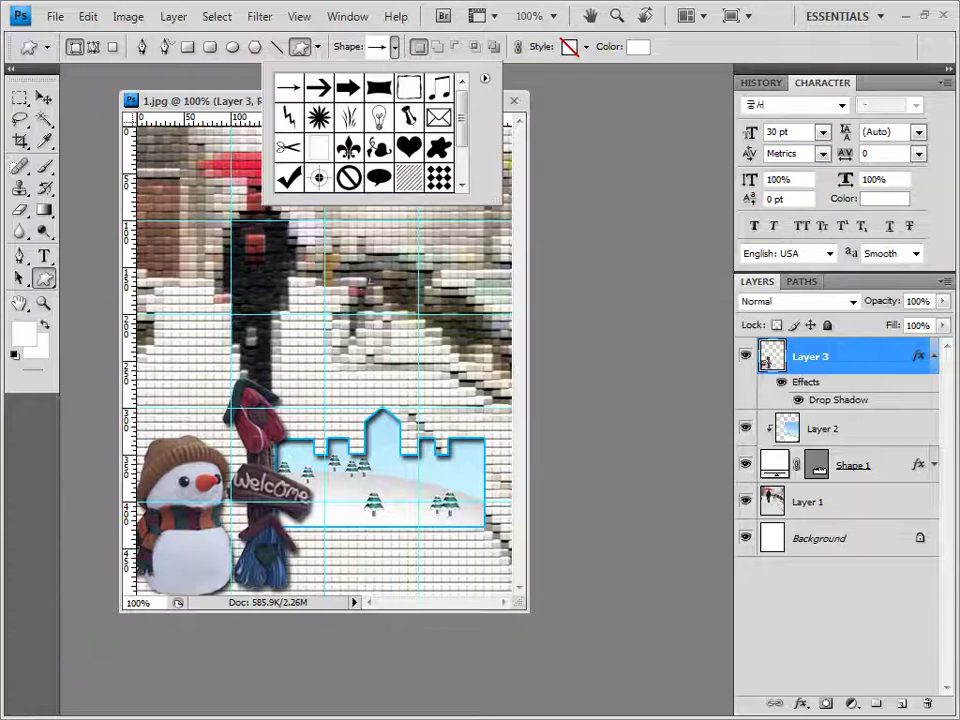
{"action": "left_click", "coordinate": [485, 79]}
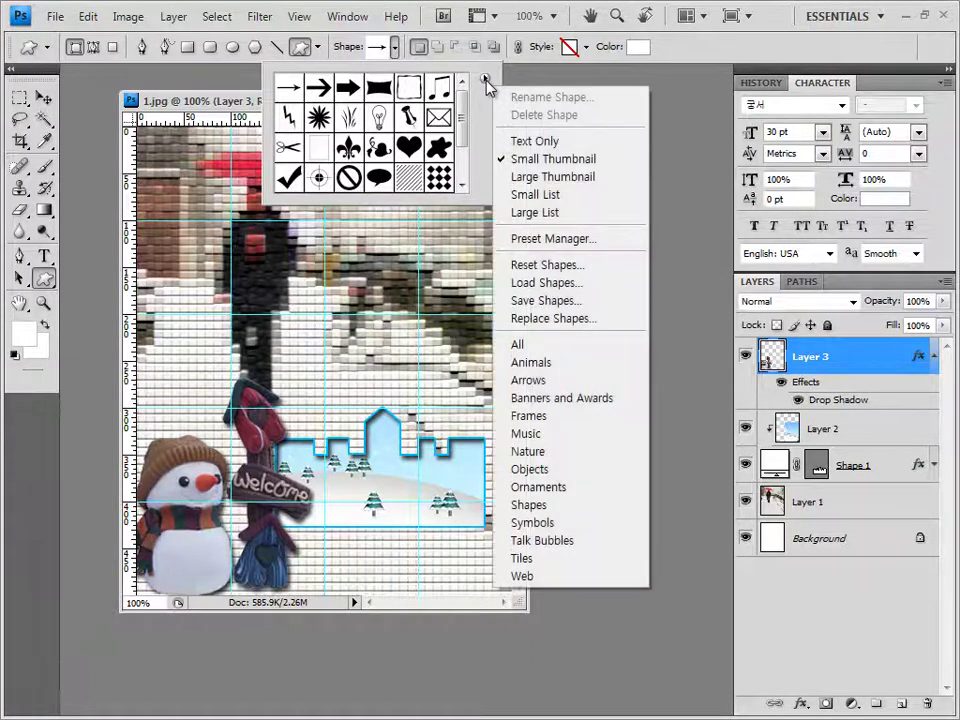
{"action": "left_click", "coordinate": [551, 452]}
{"action": "left_click", "coordinate": [519, 426]}
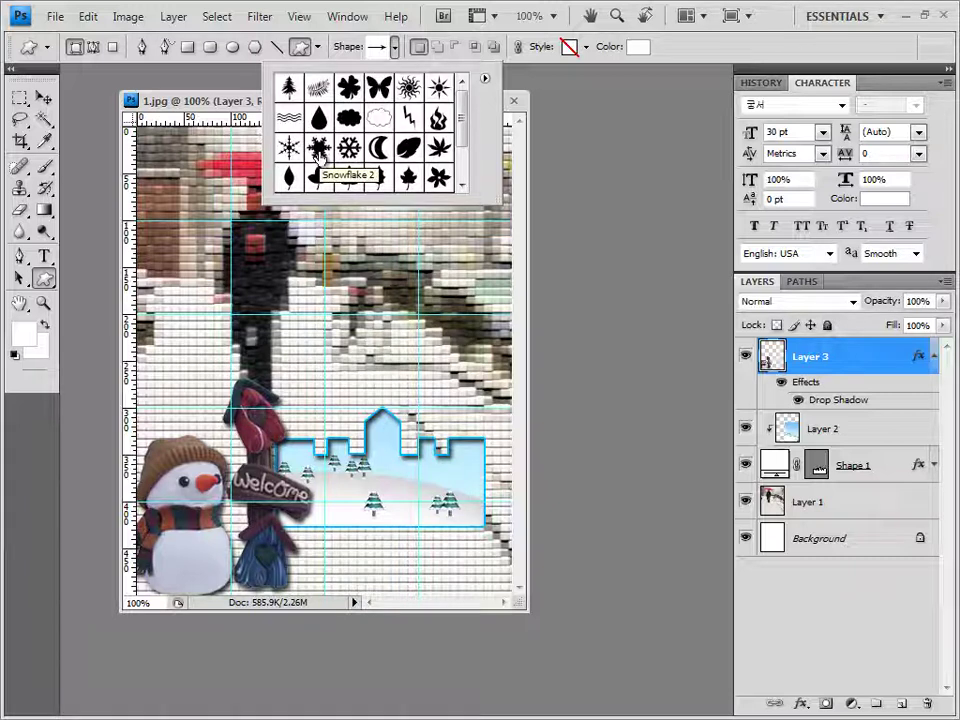
Draw a Snowflake 2 custom shape centred at about X 300, Y 105 px, to the right of the umbrella figure
{"action": "left_click", "coordinate": [318, 148]}
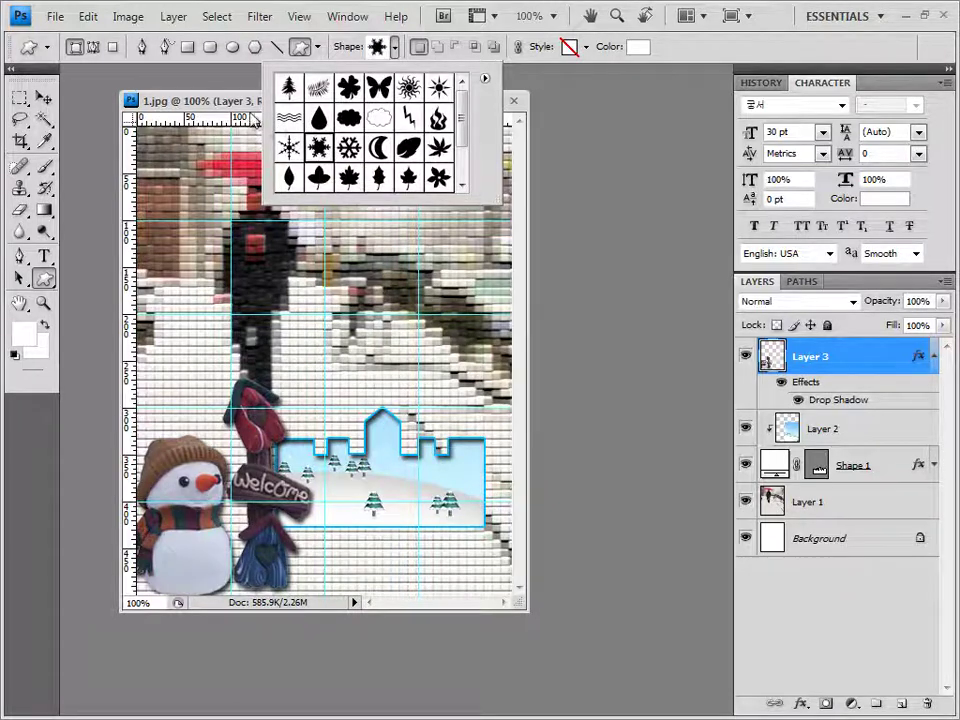
{"action": "left_click", "coordinate": [190, 85]}
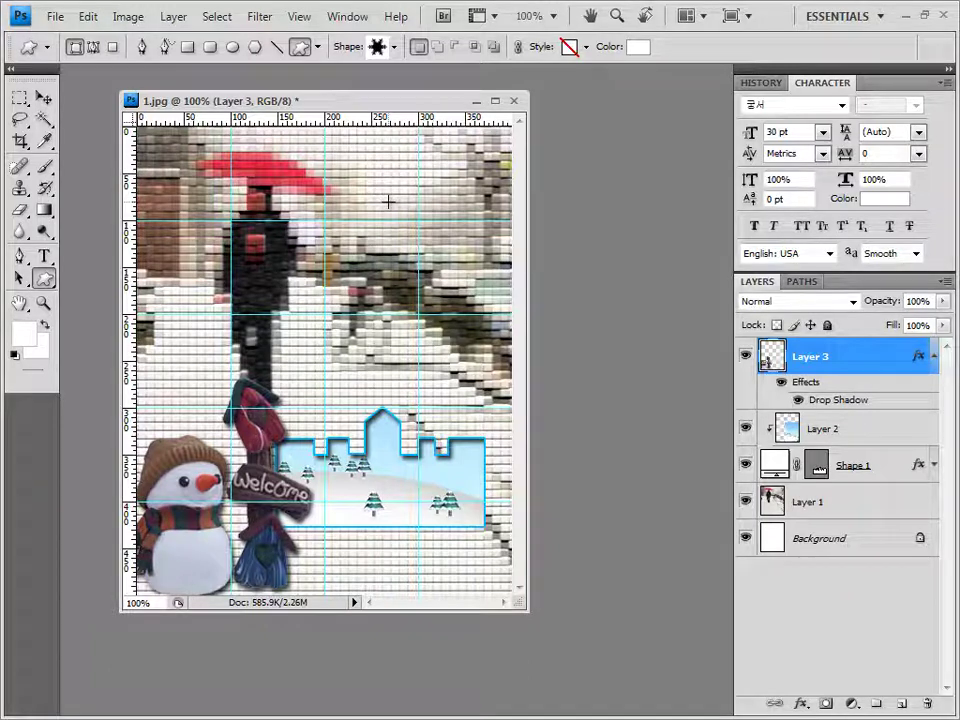
{"action": "left_click_drag", "start_coordinate": [386, 197], "coordinate": [451, 290]}
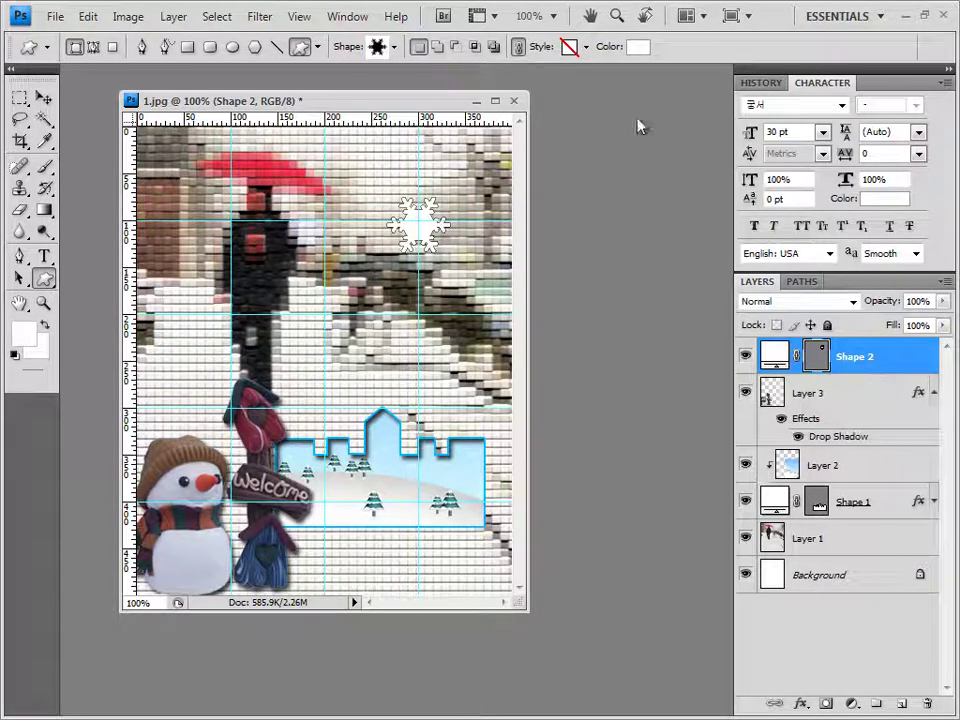
Keep the snowflake shape's style at none and set its fill colour to #b2e4ff
{"action": "left_click", "coordinate": [587, 47]}
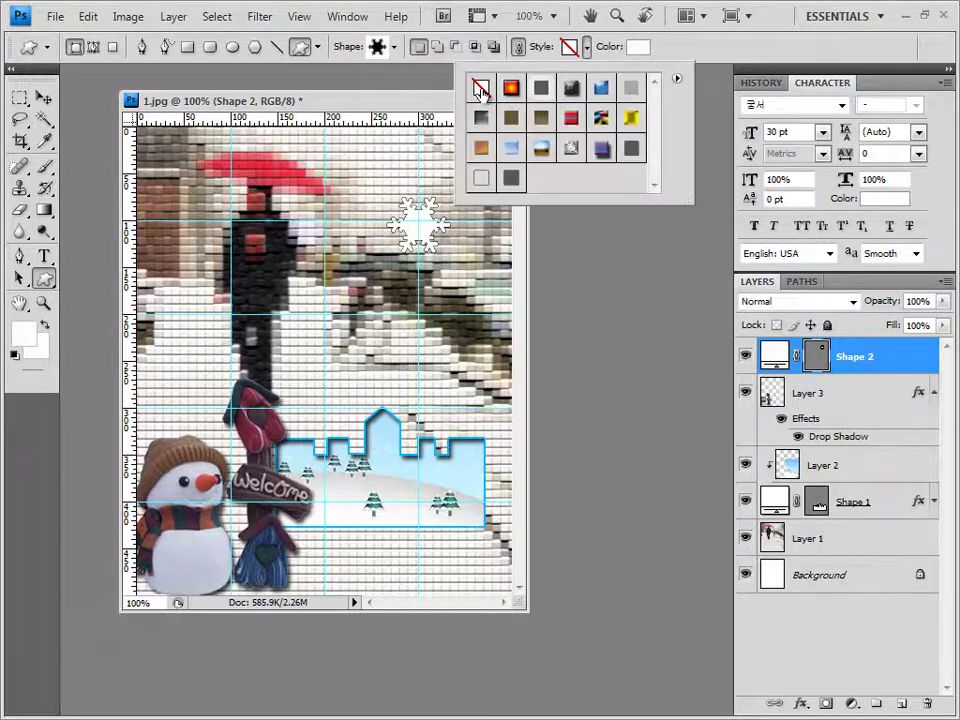
{"action": "left_click", "coordinate": [638, 52]}
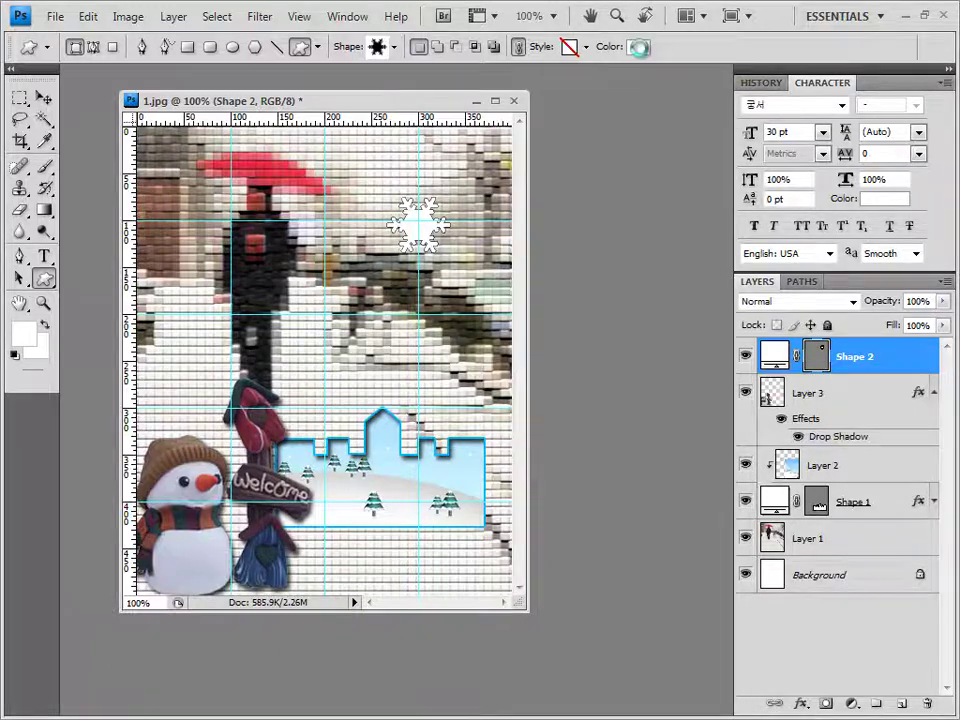
{"action": "left_click", "coordinate": [639, 52]}
{"action": "double_click", "coordinate": [678, 555]}
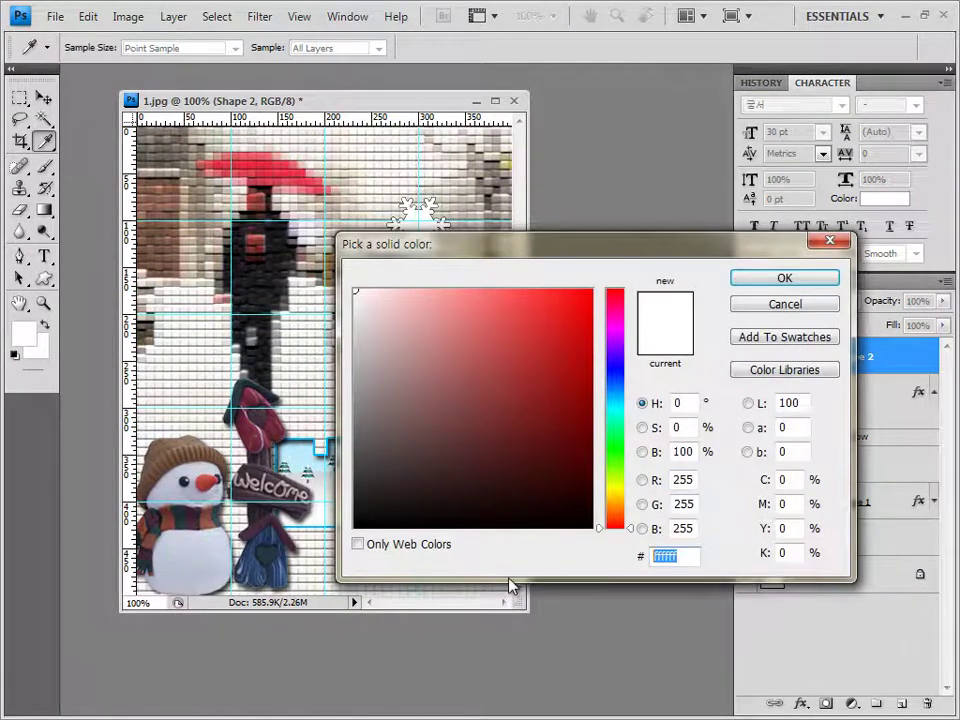
{"action": "type", "text": "b2e4ff"}
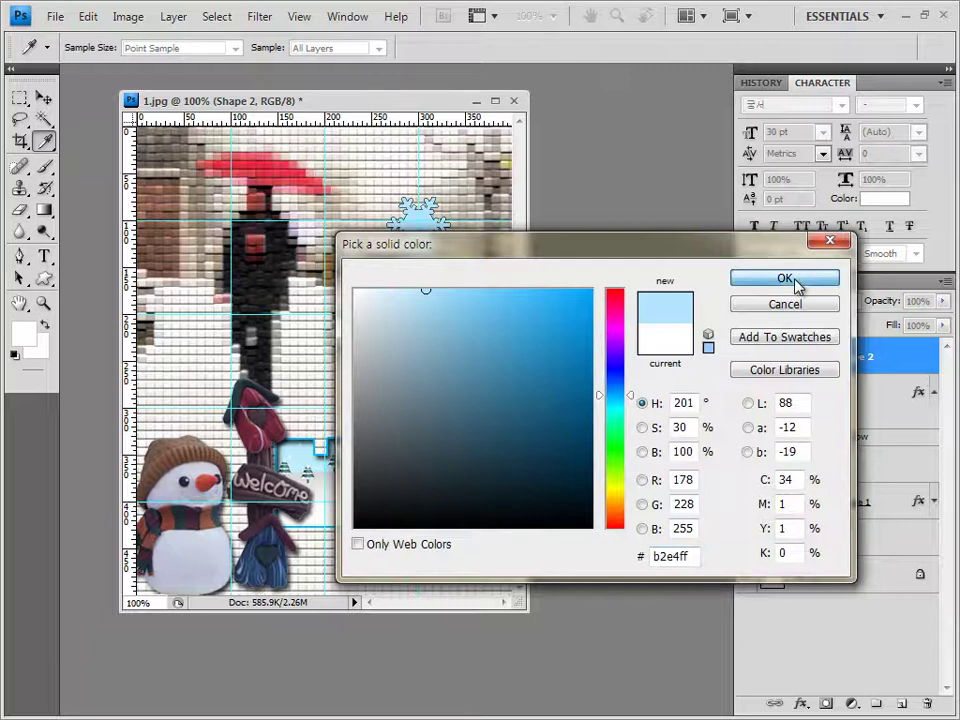
{"action": "left_click", "coordinate": [797, 286]}
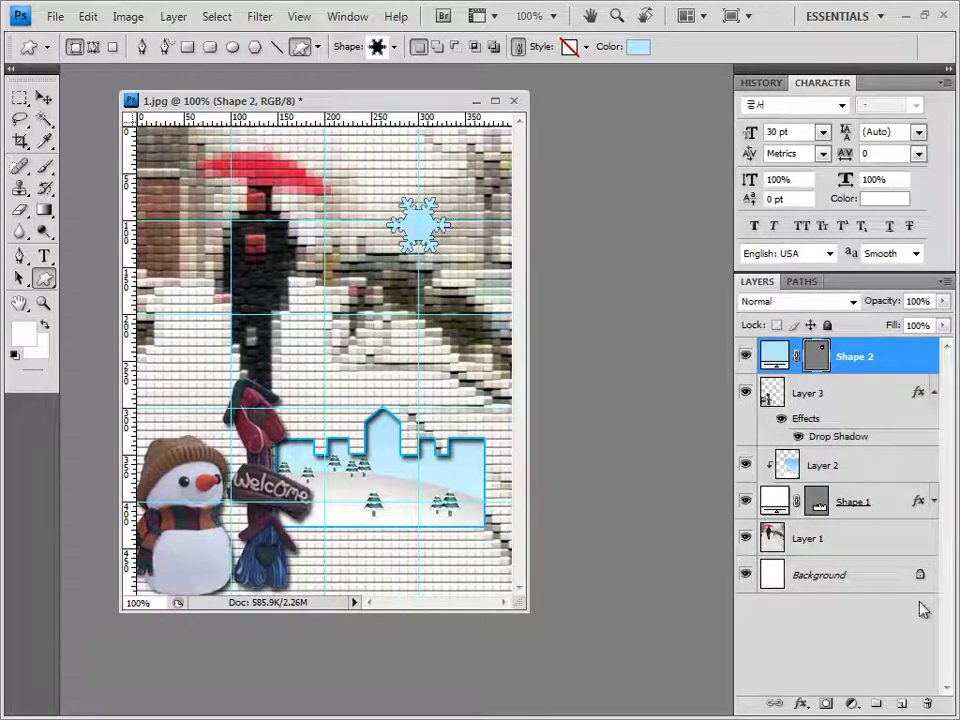
Add Bevel and Emboss and Inner Shadow effects with default settings to the snowflake layer, Shape 2
{"action": "left_click", "coordinate": [799, 706]}
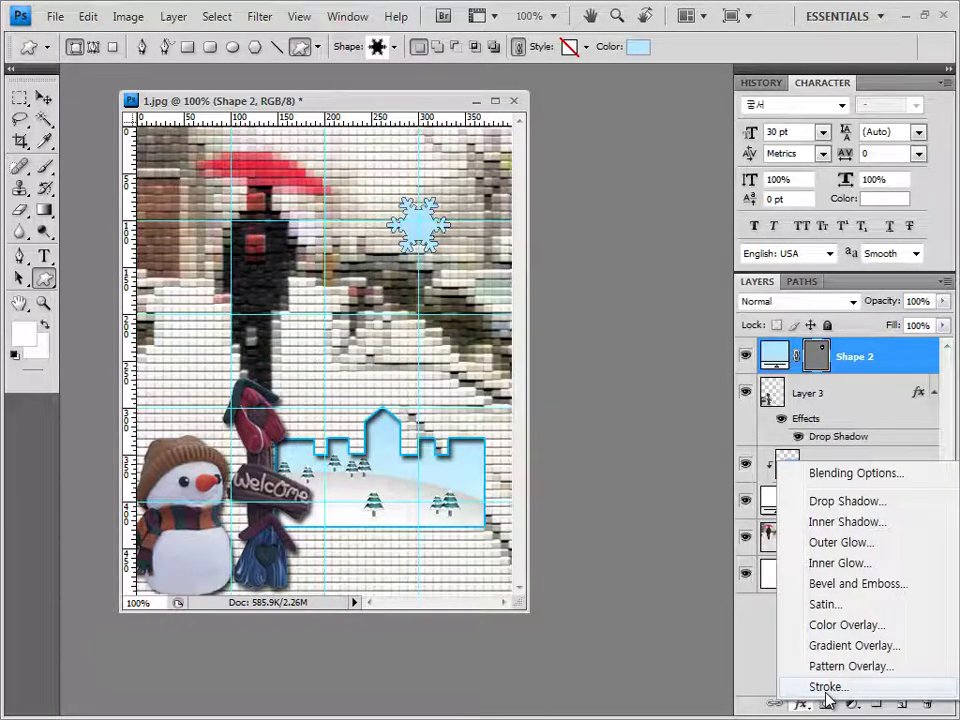
{"action": "left_click", "coordinate": [855, 586]}
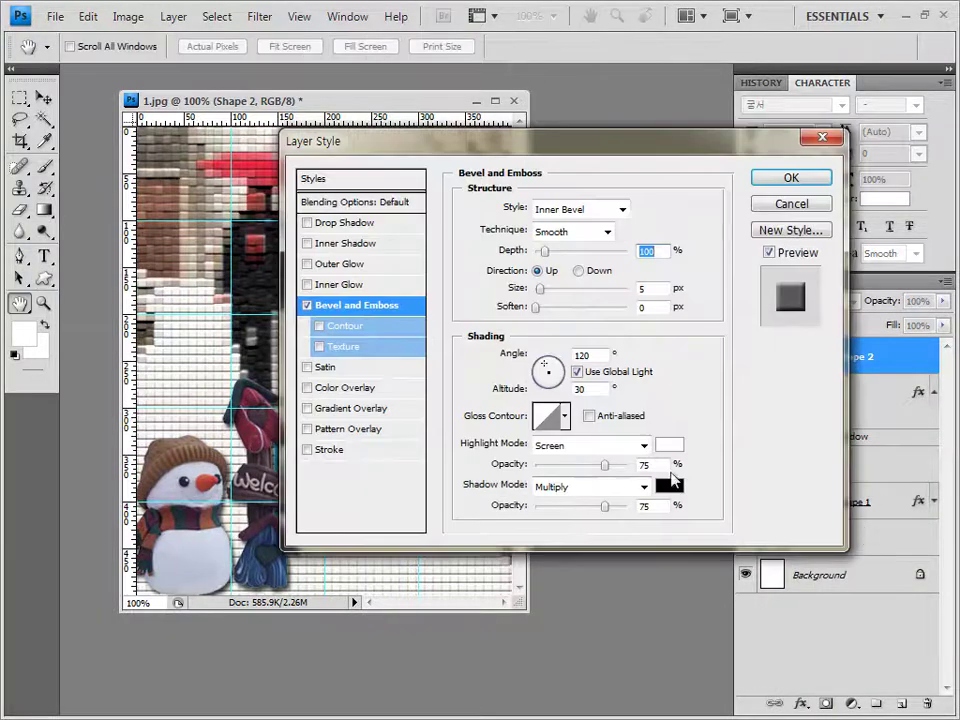
{"action": "left_click", "coordinate": [322, 243]}
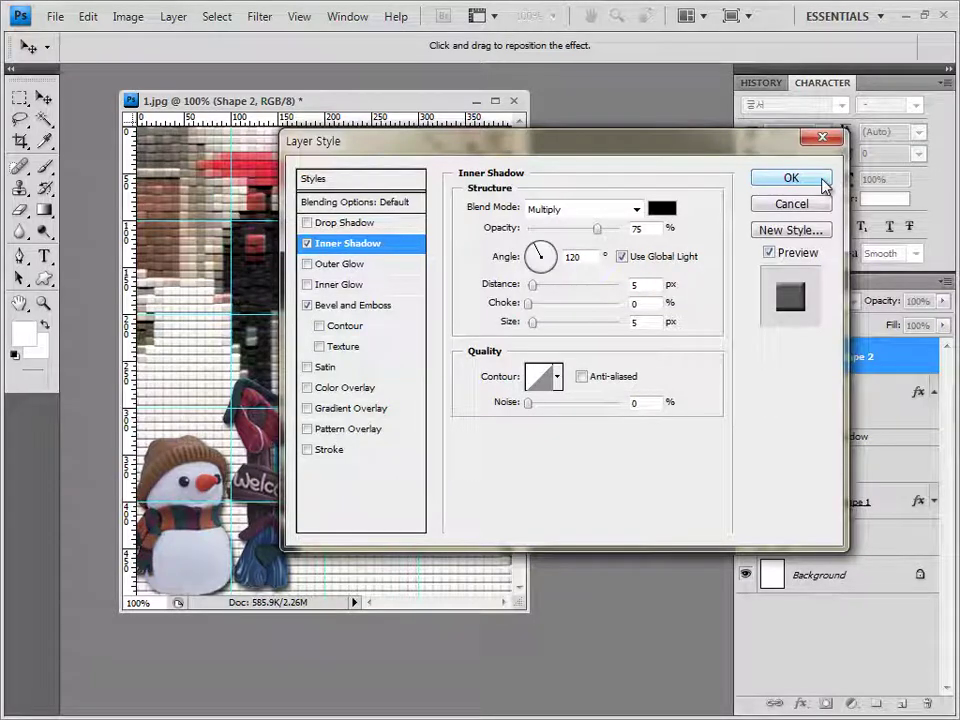
{"action": "left_click", "coordinate": [790, 178]}
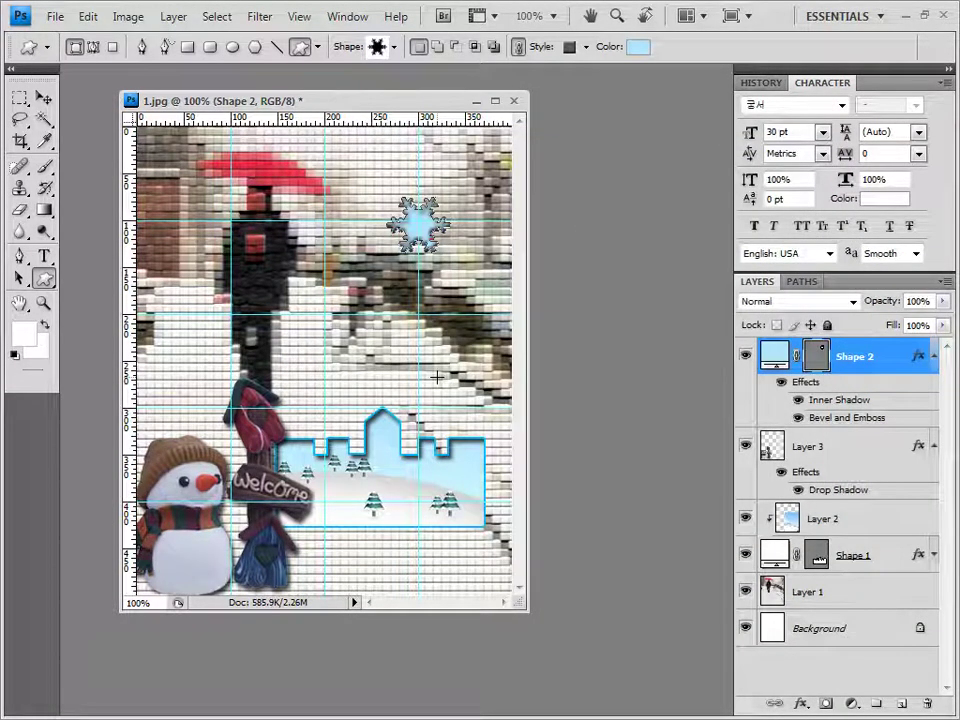
Enlarge the snowflake to about 150% width and 153% height, centred at about X 300, Y 101 px
{"action": "key", "text": "ctrl+t"}
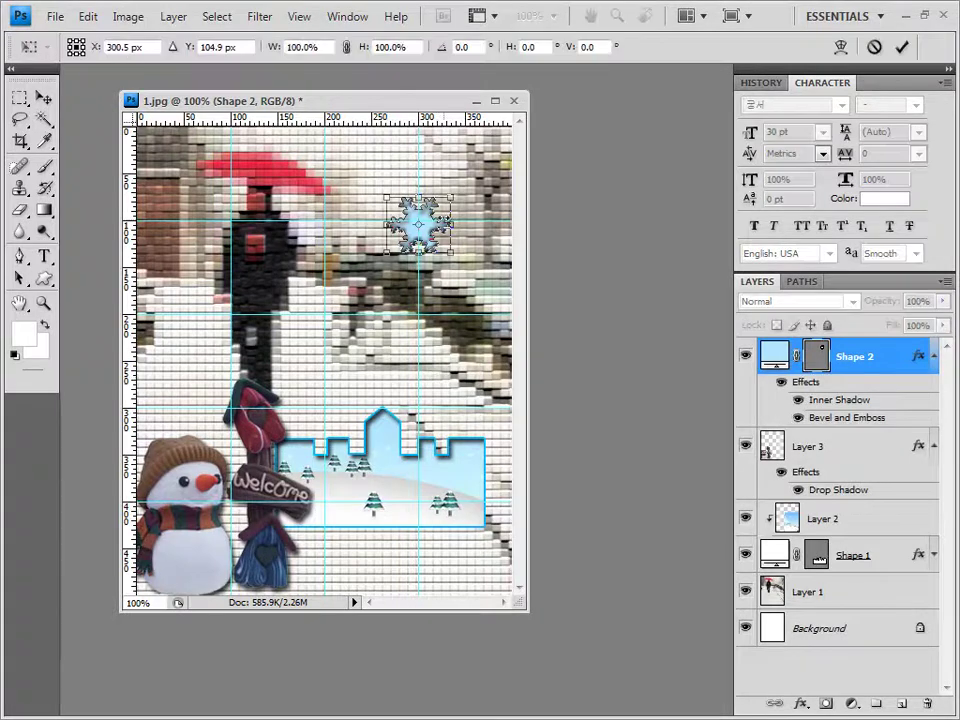
{"action": "left_click_drag", "start_coordinate": [451, 252], "coordinate": [467, 265]}
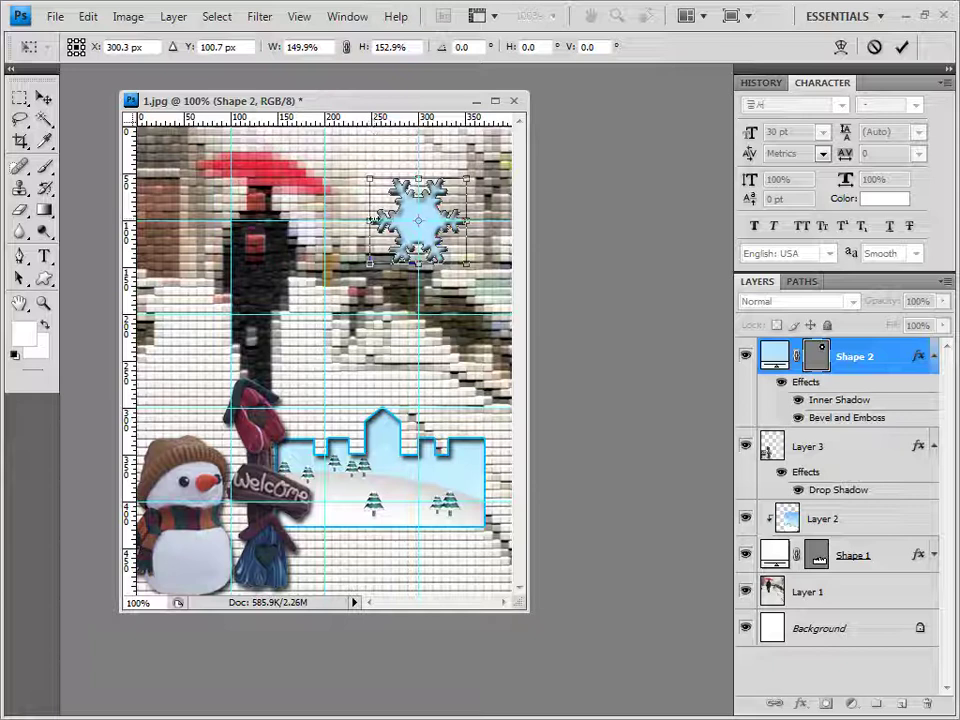
{"action": "left_click_drag", "start_coordinate": [372, 219], "coordinate": [372, 215]}
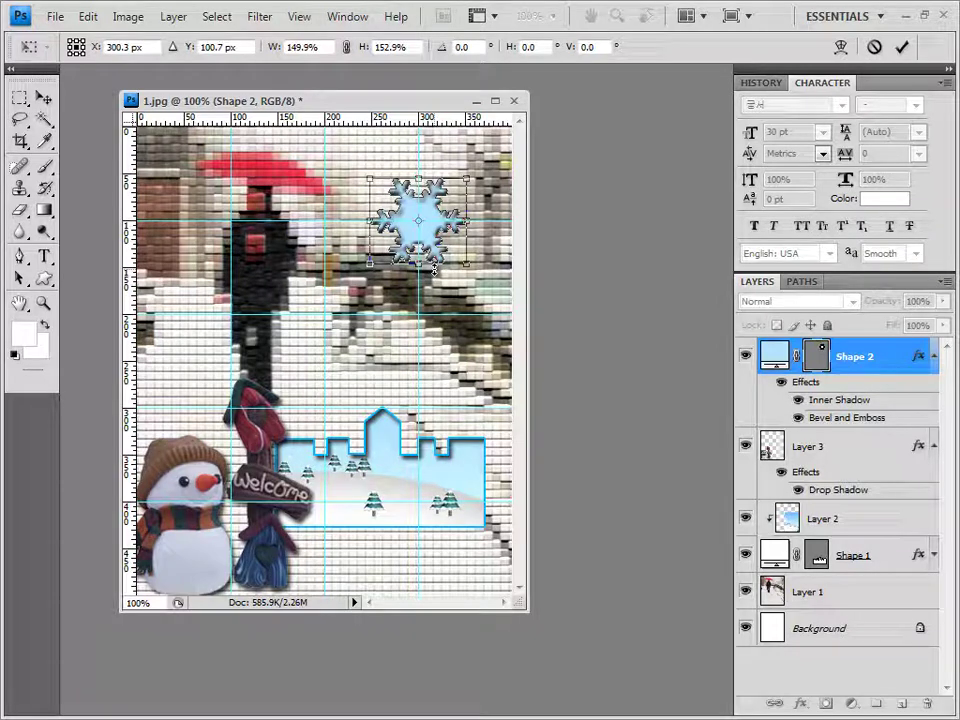
{"action": "key", "text": "Return"}
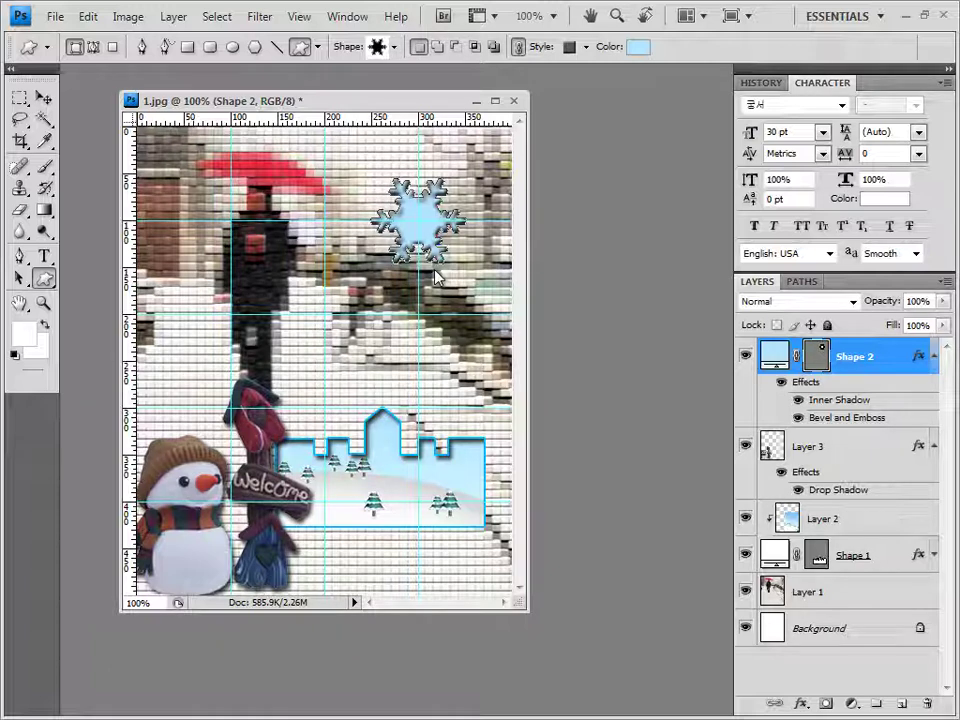
Draw the three-line wave custom shape directly above Layer 2, across the lower part of the castle wall and below it
{"action": "left_click", "coordinate": [395, 49]}
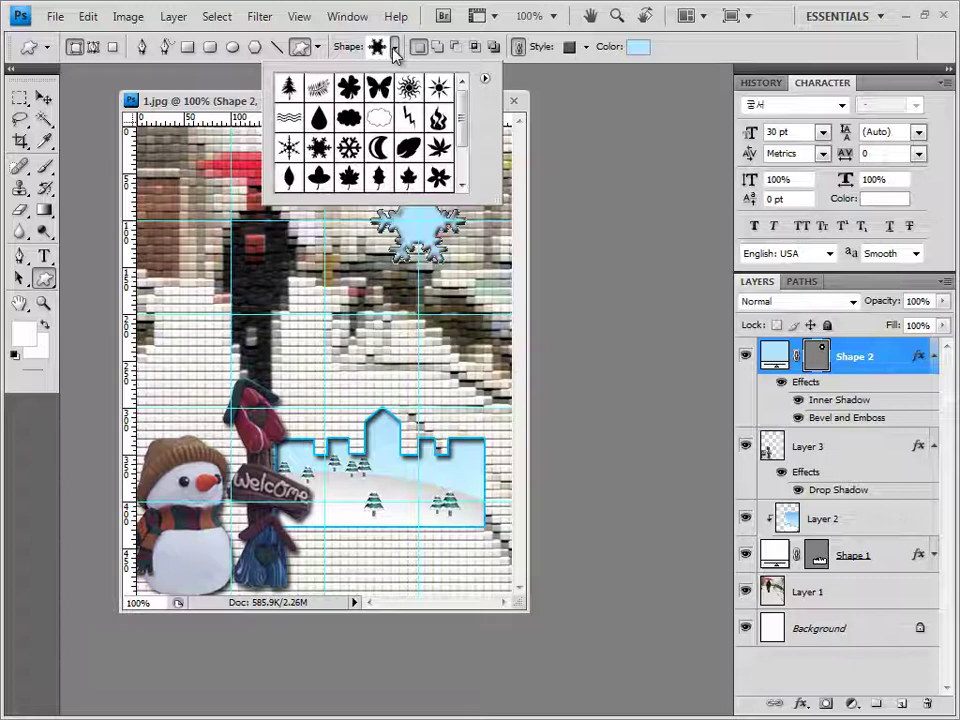
{"action": "left_click", "coordinate": [296, 122]}
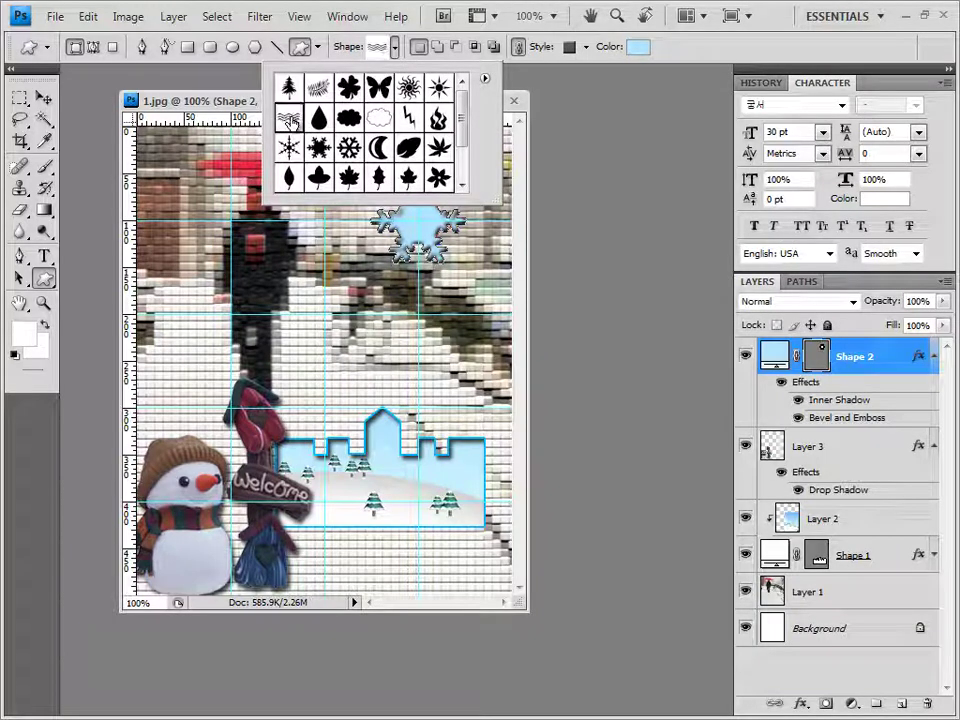
{"action": "left_click", "coordinate": [160, 84]}
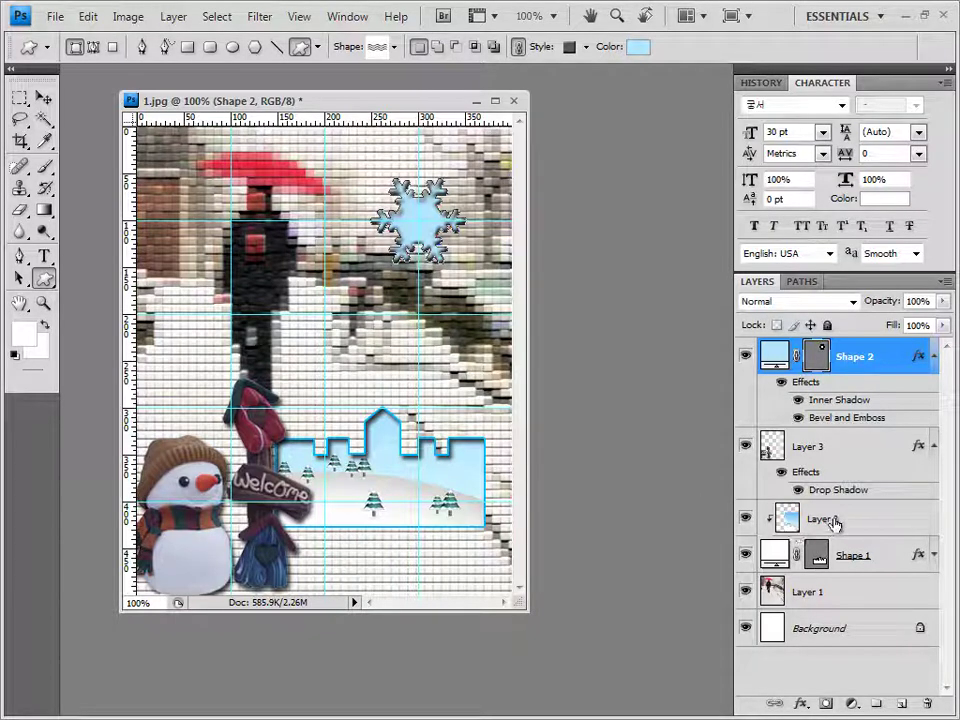
{"action": "left_click", "coordinate": [820, 519]}
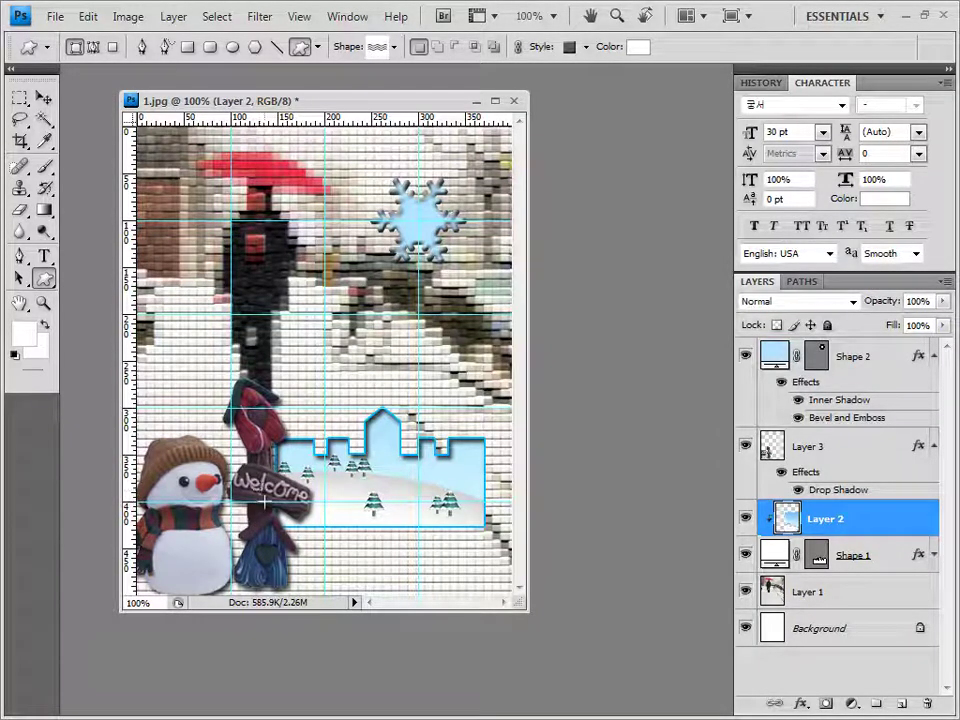
{"action": "mouse_move", "coordinate": [264, 500]}
{"action": "left_mouse_down"}
{"action": "mouse_move", "coordinate": [460, 562]}
{"action": "mouse_move", "coordinate": [506, 587]}
{"action": "left_mouse_up"}
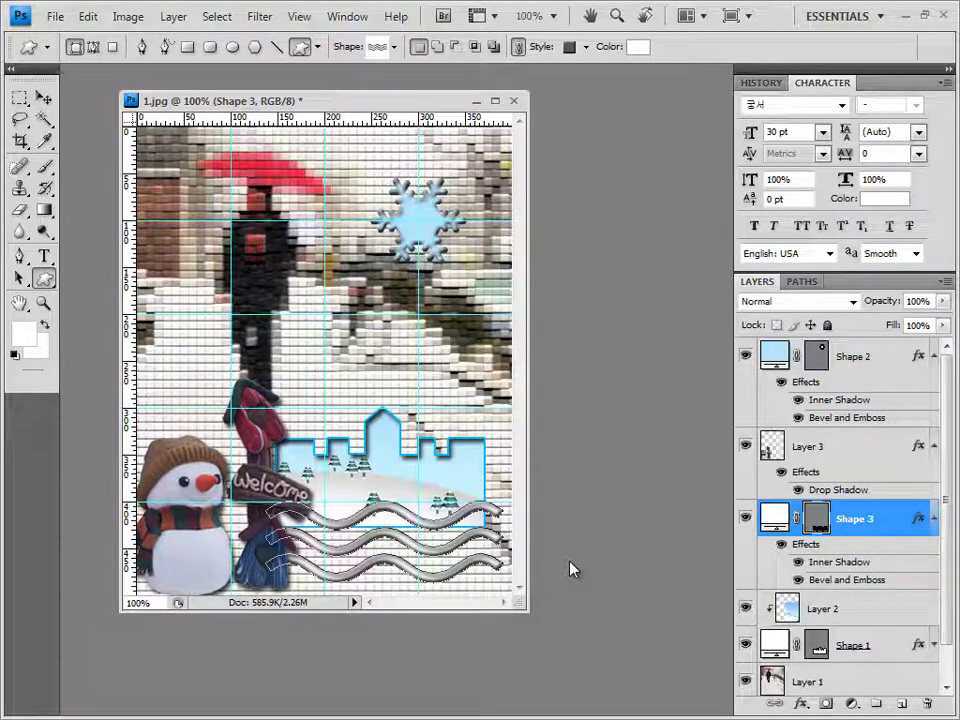
Remove the inherited layer style from the wave shape and set its fill colour to #00b3ff
{"action": "left_click", "coordinate": [586, 47]}
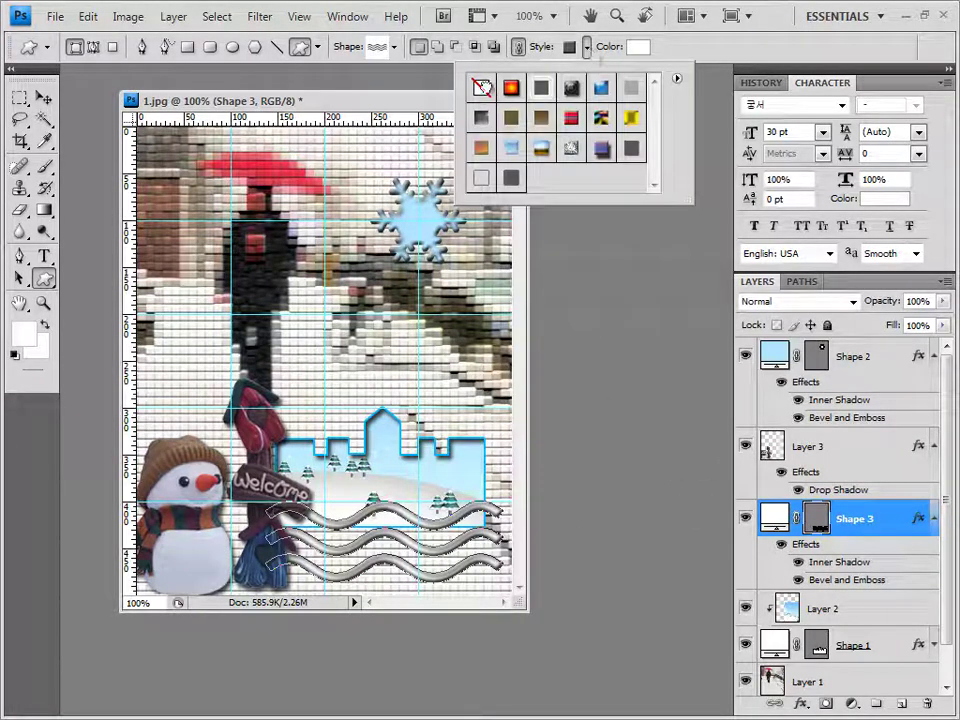
{"action": "left_click", "coordinate": [481, 87]}
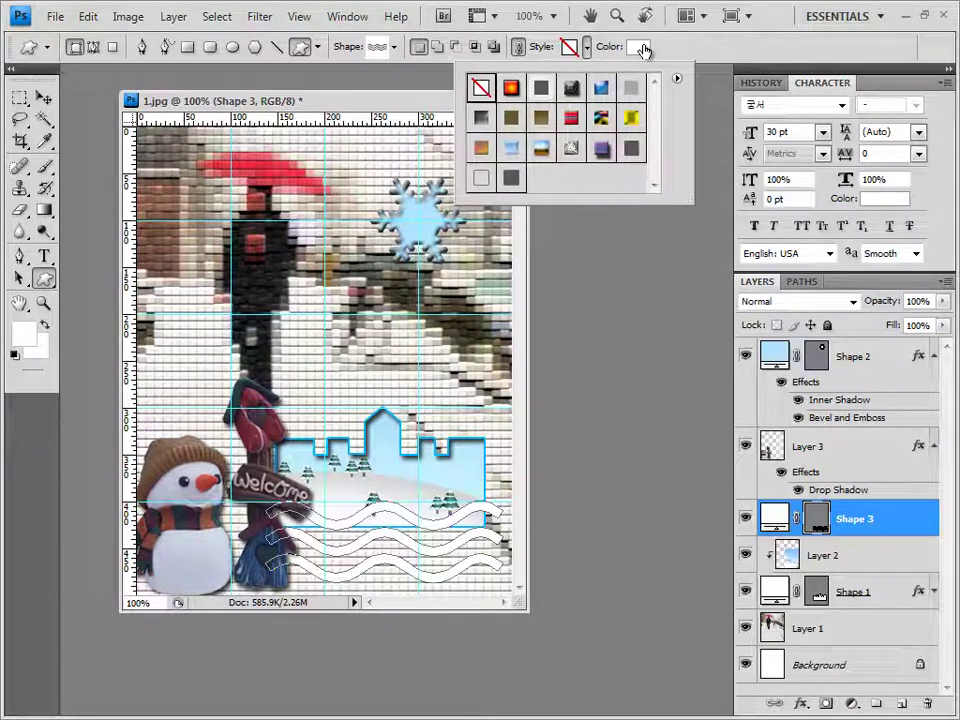
{"action": "left_click", "coordinate": [640, 47]}
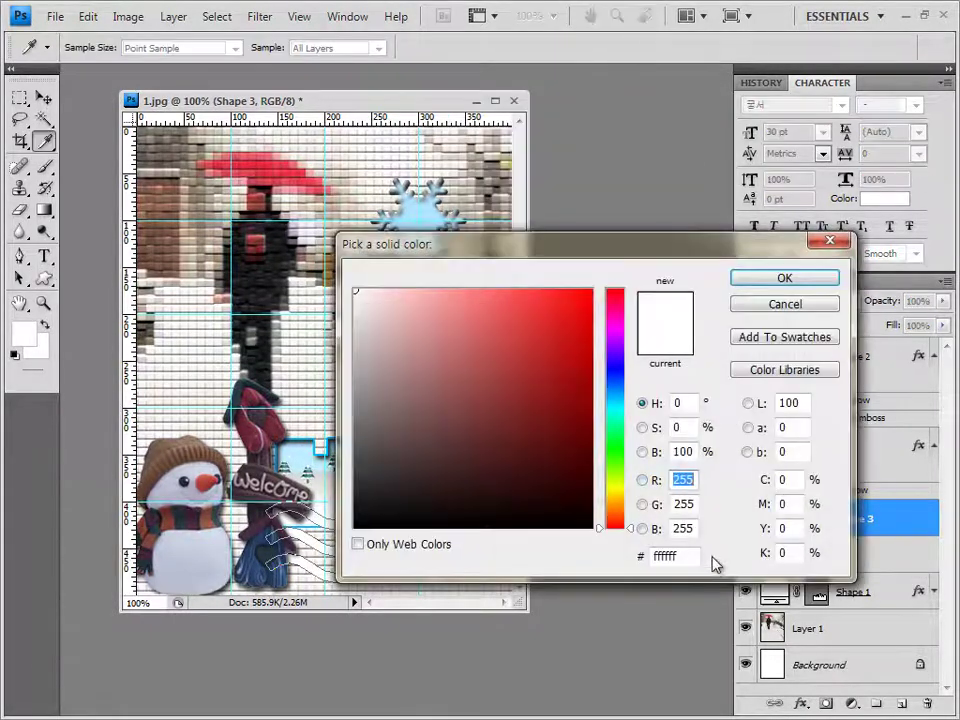
{"action": "double_click", "coordinate": [672, 556]}
{"action": "type", "text": "00b3ff"}
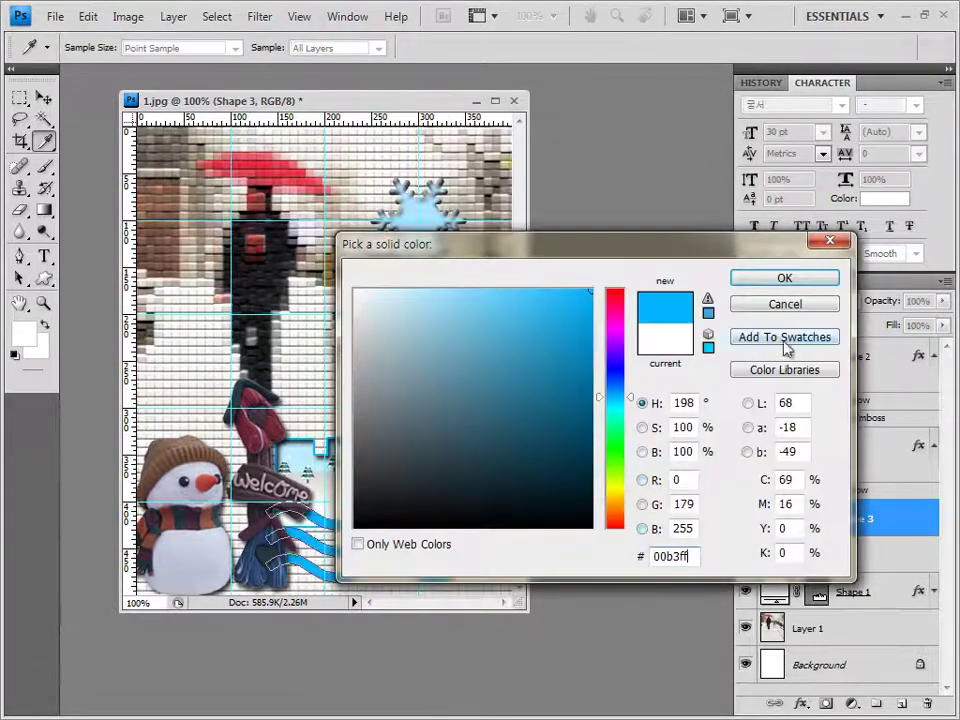
{"action": "left_click", "coordinate": [797, 281]}
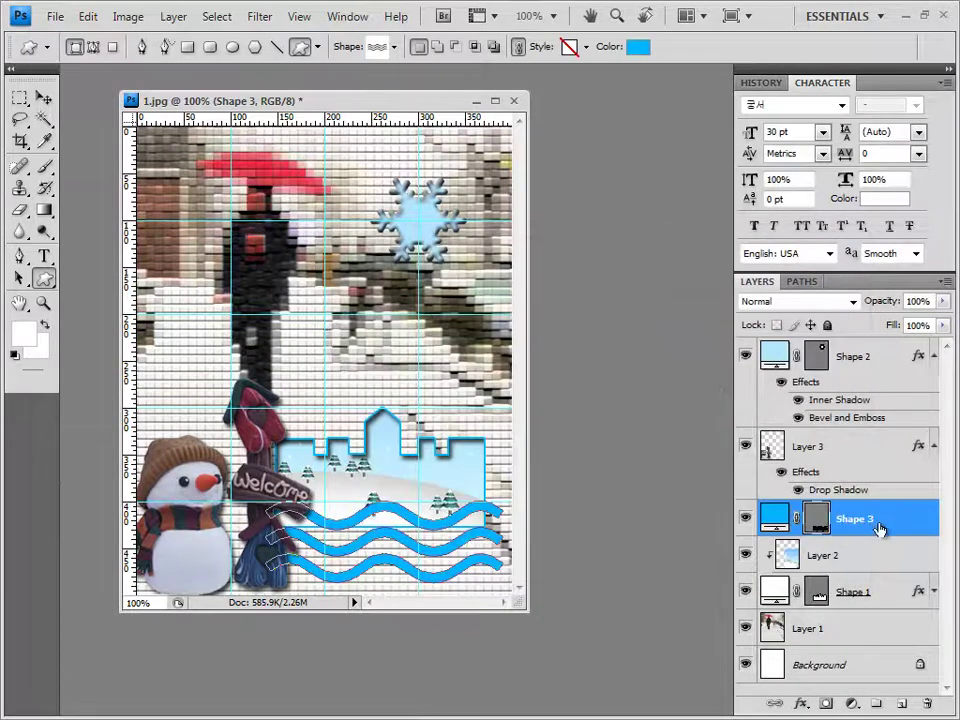
Add an Inner Glow effect with default settings to the wave layer, Shape 3
{"action": "left_click", "coordinate": [800, 706]}
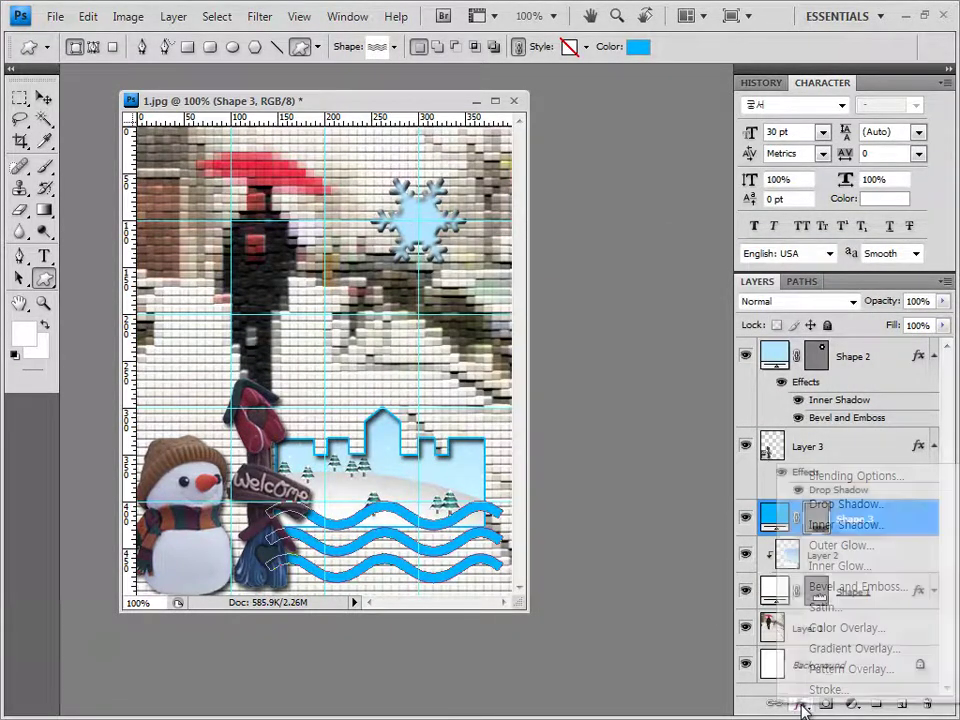
{"action": "left_click", "coordinate": [869, 570]}
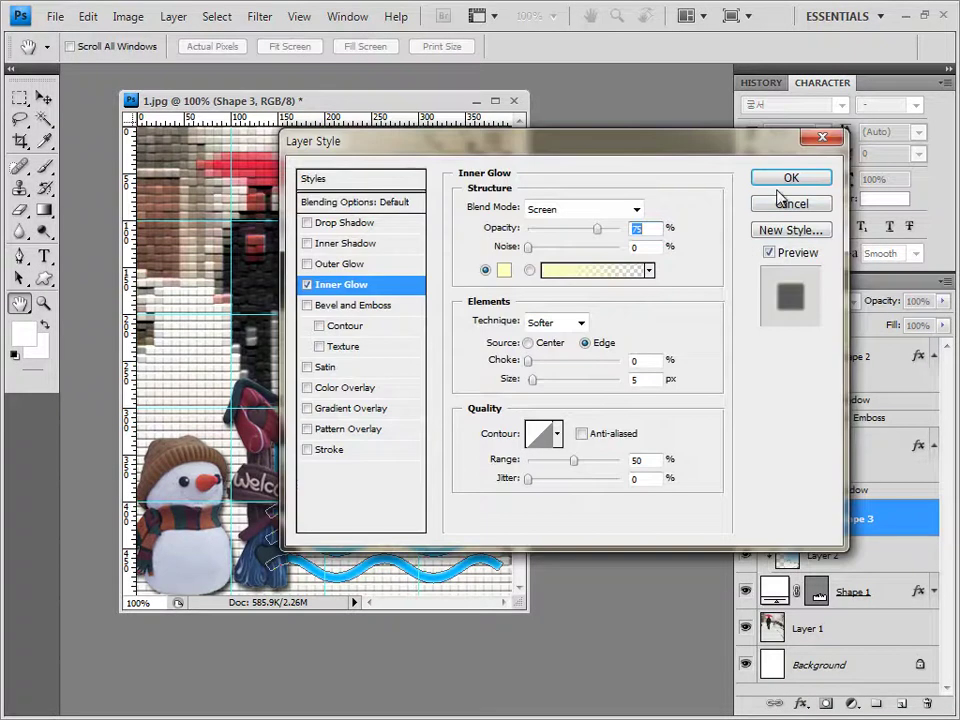
{"action": "left_click", "coordinate": [808, 180]}
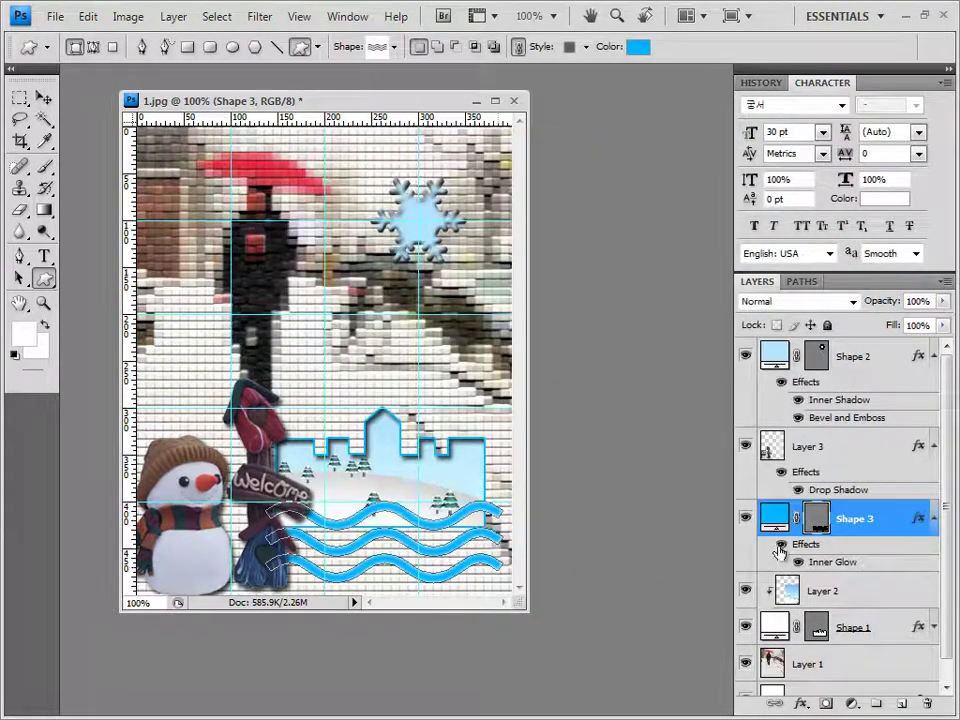
Collapse the effect lists of Shape 3 and Layer 3, and select Layer 2
{"action": "left_click", "coordinate": [935, 518]}
{"action": "left_click", "coordinate": [934, 446]}
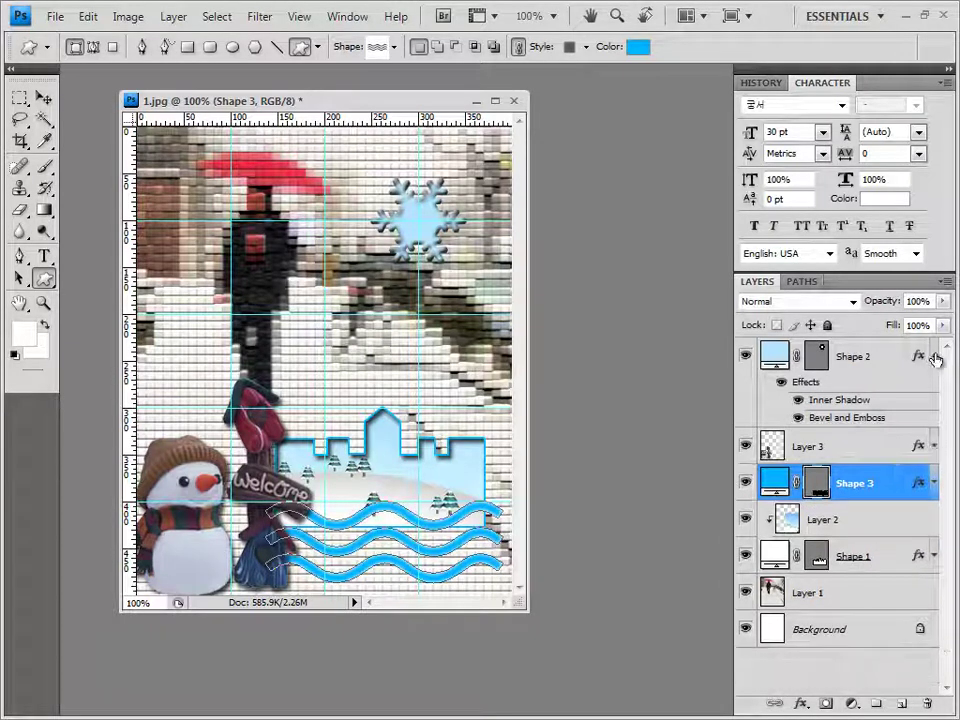
{"action": "left_click", "coordinate": [786, 521]}
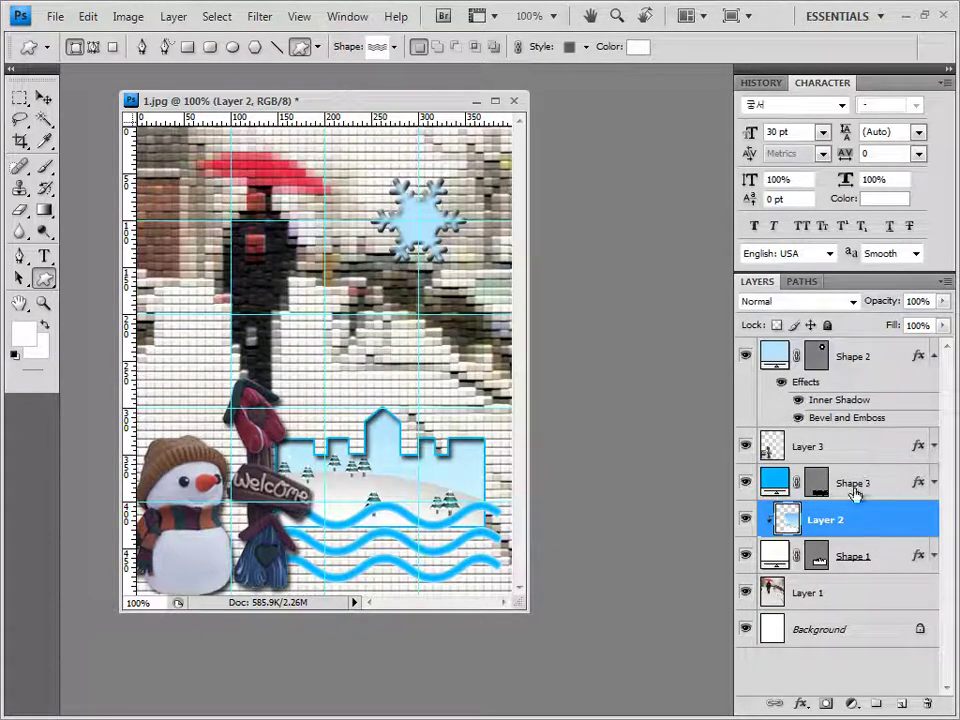
Move the wave layer, Shape 3, to the top of the layer stack and return it directly above Layer 2
{"action": "left_click", "coordinate": [858, 558]}
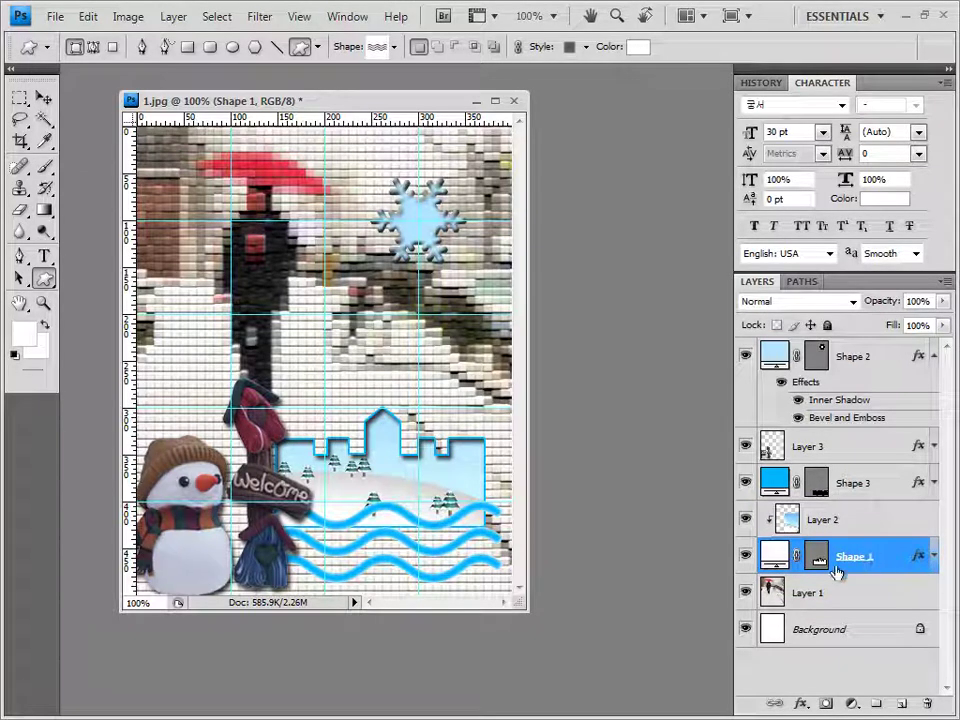
{"action": "left_click", "coordinate": [877, 484]}
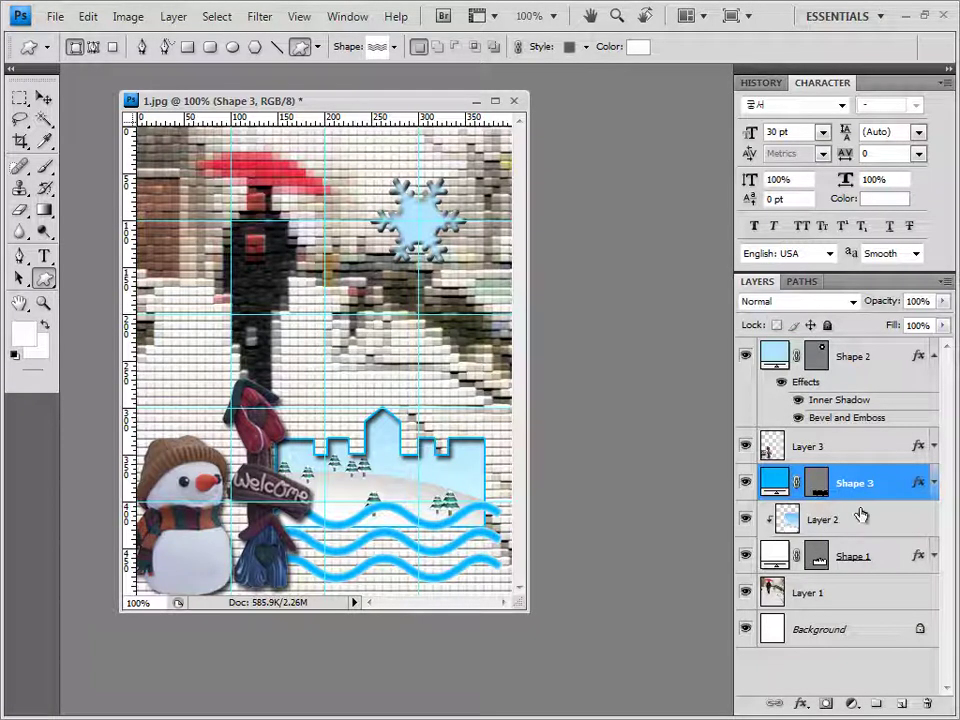
{"action": "left_click", "coordinate": [858, 516]}
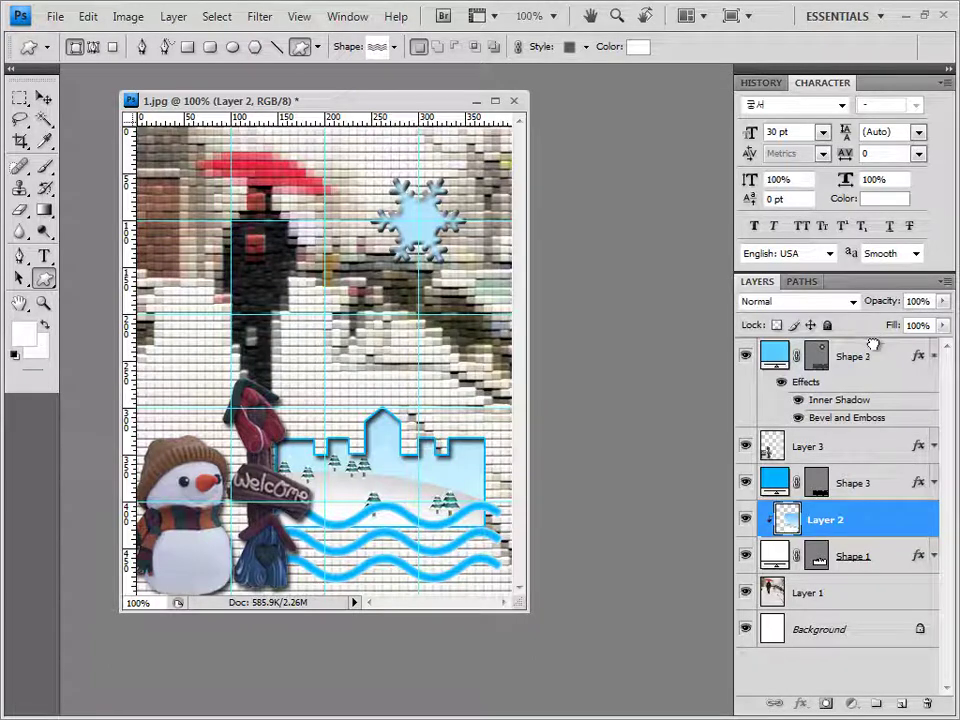
{"action": "left_click_drag", "start_coordinate": [850, 483], "coordinate": [874, 345]}
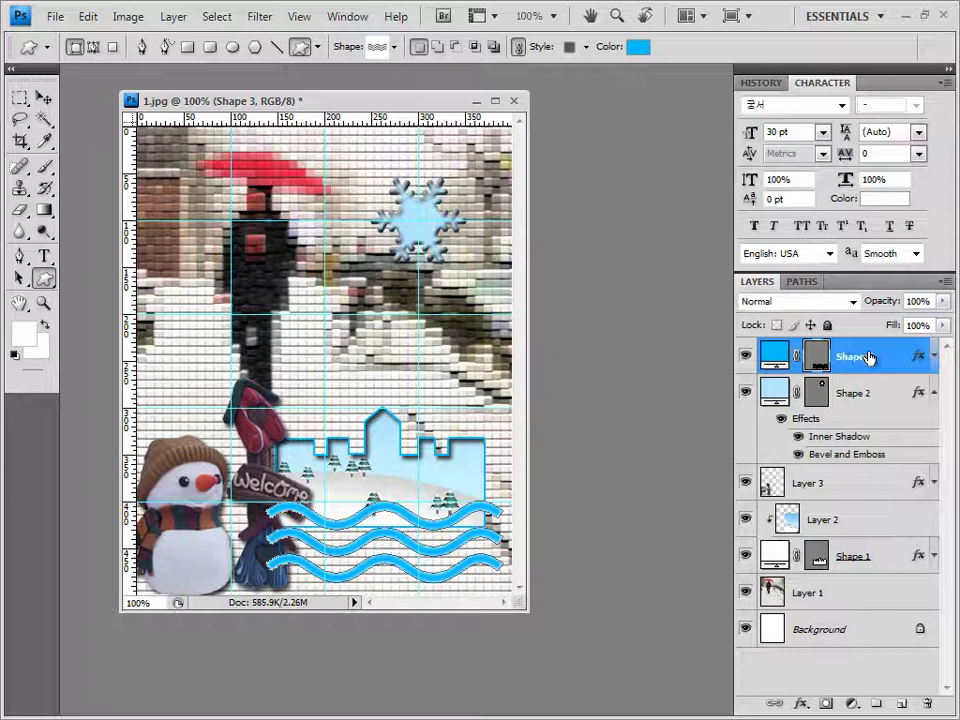
{"action": "left_click_drag", "start_coordinate": [868, 358], "coordinate": [862, 492]}
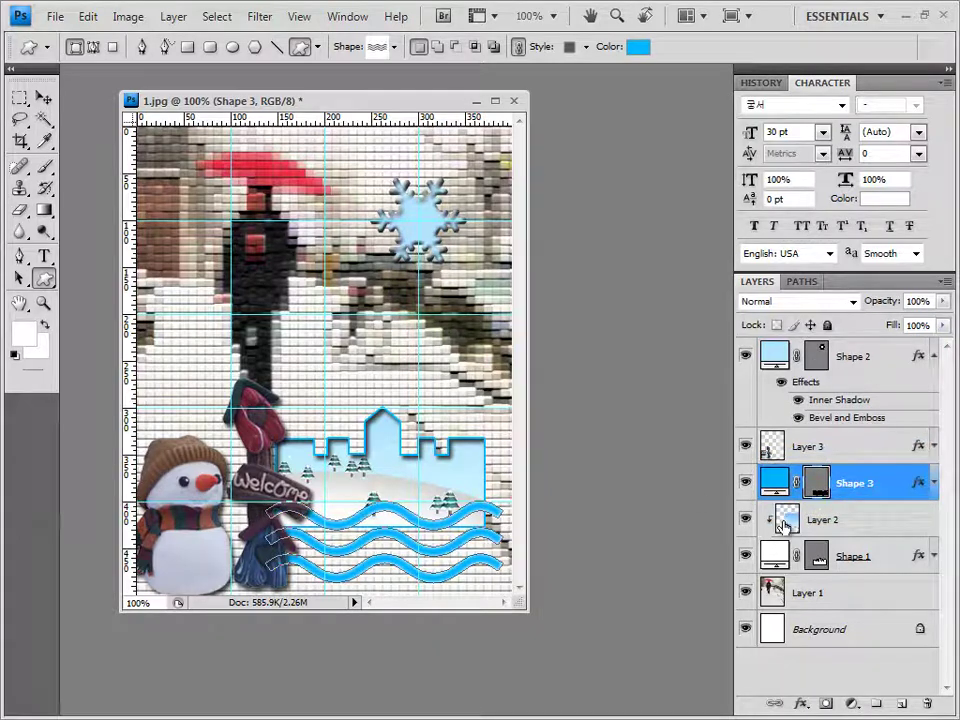
Scale the wave shape to about 92.1% width and 89.8% height, placing it over the castle wall's lower edge
{"action": "left_click", "coordinate": [44, 97]}
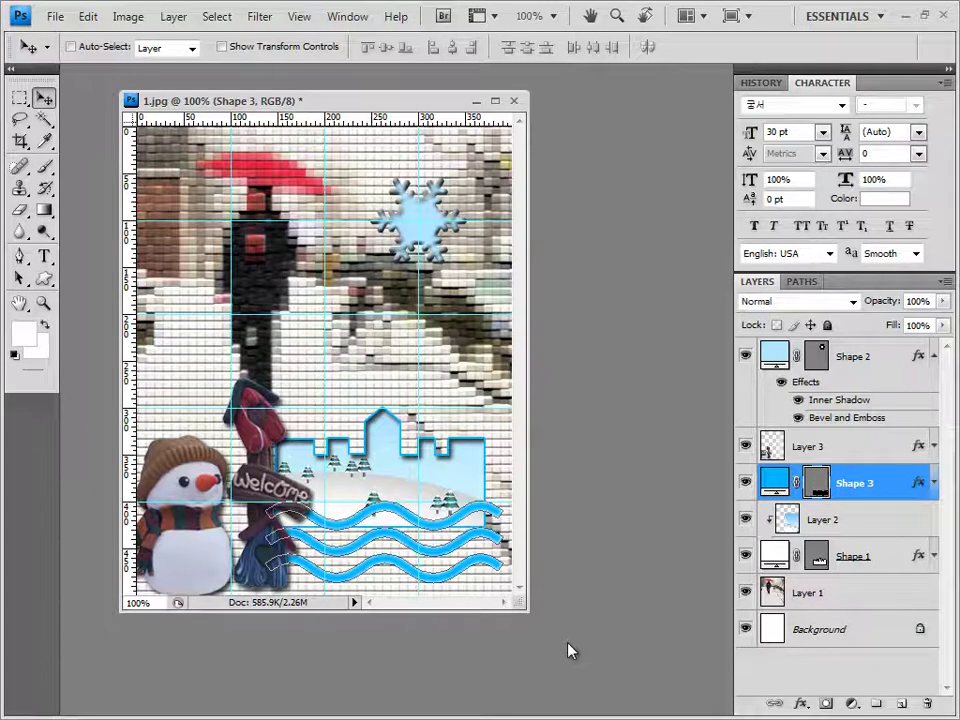
{"action": "key", "text": "ctrl+t"}
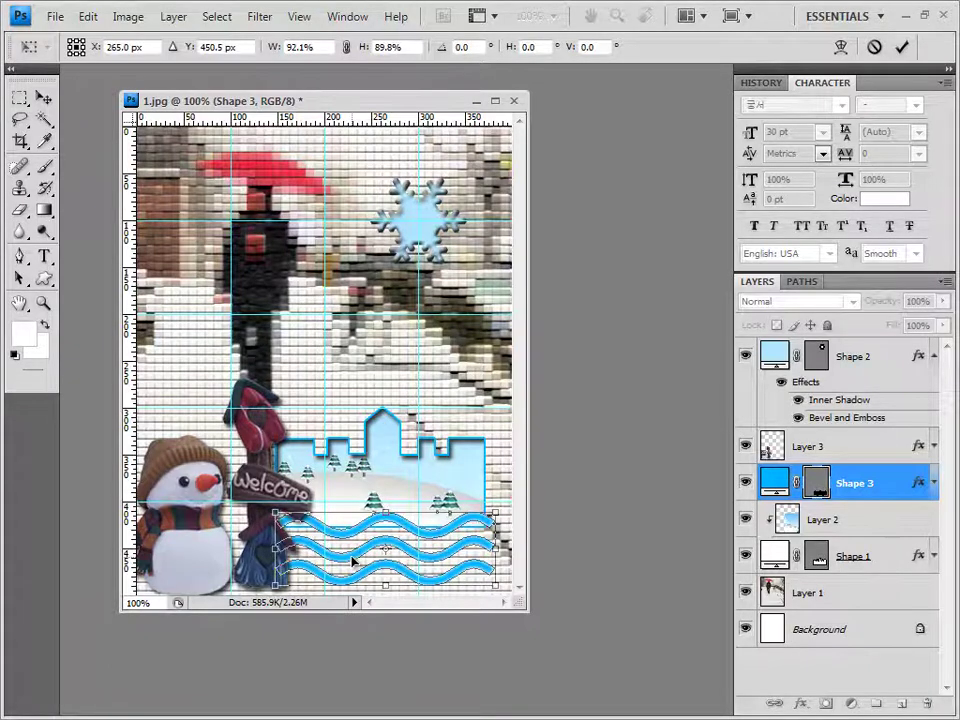
{"action": "key", "text": "Return"}
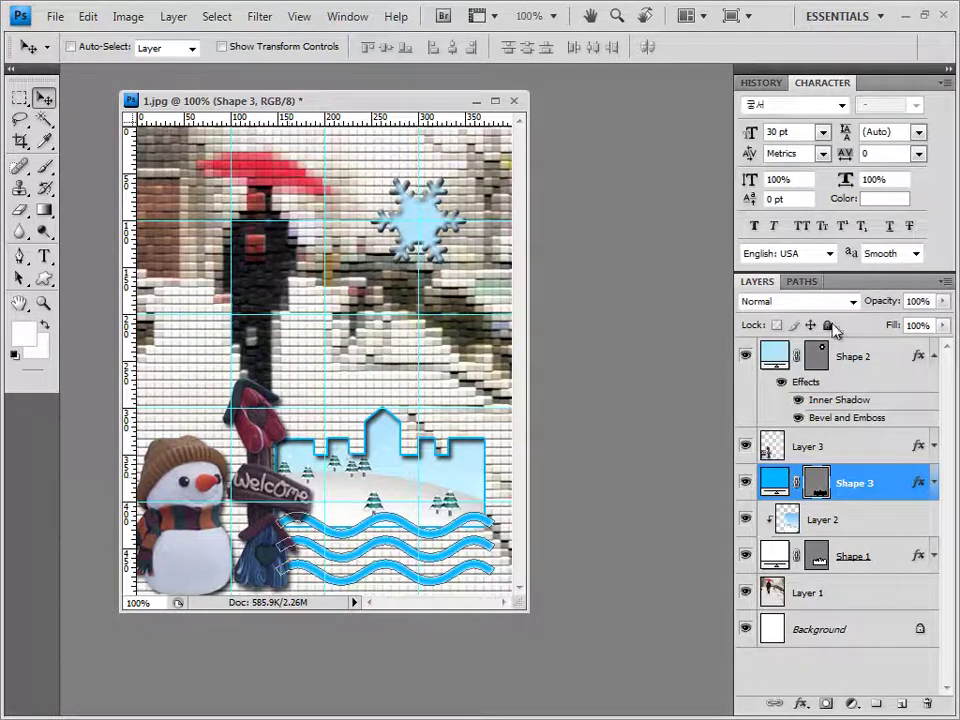
Start a horizontal text layer above Shape 2, just above the snowman, with the font set to Arial Bold
{"action": "left_click", "coordinate": [872, 357]}
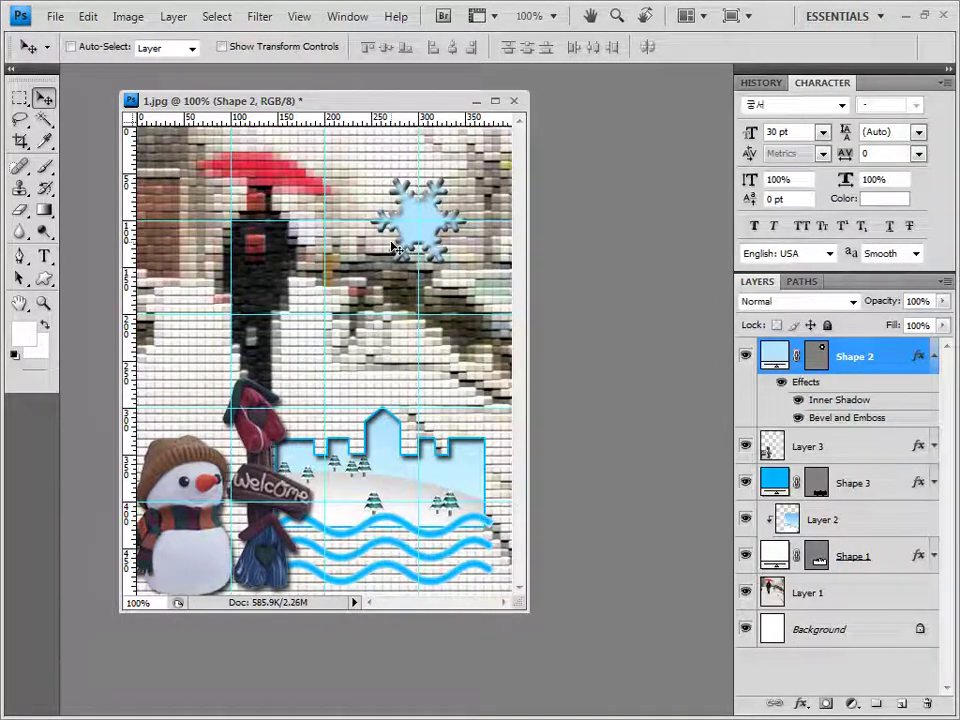
{"action": "left_click_drag", "start_coordinate": [322, 101], "coordinate": [347, 102]}
{"action": "left_click", "coordinate": [44, 257]}
{"action": "left_click_drag", "start_coordinate": [44, 262], "coordinate": [218, 262]}
{"action": "left_click_drag", "start_coordinate": [80, 258], "coordinate": [80, 256]}
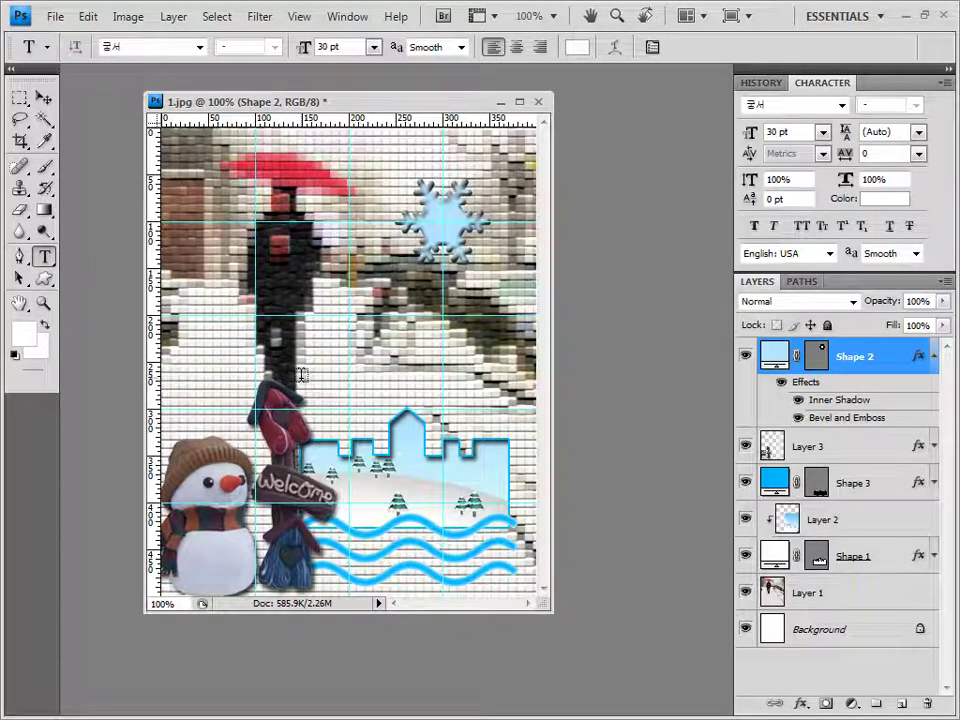
{"action": "left_click", "coordinate": [209, 346]}
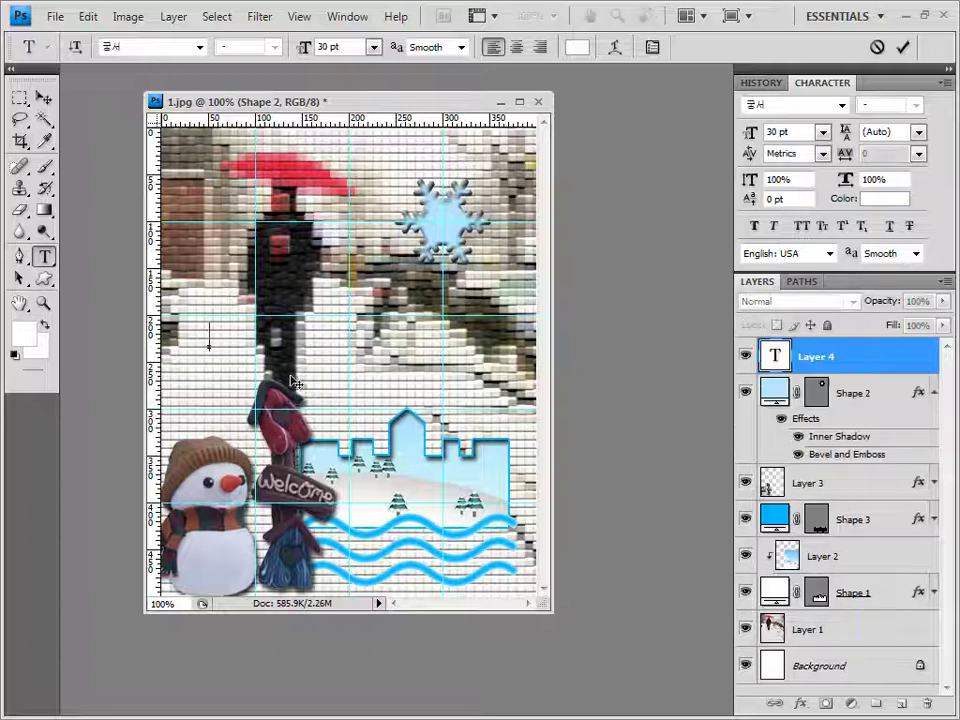
{"action": "left_click", "coordinate": [200, 47]}
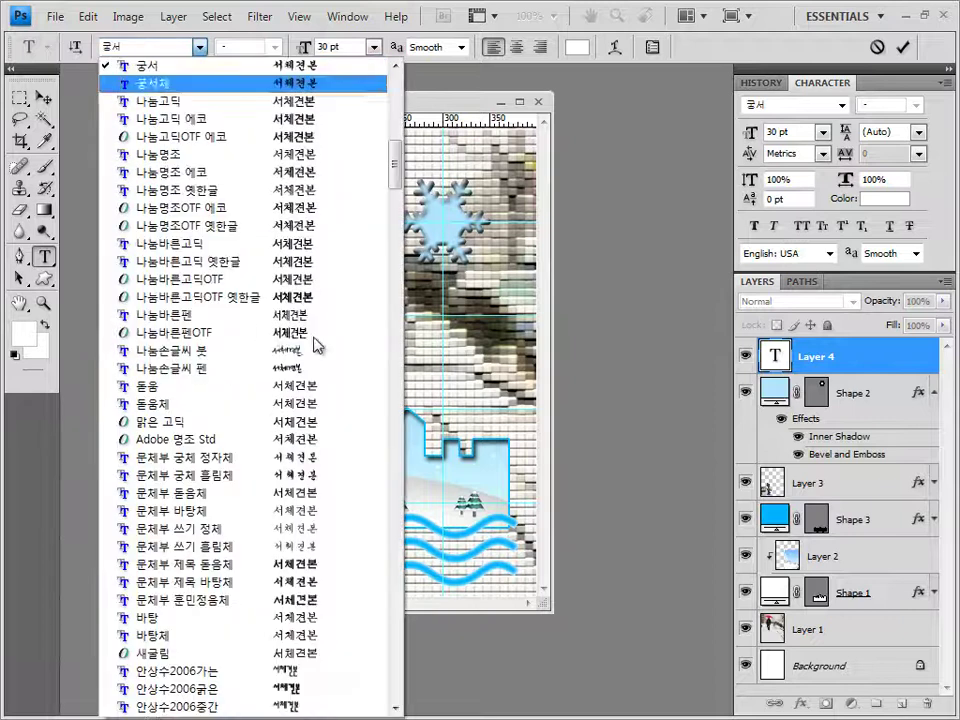
{"action": "left_click_drag", "start_coordinate": [398, 188], "coordinate": [394, 300]}
{"action": "left_click", "coordinate": [188, 279]}
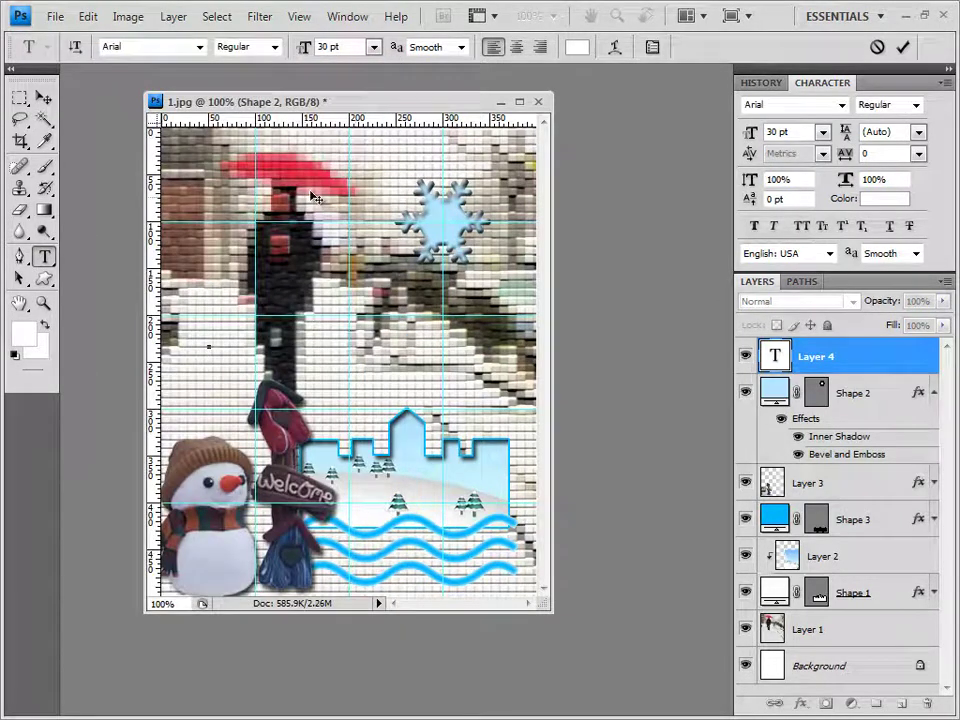
{"action": "left_click", "coordinate": [273, 47]}
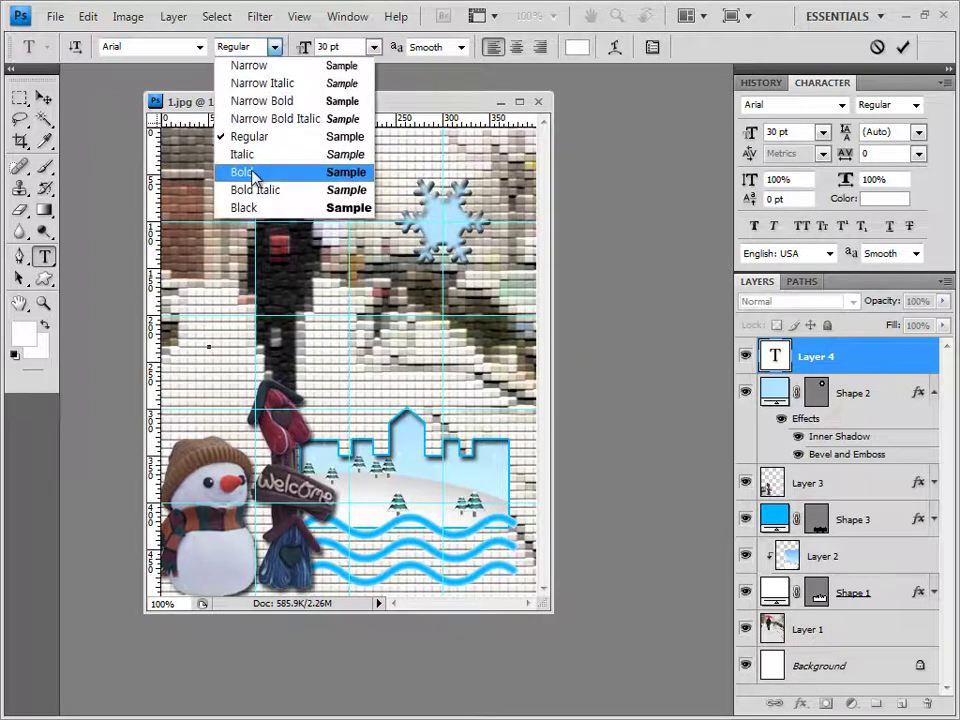
{"action": "left_click", "coordinate": [255, 174]}
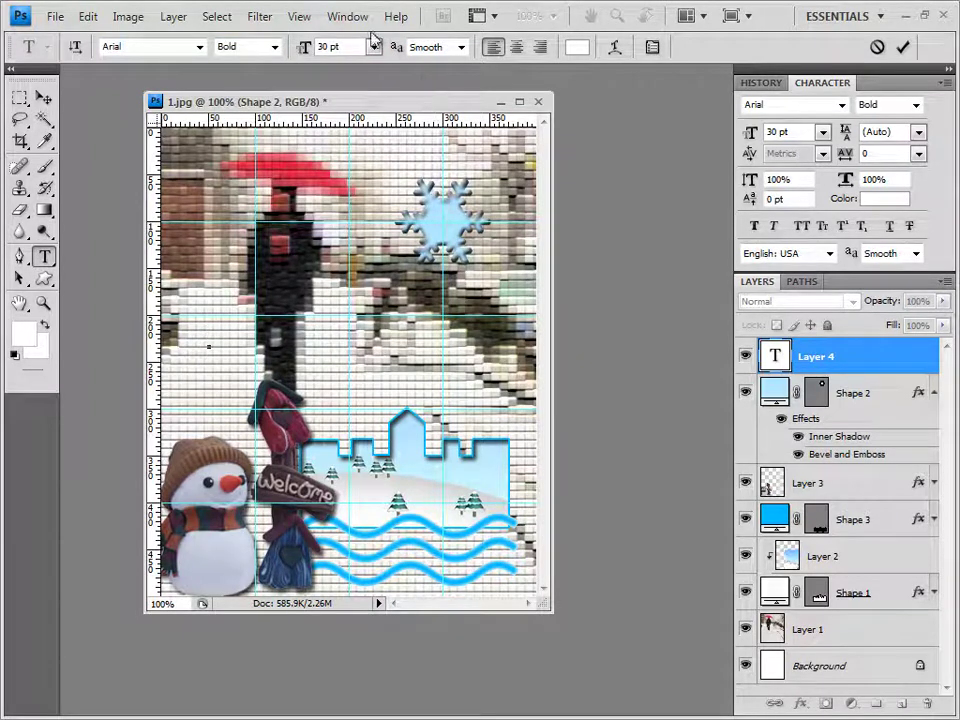
Set the new text to 36 pt with Crisp anti-aliasing and keep its colour white (#ffffff)
{"action": "left_click", "coordinate": [373, 47]}
{"action": "left_click", "coordinate": [373, 47]}
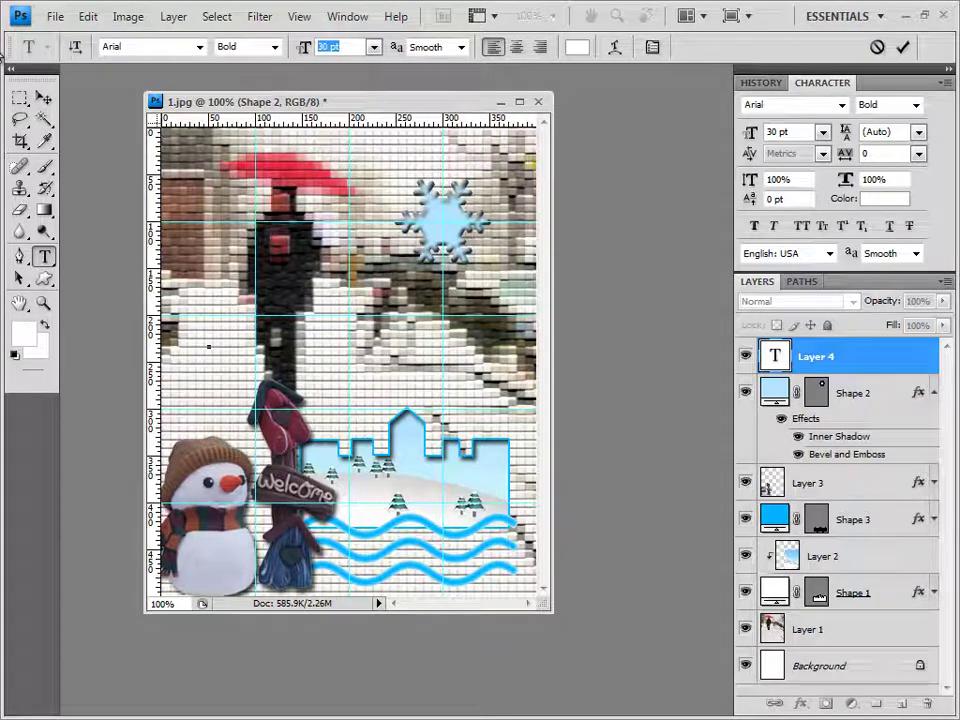
{"action": "type", "text": "36"}
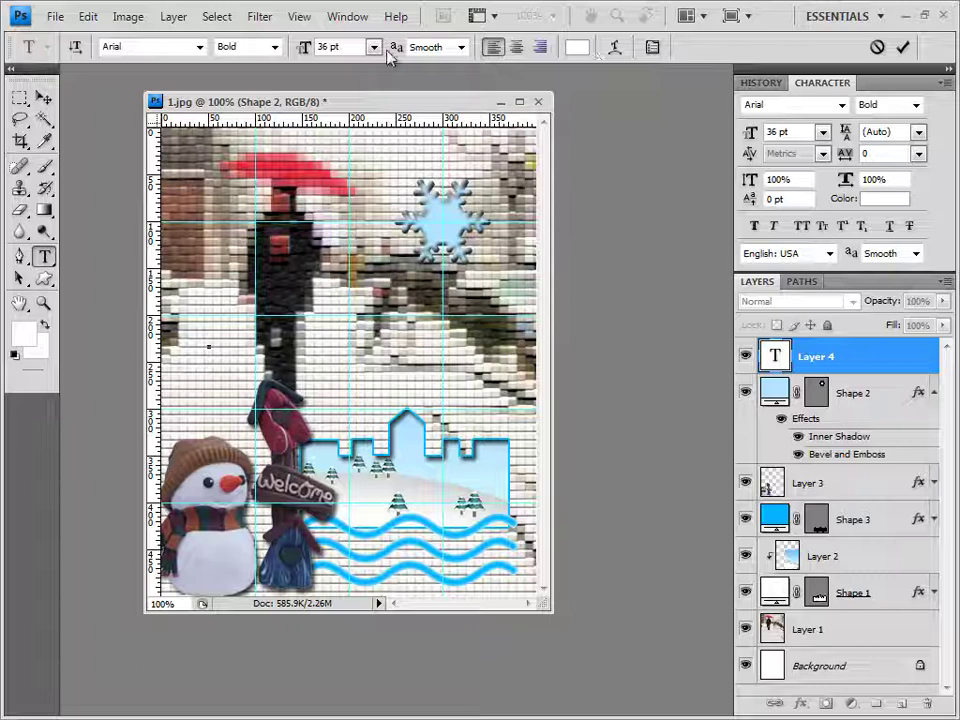
{"action": "left_click", "coordinate": [460, 47]}
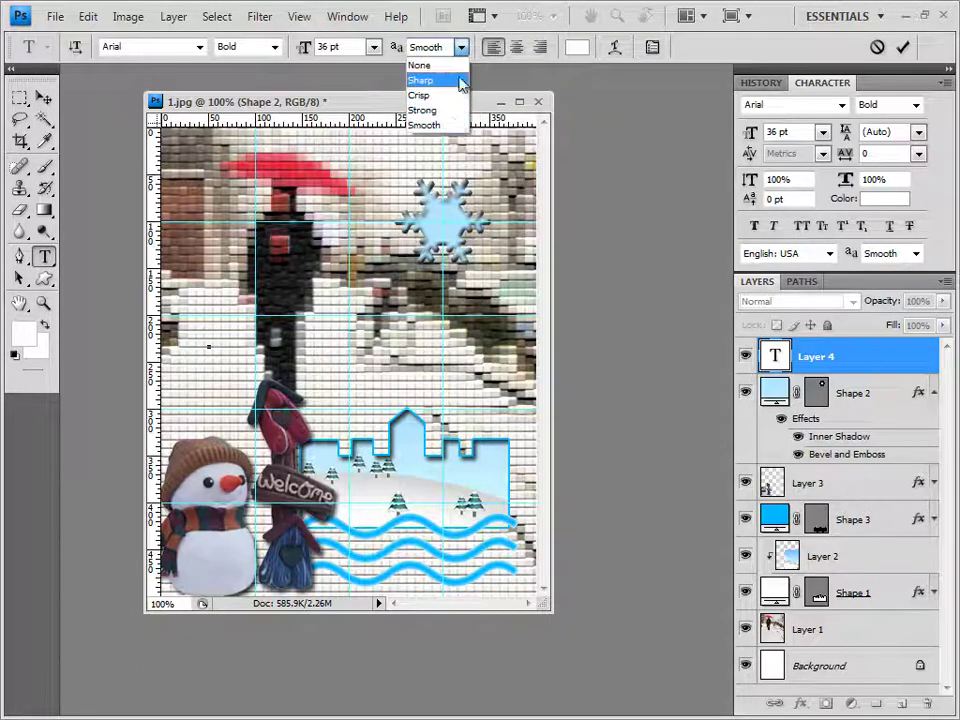
{"action": "left_click", "coordinate": [452, 95]}
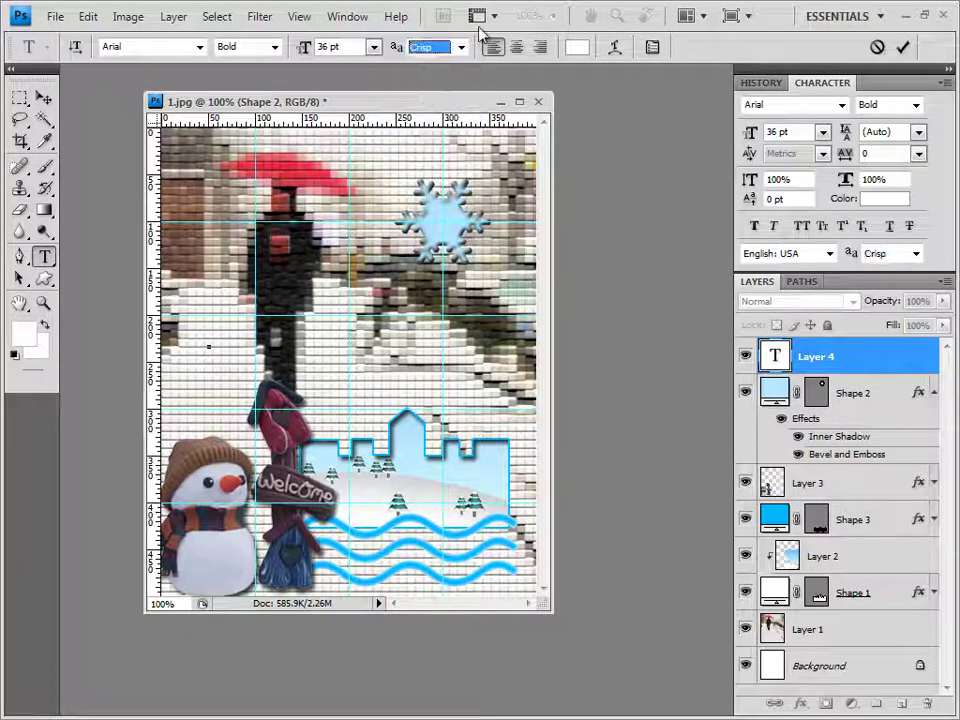
{"action": "left_click", "coordinate": [578, 48]}
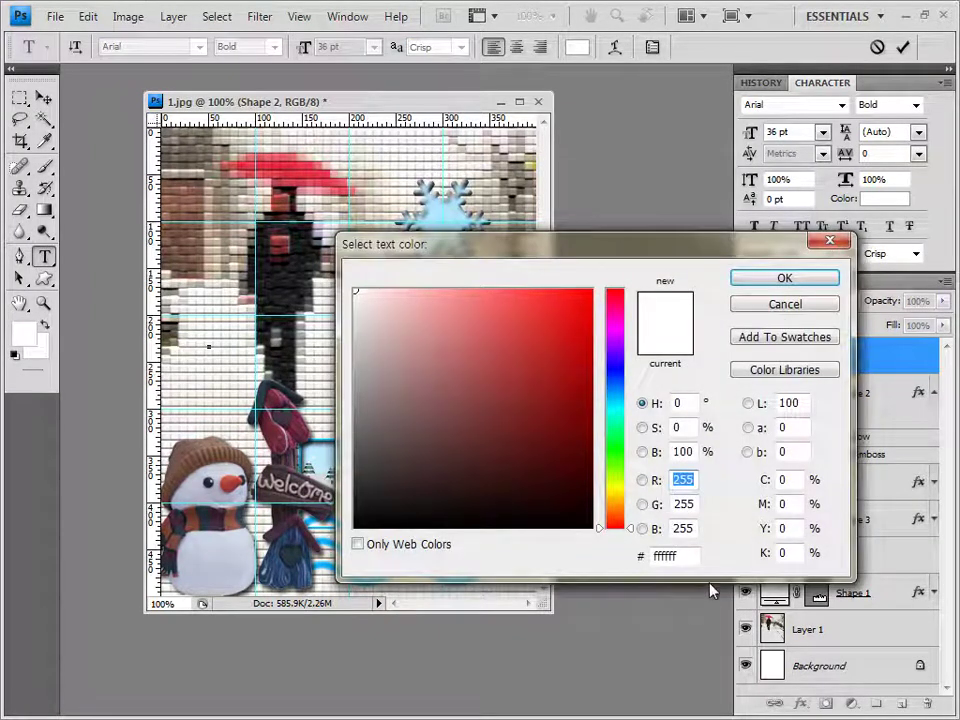
{"action": "left_click", "coordinate": [812, 278]}
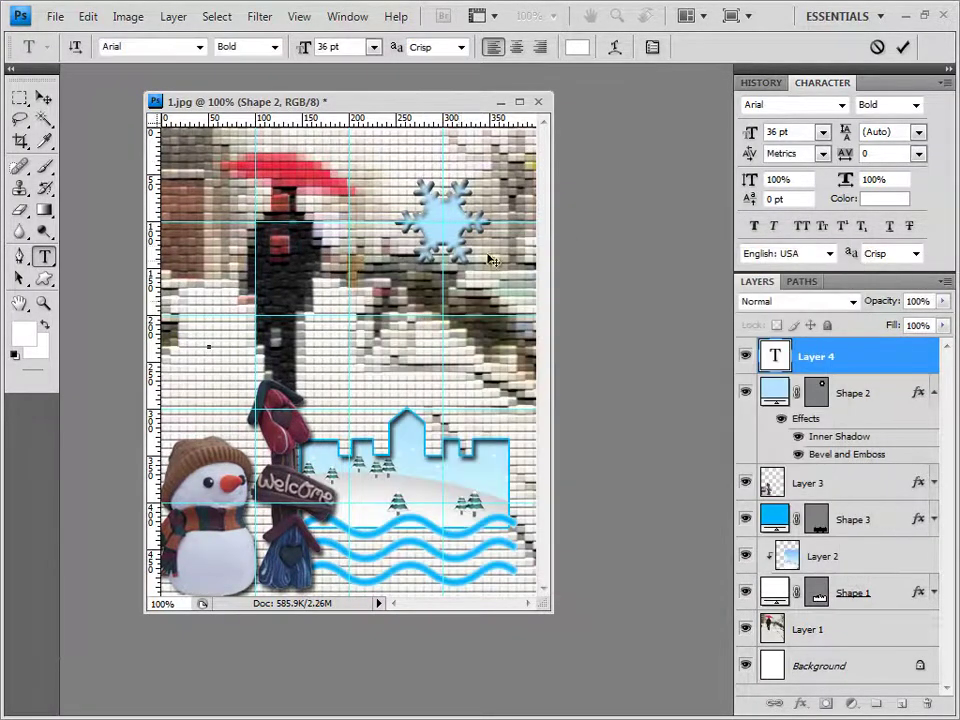
Enter the text WINTER CASTLE at the placed insertion point and commit the text layer
{"action": "left_click", "coordinate": [210, 347]}
{"action": "type", "text": "WINTER CASTLE"}
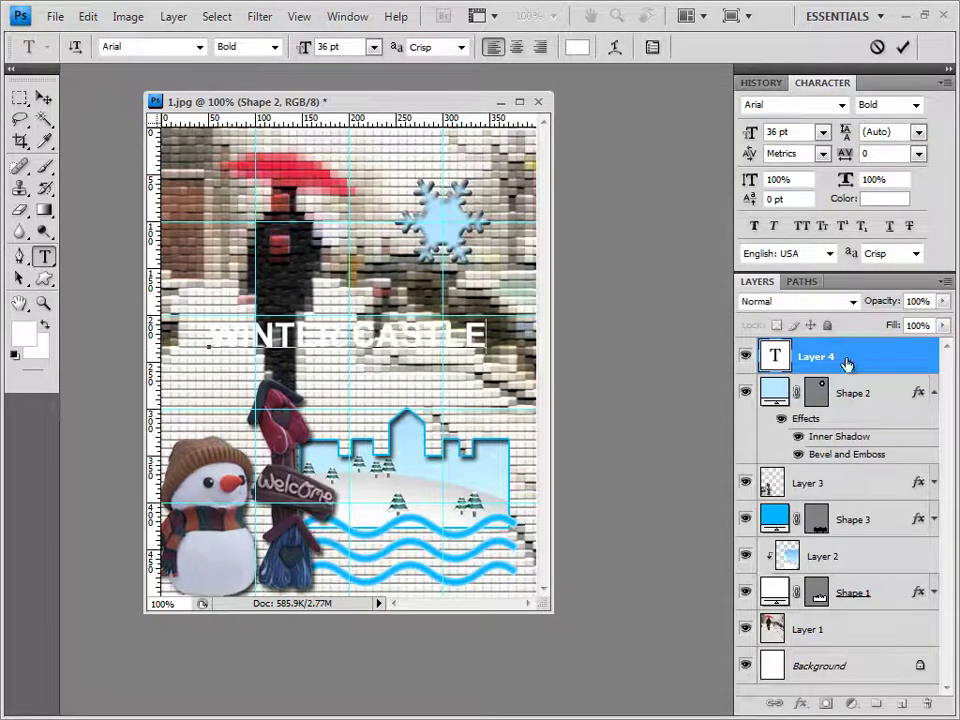
{"action": "left_click", "coordinate": [868, 363]}
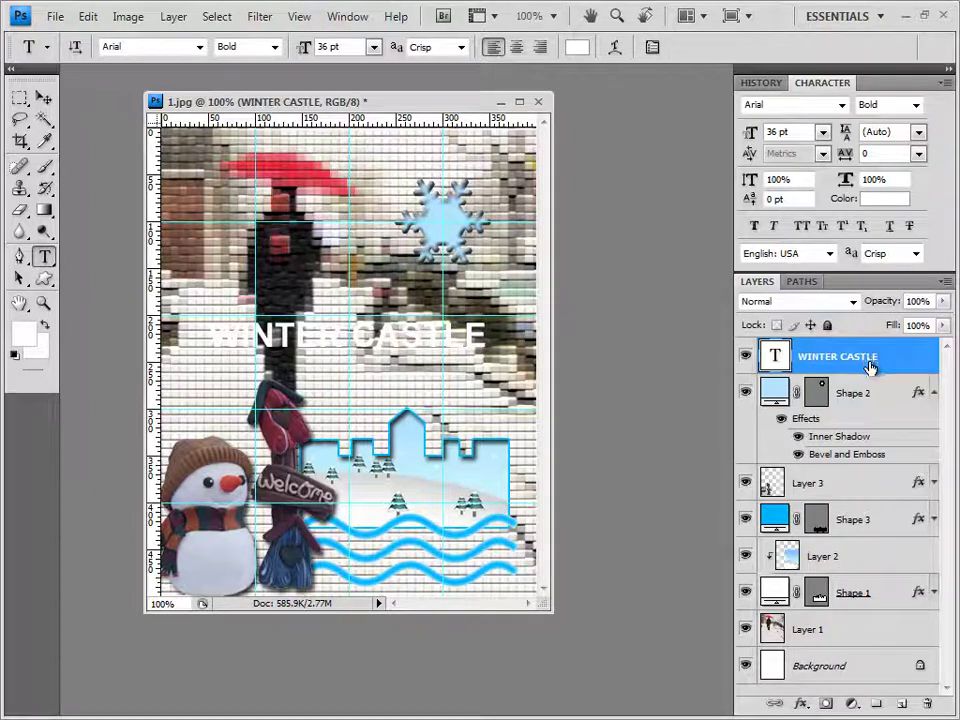
Add an Inner Shadow effect with default settings to the WINTER CASTLE text layer
{"action": "left_click", "coordinate": [802, 705]}
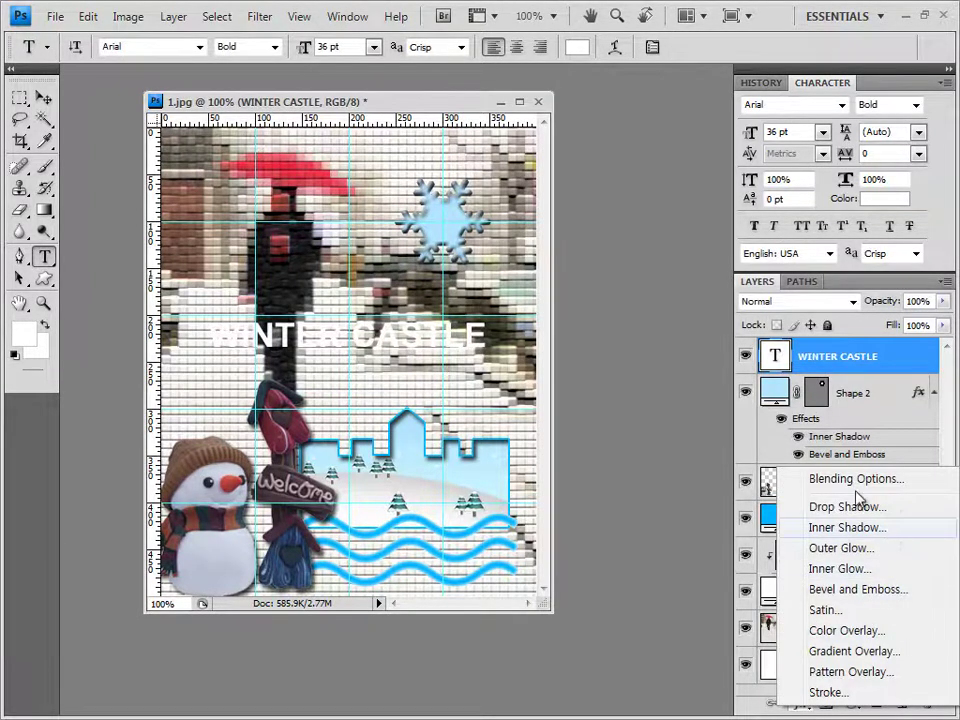
{"action": "left_click", "coordinate": [847, 527]}
{"action": "left_click", "coordinate": [790, 179]}
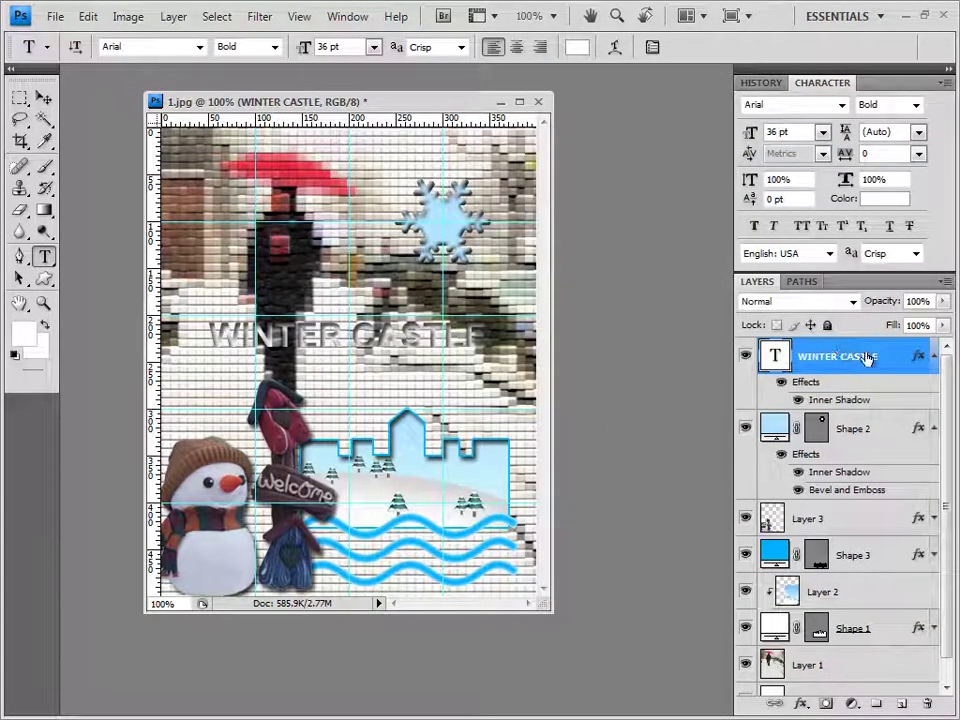
Add a 2 px outside Stroke effect to the WINTER CASTLE layer and set its fill type to Gradient
{"action": "left_click", "coordinate": [800, 706]}
{"action": "left_click", "coordinate": [830, 690]}
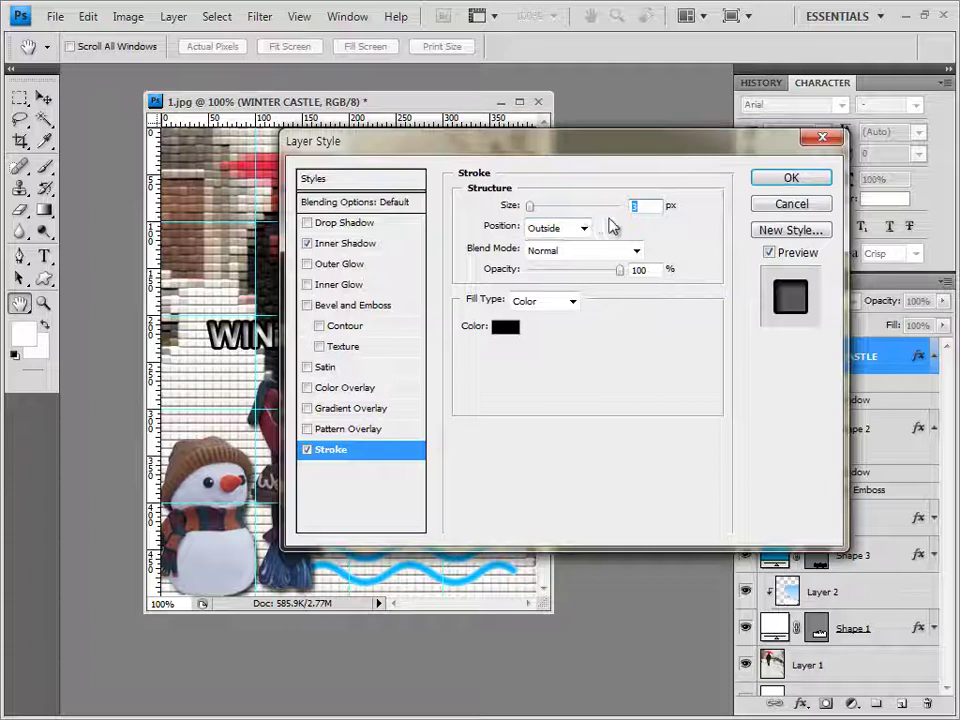
{"action": "left_click", "coordinate": [504, 327]}
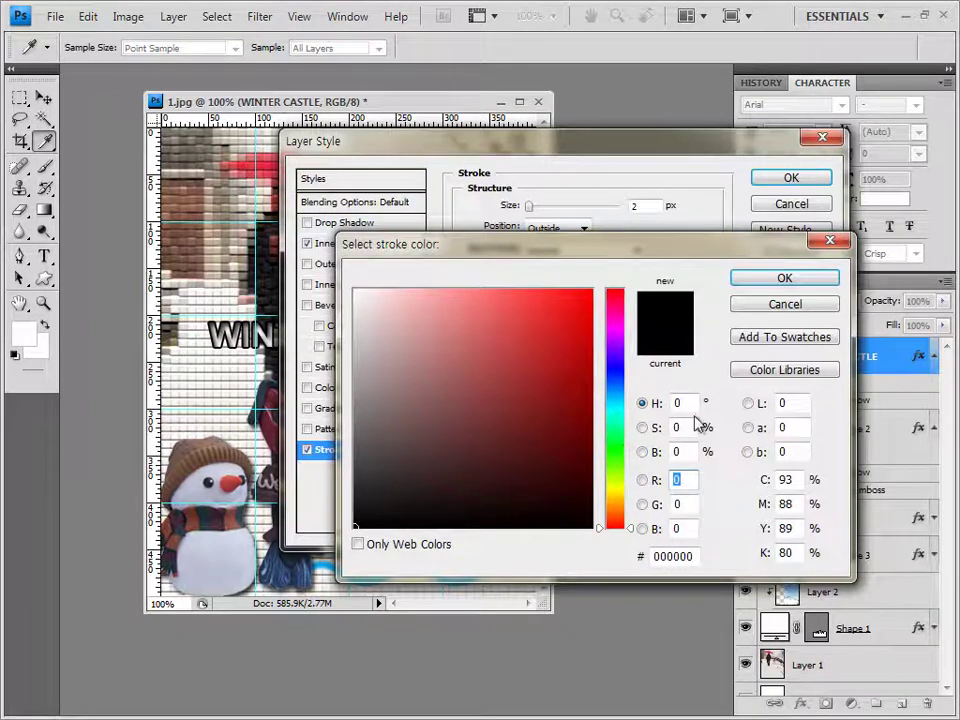
{"action": "left_click", "coordinate": [795, 305]}
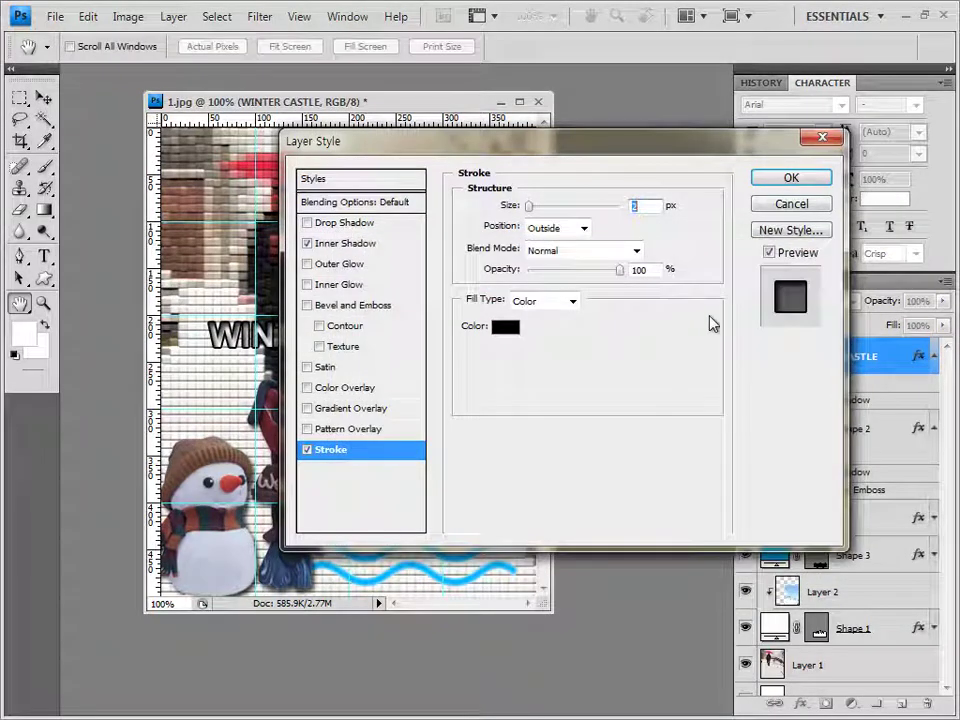
{"action": "left_click", "coordinate": [558, 303]}
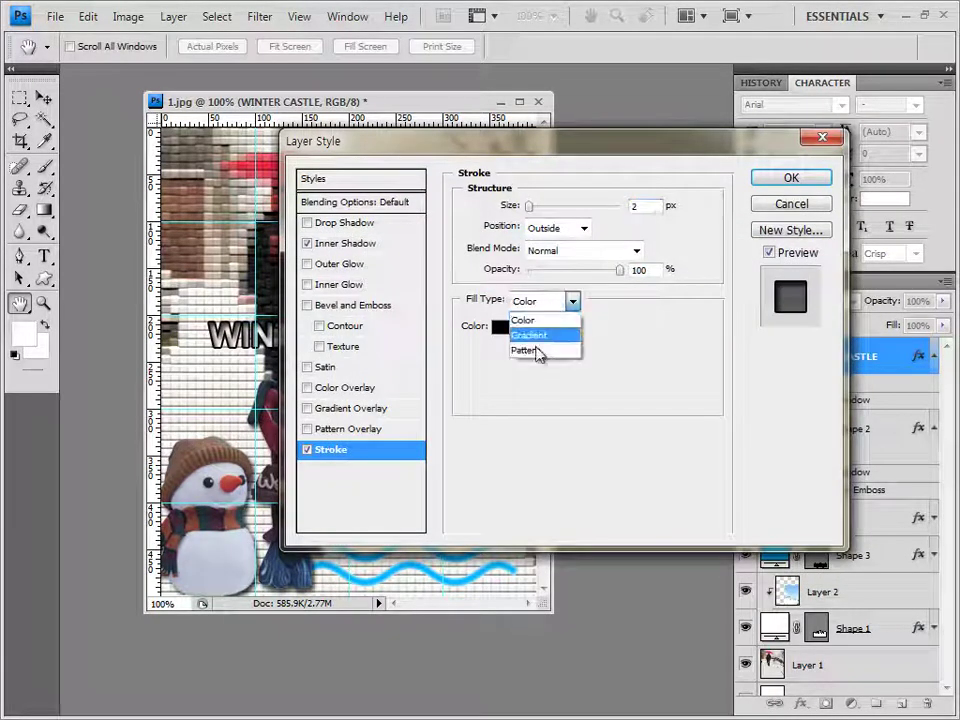
{"action": "left_click", "coordinate": [550, 337]}
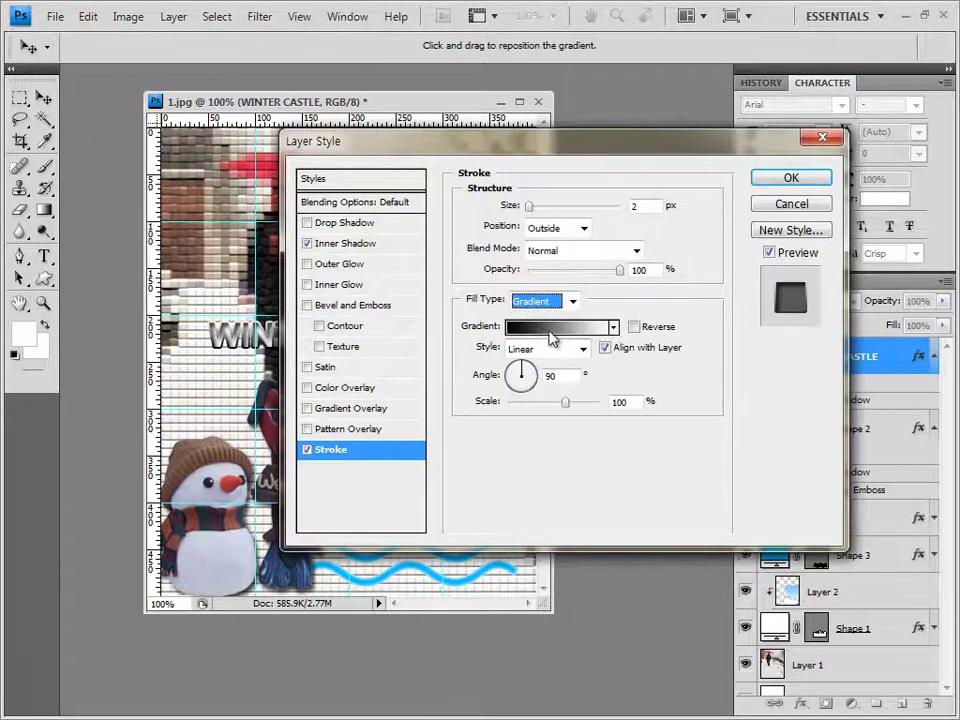
Base the stroke gradient on the Black, White preset and set its starting colour stop to white (#ffffff)
{"action": "left_click", "coordinate": [563, 330]}
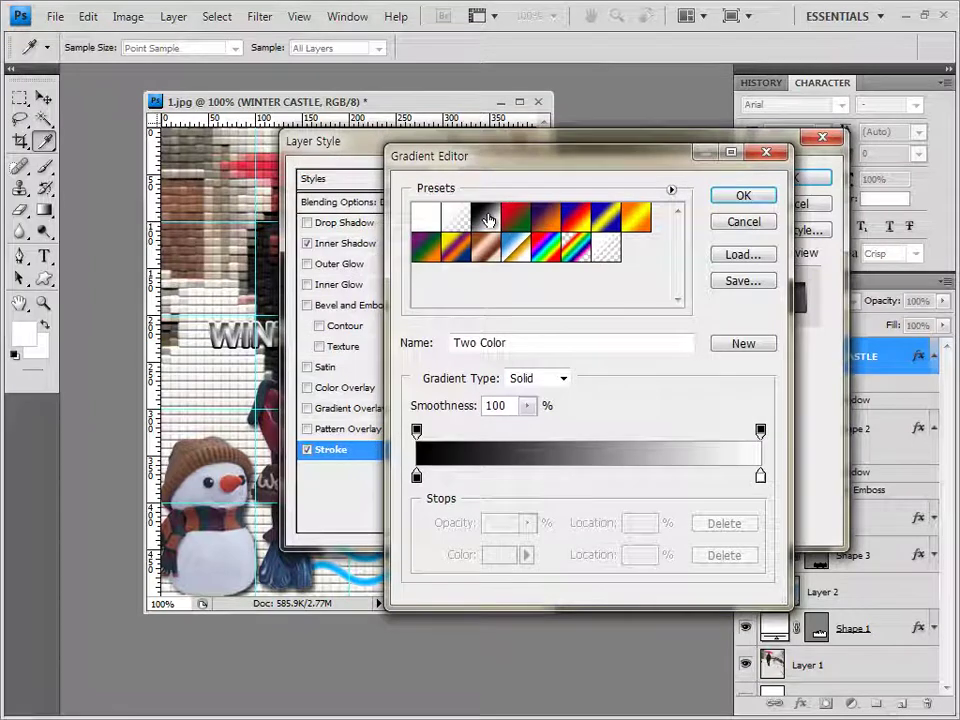
{"action": "left_click", "coordinate": [487, 219]}
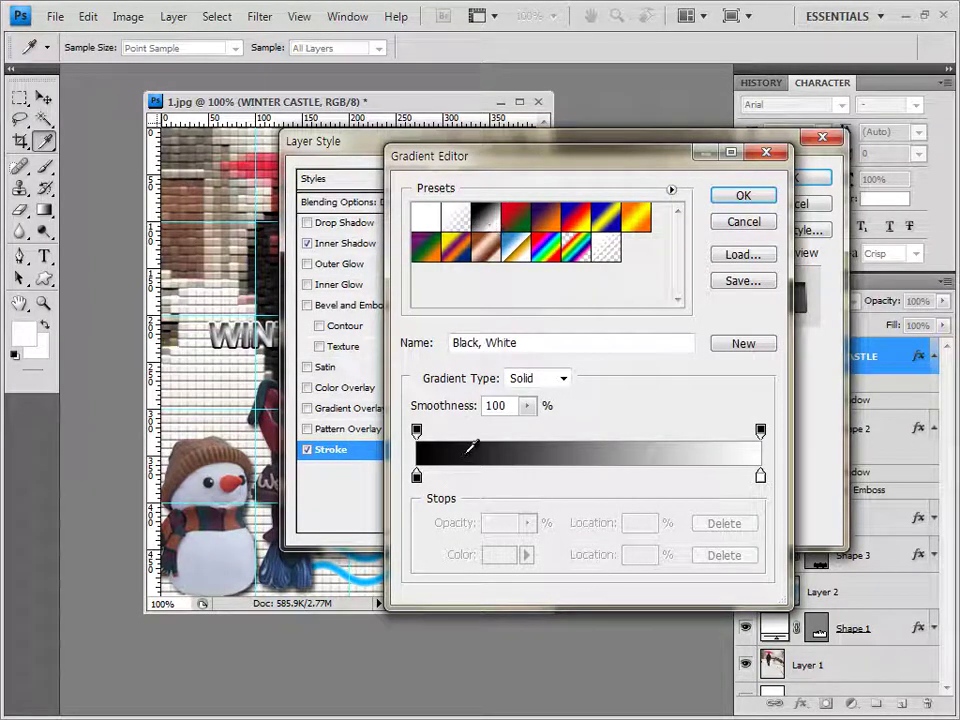
{"action": "double_click", "coordinate": [417, 476]}
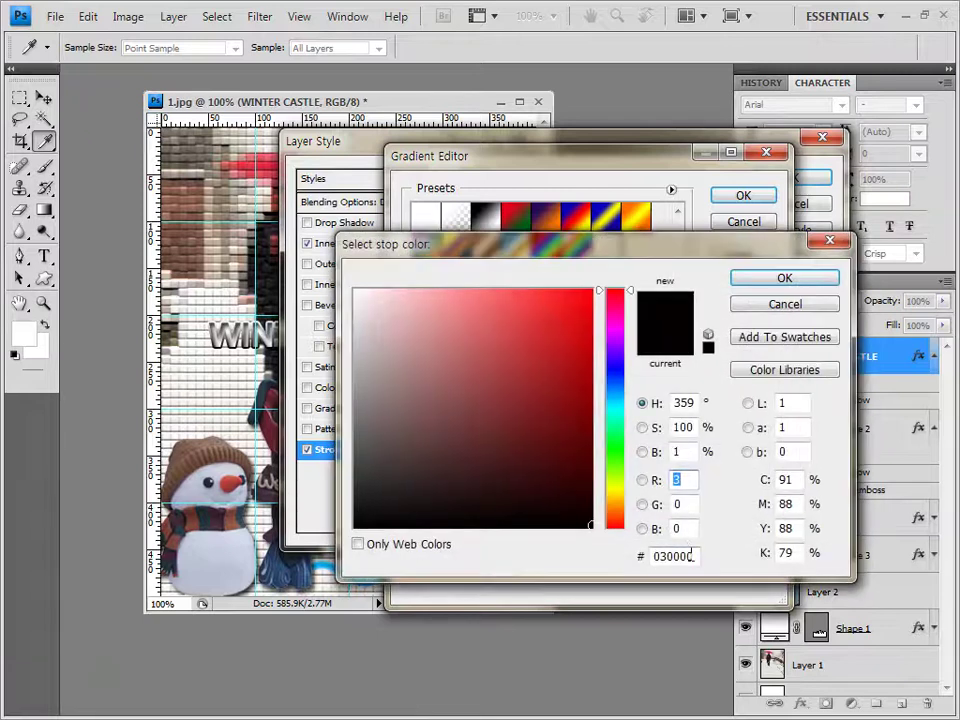
{"action": "left_click", "coordinate": [697, 556]}
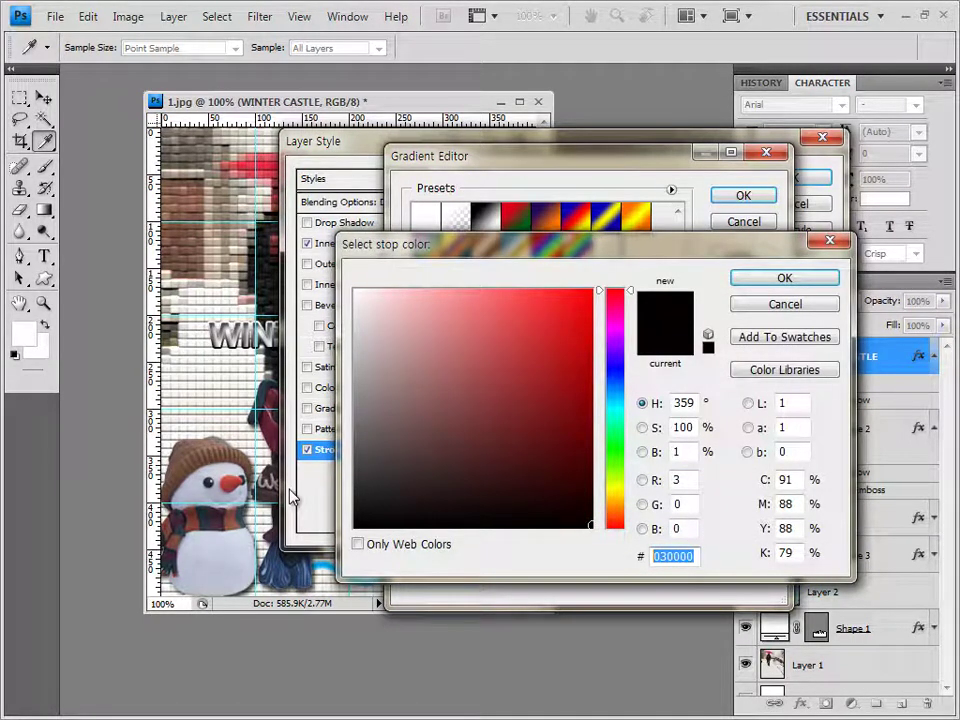
{"action": "type", "text": "ffffff"}
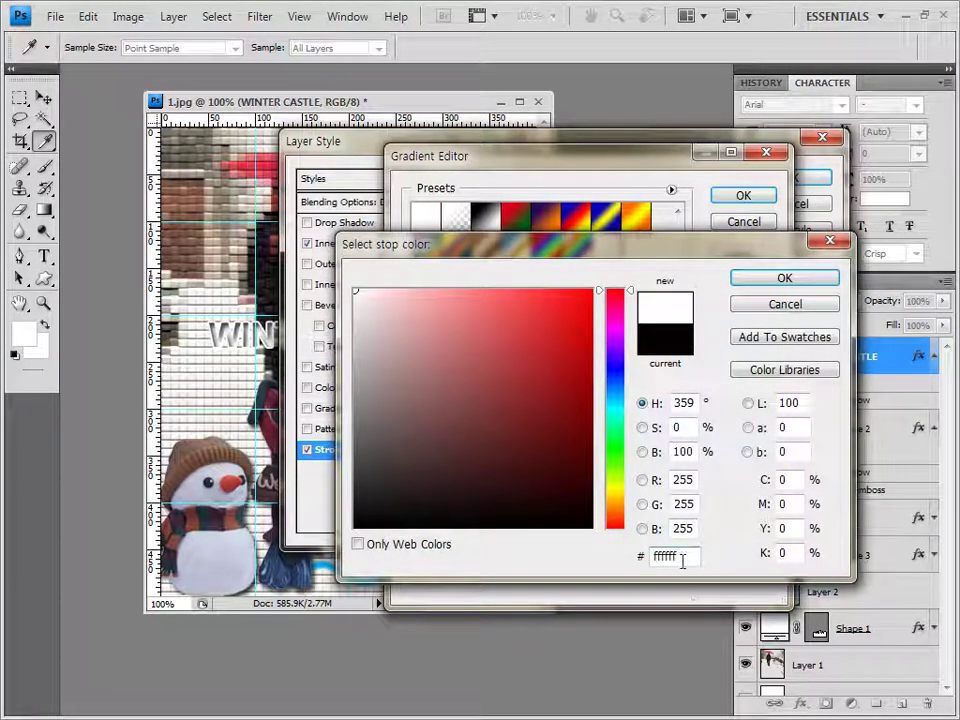
{"action": "left_click", "coordinate": [681, 556]}
{"action": "left_click", "coordinate": [784, 277]}
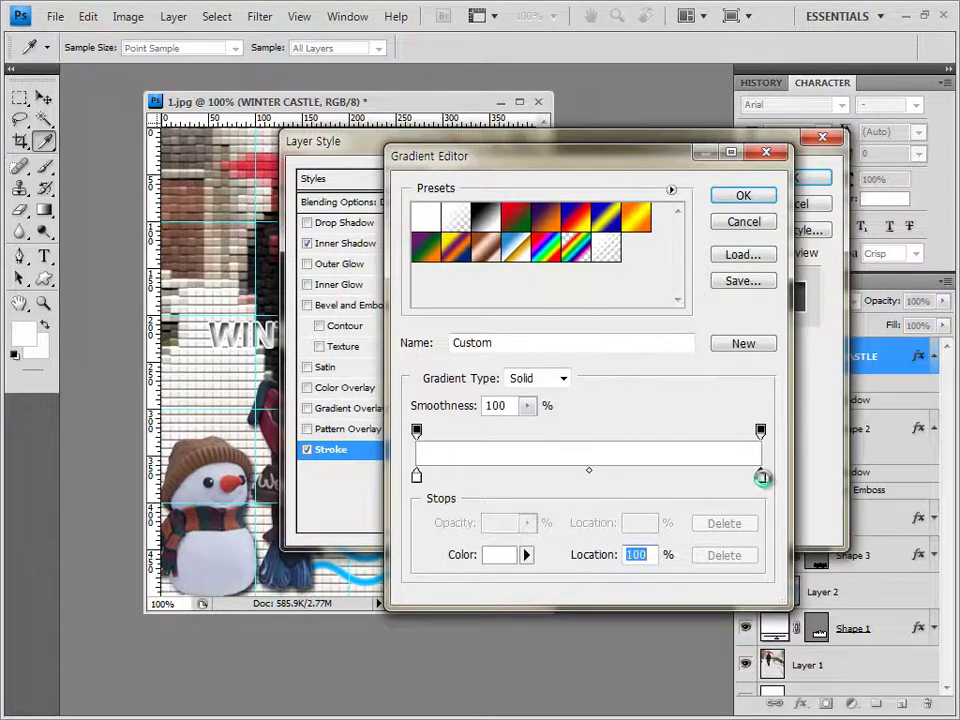
Set the stroke gradient's ending colour stop to #363290 and apply the layer style to the WINTER CASTLE text
{"action": "double_click", "coordinate": [760, 477]}
{"action": "left_click", "coordinate": [690, 557]}
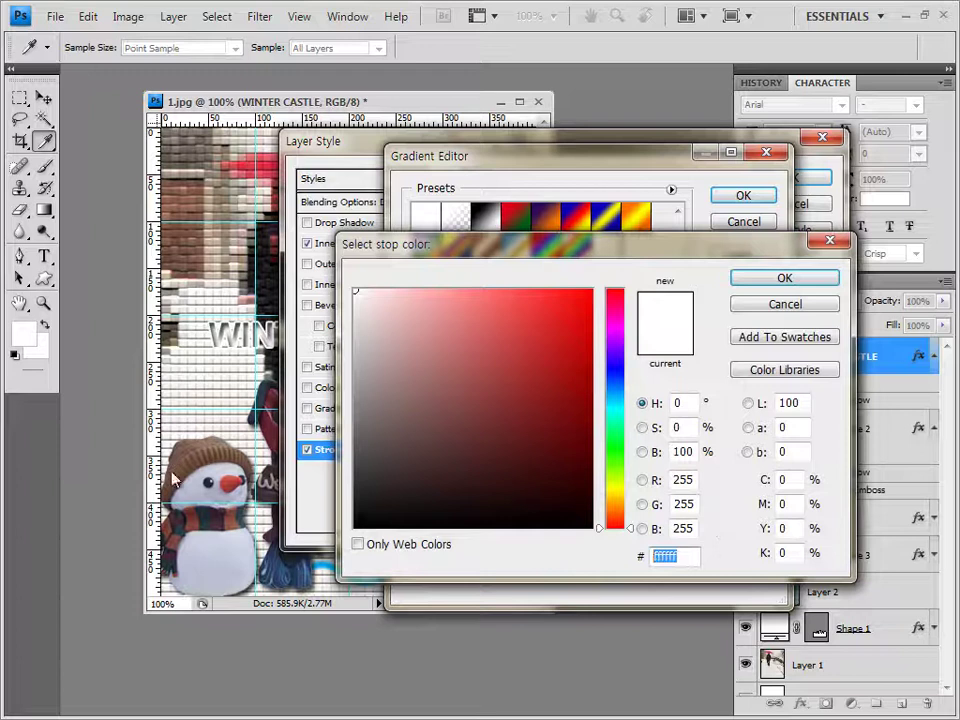
{"action": "type", "text": "3632"}
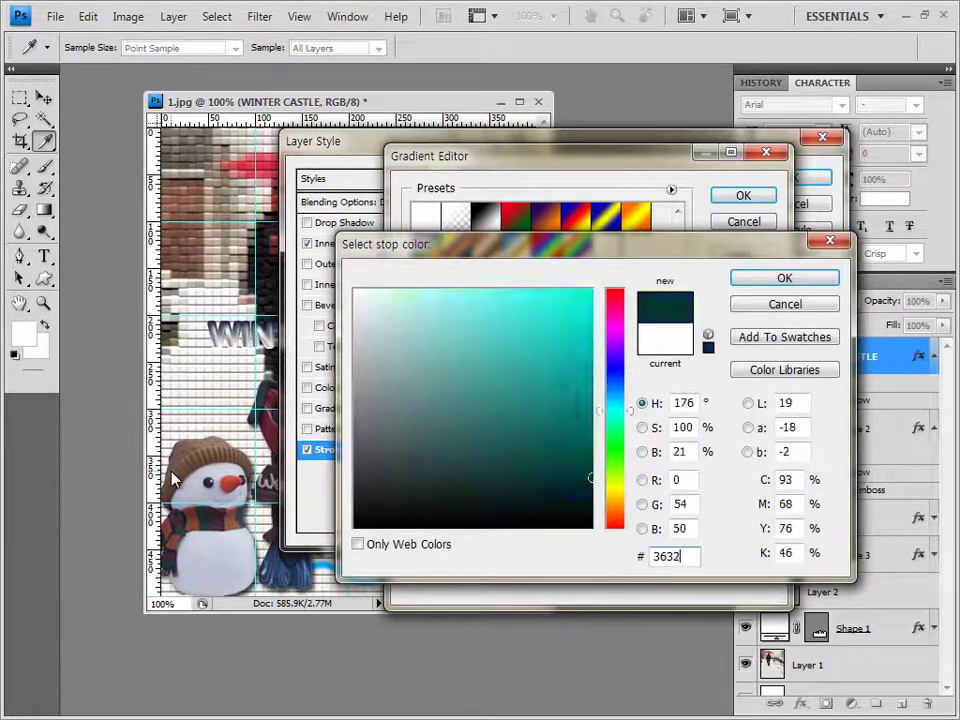
{"action": "type", "text": "90"}
{"action": "left_click", "coordinate": [760, 285]}
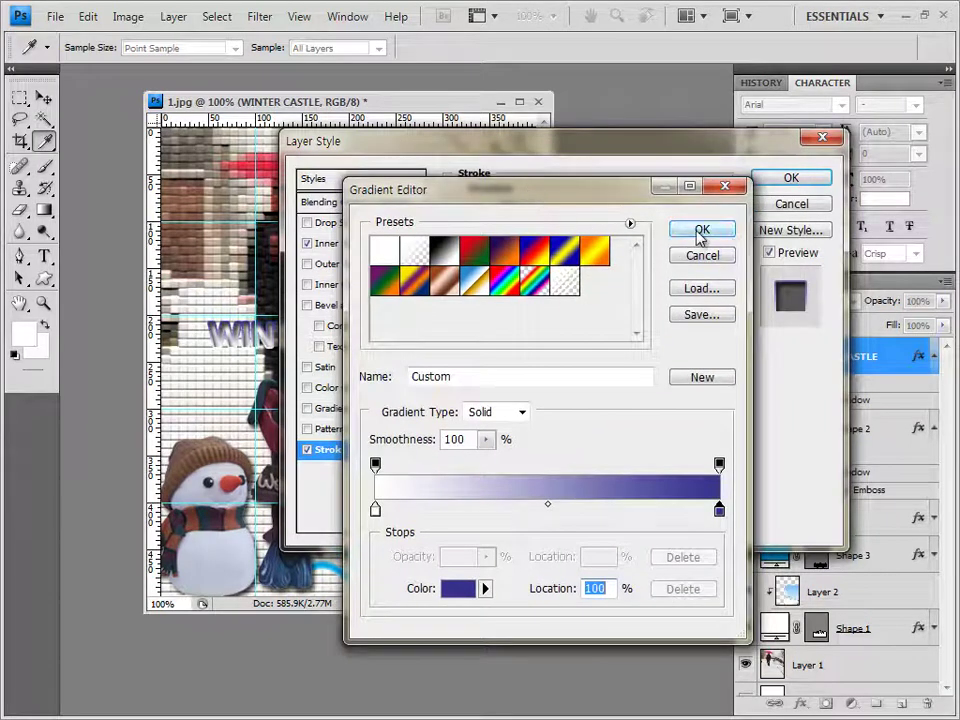
{"action": "left_click", "coordinate": [699, 229]}
{"action": "left_click_drag", "start_coordinate": [606, 146], "coordinate": [648, 145]}
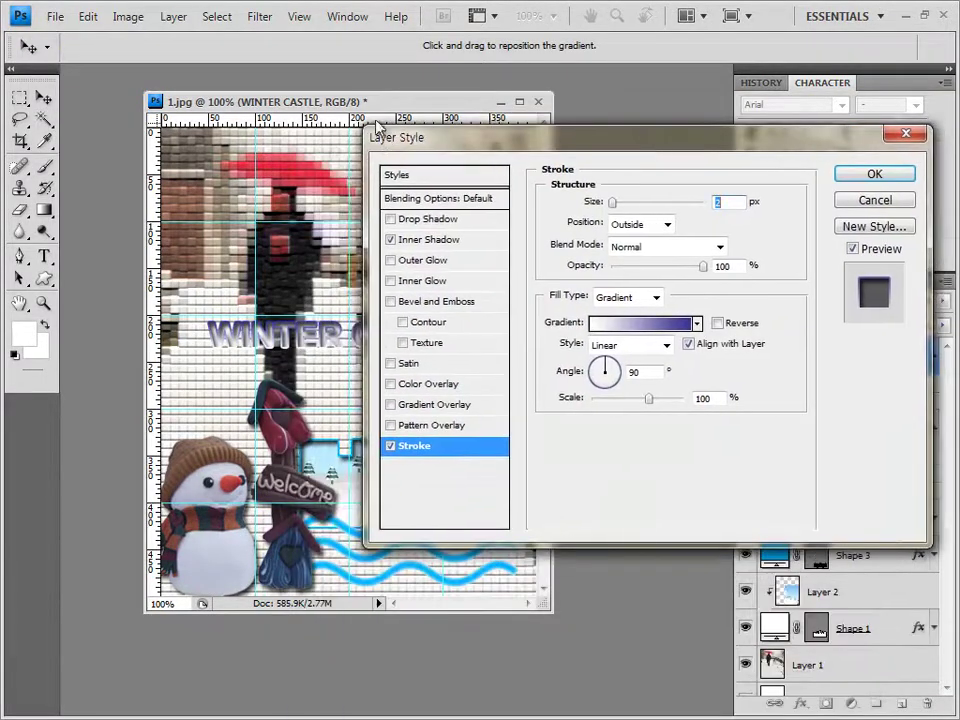
{"action": "left_click_drag", "start_coordinate": [343, 108], "coordinate": [240, 120]}
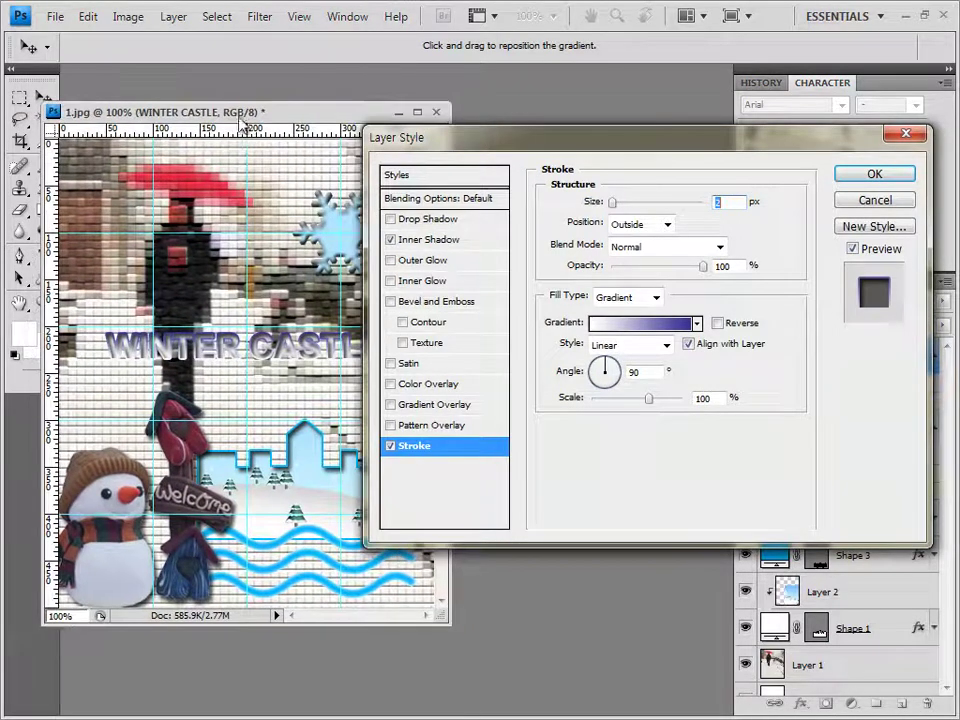
{"action": "left_click_drag", "start_coordinate": [614, 140], "coordinate": [596, 162]}
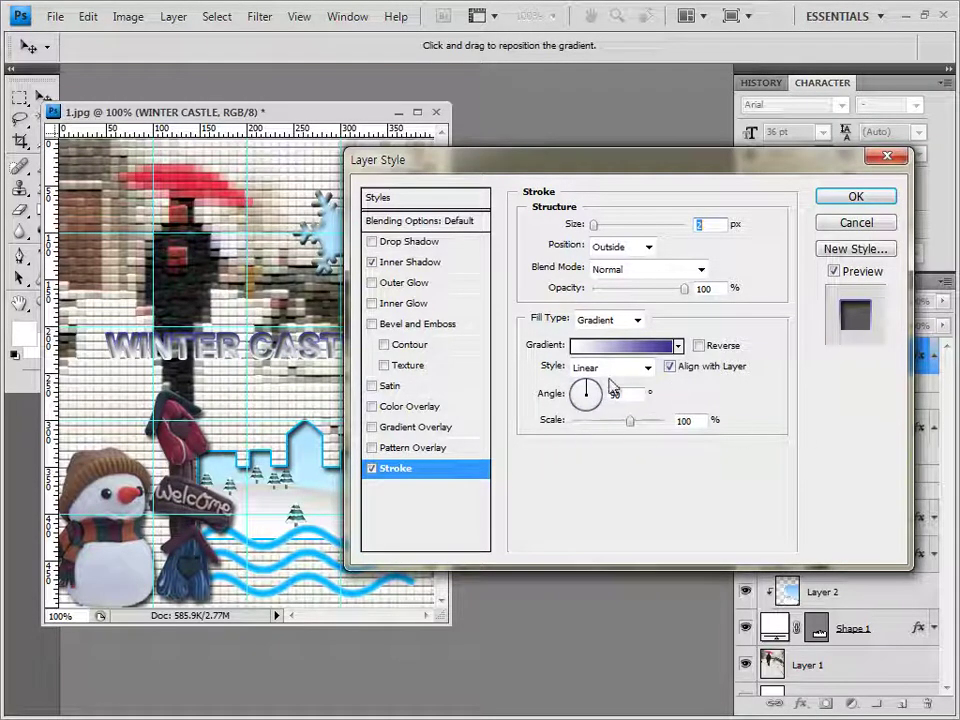
{"action": "left_click", "coordinate": [857, 197]}
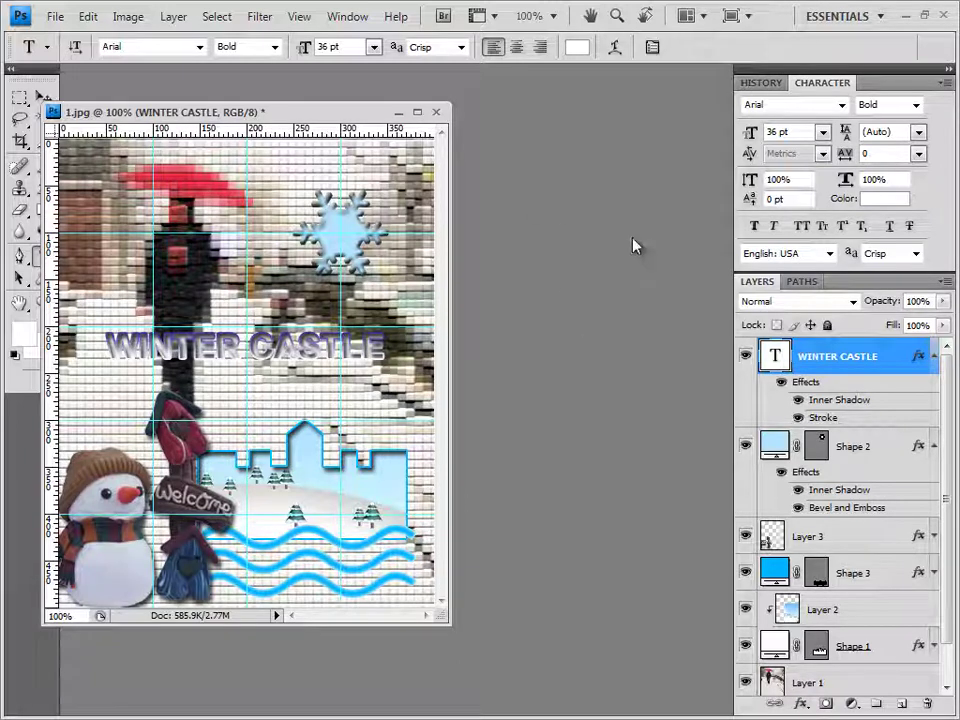
Warp the WINTER CASTLE text with the horizontal Bulge style at a +50% bend
{"action": "left_click", "coordinate": [617, 50]}
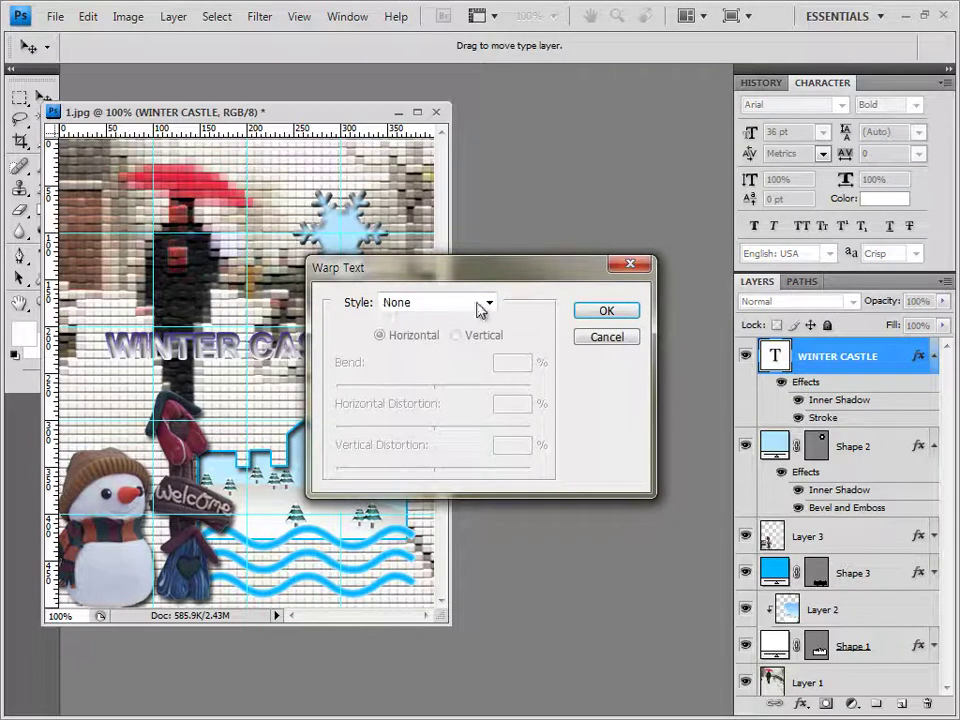
{"action": "left_click", "coordinate": [489, 303]}
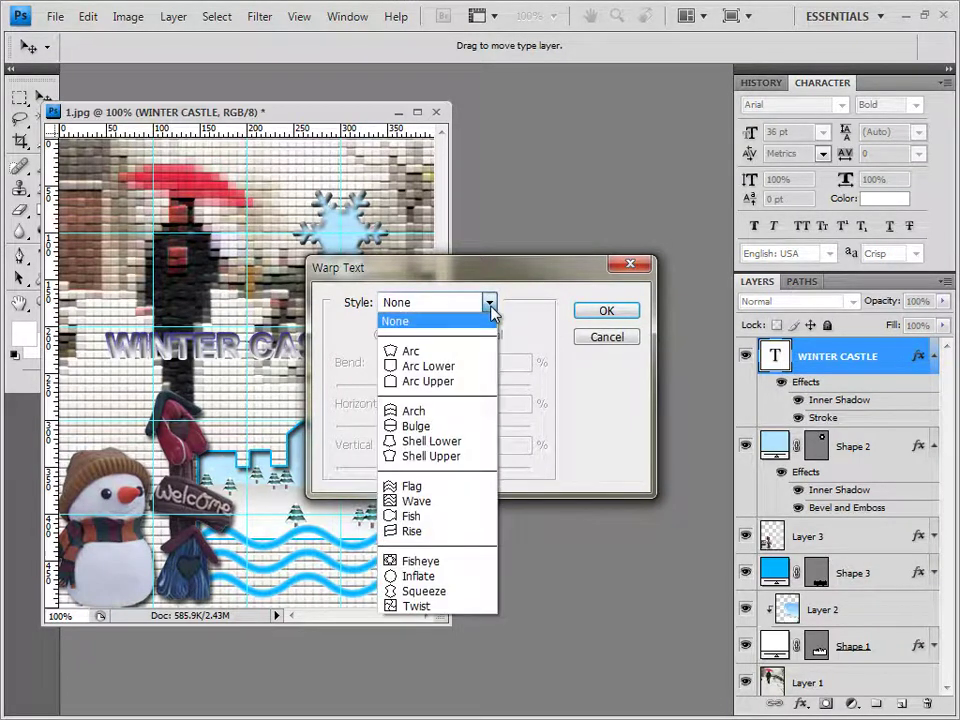
{"action": "left_click", "coordinate": [466, 430]}
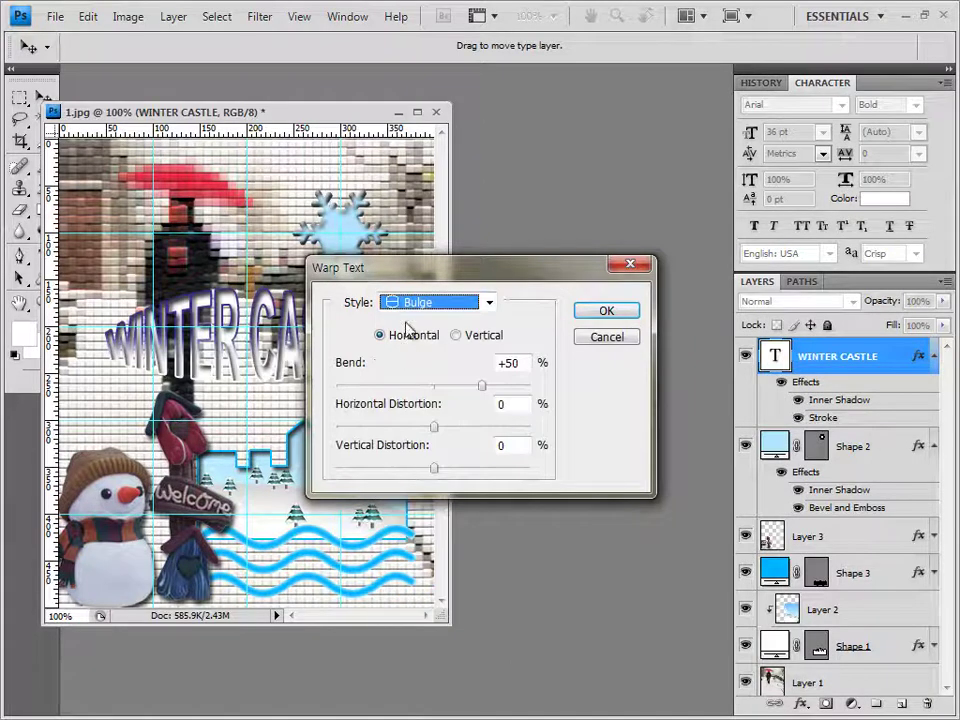
{"action": "left_click_drag", "start_coordinate": [400, 268], "coordinate": [533, 266]}
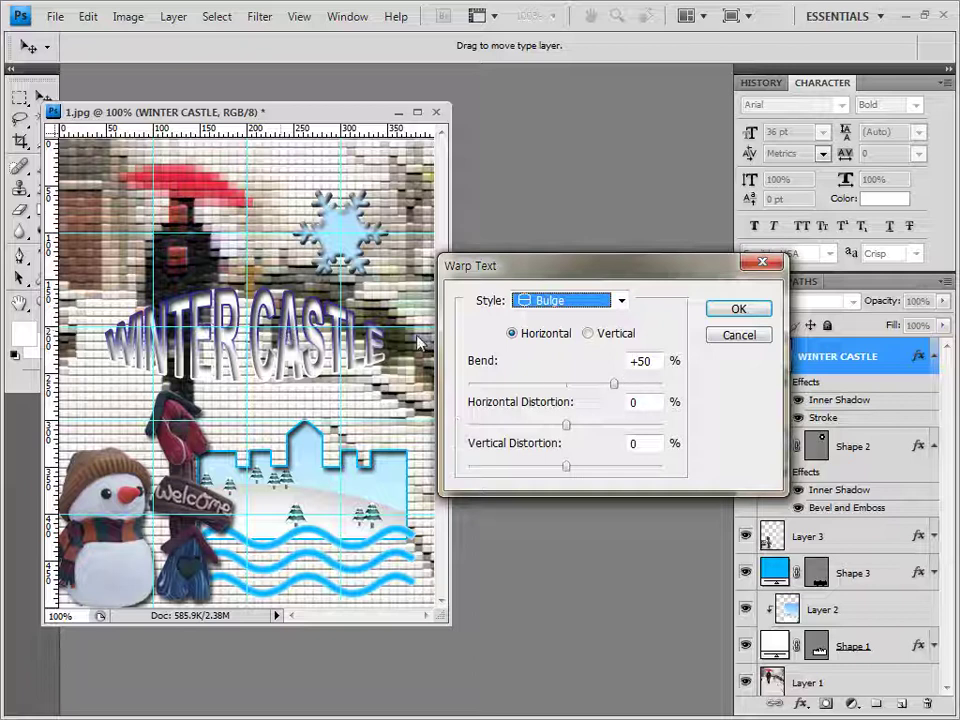
{"action": "left_click", "coordinate": [739, 309]}
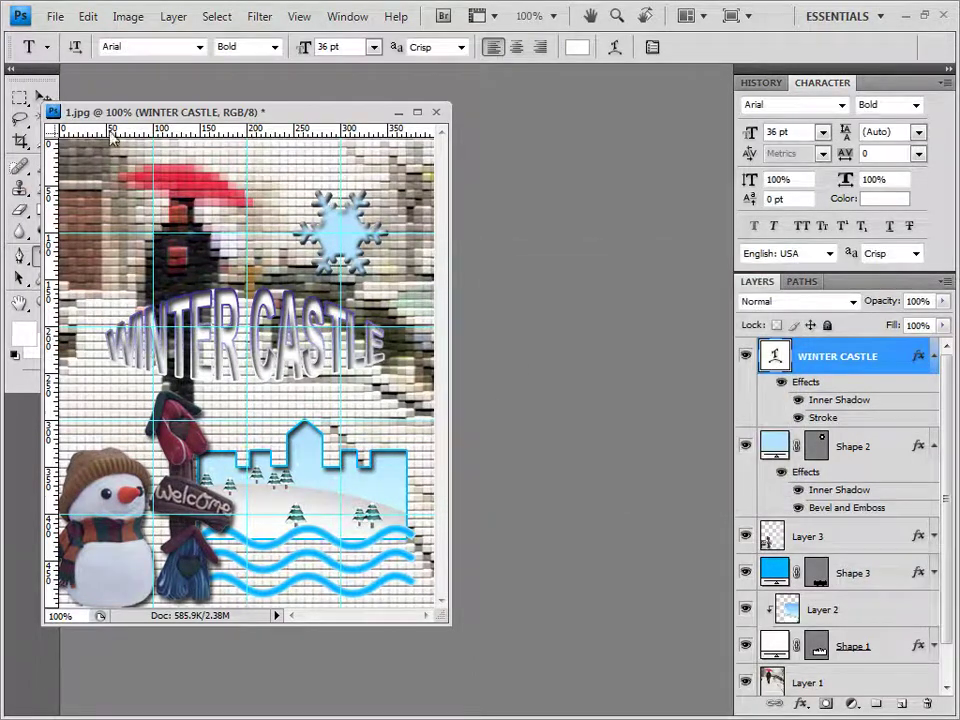
{"action": "left_click_drag", "start_coordinate": [125, 112], "coordinate": [219, 124]}
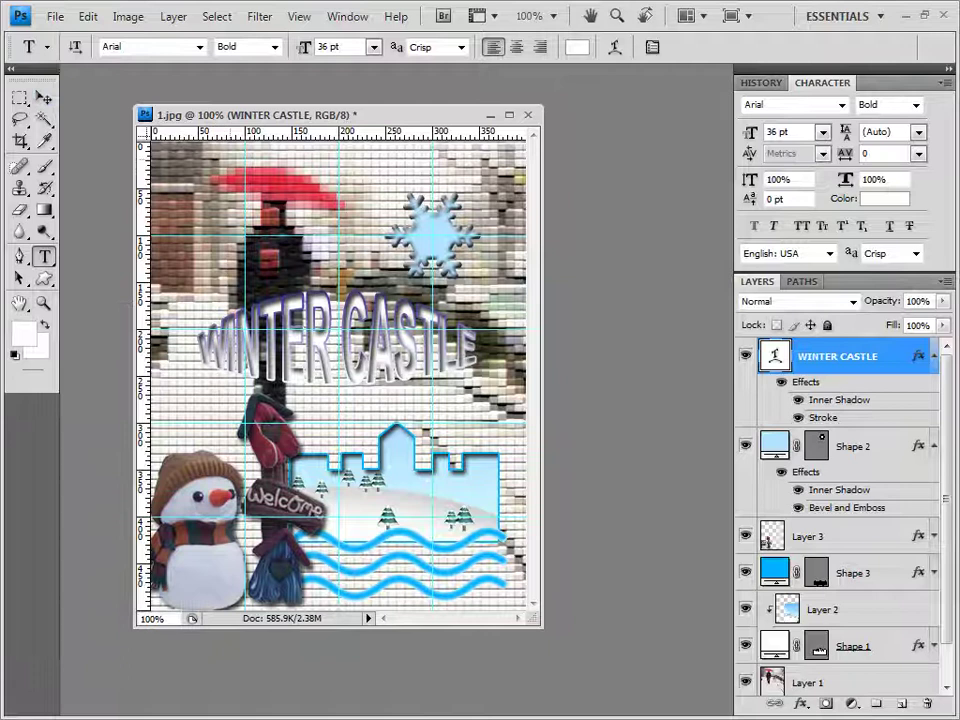
Nudge the WINTER CASTLE text layer slightly upward on the canvas with the Move tool
{"action": "left_click", "coordinate": [44, 100]}
{"action": "mouse_move", "coordinate": [325, 366]}
{"action": "left_mouse_down"}
{"action": "mouse_move", "coordinate": [335, 370]}
{"action": "mouse_move", "coordinate": [333, 356]}
{"action": "left_mouse_up"}
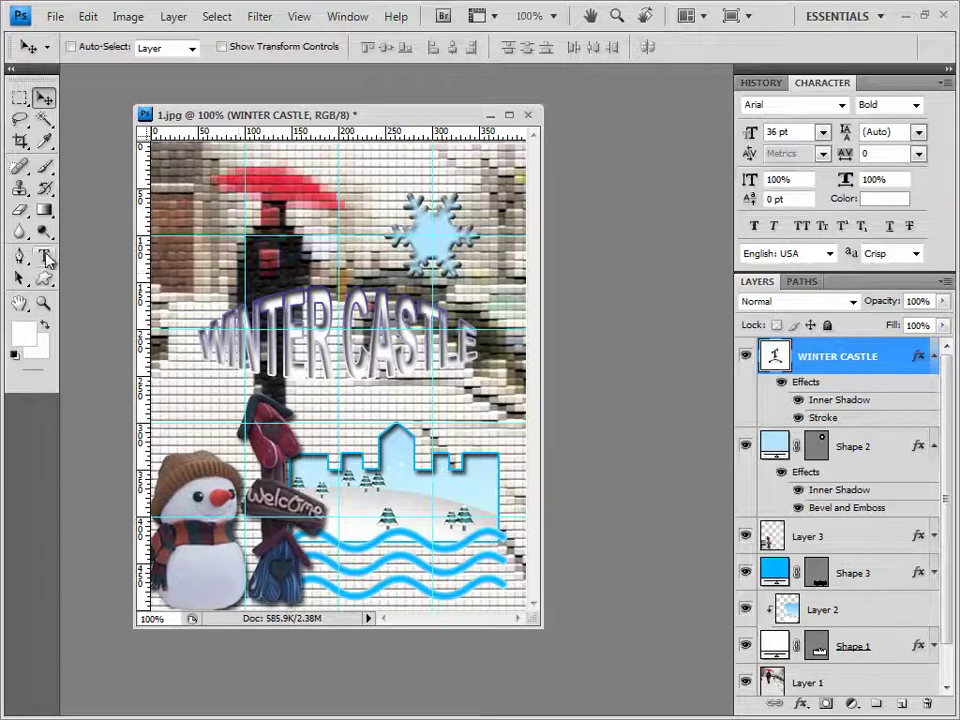
{"action": "key", "text": "t"}
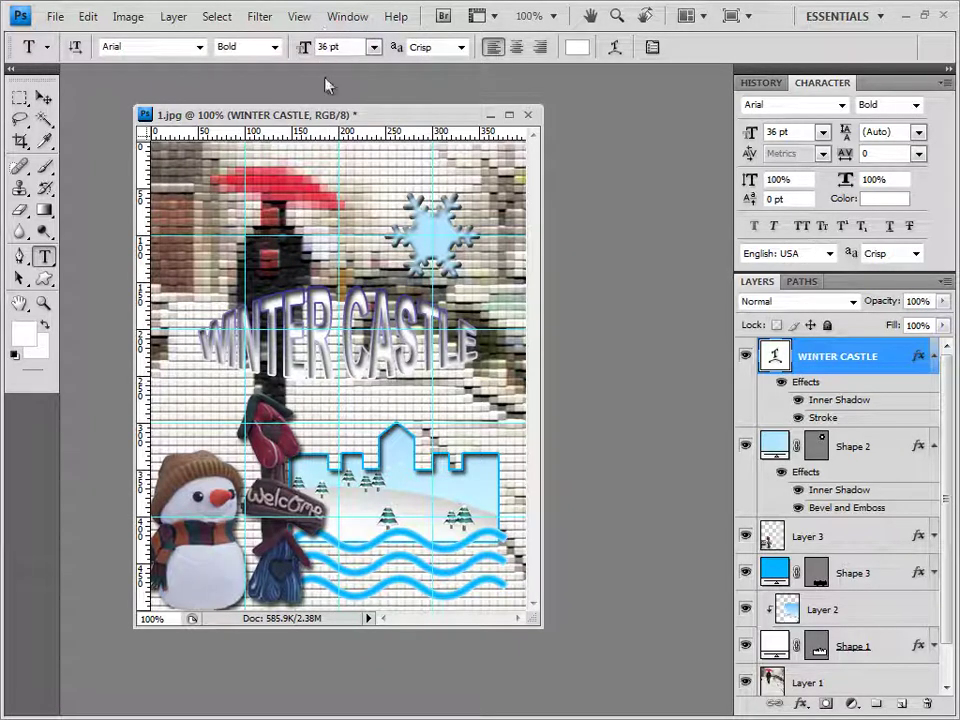
{"action": "left_click", "coordinate": [44, 99]}
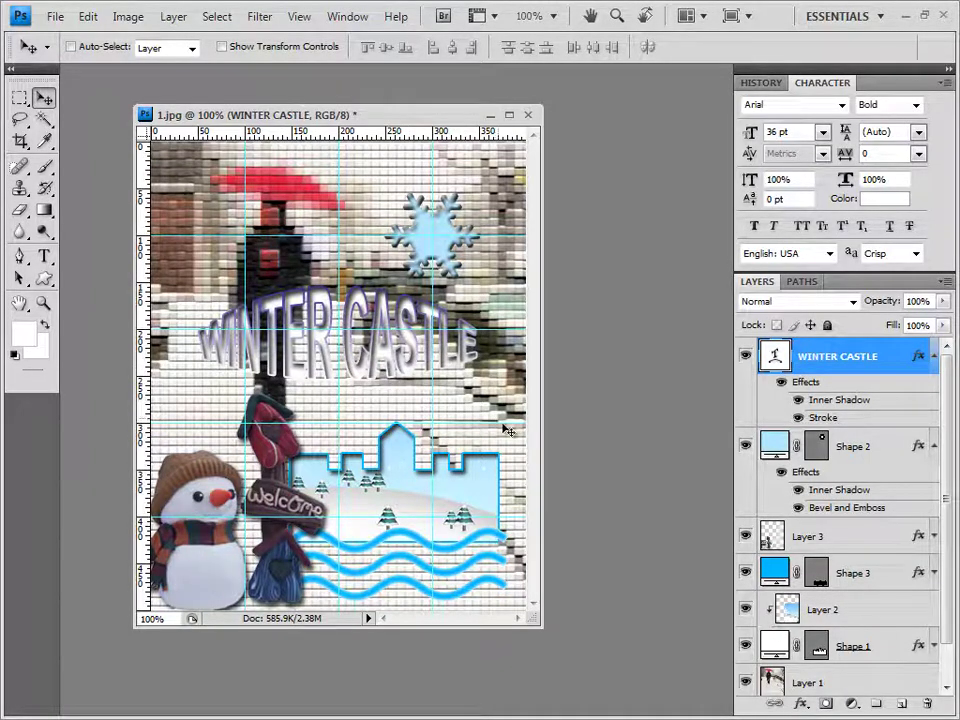
Save the layered document as 1.psd in the GTQ folder in Photoshop format, with Maximize compatibility on
{"action": "left_click_drag", "start_coordinate": [388, 115], "coordinate": [446, 119]}
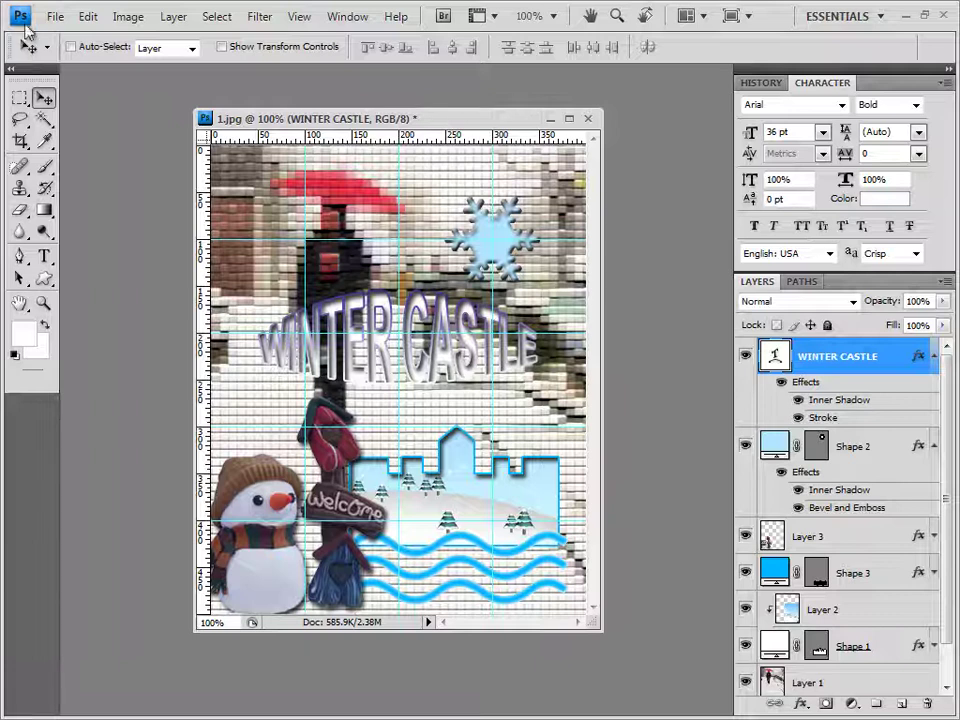
{"action": "left_click", "coordinate": [55, 16]}
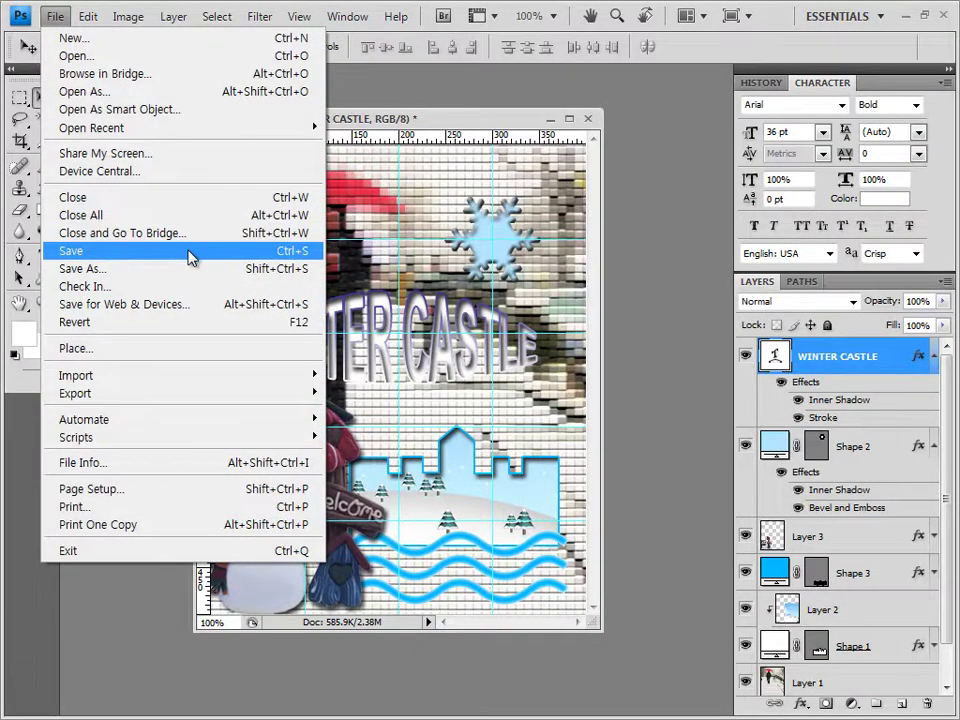
{"action": "left_click", "coordinate": [190, 258]}
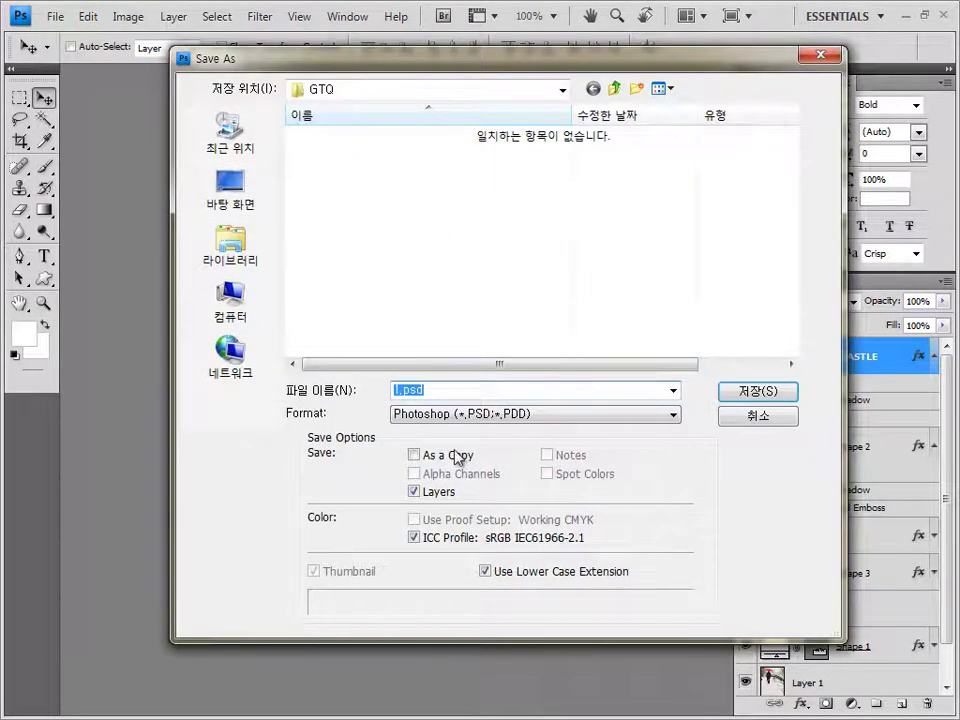
{"action": "left_click", "coordinate": [766, 398]}
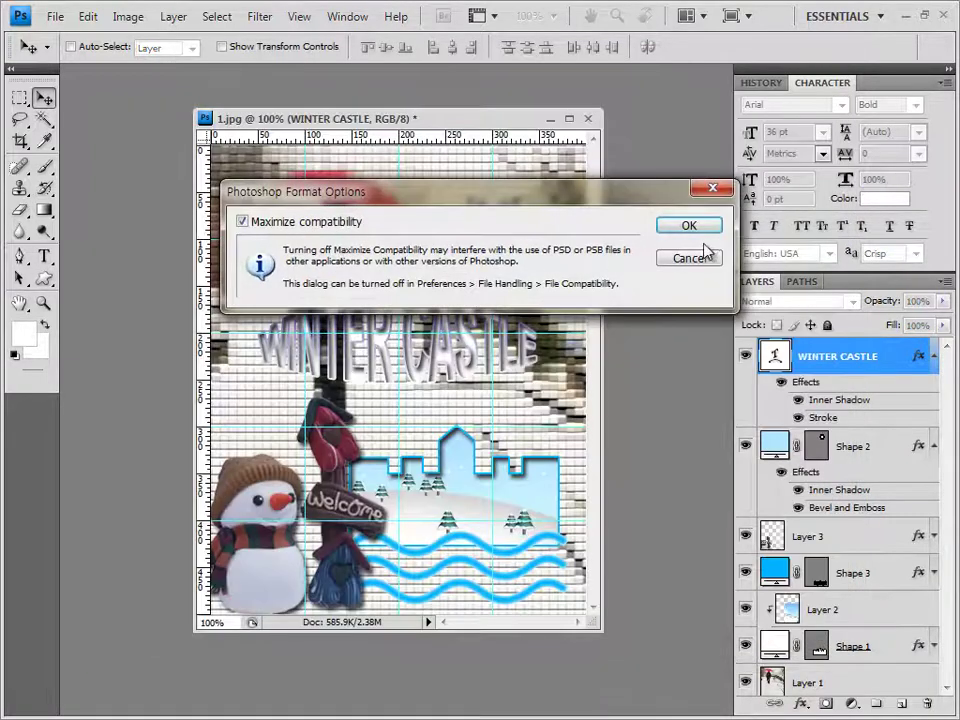
{"action": "key", "text": "Return"}
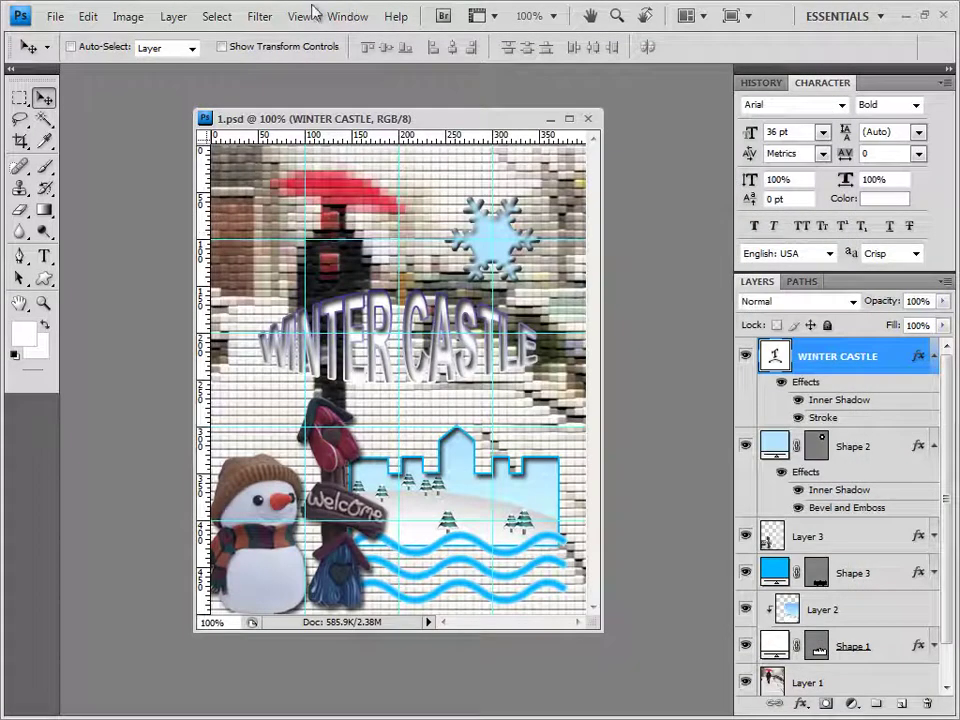
Clear all the guides from the 1.psd document
{"action": "left_click", "coordinate": [308, 17]}
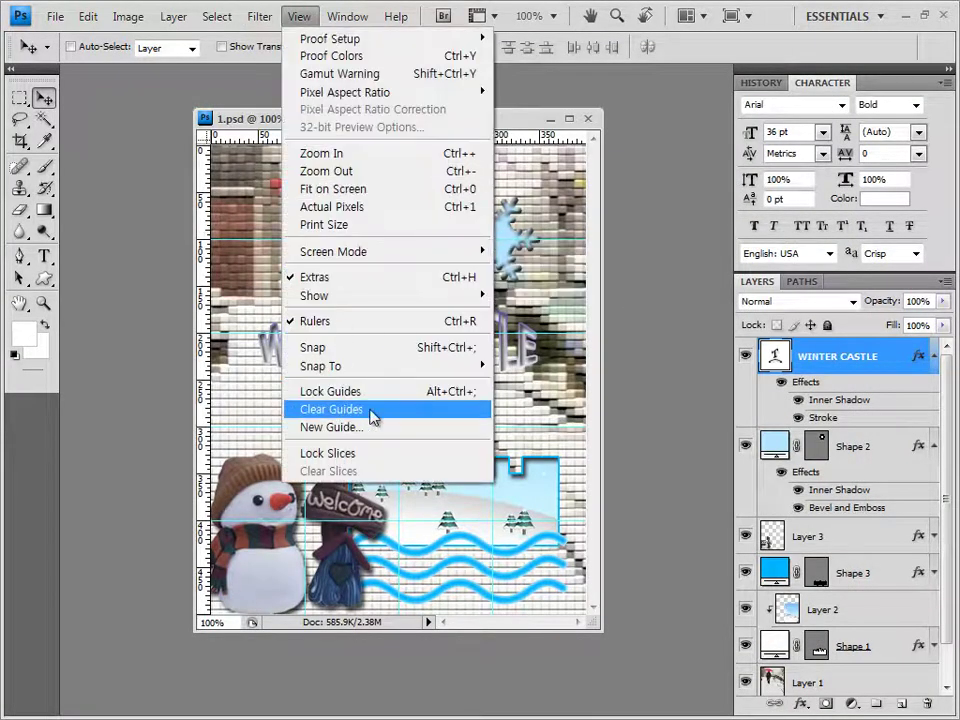
{"action": "left_click", "coordinate": [370, 410]}
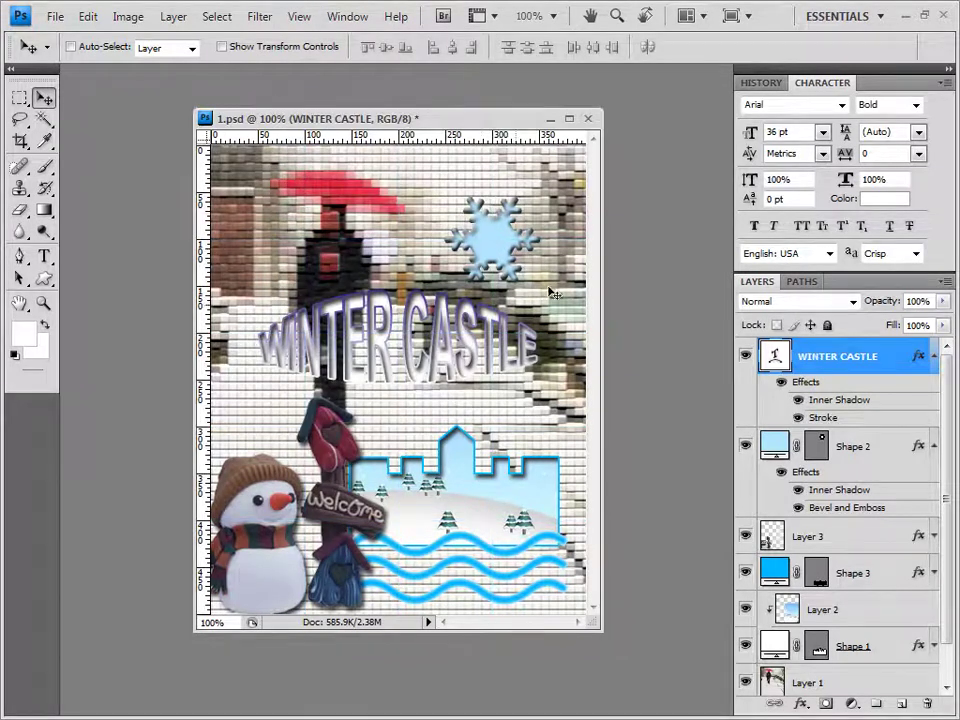
{"action": "left_click_drag", "start_coordinate": [345, 119], "coordinate": [333, 118]}
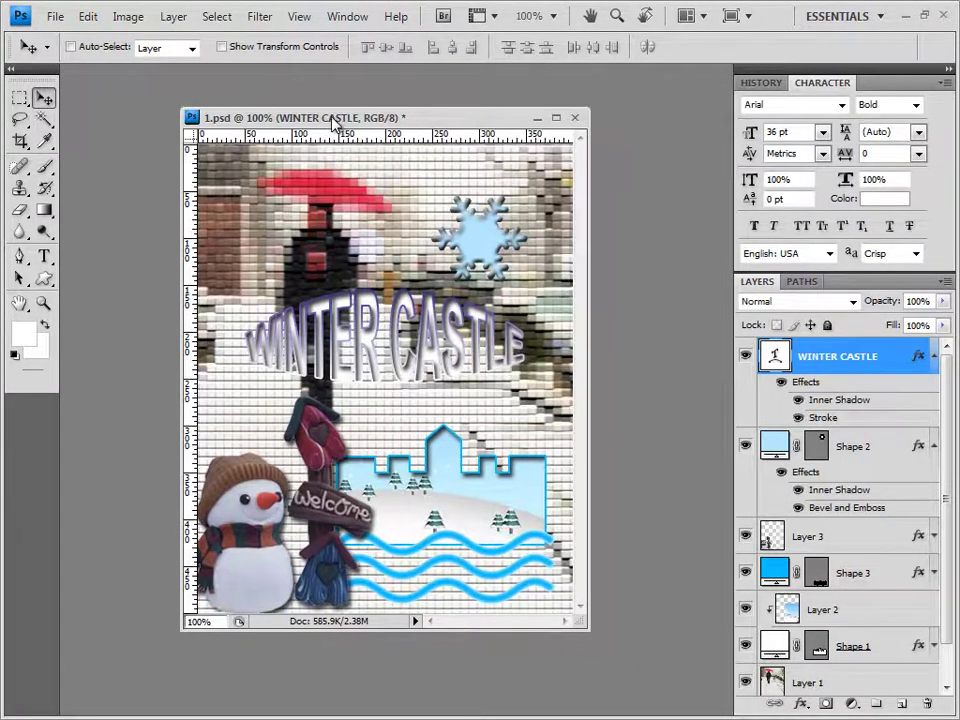
Save a JPEG copy in the GTQ folder, naming it with the examinee number, the full name and 1, separated by hyphens
{"action": "left_click", "coordinate": [55, 17]}
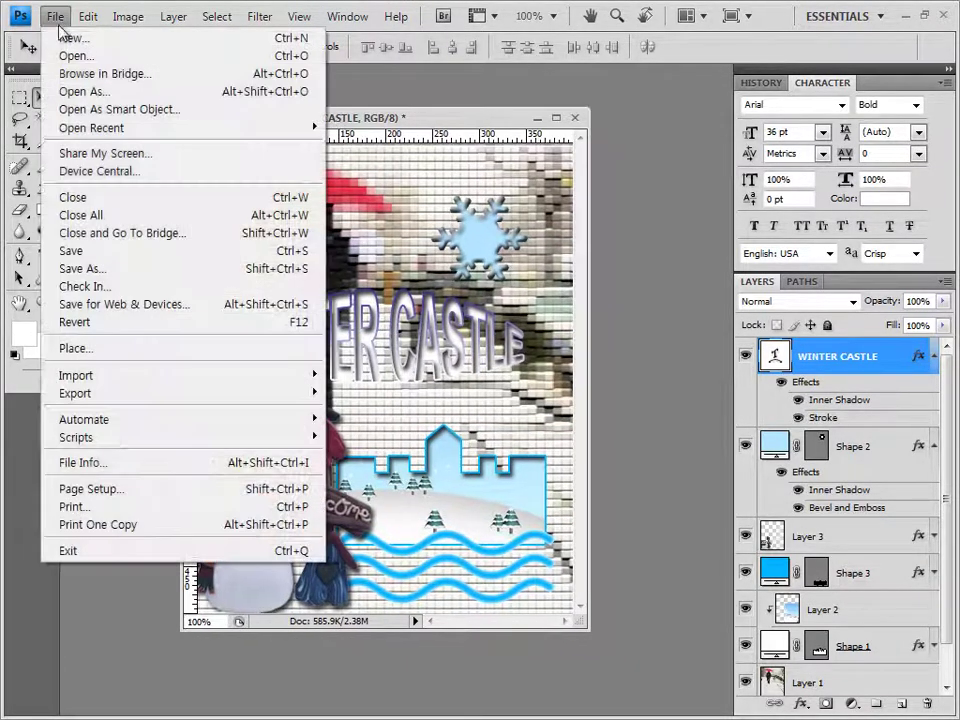
{"action": "left_click", "coordinate": [100, 269]}
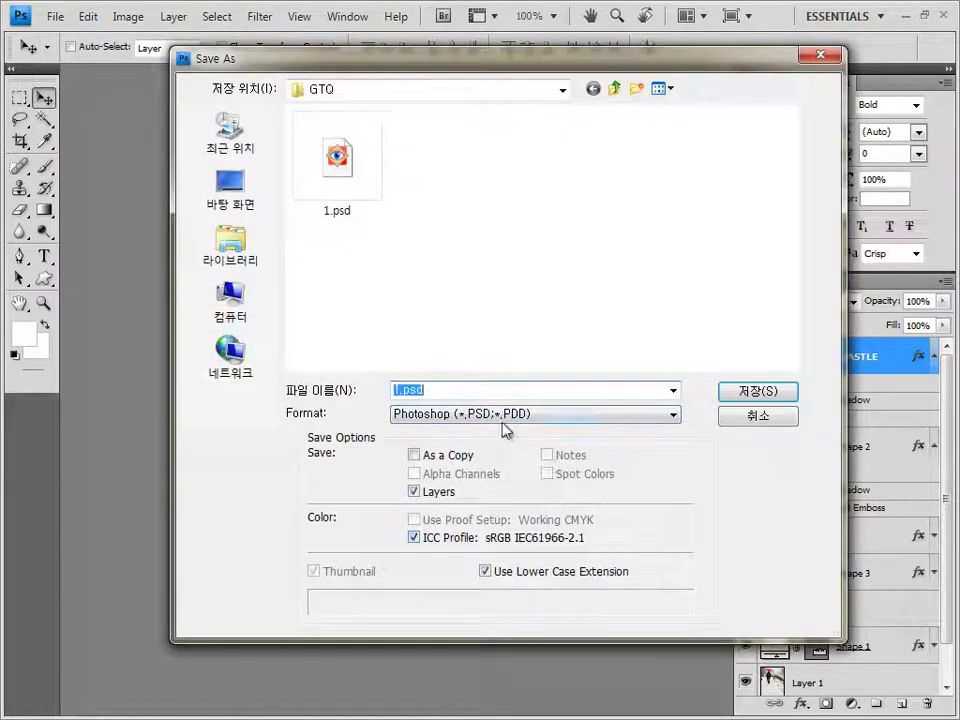
{"action": "left_click", "coordinate": [505, 414]}
{"action": "left_click", "coordinate": [440, 521]}
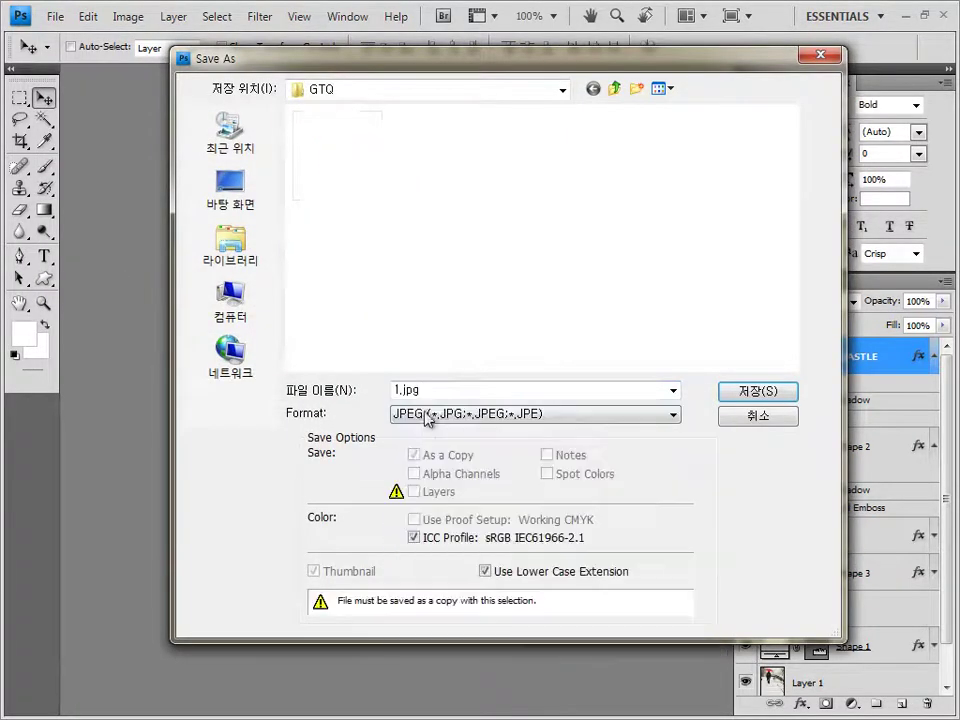
{"action": "left_click", "coordinate": [398, 391]}
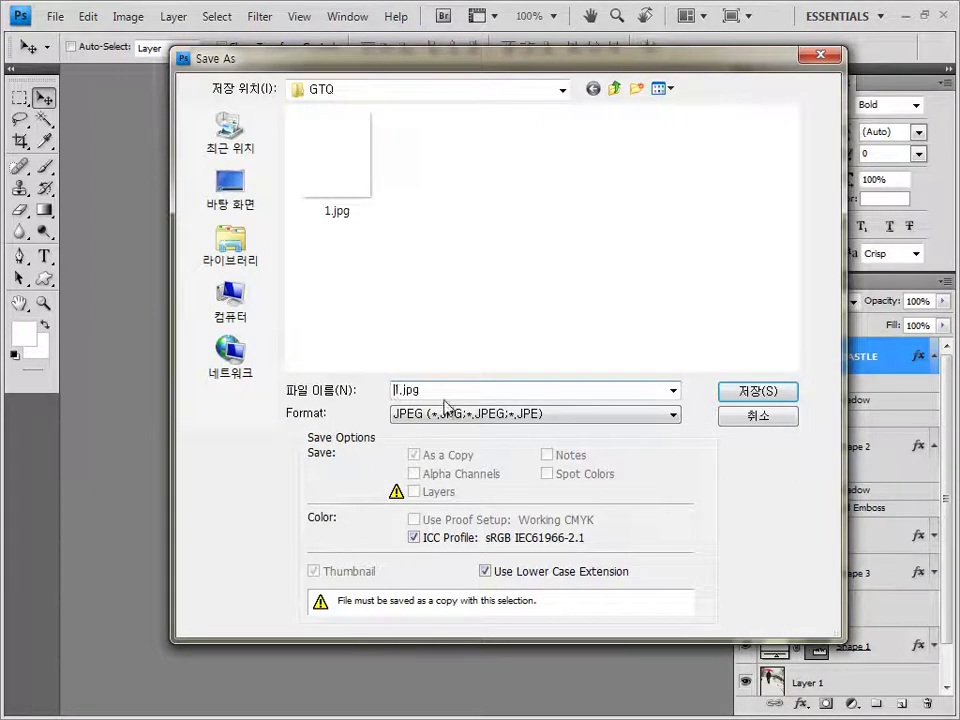
{"action": "type", "text": "0123456789"}
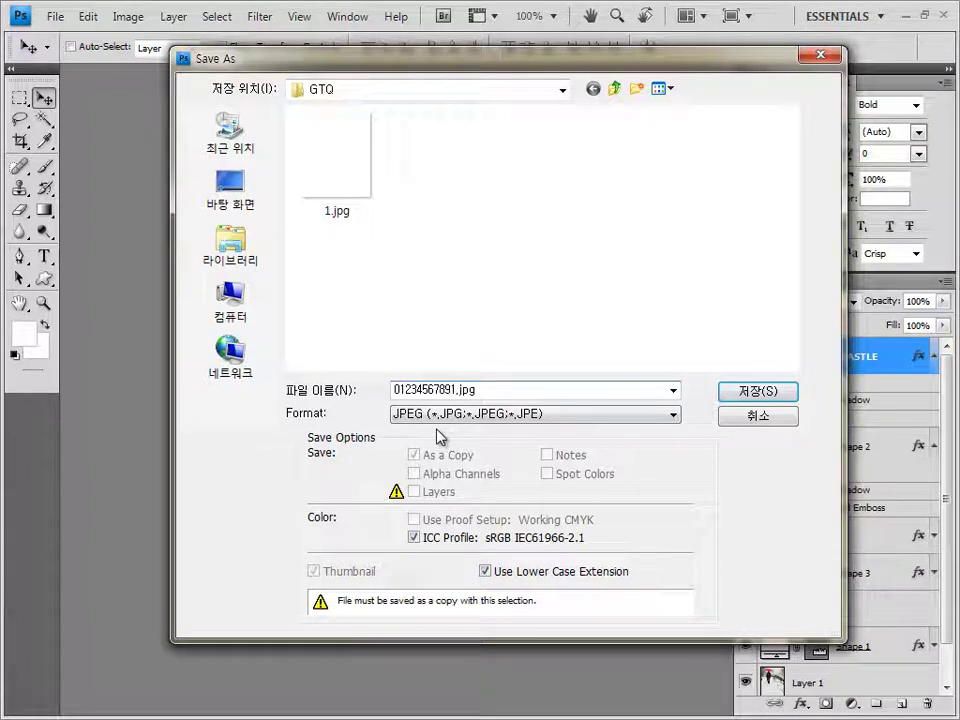
{"action": "type", "text": "-"}
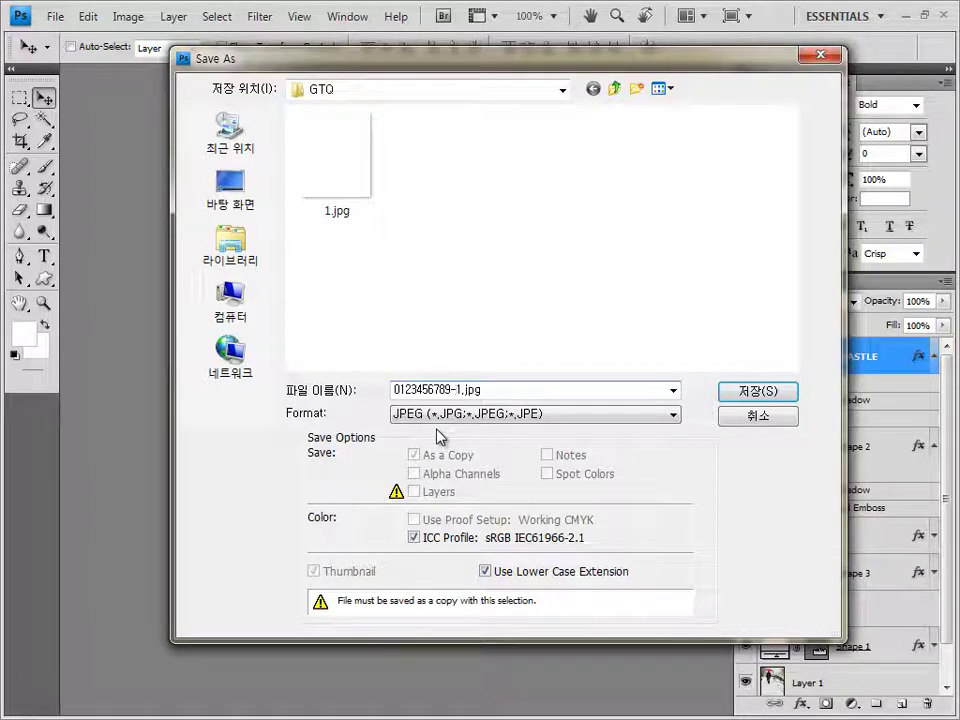
{"action": "type", "text": "홍길동-"}
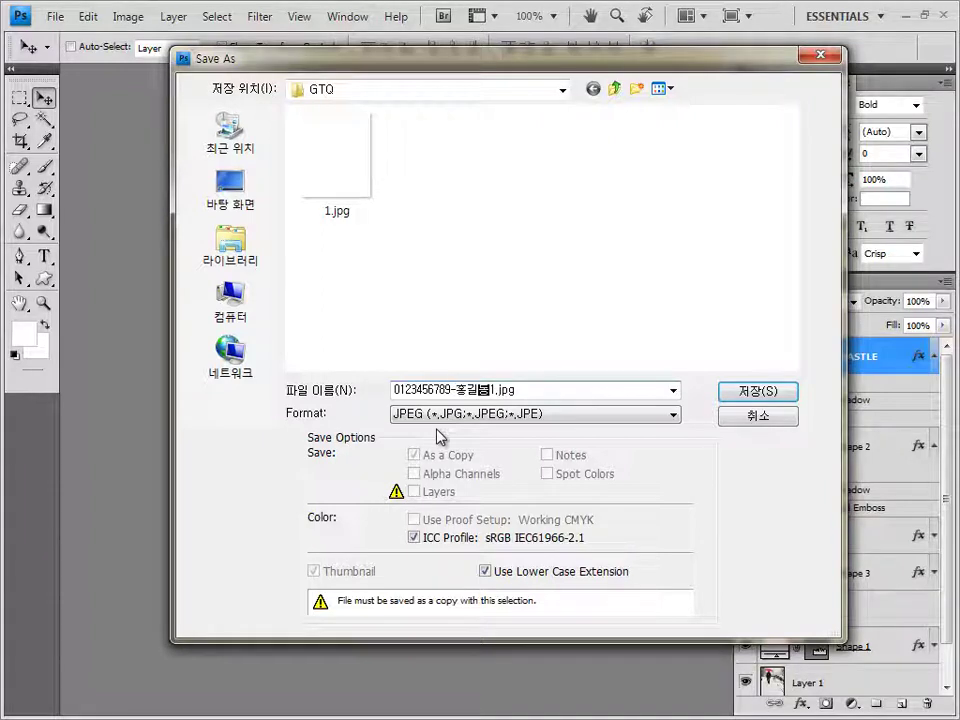
{"action": "left_click", "coordinate": [757, 395]}
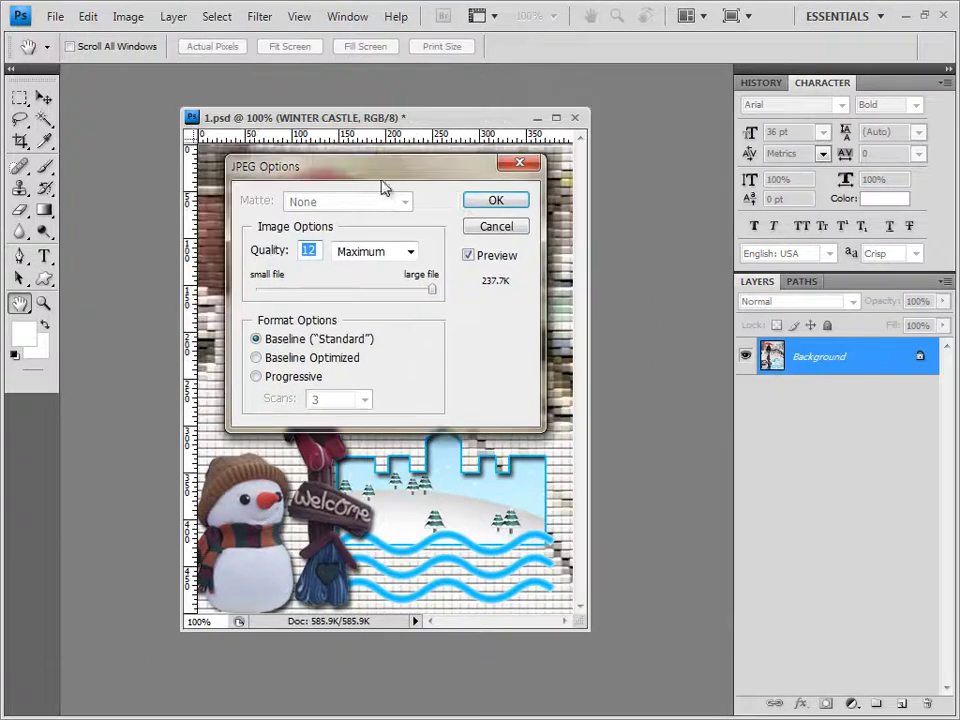
Set the JPEG quality to 8 and finish writing the JPEG copy with the Baseline ("Standard") format
{"action": "left_click_drag", "start_coordinate": [381, 172], "coordinate": [460, 186]}
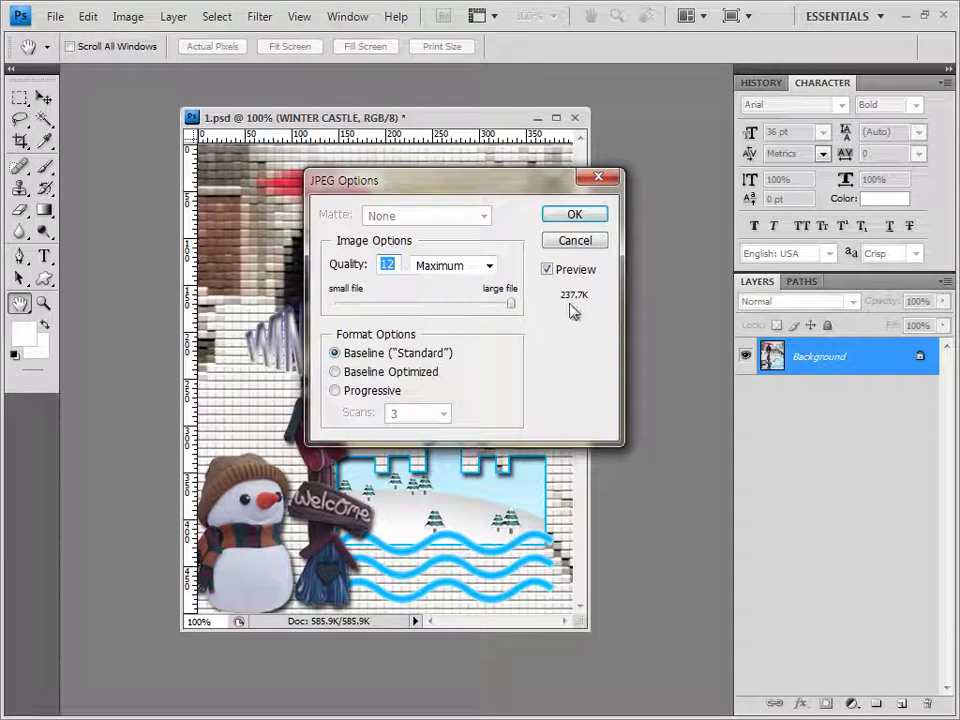
{"action": "type", "text": "8"}
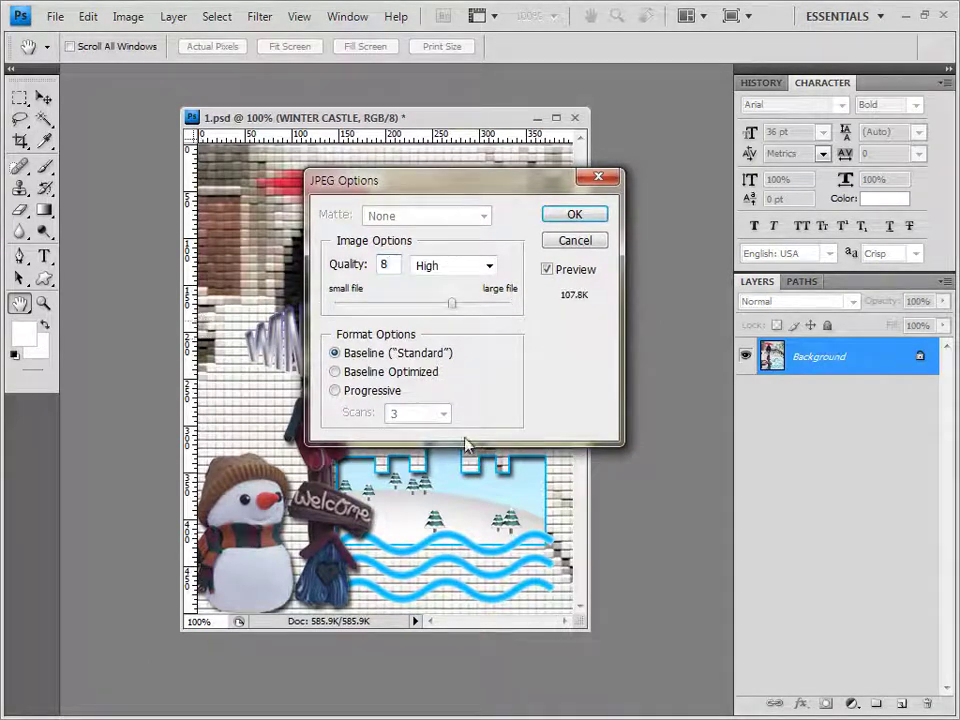
{"action": "left_click", "coordinate": [577, 214]}
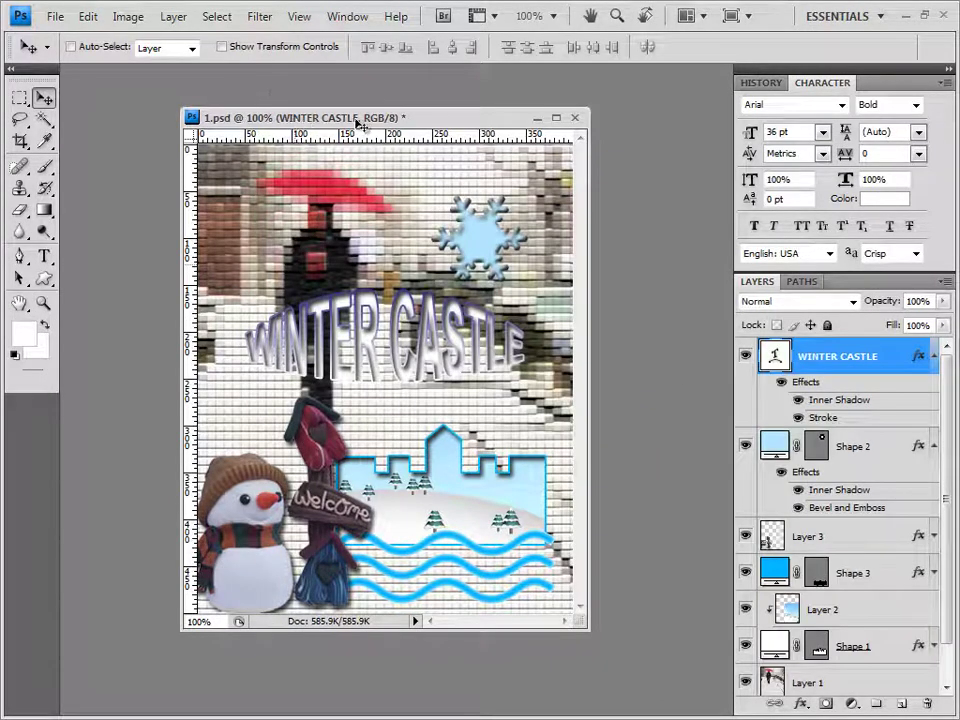
Resize the image to 40 pixels wide by 50 pixels high with proportions constrained
{"action": "left_click", "coordinate": [128, 16]}
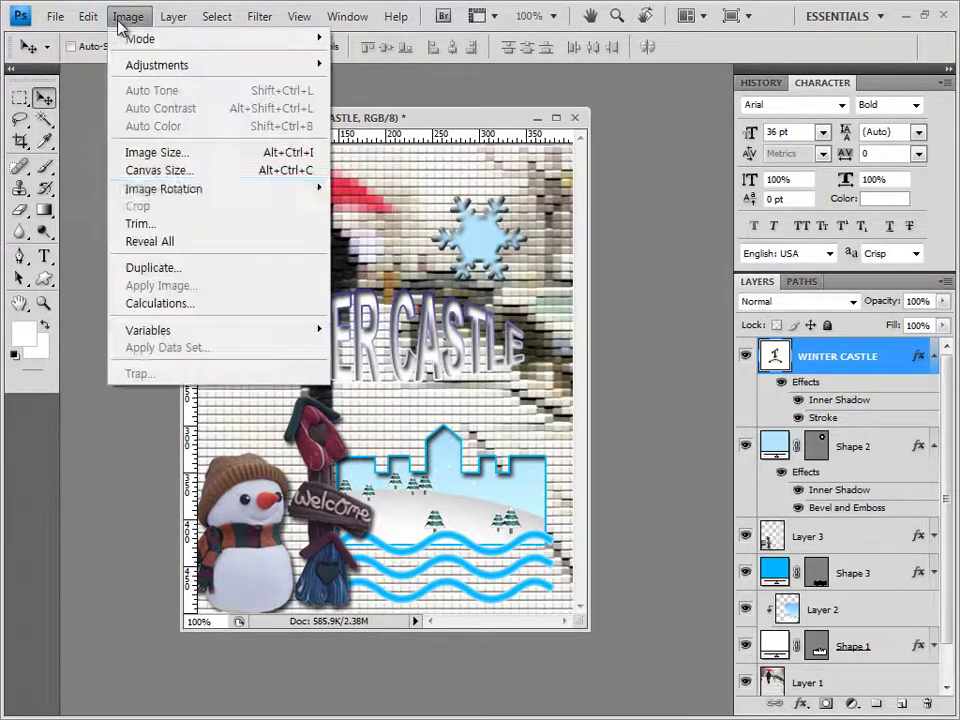
{"action": "left_click", "coordinate": [165, 154]}
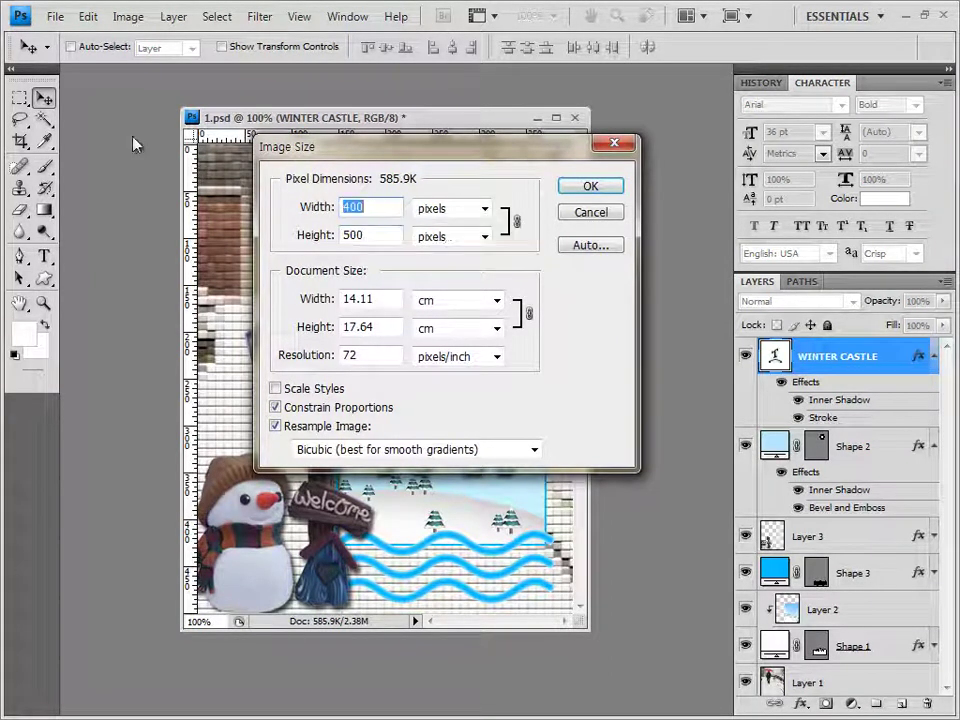
{"action": "type", "text": "40"}
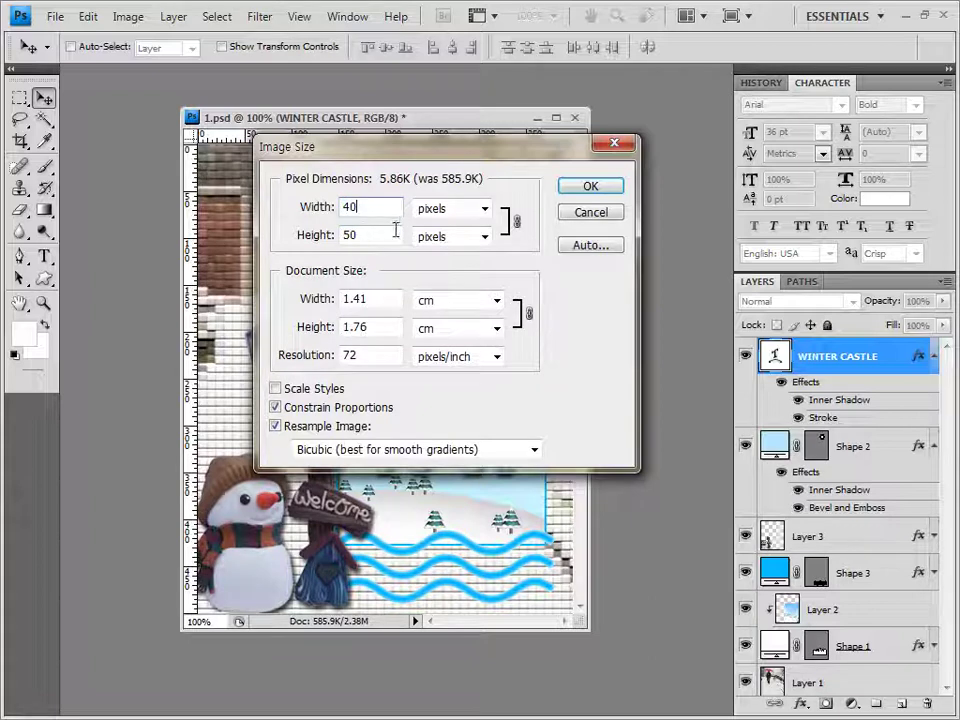
{"action": "left_click", "coordinate": [608, 189]}
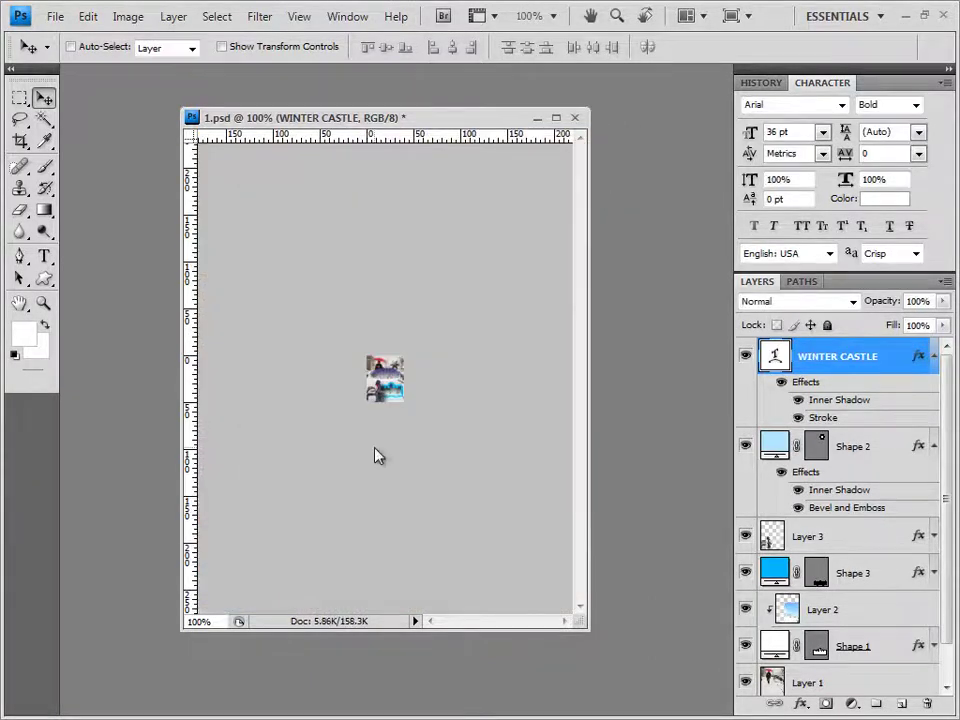
Save the reduced image in Photoshop PSD format under the same base name as the existing JPEG copy, and close the document
{"action": "left_click", "coordinate": [56, 18]}
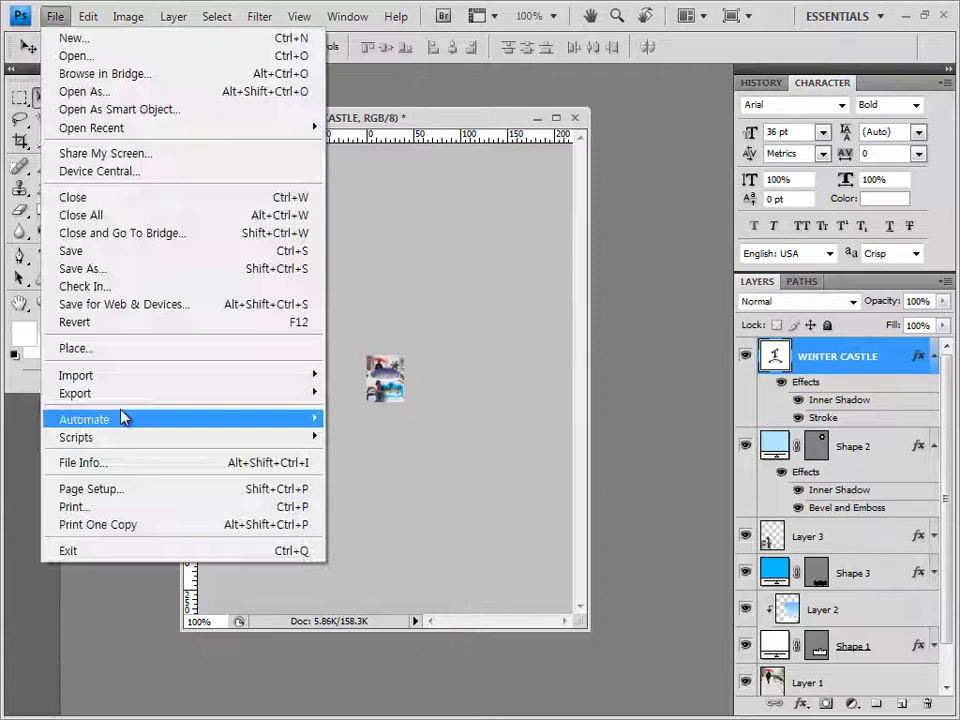
{"action": "left_click", "coordinate": [115, 269]}
{"action": "left_click", "coordinate": [463, 413]}
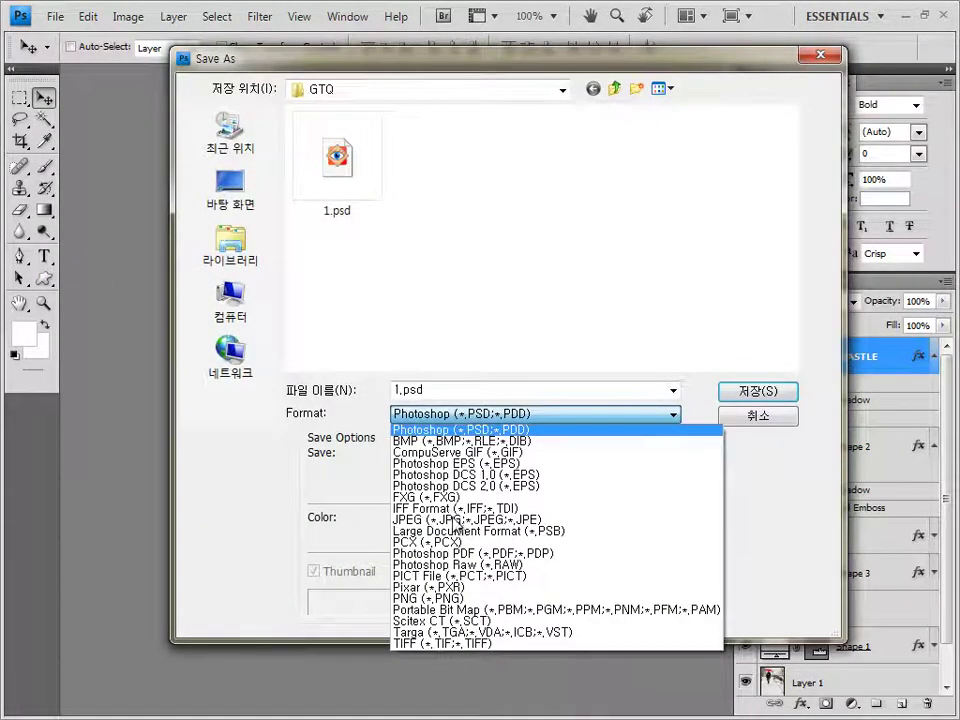
{"action": "left_click", "coordinate": [456, 520]}
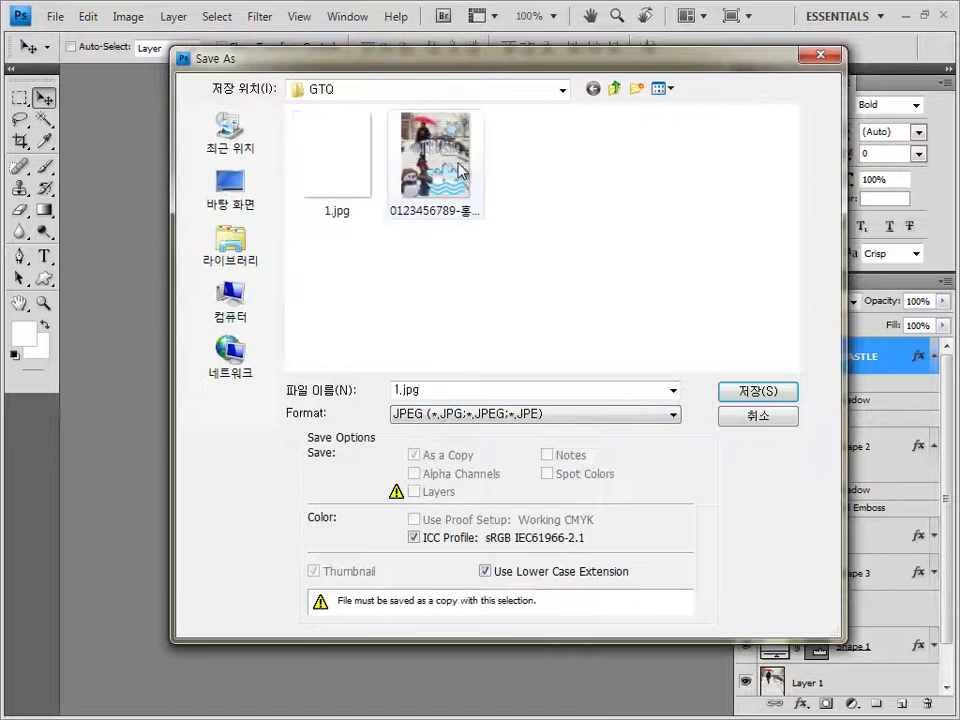
{"action": "left_click", "coordinate": [462, 172]}
{"action": "left_click", "coordinate": [527, 414]}
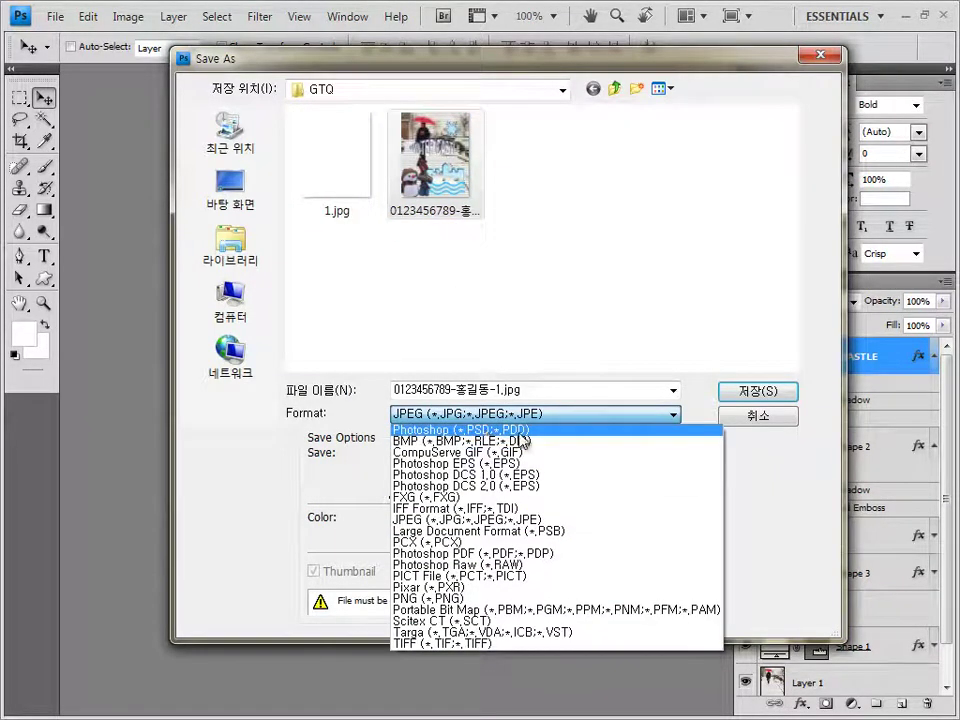
{"action": "left_click", "coordinate": [520, 431]}
{"action": "double_click", "coordinate": [501, 389]}
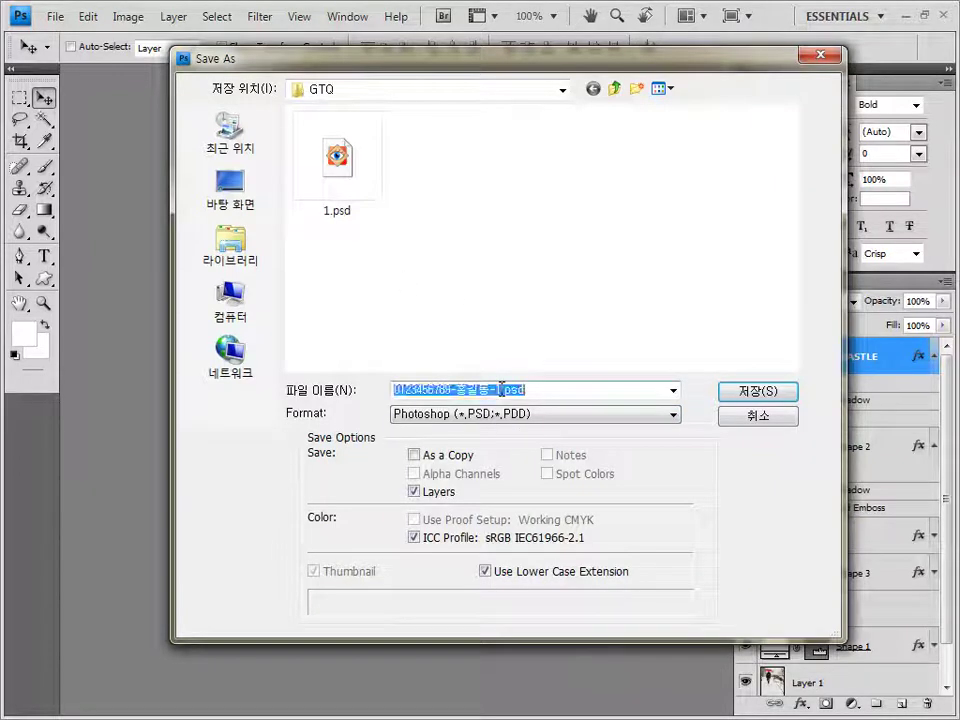
{"action": "left_click_drag", "start_coordinate": [502, 389], "coordinate": [553, 401]}
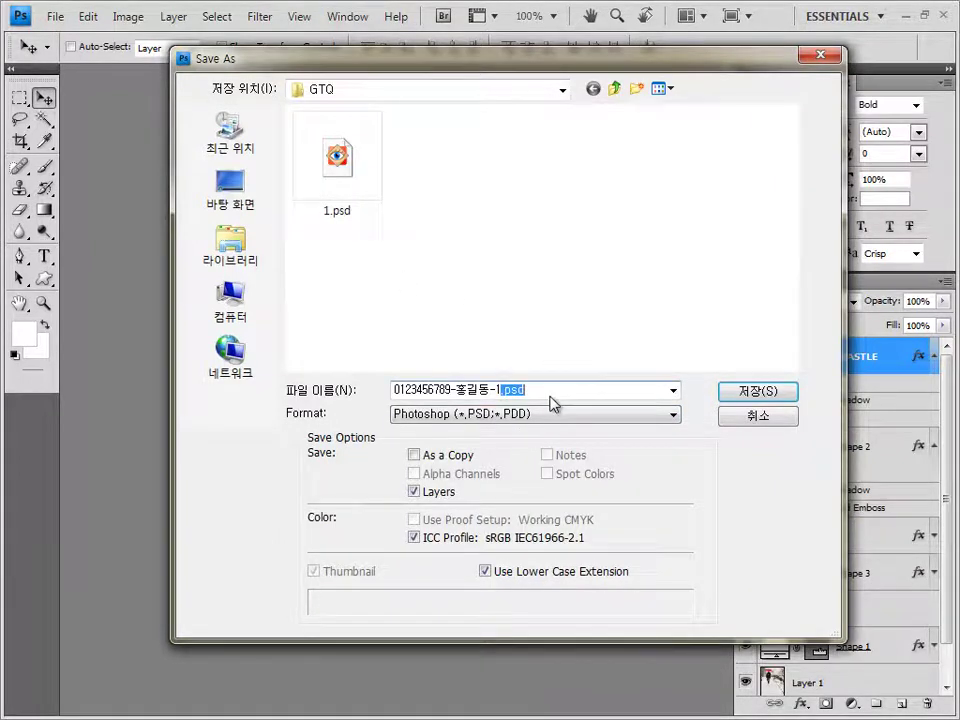
{"action": "left_click", "coordinate": [759, 391]}
{"action": "key", "text": "Return"}
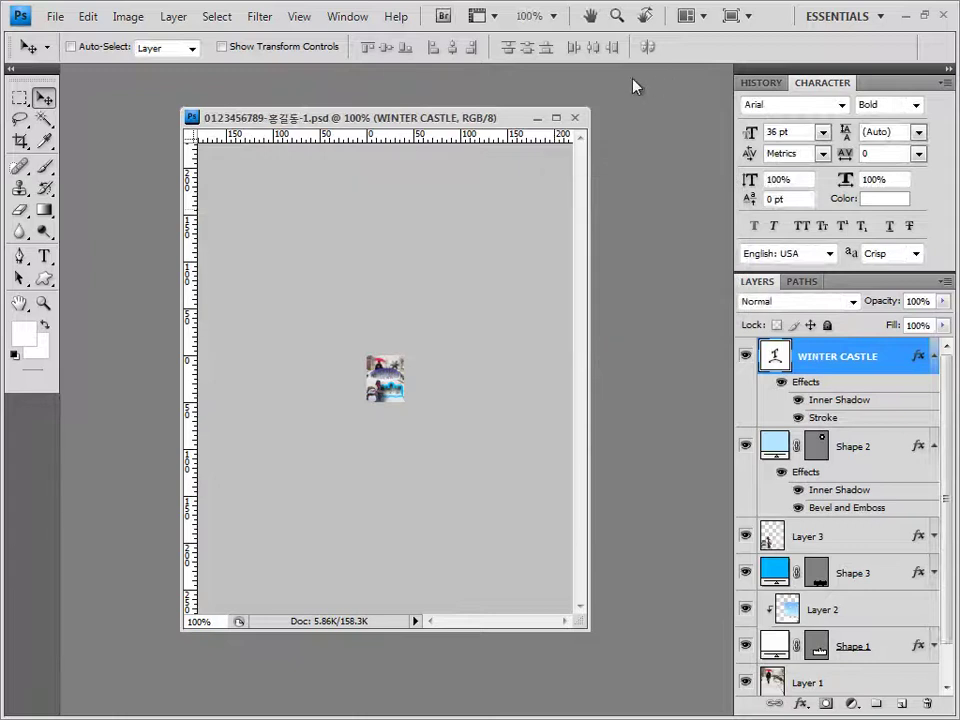
{"action": "left_click", "coordinate": [576, 117]}
Check the GTQ folder for the saved JPEG and PSD submission files in a simple list view, without opening any
{"action": "double_click", "coordinate": [392, 281]}
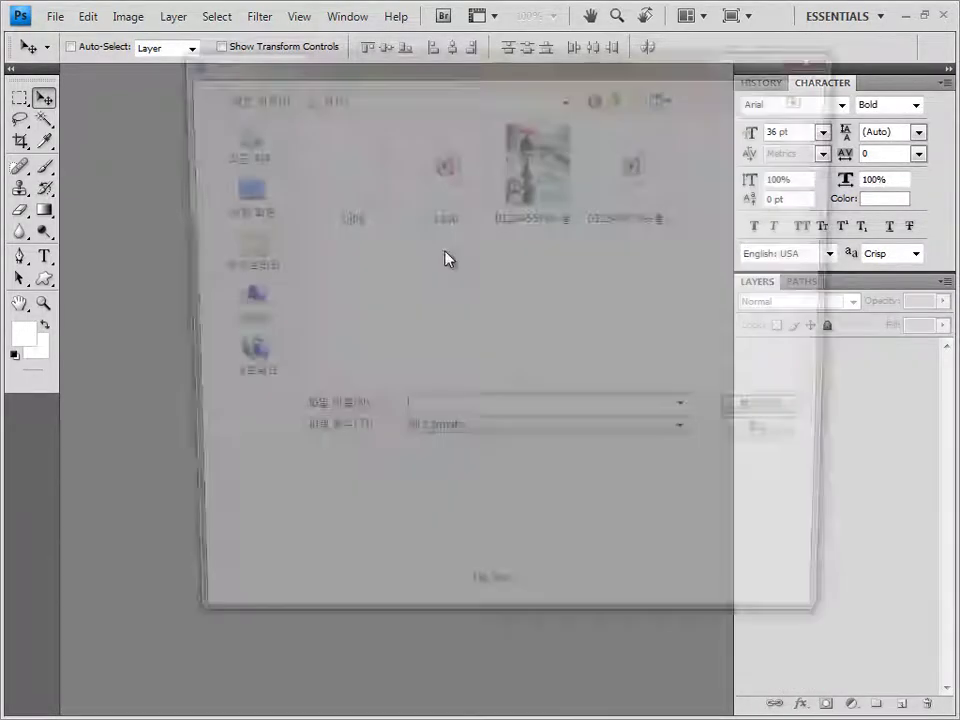
{"action": "left_click", "coordinate": [669, 96]}
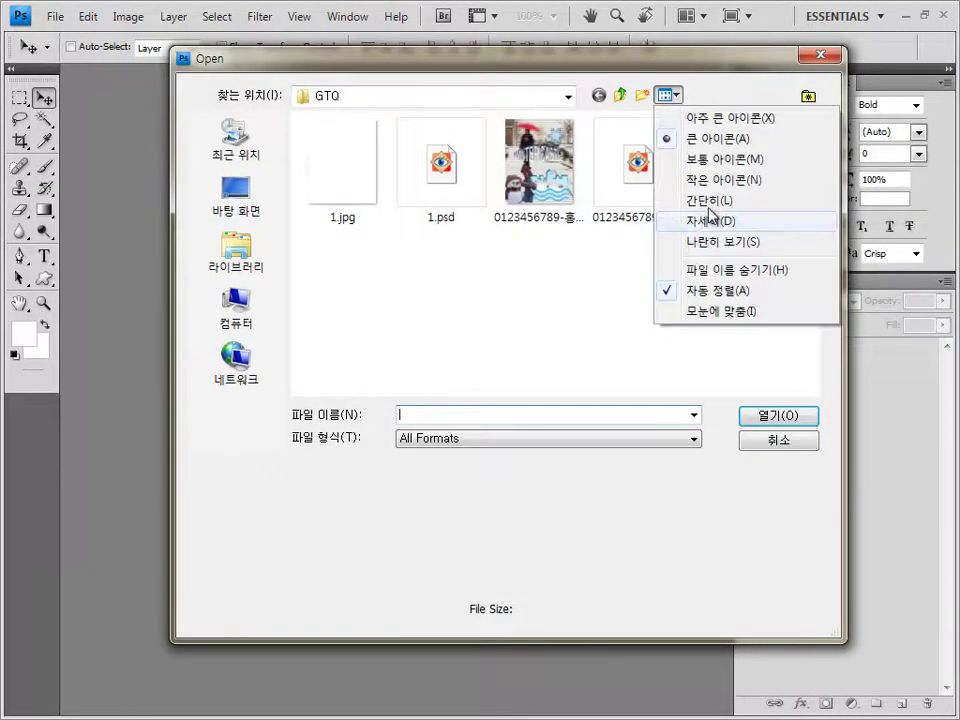
{"action": "left_click", "coordinate": [709, 204]}
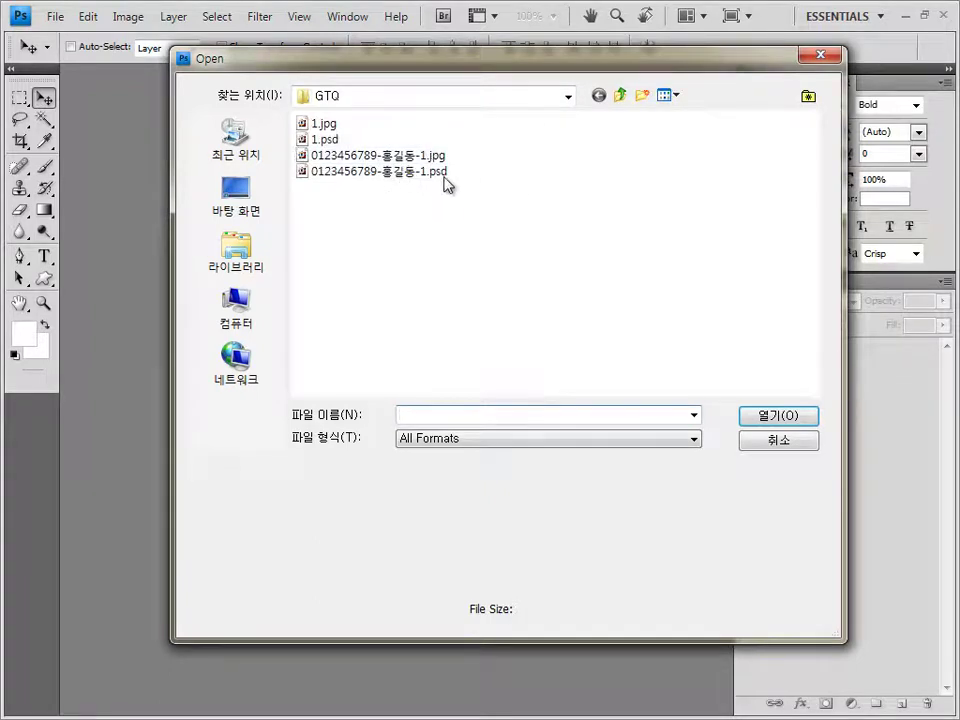
{"action": "left_click_drag", "start_coordinate": [466, 196], "coordinate": [338, 168]}
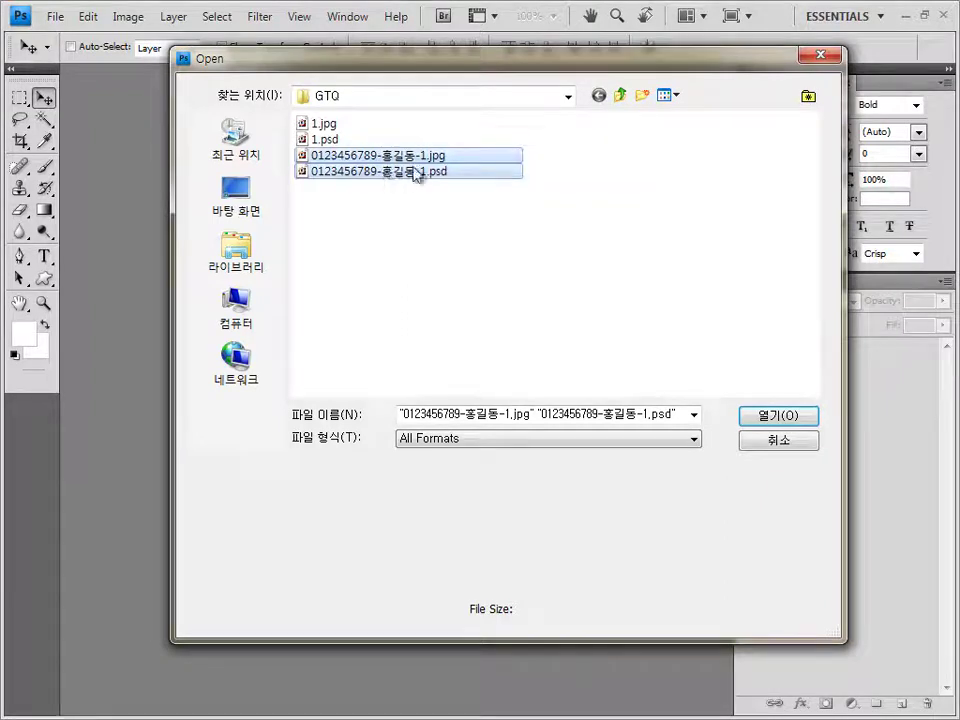
{"action": "left_click", "coordinate": [455, 213]}
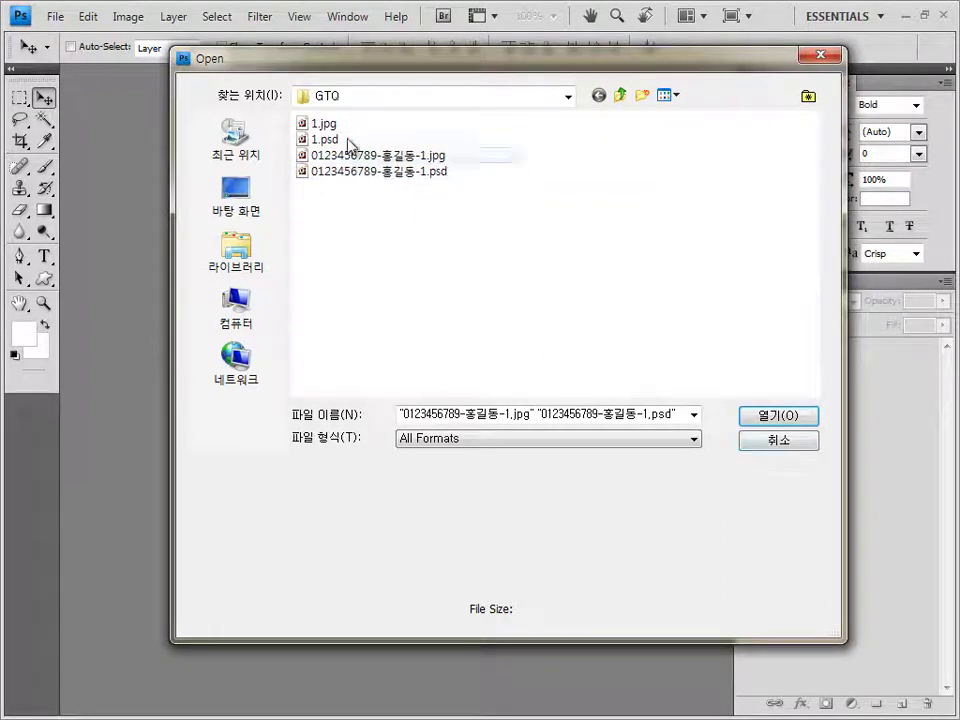
{"action": "left_click", "coordinate": [799, 443]}
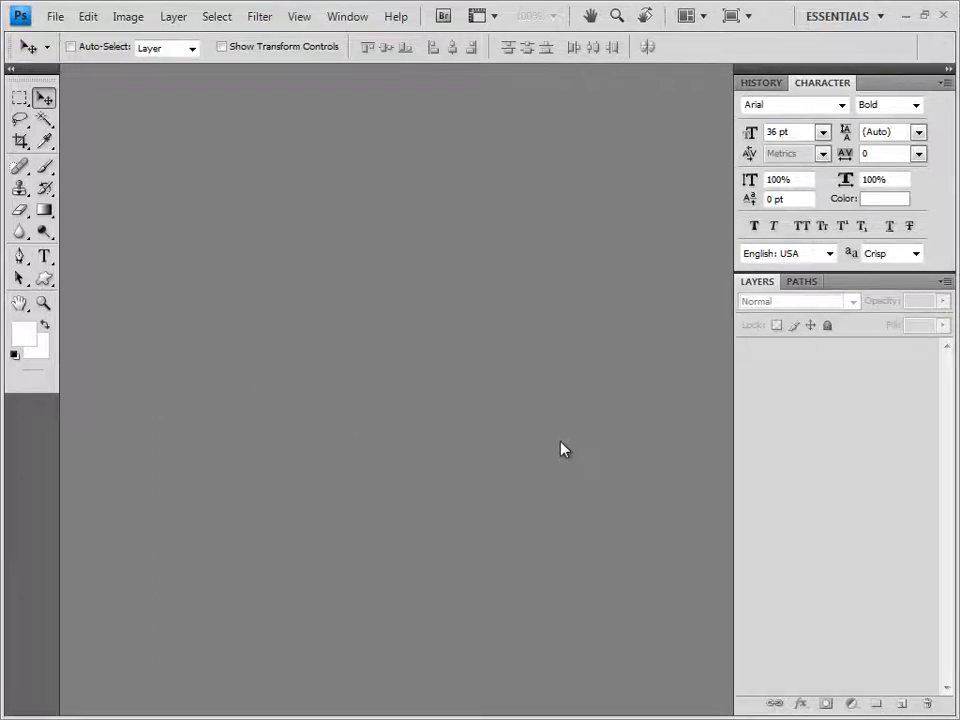
Create a new 400 by 500 pixel, 72 ppi RGB document in a floating window with guides every 100 pixels
{"action": "key", "text": "ctrl+n"}
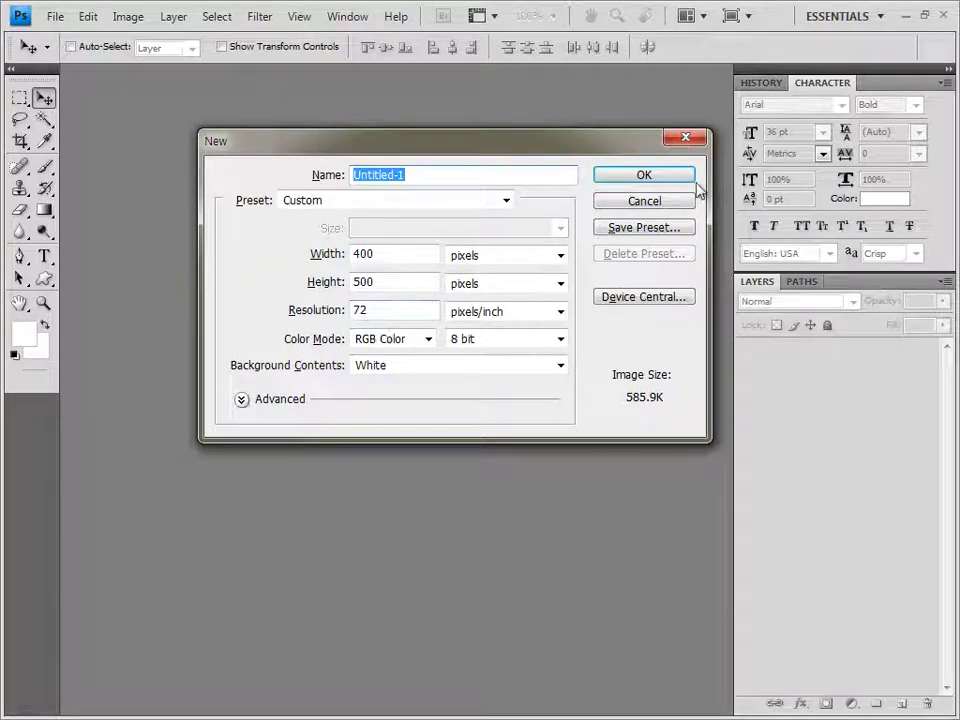
{"action": "left_click", "coordinate": [660, 179]}
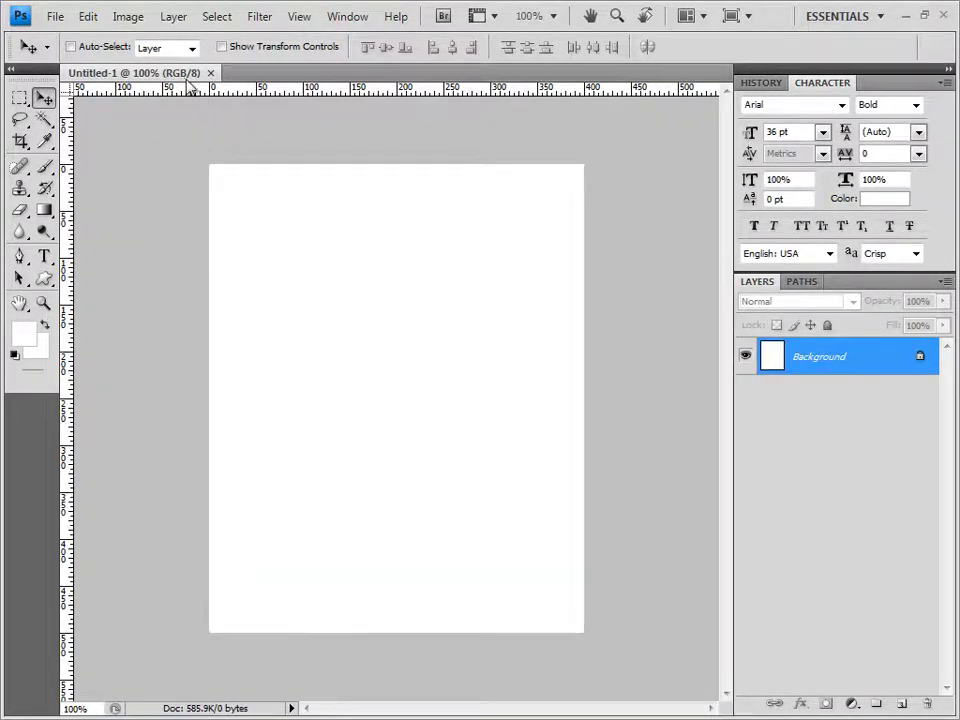
{"action": "left_click_drag", "start_coordinate": [110, 70], "coordinate": [209, 216]}
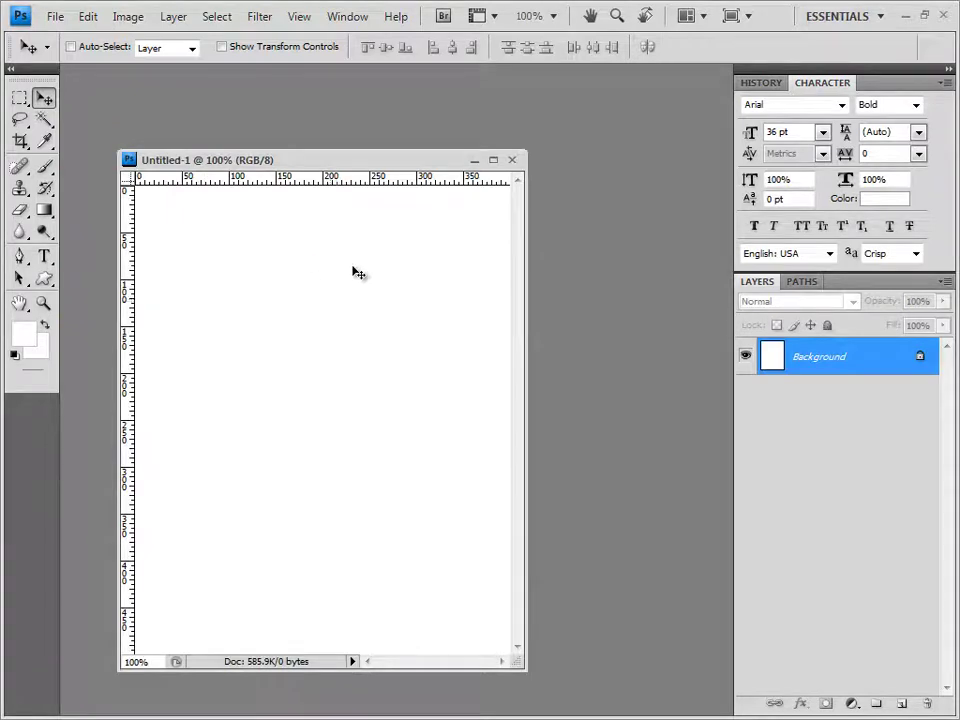
{"action": "key", "text": "F2"}
{"action": "left_click_drag", "start_coordinate": [323, 163], "coordinate": [391, 152]}
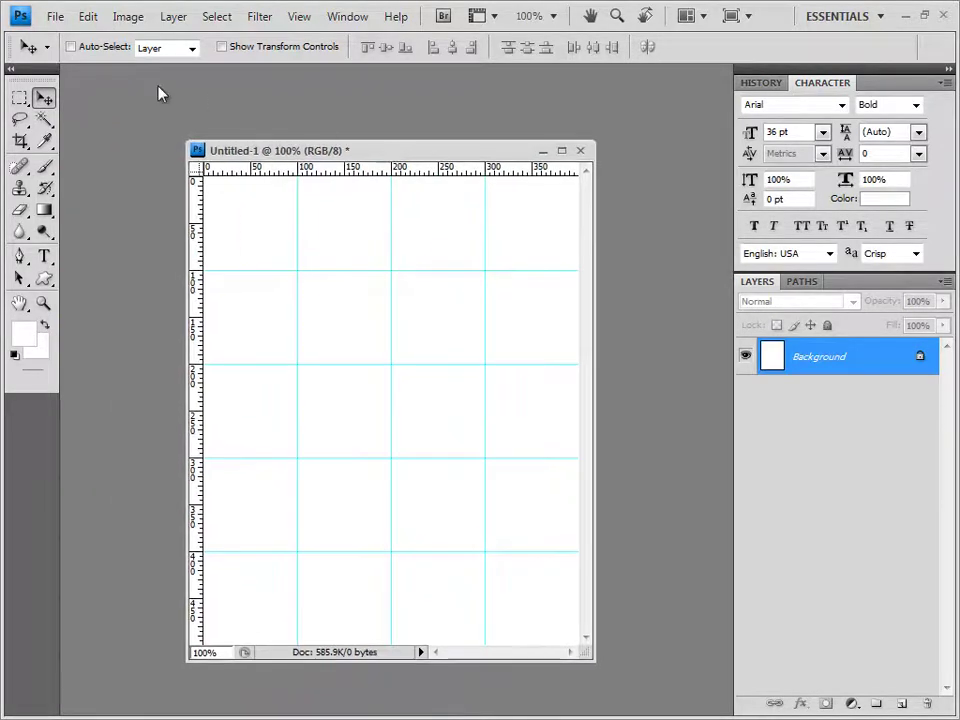
Save the new document in the GTQ folder as 2 in Photoshop PSD format
{"action": "left_click", "coordinate": [57, 17]}
{"action": "left_click", "coordinate": [118, 275]}
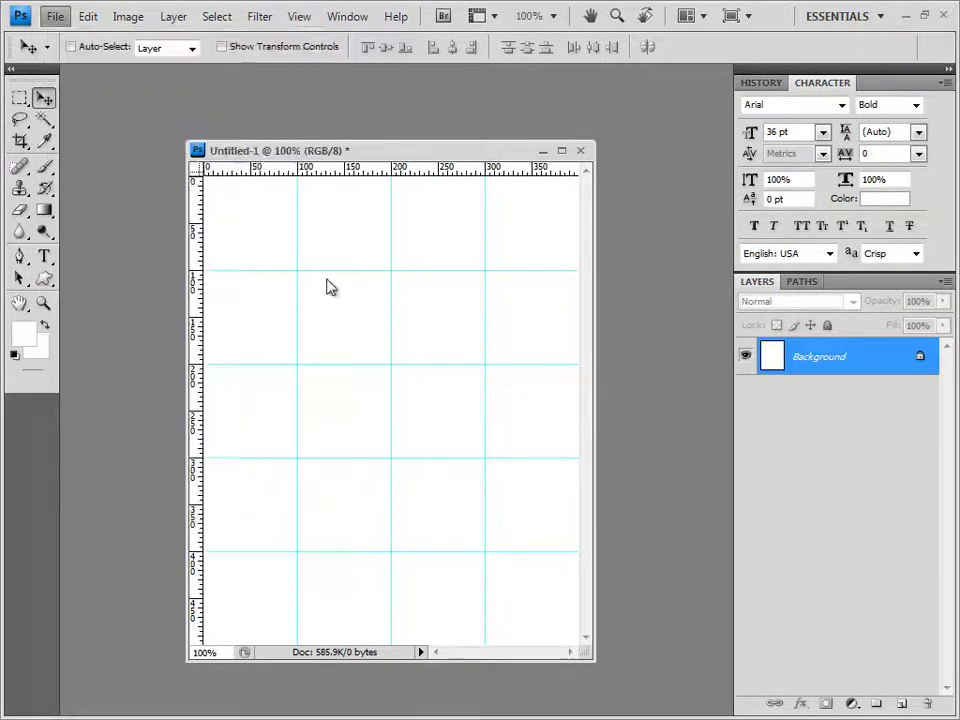
{"action": "type", "text": "2"}
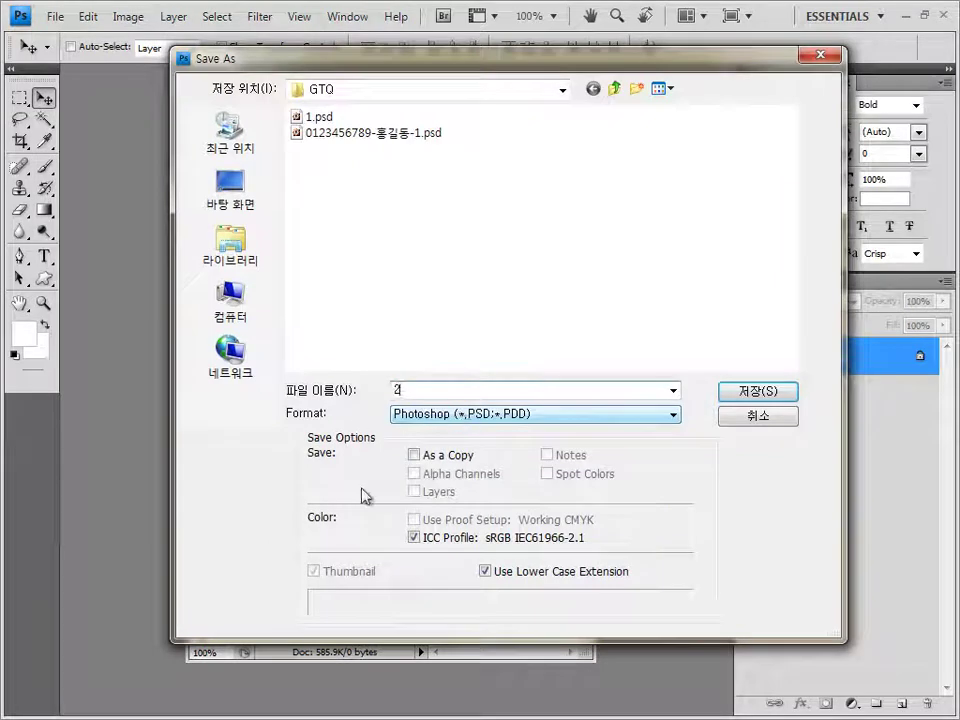
{"action": "left_click", "coordinate": [758, 391]}
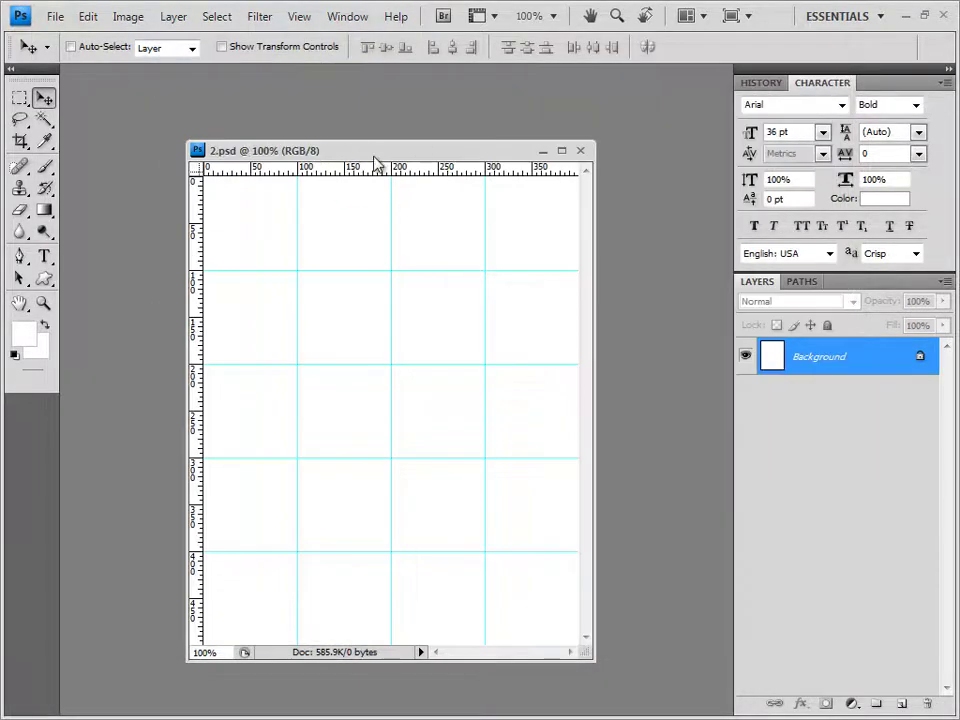
{"action": "left_click_drag", "start_coordinate": [378, 135], "coordinate": [337, 150]}
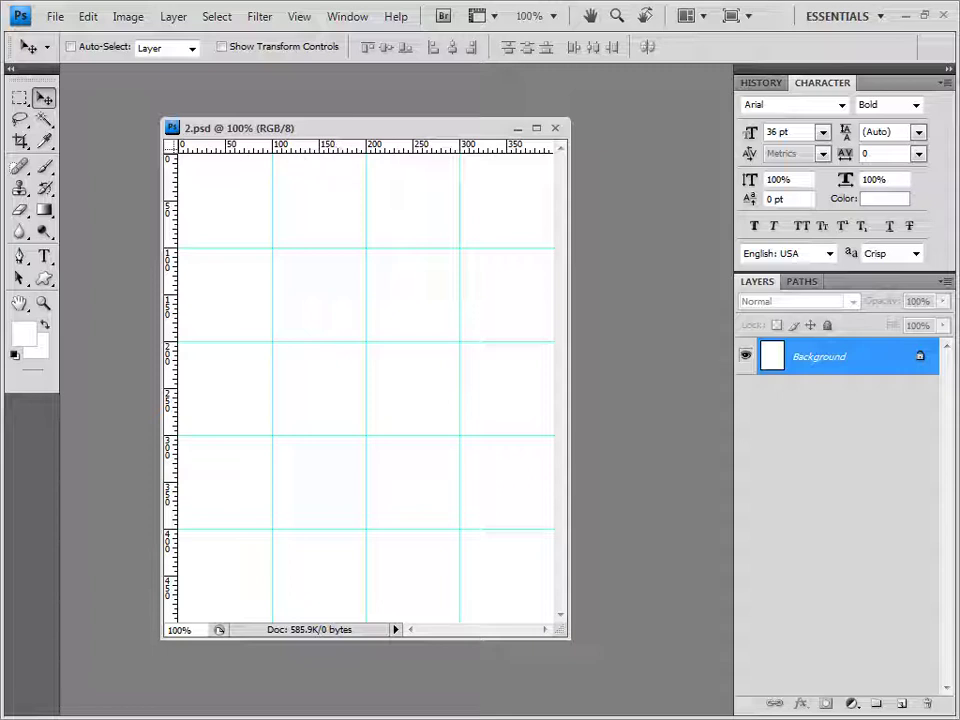
Open 1급-4.jpg from the 기출문제03 folder, copy the whole image into 2.psd as a new layer, and close the source
{"action": "key", "text": "alt+Tab"}
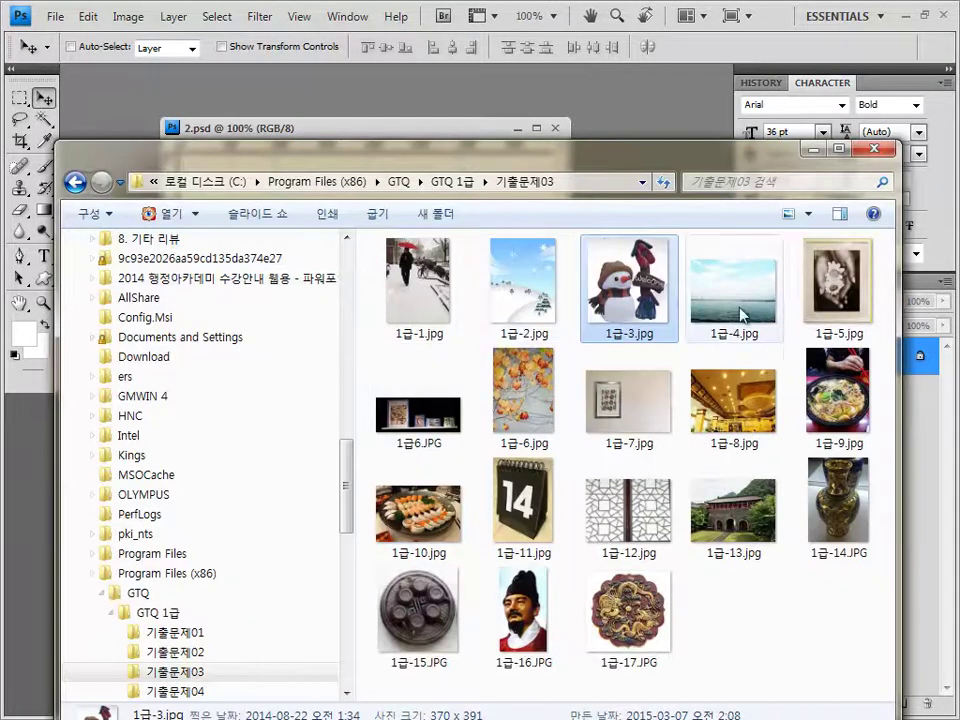
{"action": "left_click_drag", "start_coordinate": [715, 238], "coordinate": [716, 47]}
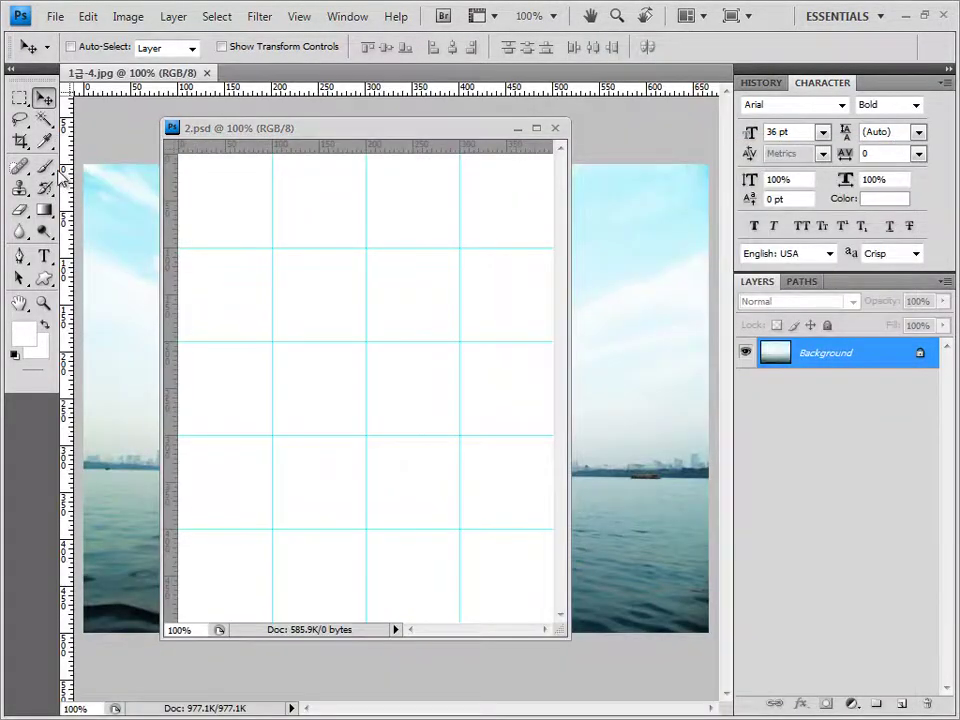
{"action": "left_click_drag", "start_coordinate": [125, 80], "coordinate": [371, 343]}
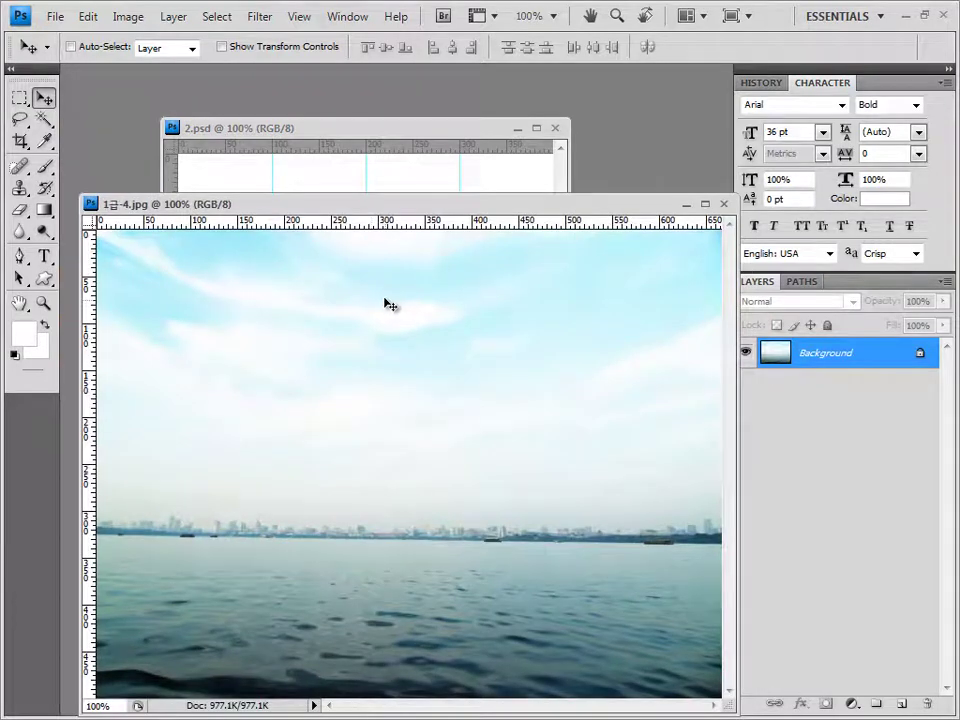
{"action": "key", "text": "ctrl+a"}
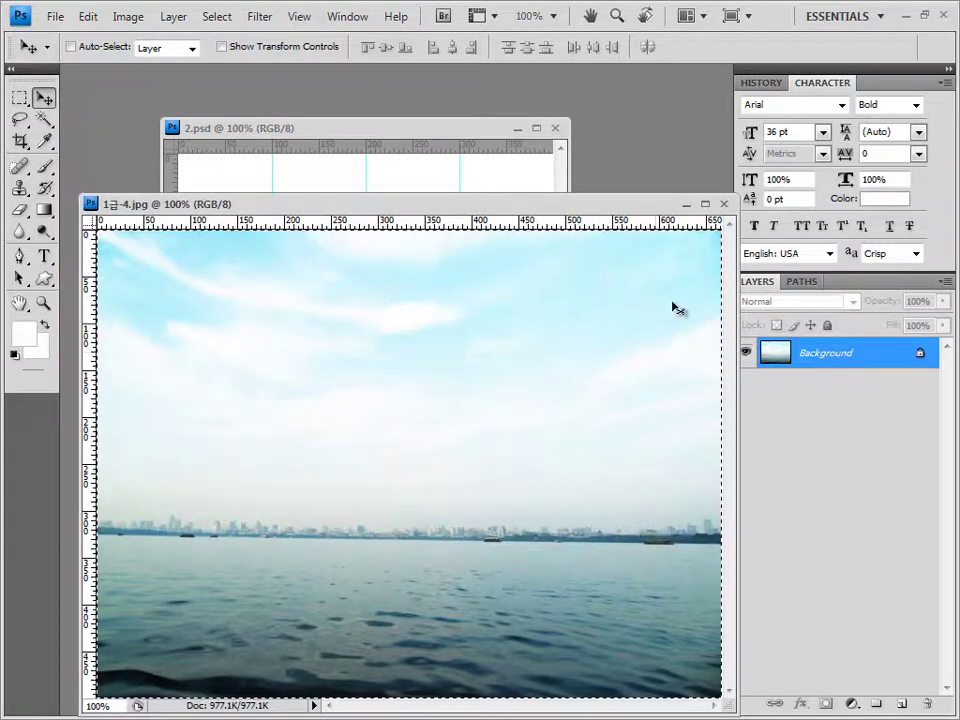
{"action": "left_click", "coordinate": [725, 205]}
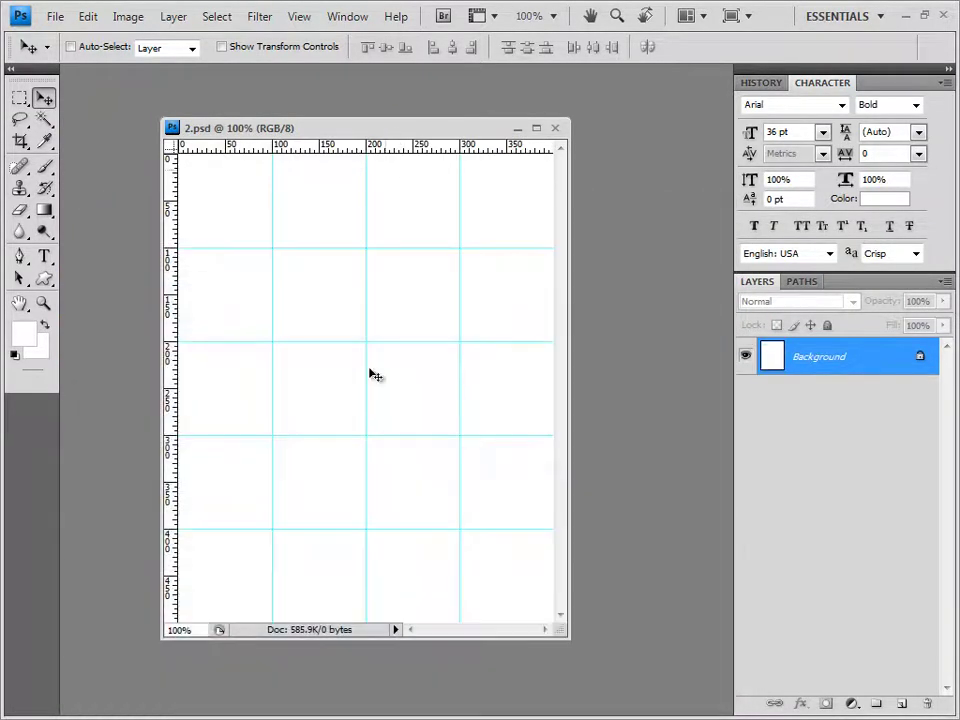
{"action": "key", "text": "ctrl+v"}
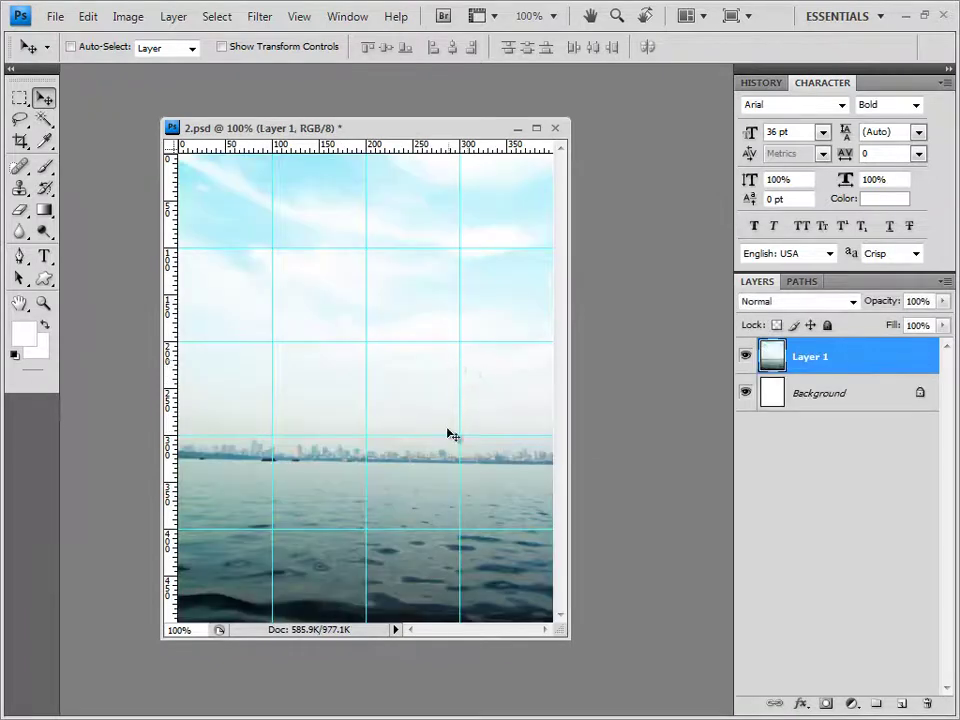
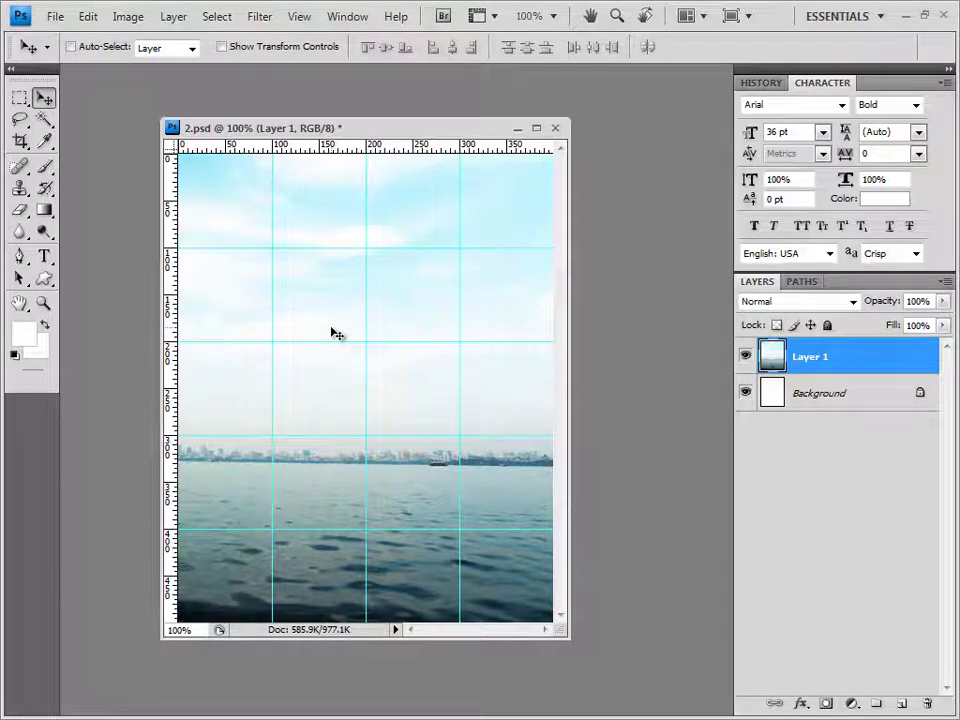
Apply the Add Noise filter to the sea image layer with an amount of 21% and Uniform distribution
{"action": "left_click", "coordinate": [261, 17]}
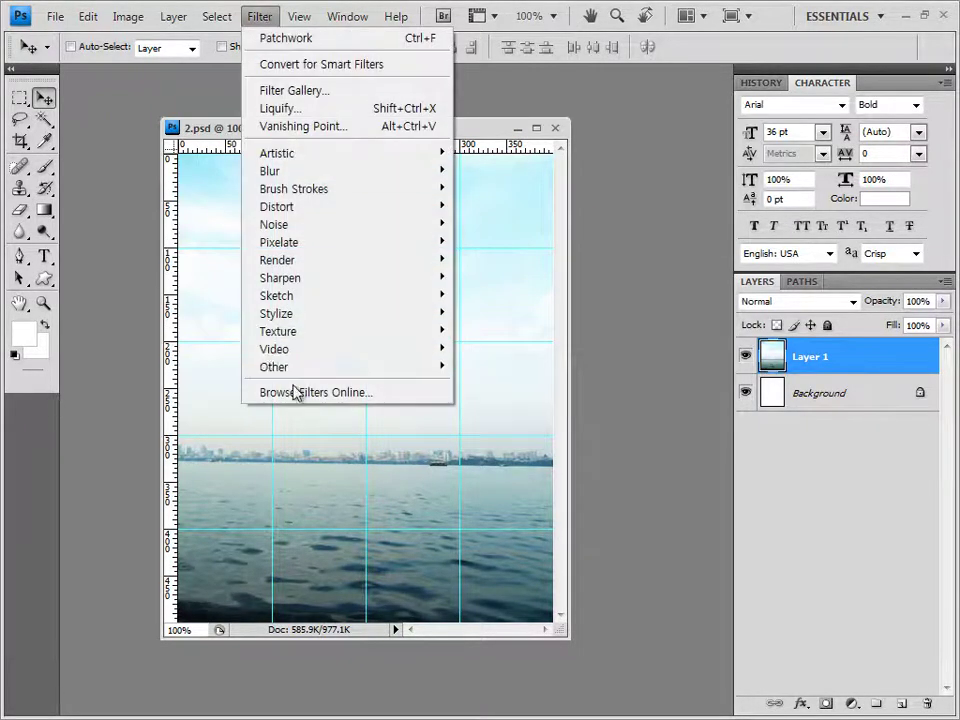
{"action": "mouse_move", "coordinate": [296, 283]}
{"action": "mouse_move", "coordinate": [297, 226]}
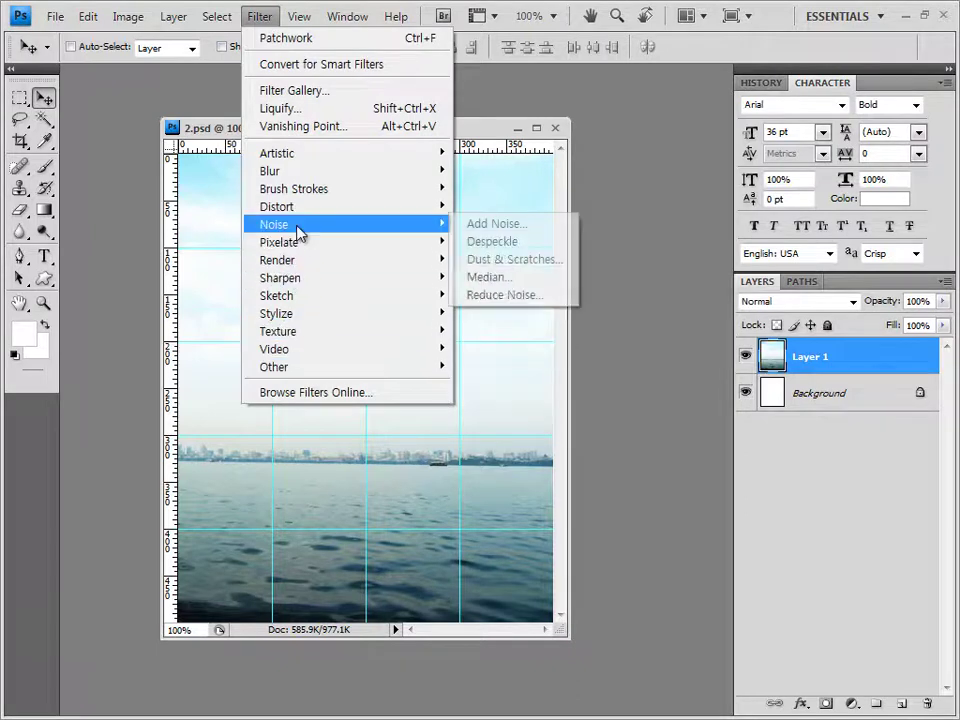
{"action": "left_click", "coordinate": [551, 227]}
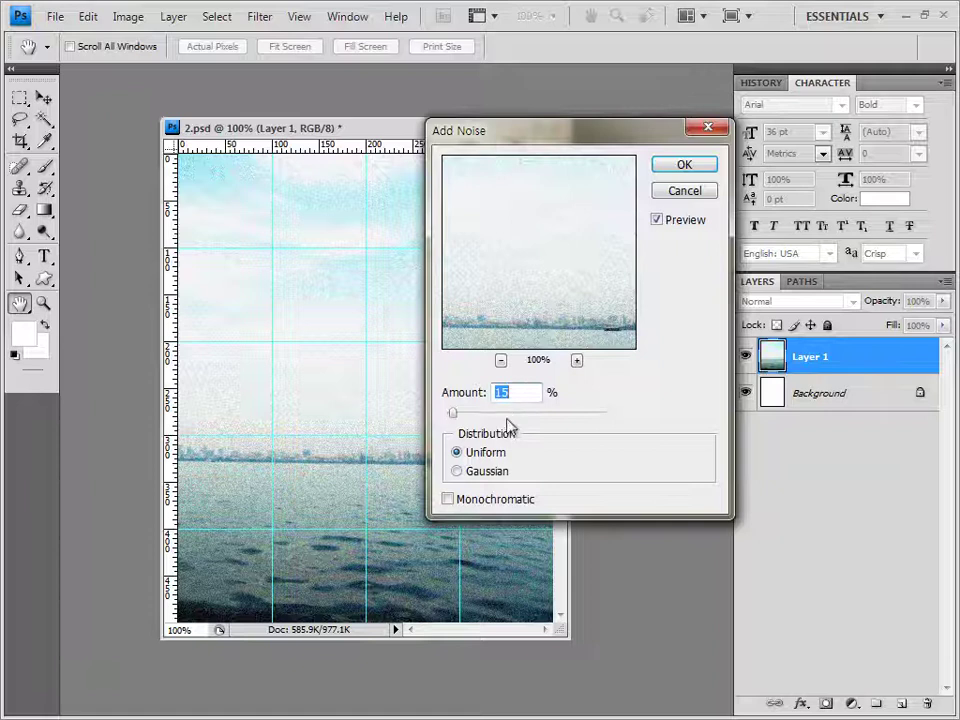
{"action": "left_click_drag", "start_coordinate": [544, 138], "coordinate": [564, 151]}
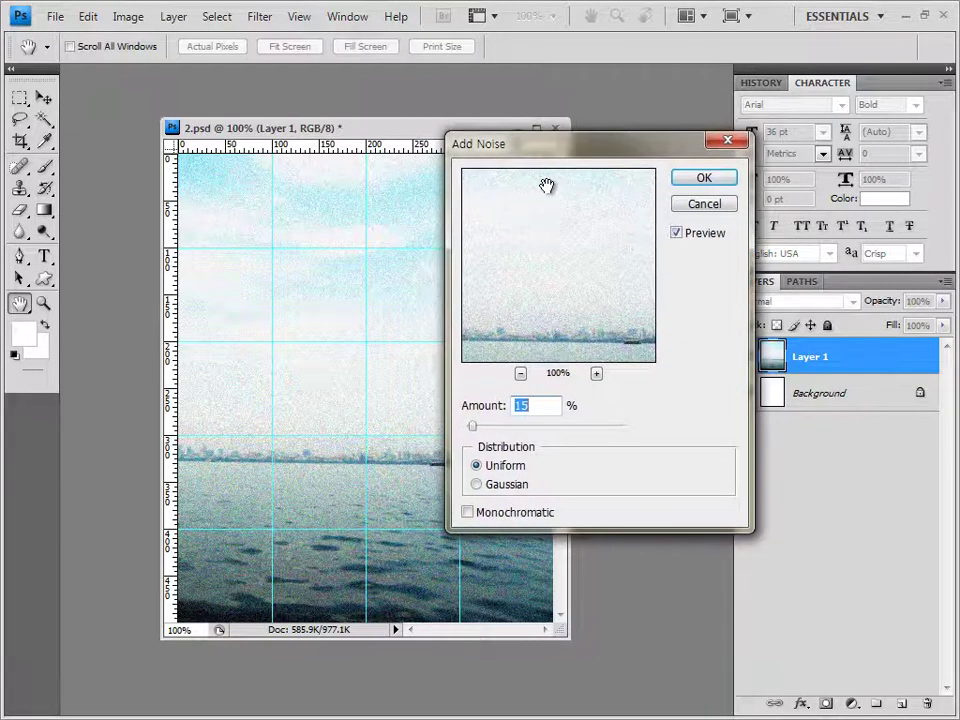
{"action": "type", "text": "21"}
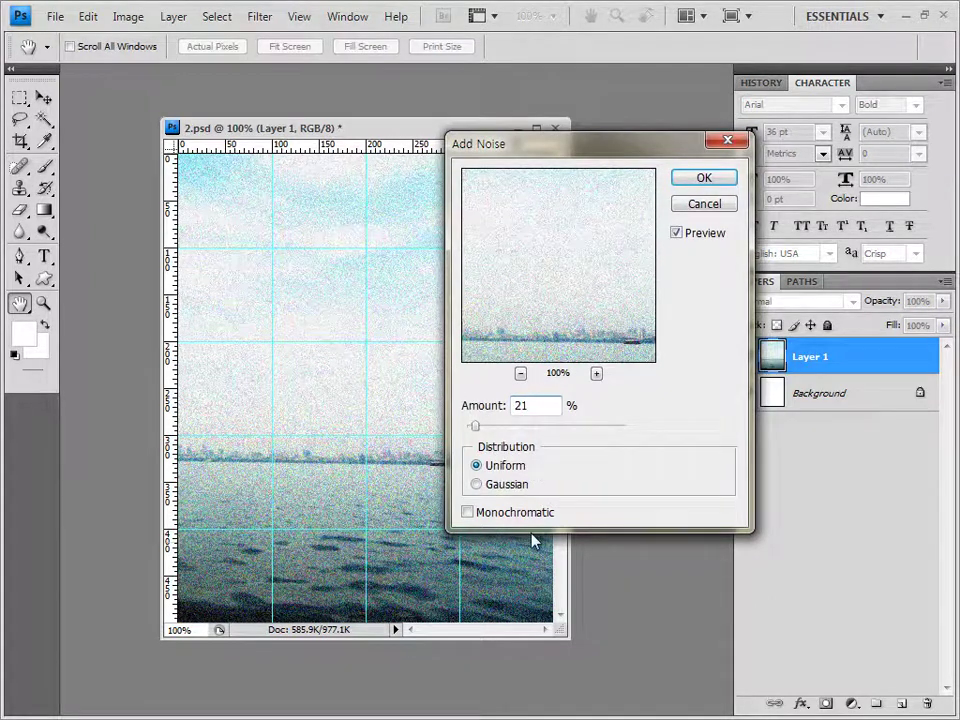
{"action": "left_click", "coordinate": [722, 184]}
Open 1급-5.jpg from the 기출문제03 folder, copy the whole picture into 2.psd as a new layer, and close the source
{"action": "left_click_drag", "start_coordinate": [412, 129], "coordinate": [469, 129]}
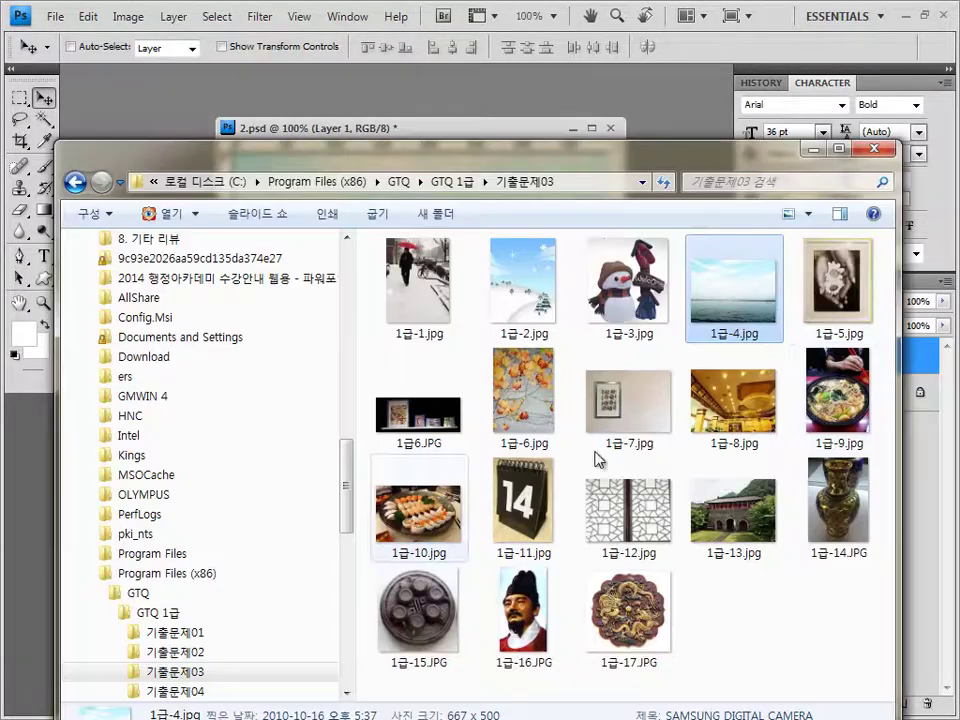
{"action": "key", "text": "alt+Tab"}
{"action": "left_click_drag", "start_coordinate": [838, 280], "coordinate": [590, 98]}
{"action": "left_click_drag", "start_coordinate": [92, 73], "coordinate": [169, 203]}
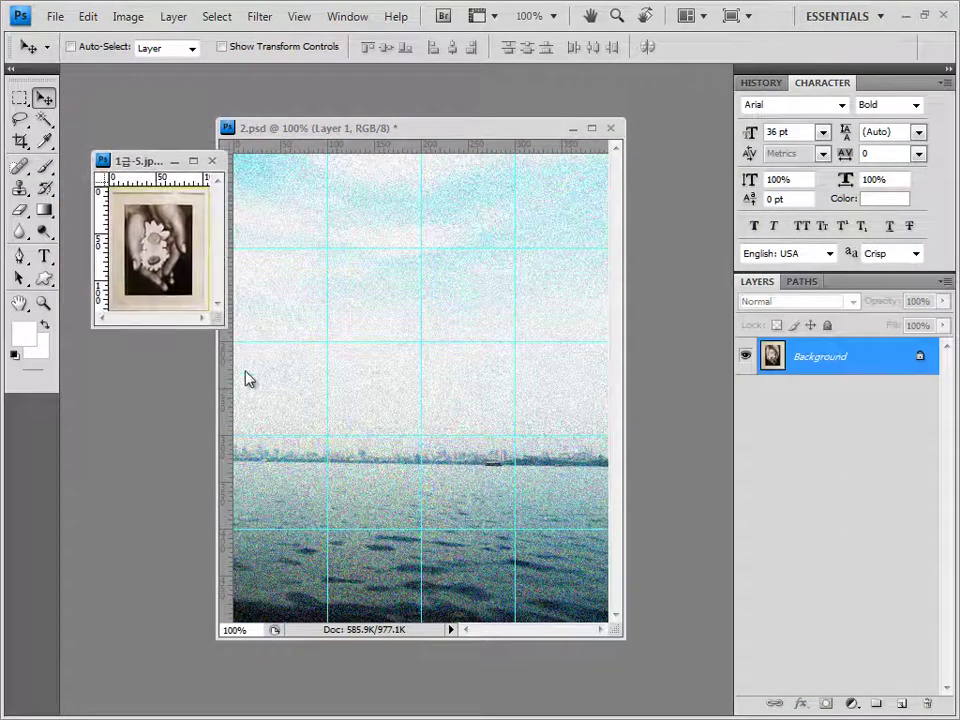
{"action": "key", "text": "ctrl+a"}
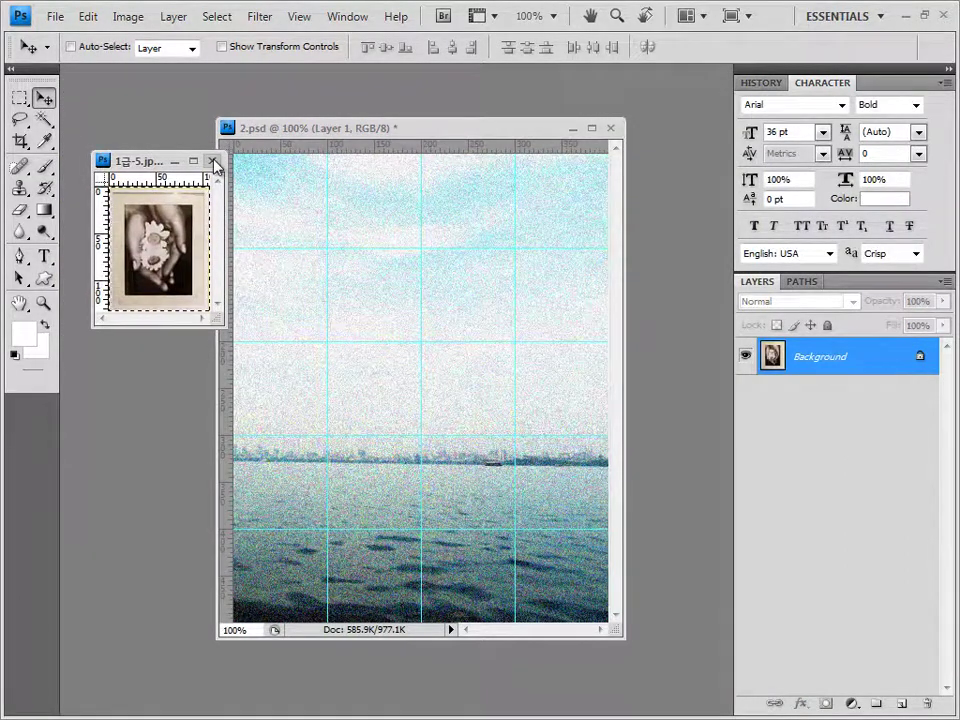
{"action": "left_click", "coordinate": [211, 161]}
{"action": "key", "text": "ctrl+v"}
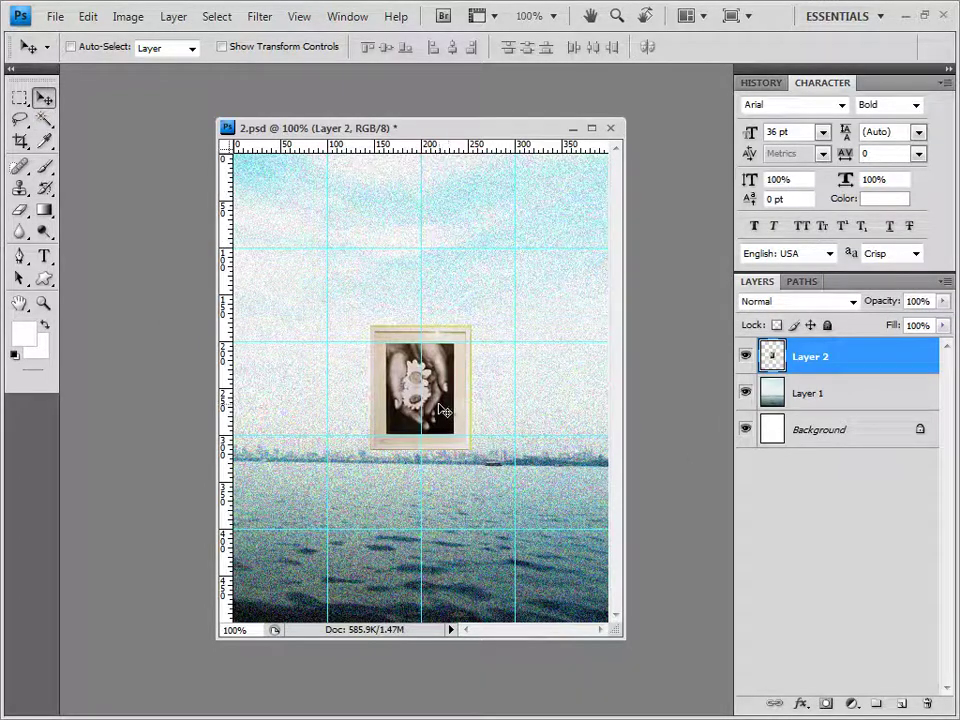
Move the framed flower picture to the canvas's upper-right area, about 280 px from the left edge and 28 px from the top
{"action": "left_click_drag", "start_coordinate": [441, 410], "coordinate": [566, 268]}
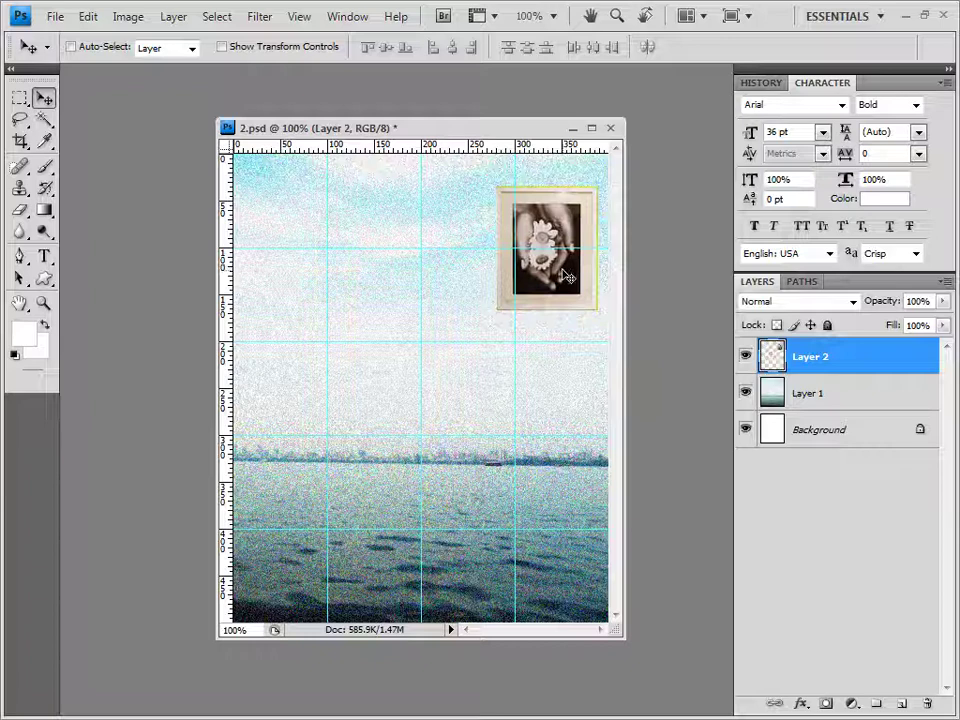
{"action": "key", "text": "Up"}
{"action": "key", "text": "Up"}
{"action": "key", "text": "Up"}
{"action": "key", "text": "Up"}
{"action": "key", "text": "Up"}
{"action": "key", "text": "Up"}
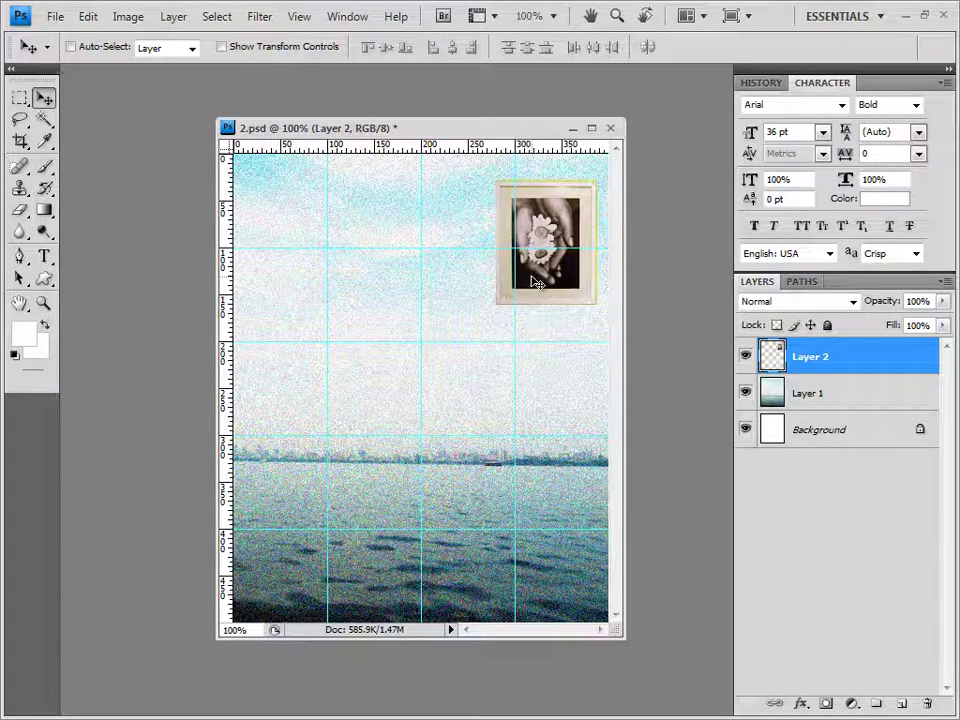
Scale the framed flower picture to 91.7% width and 98.5% height, centred at X 321.5 px and Y 104.5 px
{"action": "key", "text": "ctrl+t"}
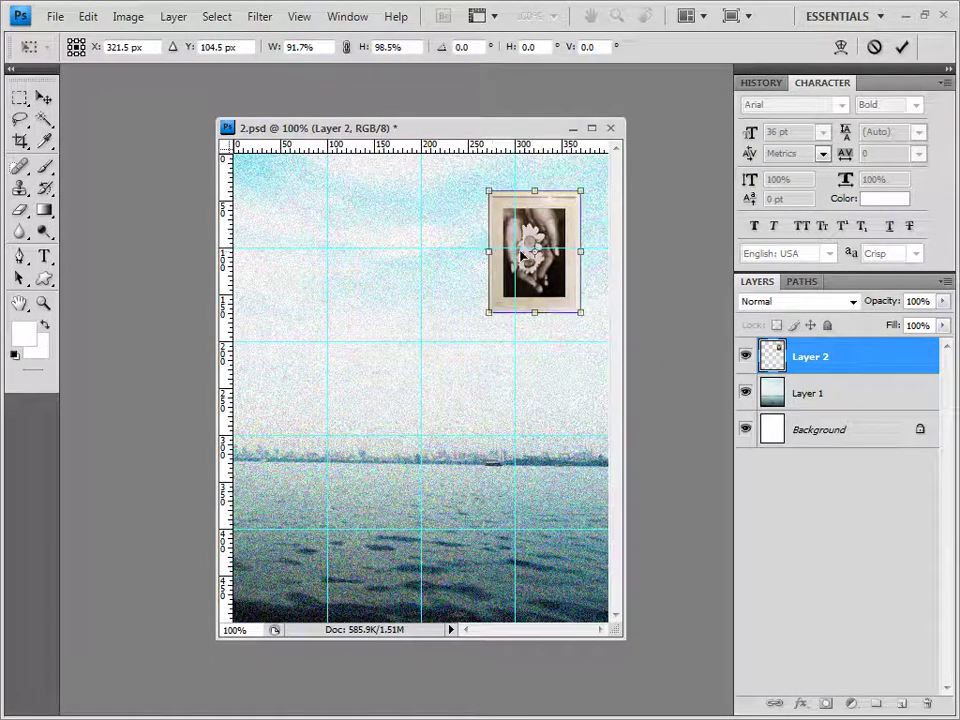
{"action": "left_click_drag", "start_coordinate": [535, 198], "coordinate": [537, 189]}
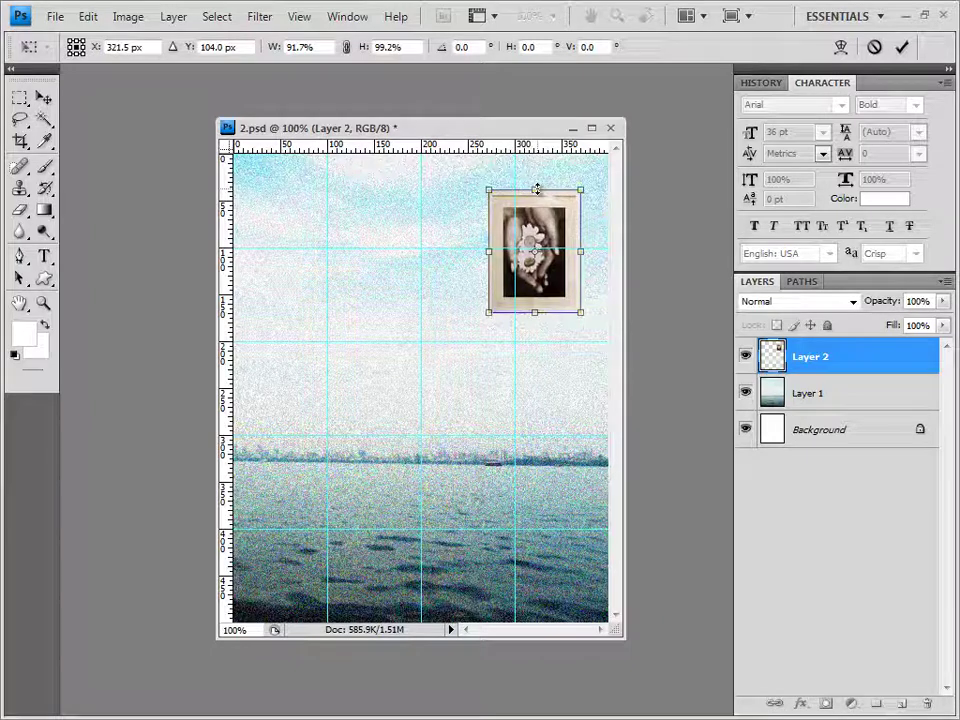
{"action": "key", "text": "ctrl+z"}
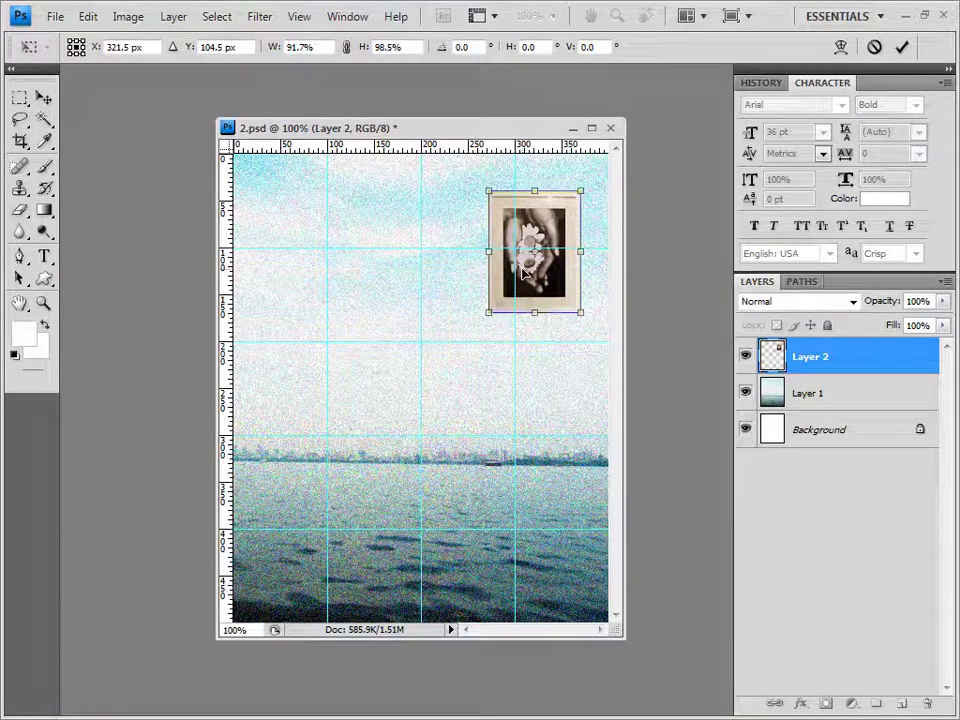
{"action": "key", "text": "Return"}
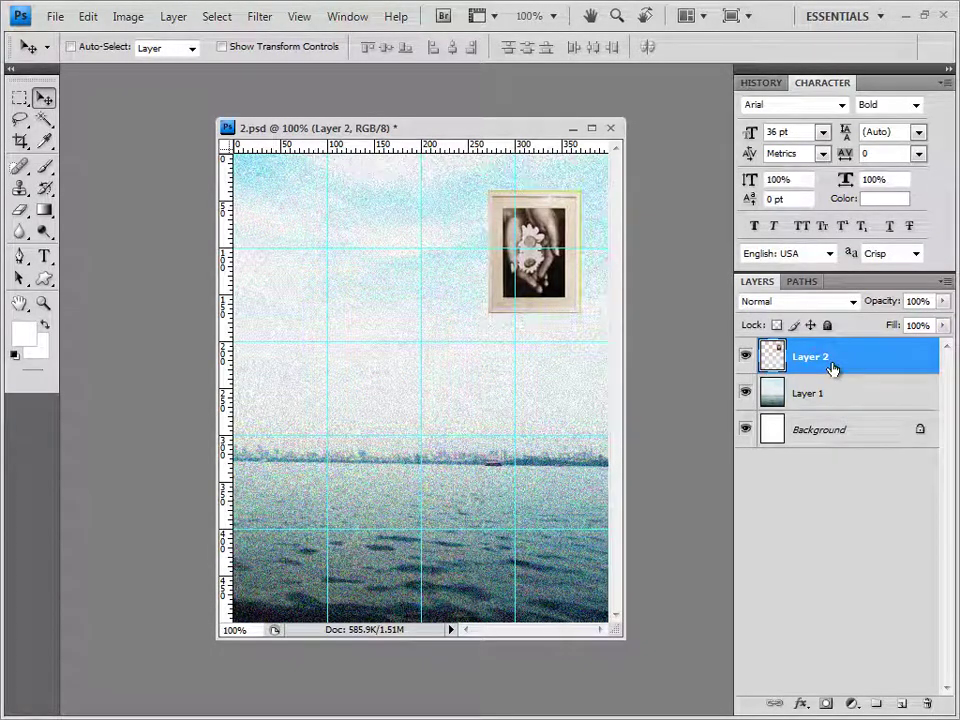
Add a Hue/Saturation adjustment layer above the framed flower picture with Colorize on, hue 300 and saturation 30
{"action": "left_click", "coordinate": [853, 706]}
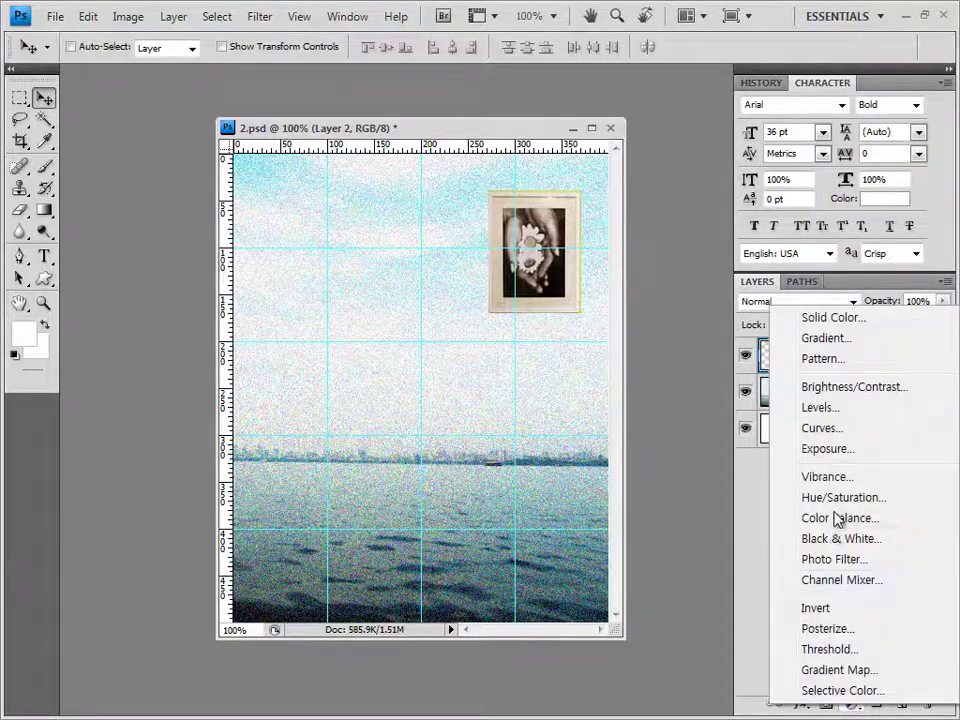
{"action": "left_click", "coordinate": [806, 497]}
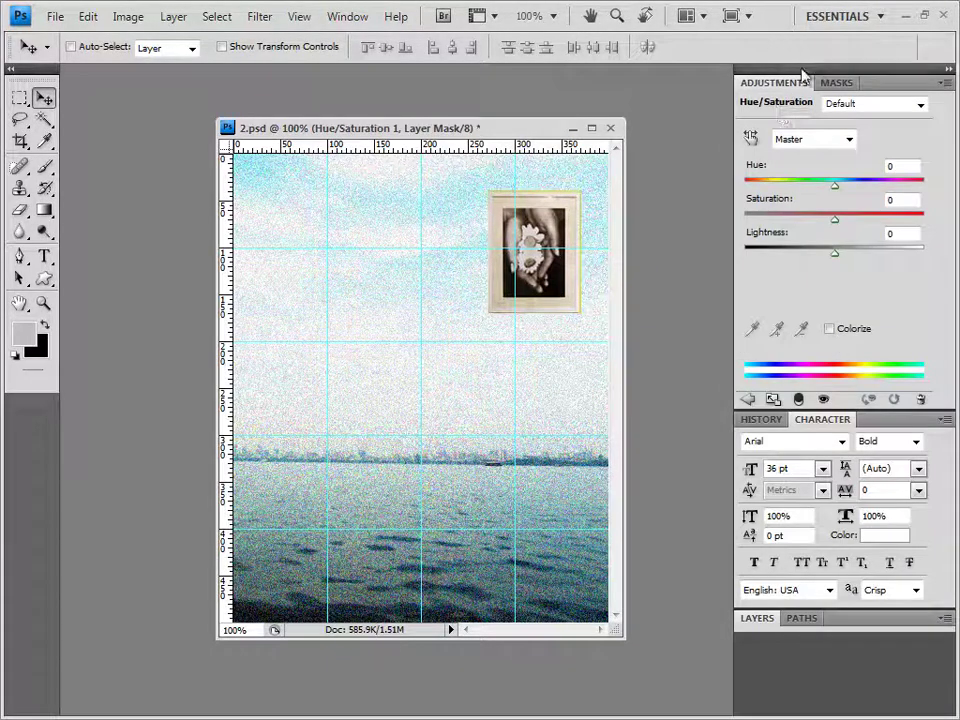
{"action": "left_click", "coordinate": [829, 329]}
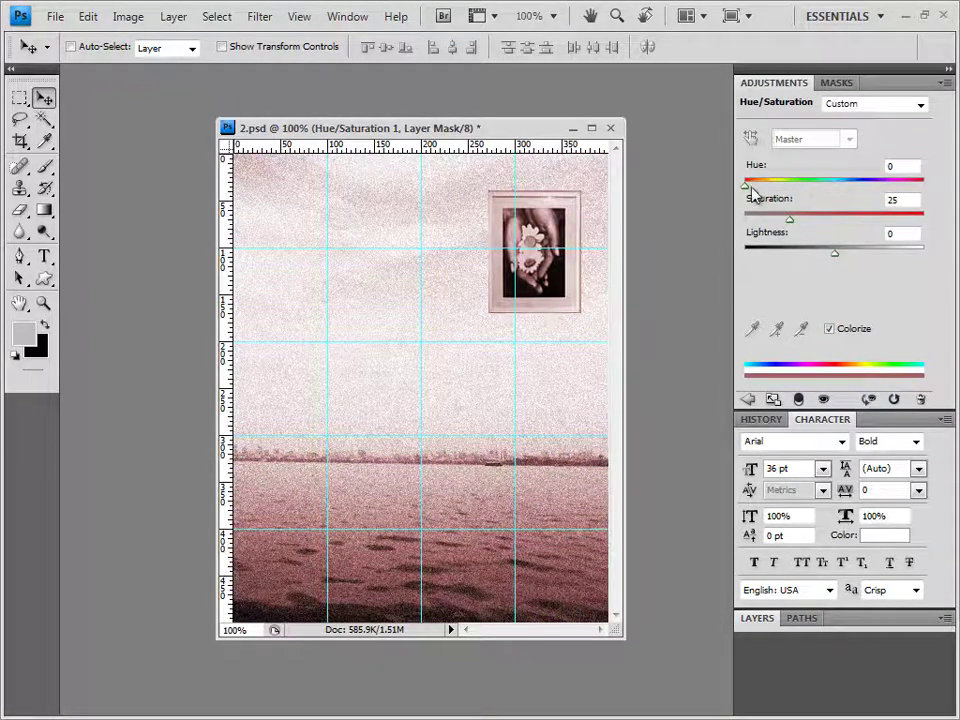
{"action": "left_click_drag", "start_coordinate": [747, 187], "coordinate": [898, 190]}
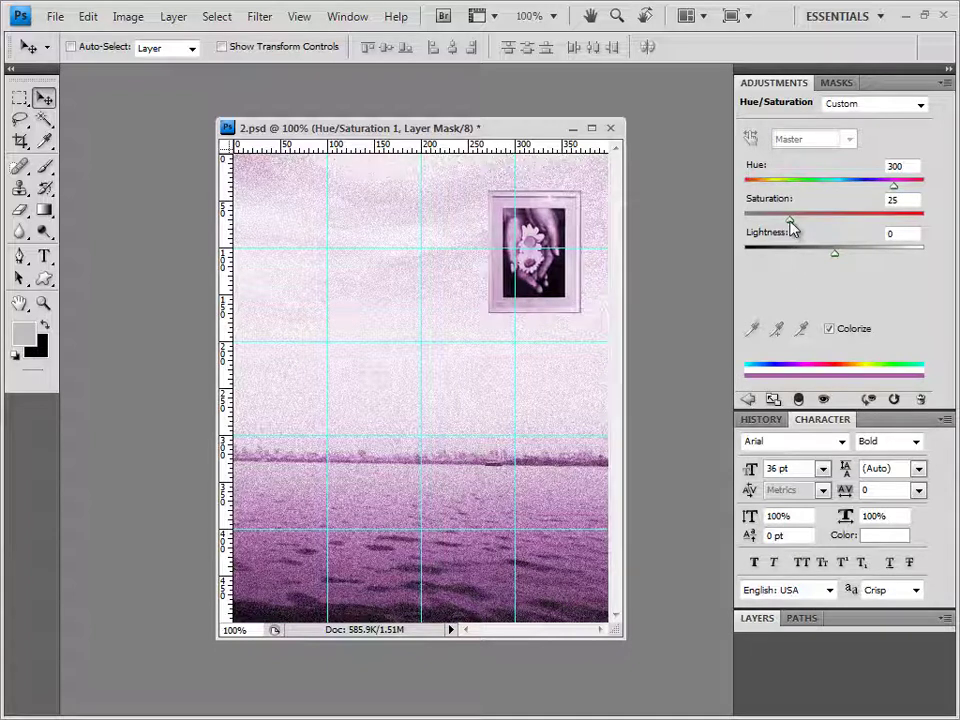
{"action": "mouse_move", "coordinate": [792, 228]}
{"action": "left_mouse_down"}
{"action": "mouse_move", "coordinate": [824, 228]}
{"action": "mouse_move", "coordinate": [799, 219]}
{"action": "left_mouse_up"}
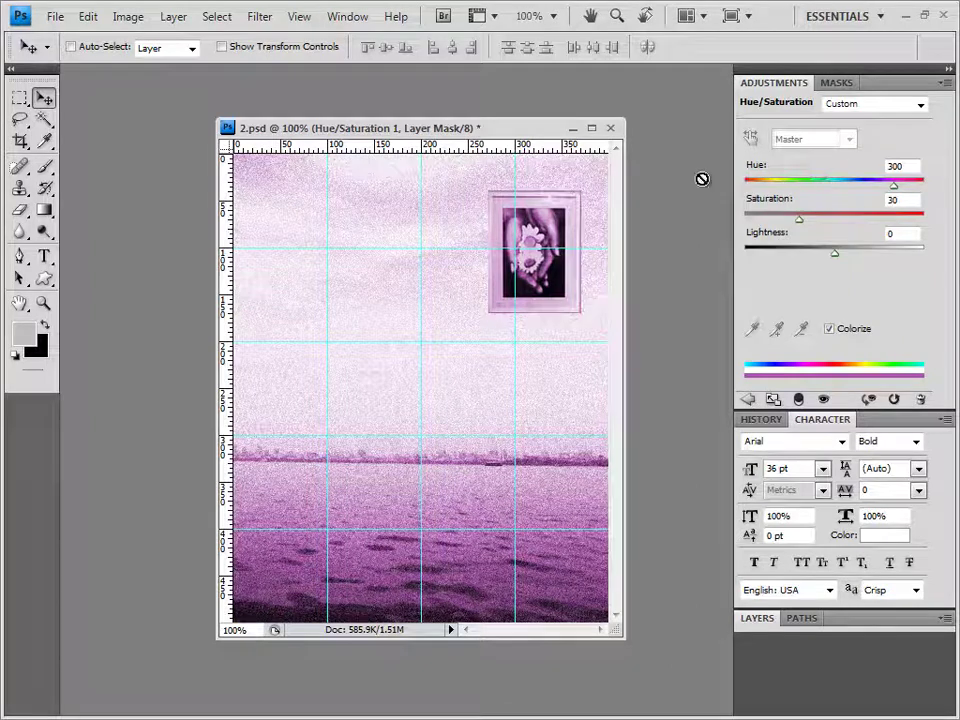
Close the adjustment settings and clip the Hue/Saturation layer to the framed flower picture's layer
{"action": "left_click", "coordinate": [946, 87]}
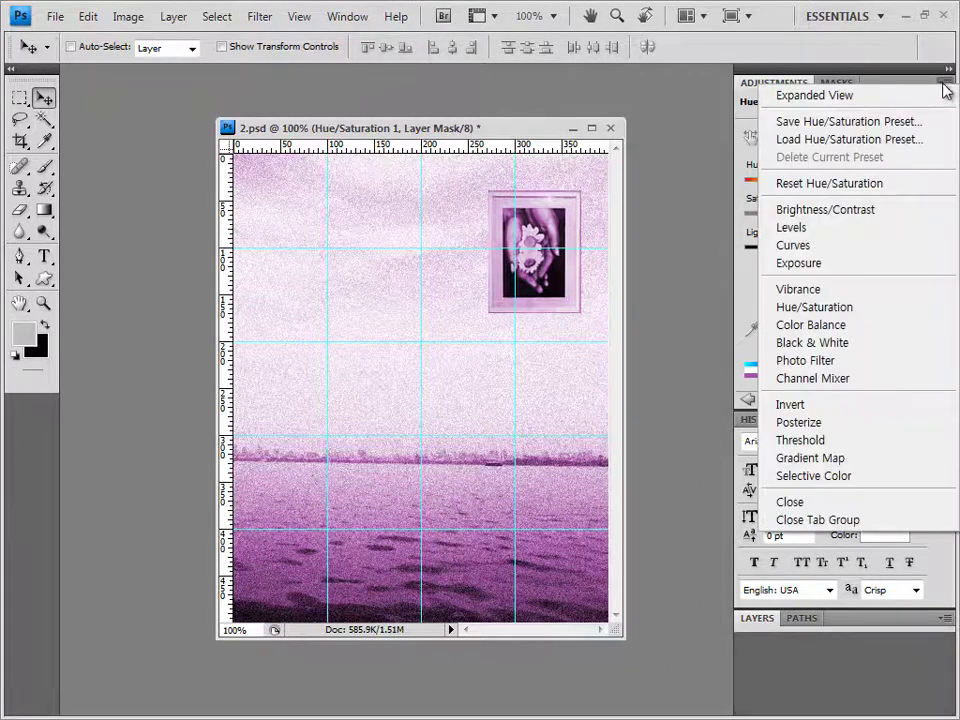
{"action": "left_click", "coordinate": [940, 522]}
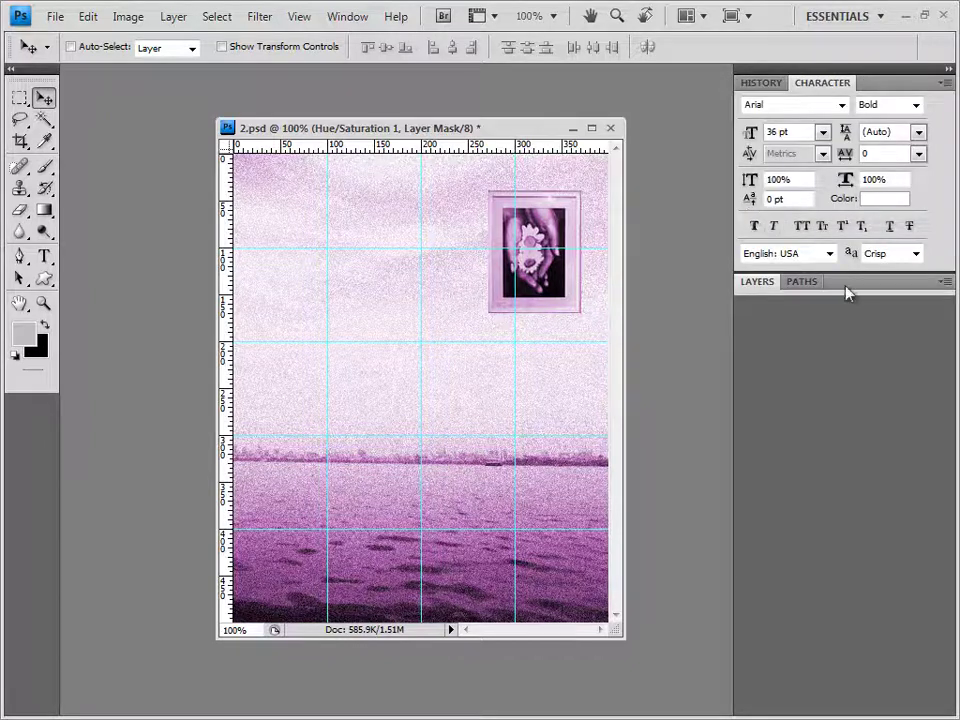
{"action": "left_click", "coordinate": [772, 281]}
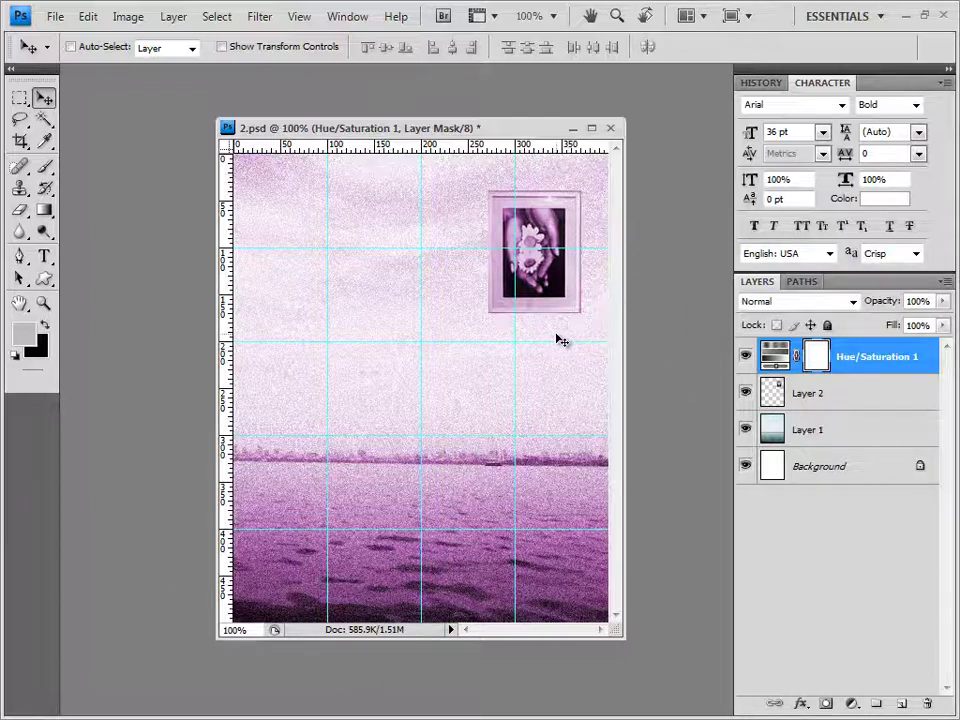
{"action": "left_click", "coordinate": [872, 374], "text": "alt"}
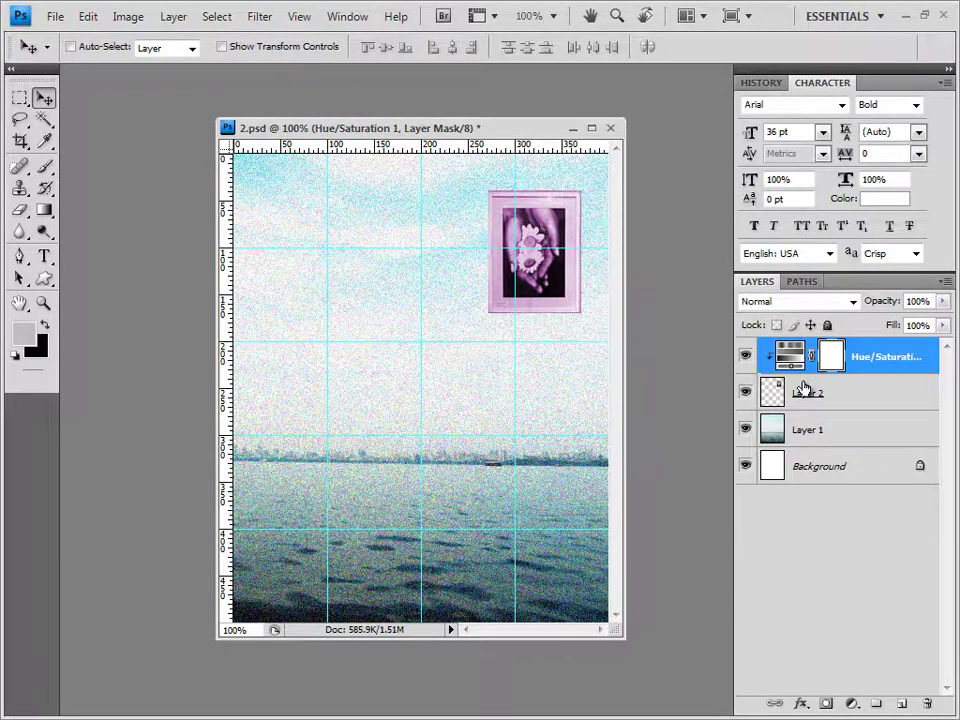
Open 1급6.JPG and select its shelf of frames by picking the black background with Magic Wand at tolerance 32 and inverting the selection
{"action": "key", "text": "alt+Tab"}
{"action": "left_click_drag", "start_coordinate": [415, 400], "coordinate": [255, 222]}
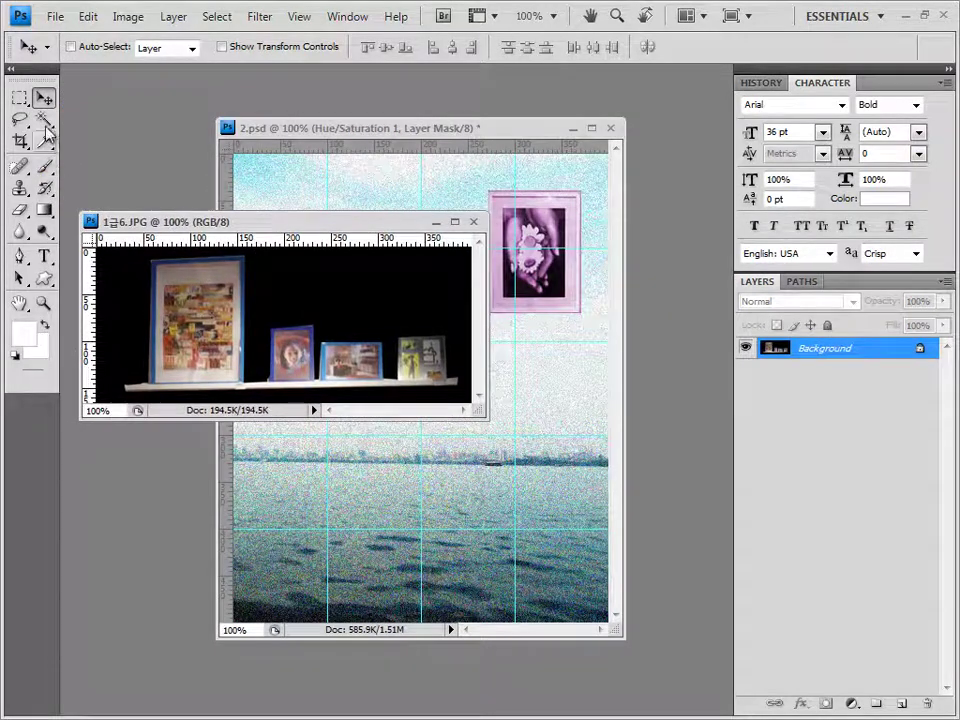
{"action": "left_click_drag", "start_coordinate": [44, 120], "coordinate": [100, 105]}
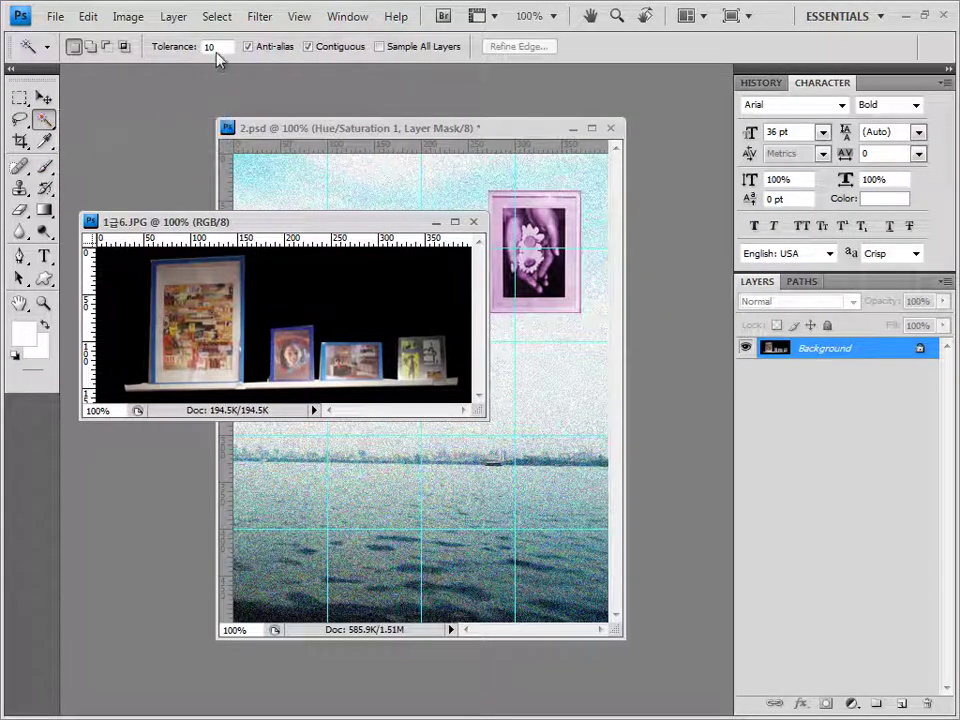
{"action": "left_click", "coordinate": [229, 47]}
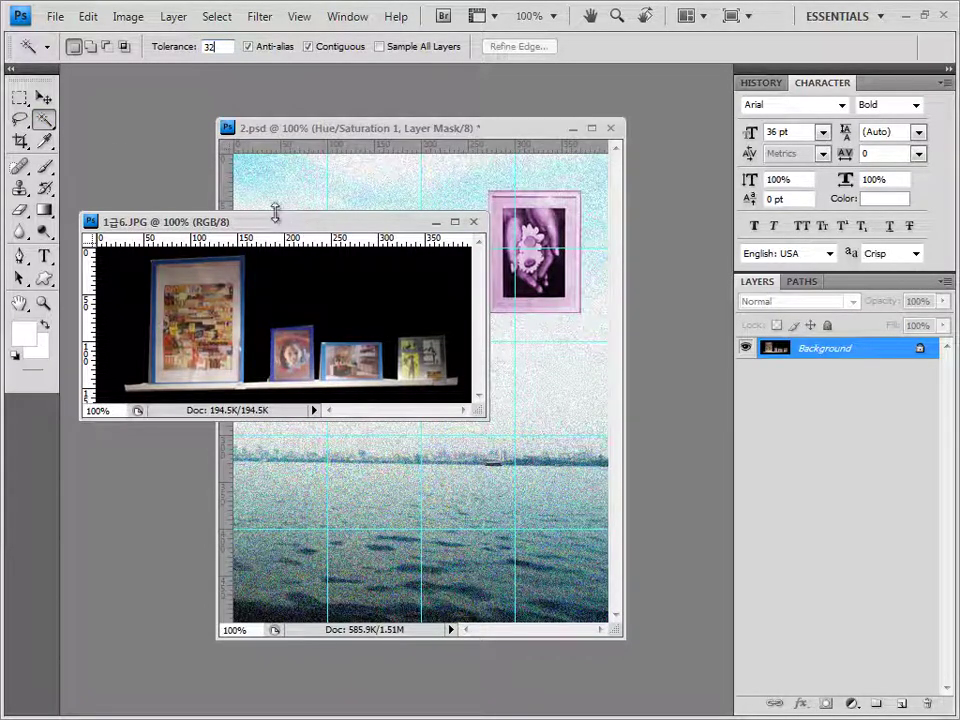
{"action": "left_click", "coordinate": [107, 354]}
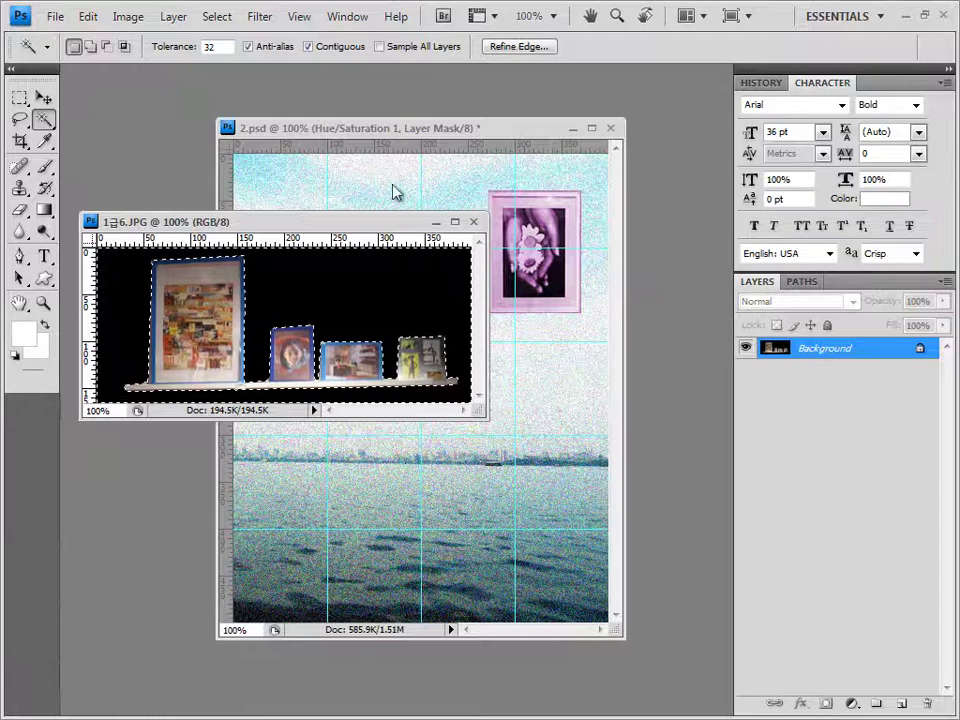
{"action": "left_click", "coordinate": [217, 17]}
{"action": "left_click", "coordinate": [236, 90]}
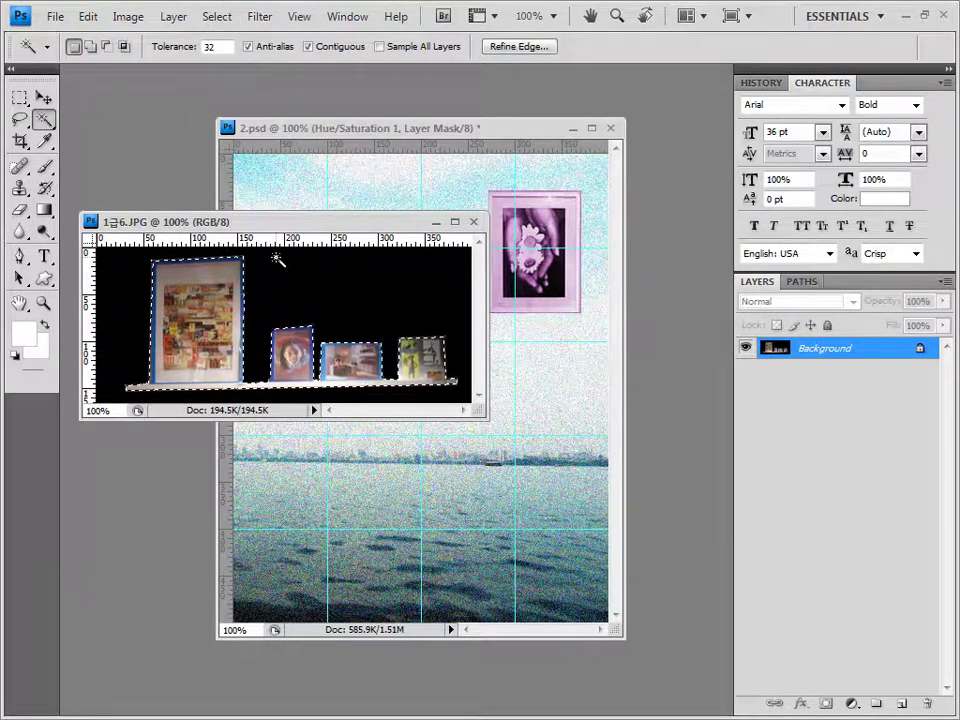
Copy the selected shelf of frames, close 1급6.JPG, and paste it into 2.psd above the Hue/Saturation layer
{"action": "left_click", "coordinate": [474, 221]}
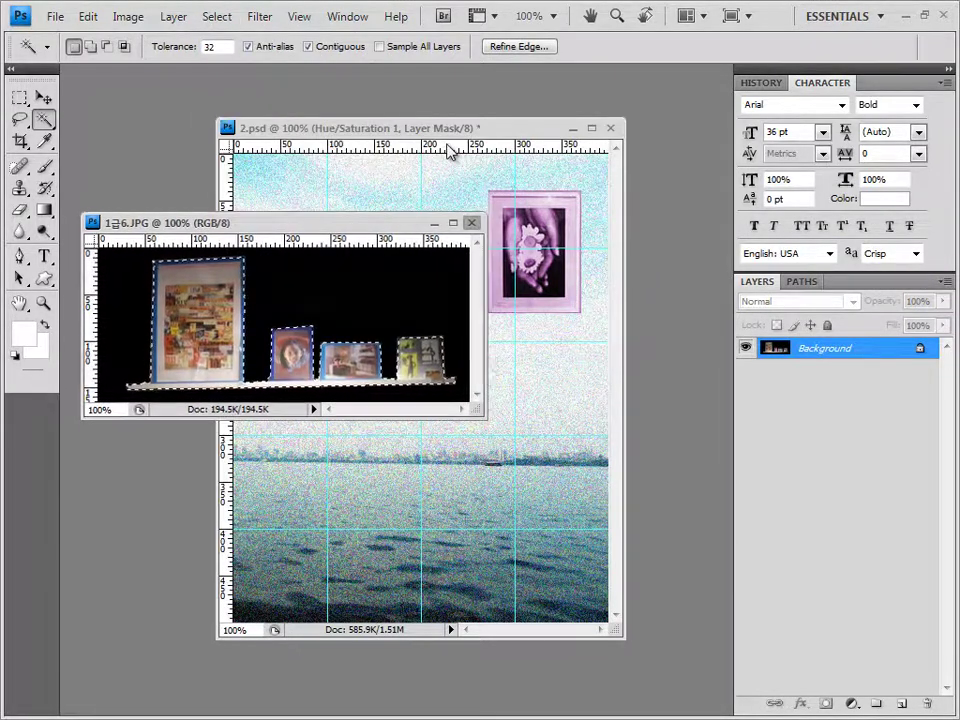
{"action": "key", "text": "d"}
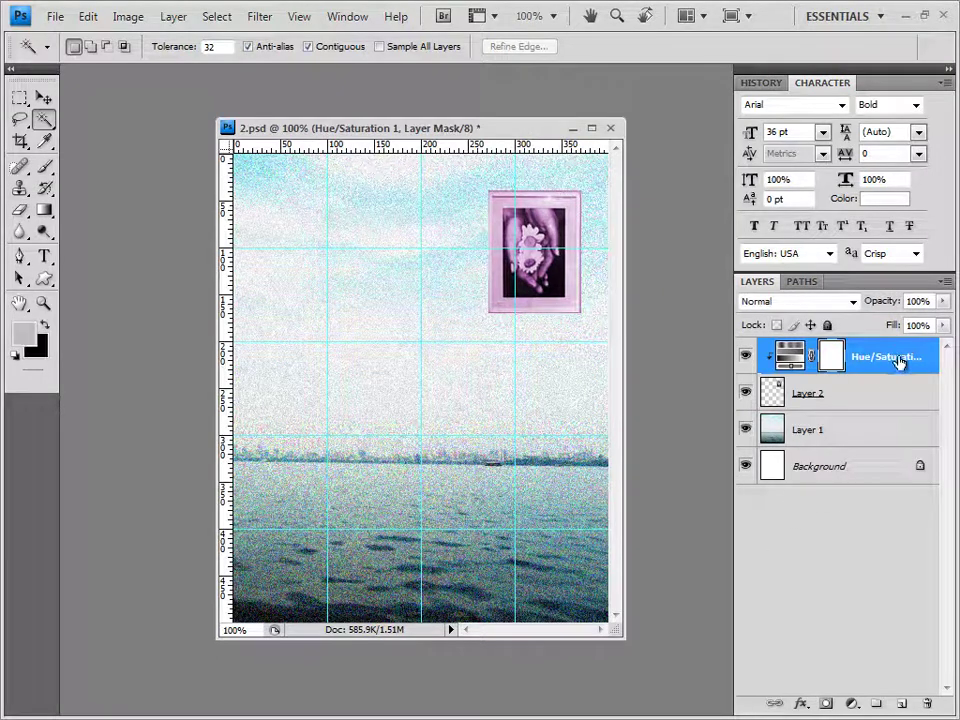
{"action": "left_click", "coordinate": [790, 357]}
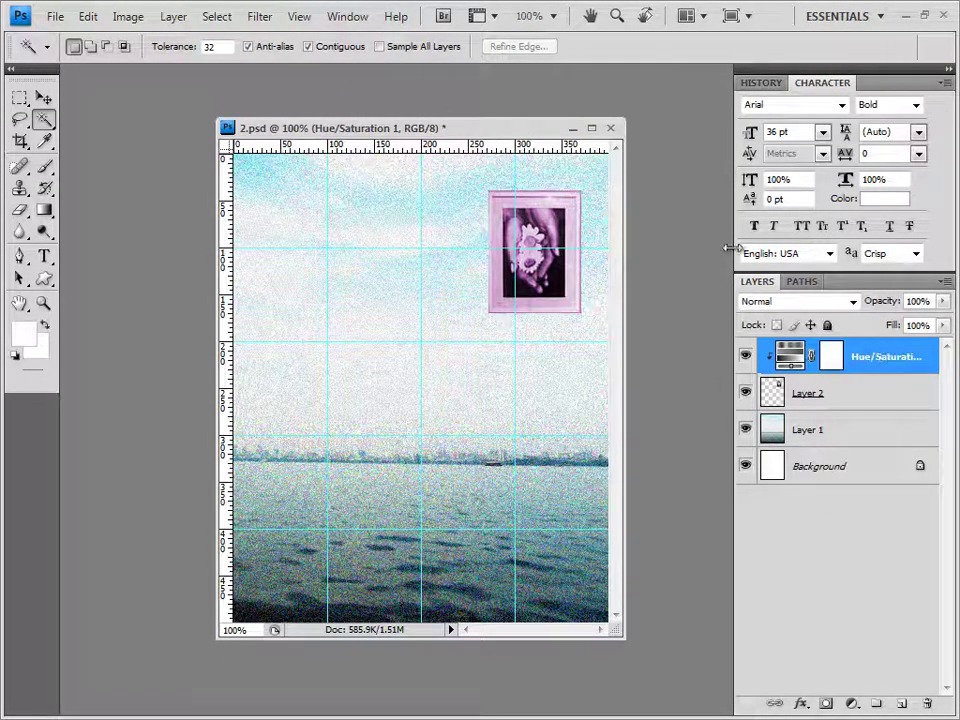
{"action": "key", "text": "ctrl+v"}
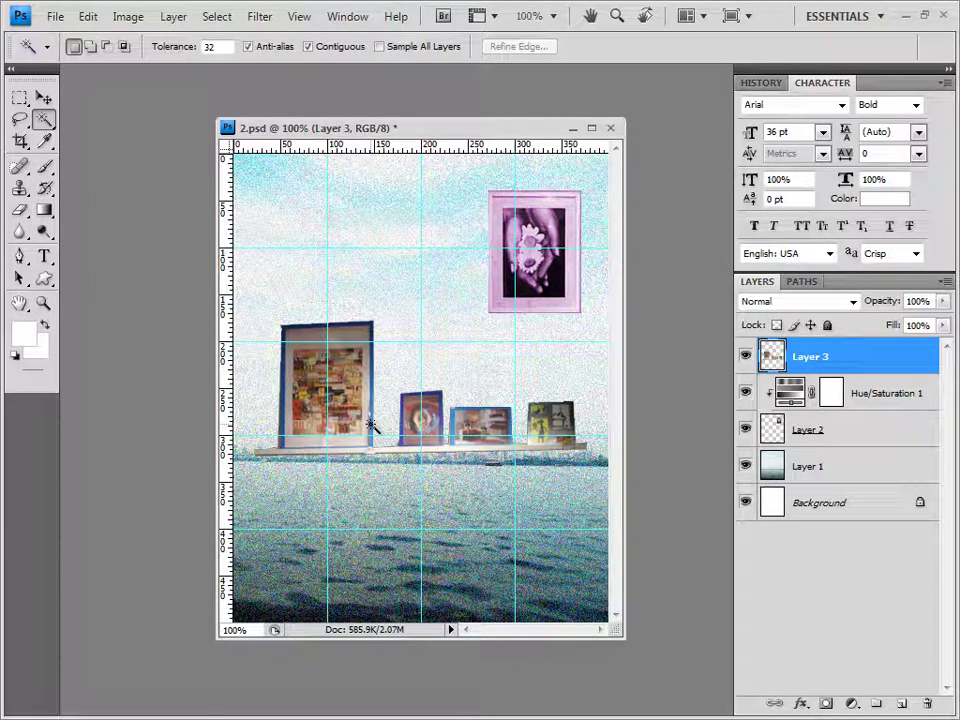
Move the shelf of frames to the canvas's bottom edge at about X 191.5 px, Y 433 px and rotate it 0.7°
{"action": "key", "text": "ctrl+t"}
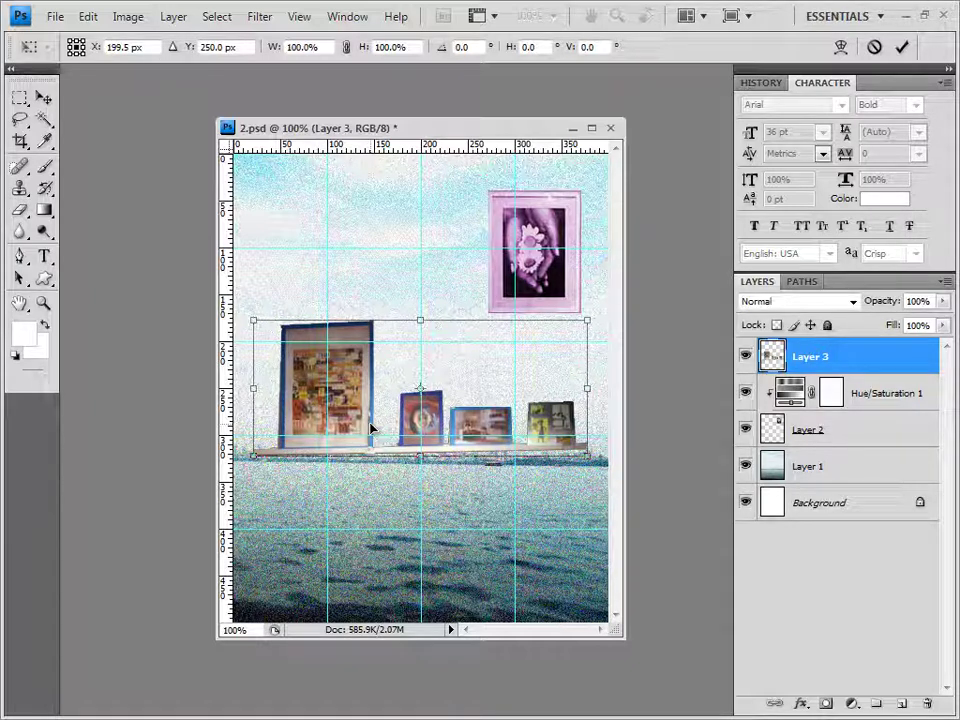
{"action": "left_click_drag", "start_coordinate": [371, 428], "coordinate": [363, 602]}
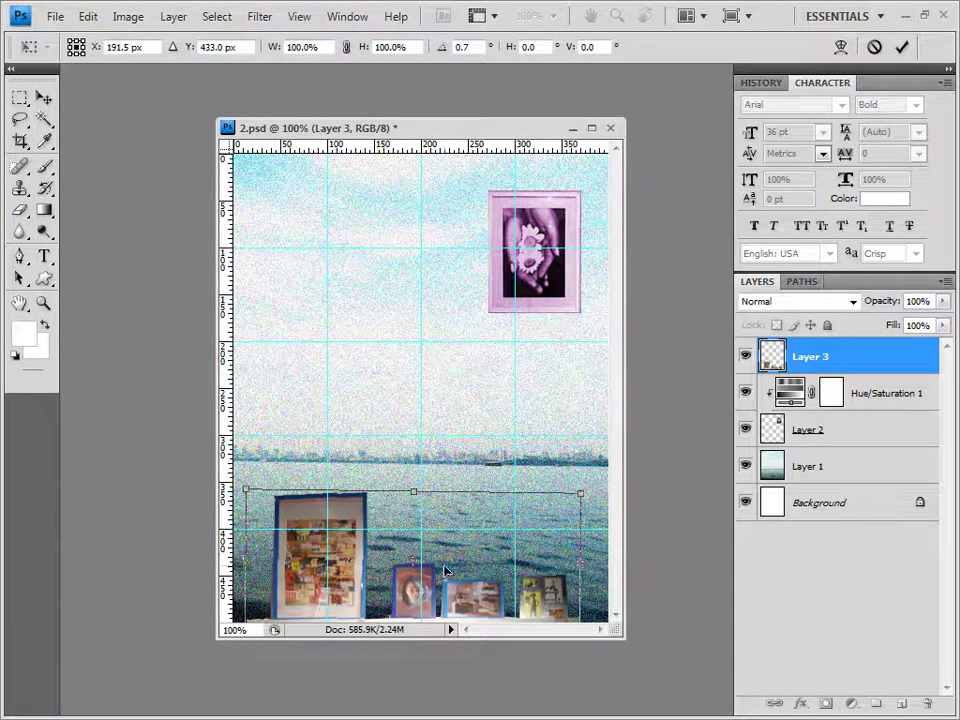
{"action": "key", "text": "Return"}
{"action": "key", "text": "w"}
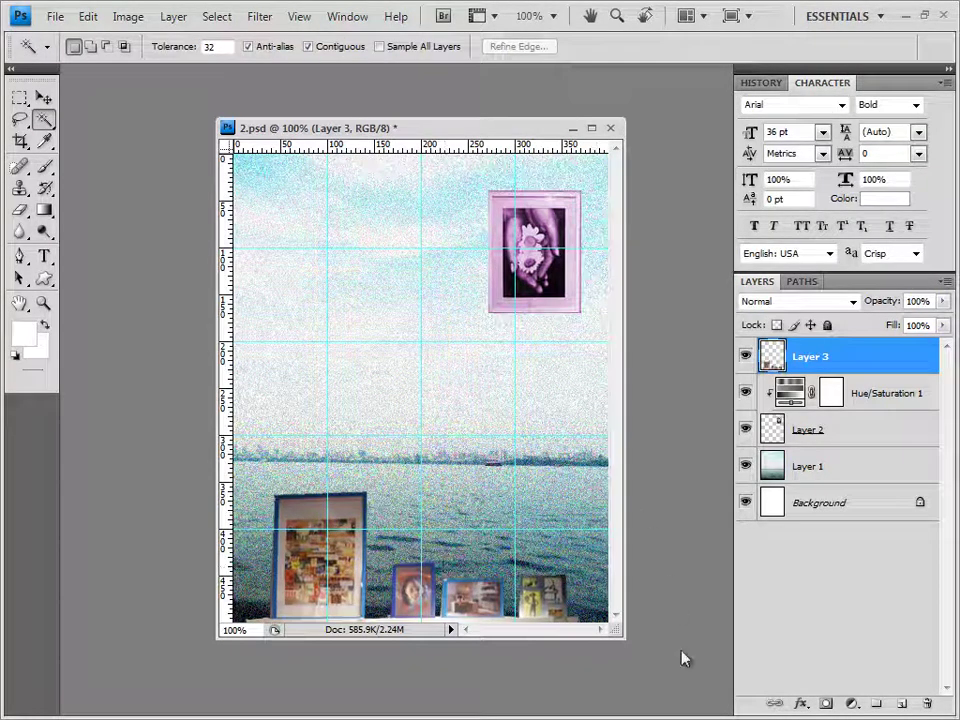
Add an Outer Glow layer style with its default settings to the shelf-of-frames layer
{"action": "left_click", "coordinate": [800, 703]}
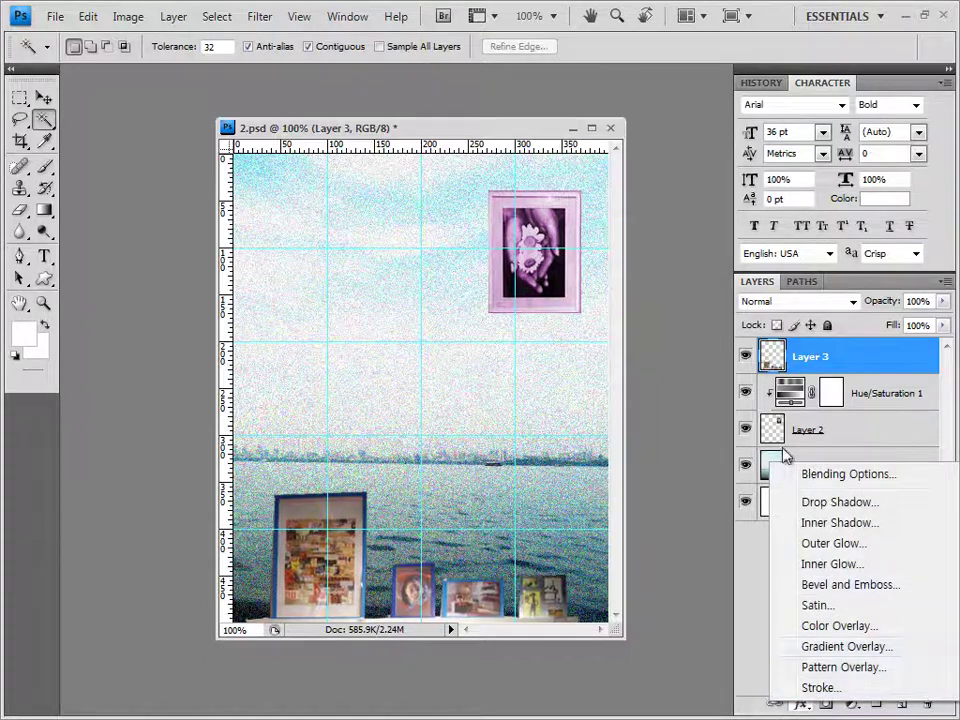
{"action": "left_click", "coordinate": [884, 546]}
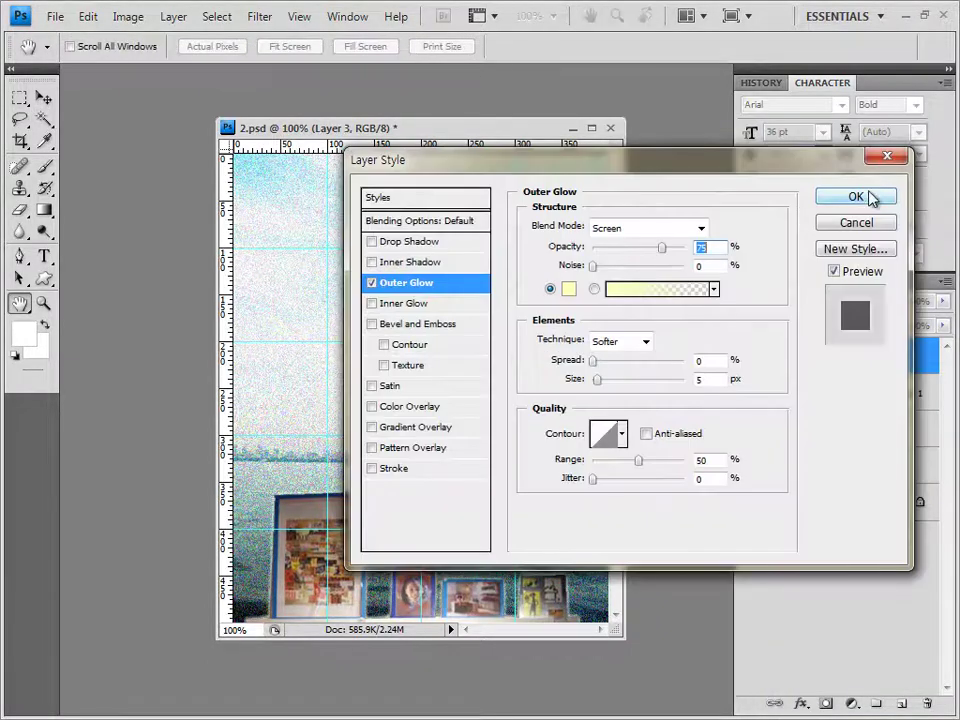
{"action": "left_click", "coordinate": [862, 198]}
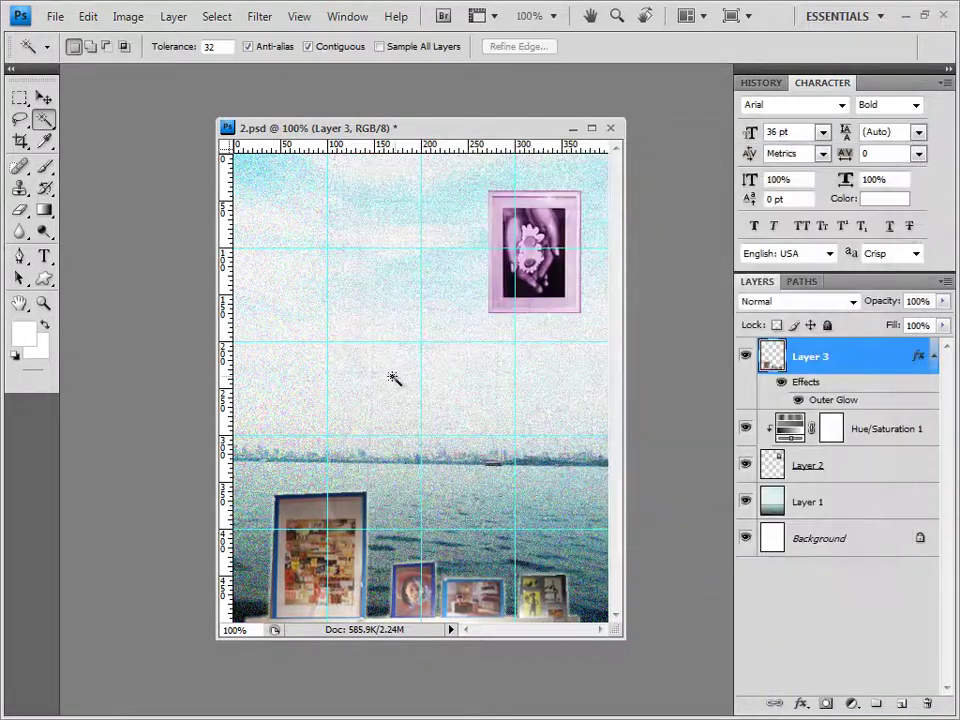
Draw a shell-like custom shape layer about 56 px wide and 75 px high, overlapping the framed flower picture's lower-right corner
{"action": "left_click", "coordinate": [44, 282]}
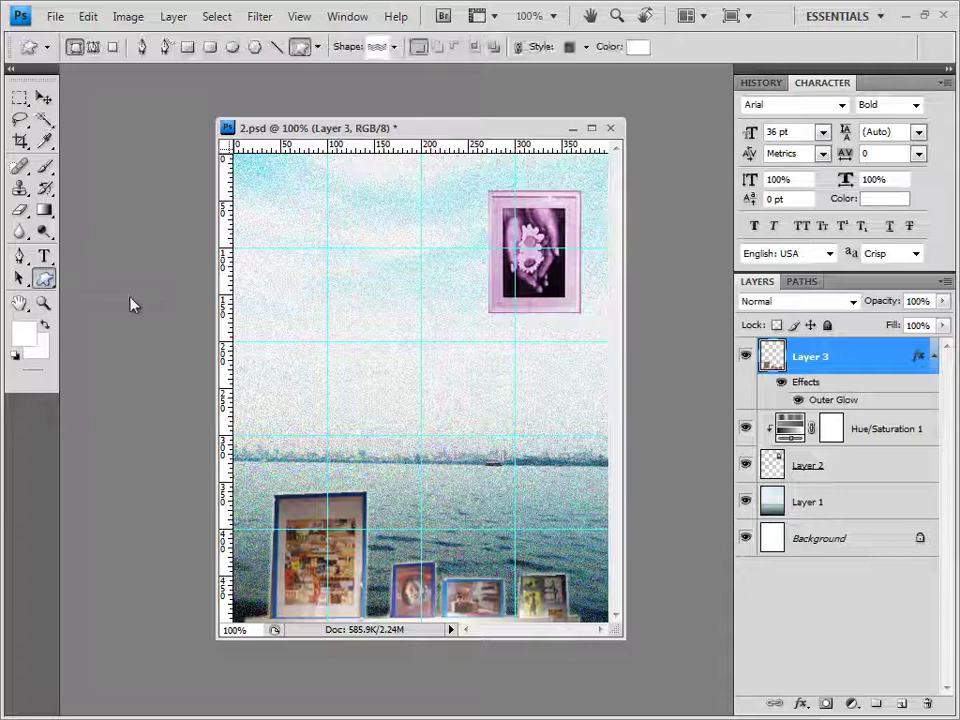
{"action": "left_click", "coordinate": [74, 48]}
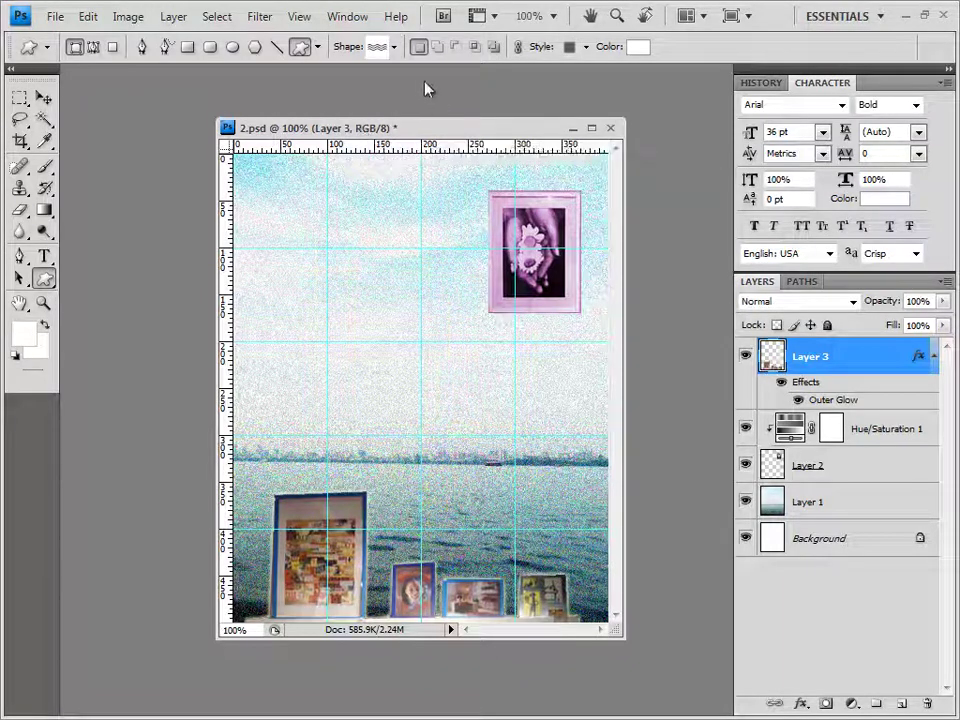
{"action": "left_click", "coordinate": [395, 46]}
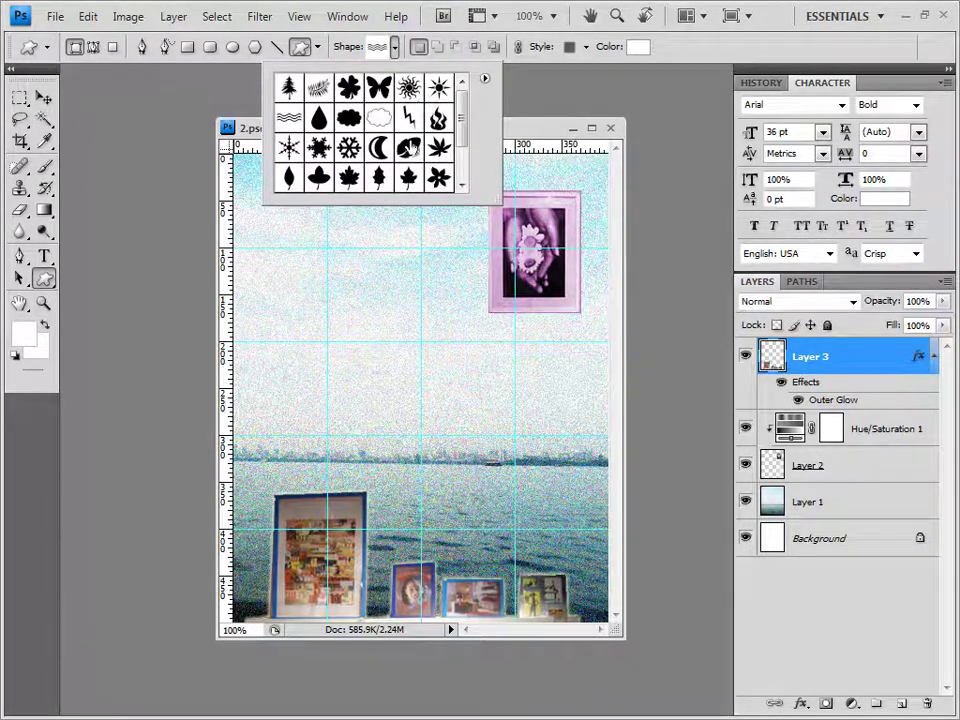
{"action": "left_click", "coordinate": [408, 148]}
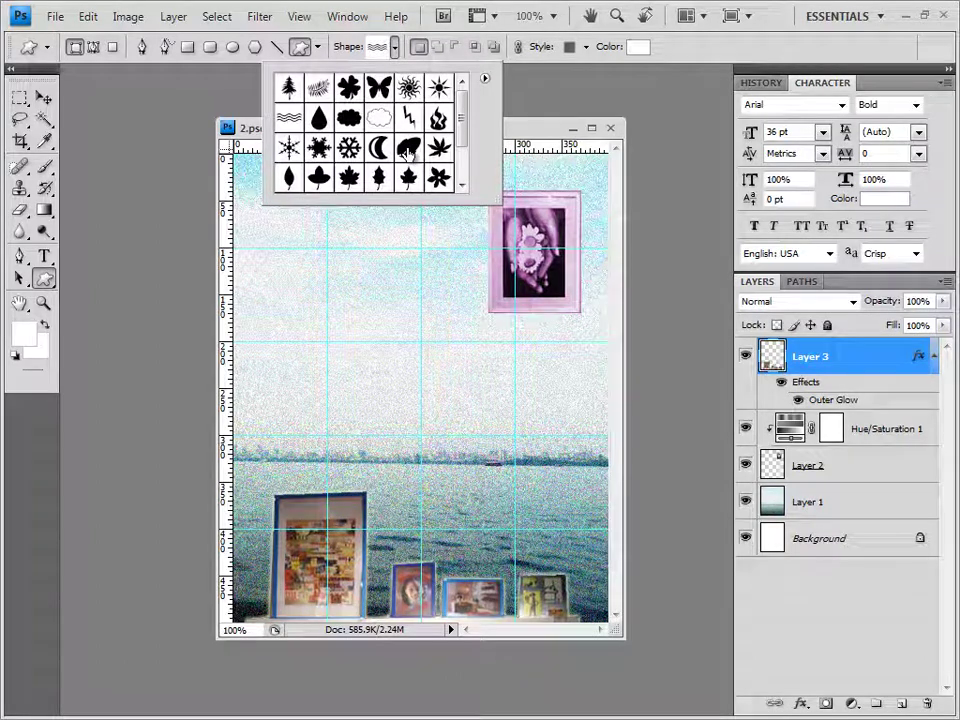
{"action": "left_click", "coordinate": [531, 131]}
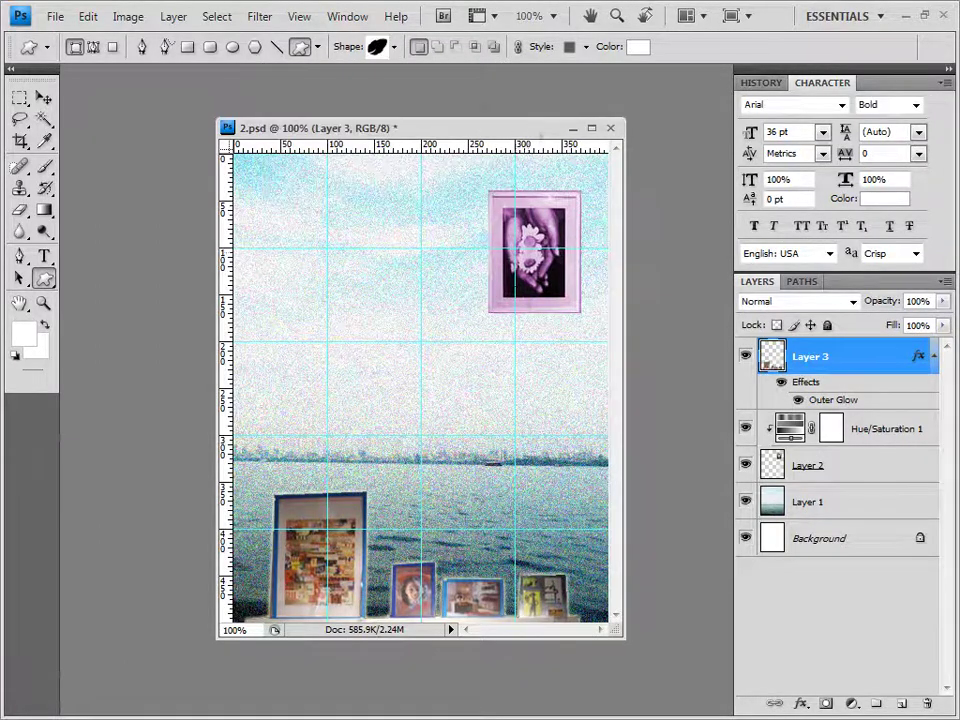
{"action": "left_click_drag", "start_coordinate": [566, 291], "coordinate": [606, 364]}
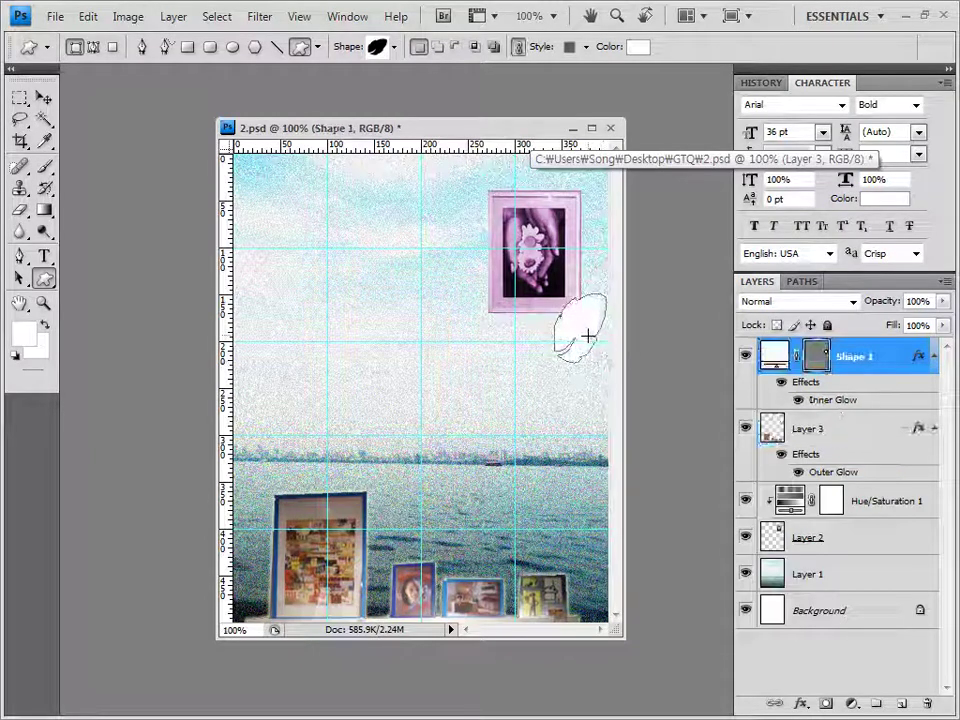
Remove the Inner Glow style from the shell-like shape layer by choosing no style, and set its fill color to #8cdd00
{"action": "left_click", "coordinate": [587, 47]}
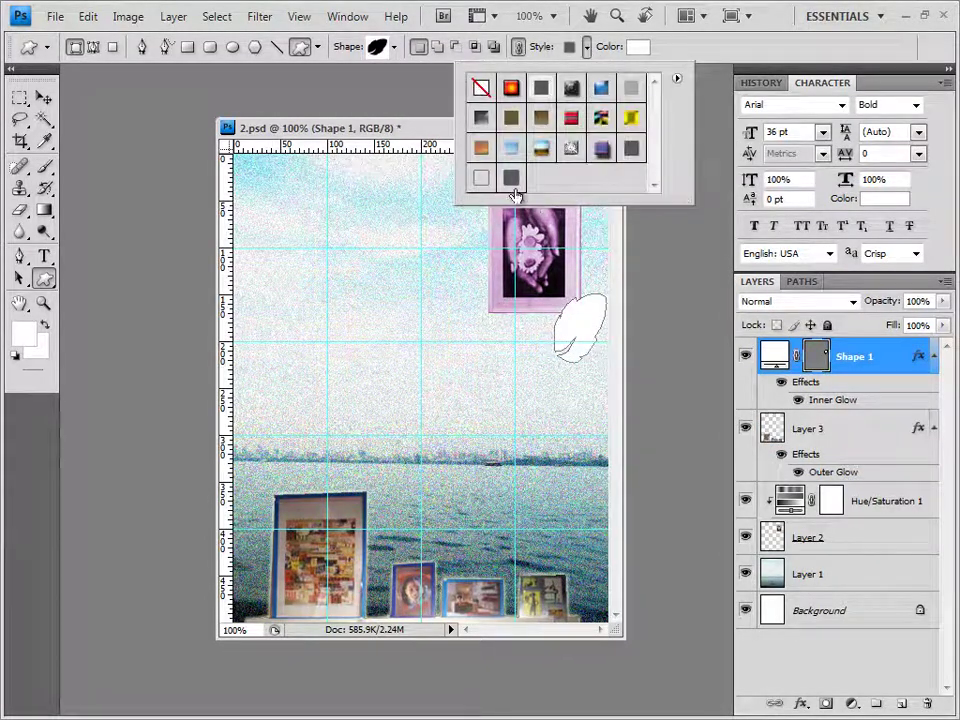
{"action": "left_click", "coordinate": [481, 88]}
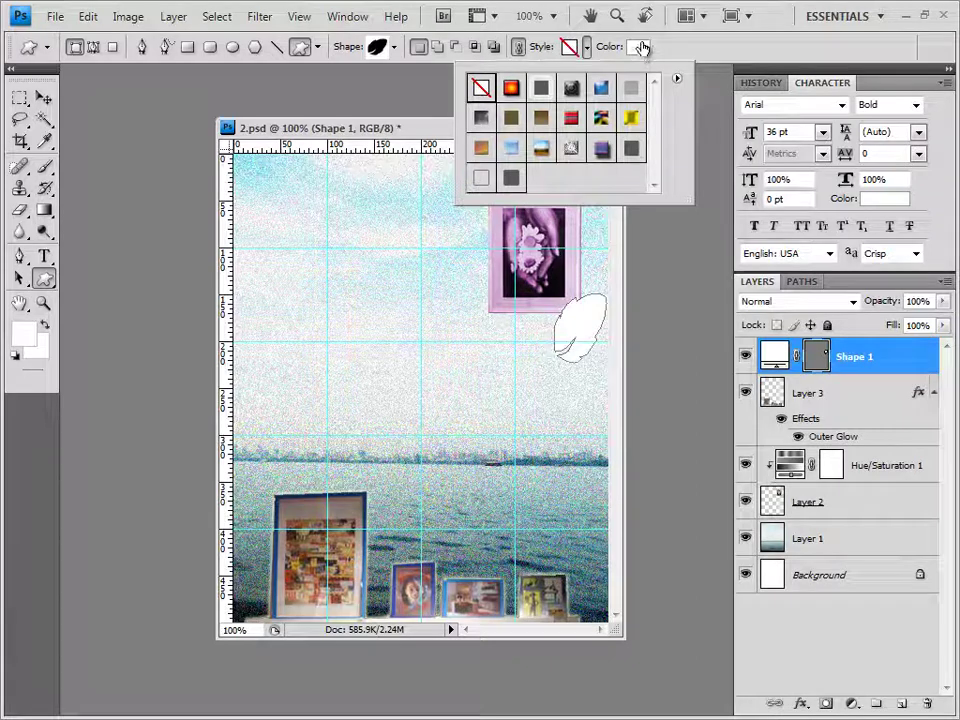
{"action": "left_click", "coordinate": [641, 47]}
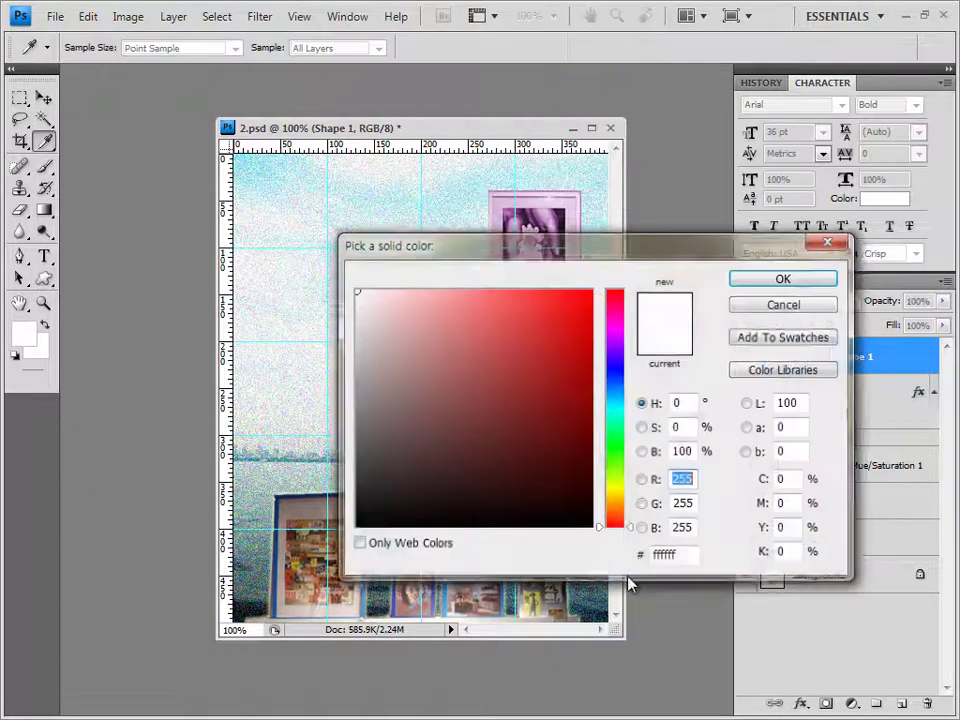
{"action": "type", "text": "8cdd00"}
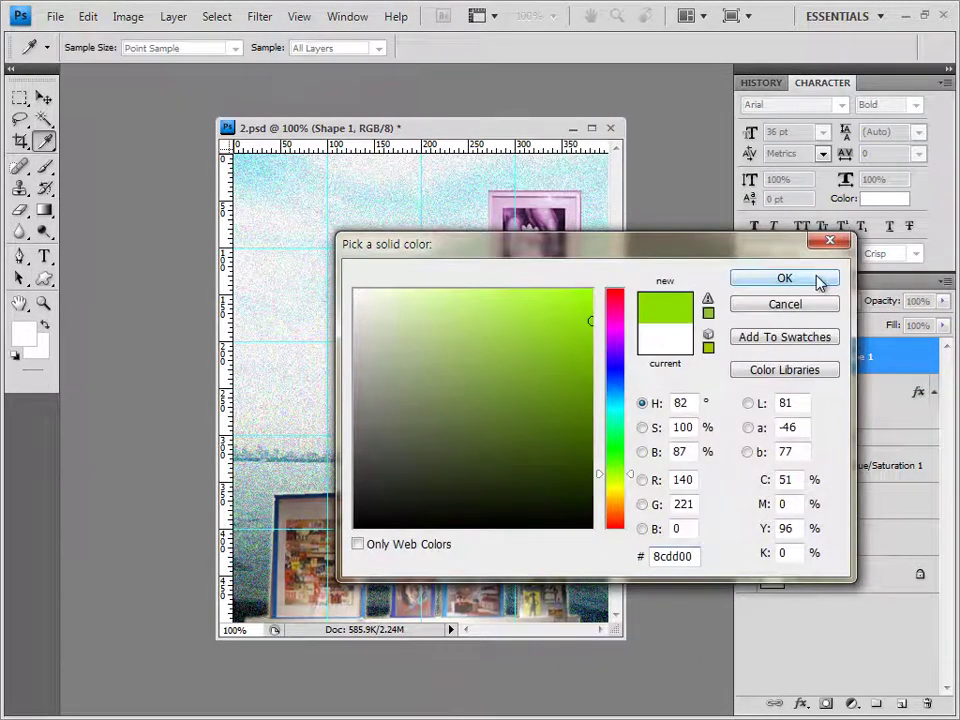
{"action": "left_click", "coordinate": [812, 278]}
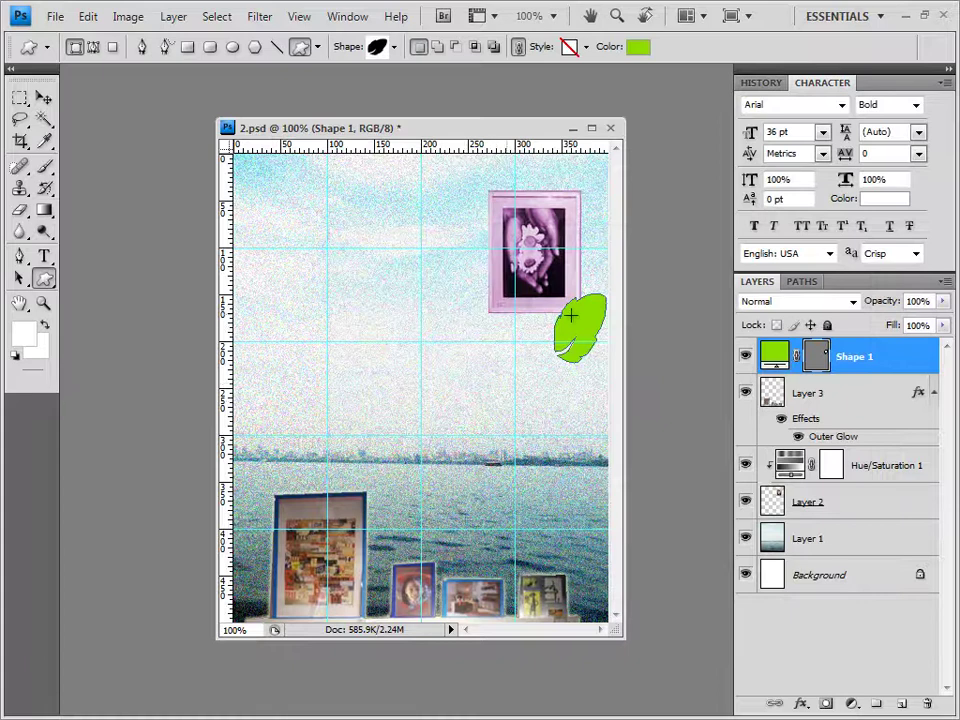
Add a Drop Shadow with its default settings to the green shape, and transform it wider and rotated so it runs past the canvas's right edge
{"action": "left_click", "coordinate": [800, 705]}
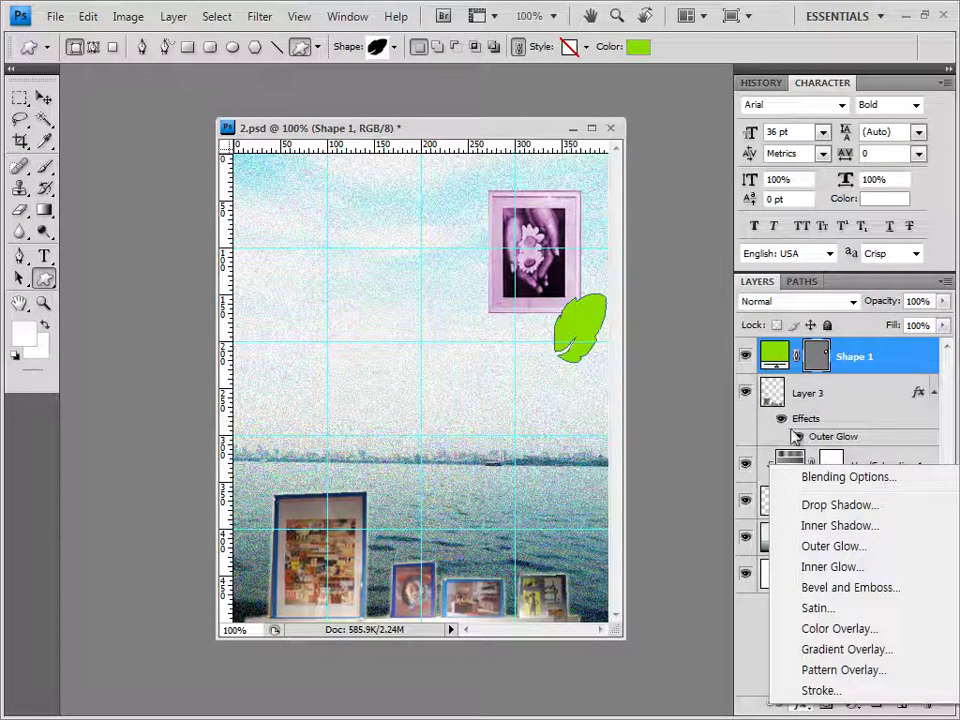
{"action": "left_click", "coordinate": [840, 506]}
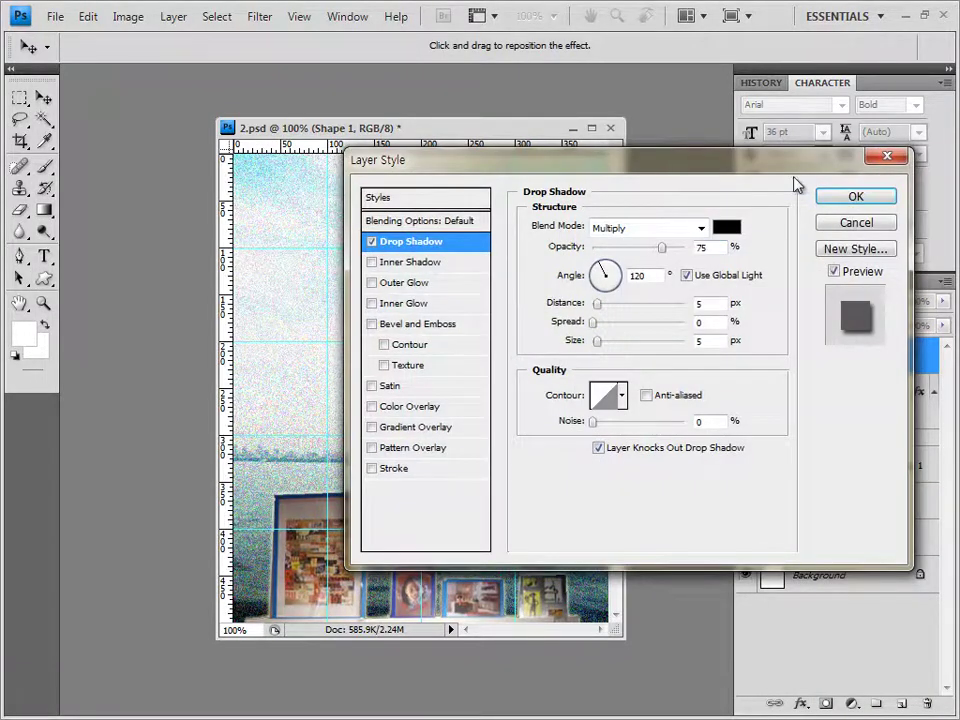
{"action": "left_click_drag", "start_coordinate": [795, 165], "coordinate": [632, 426]}
{"action": "left_click", "coordinate": [679, 455]}
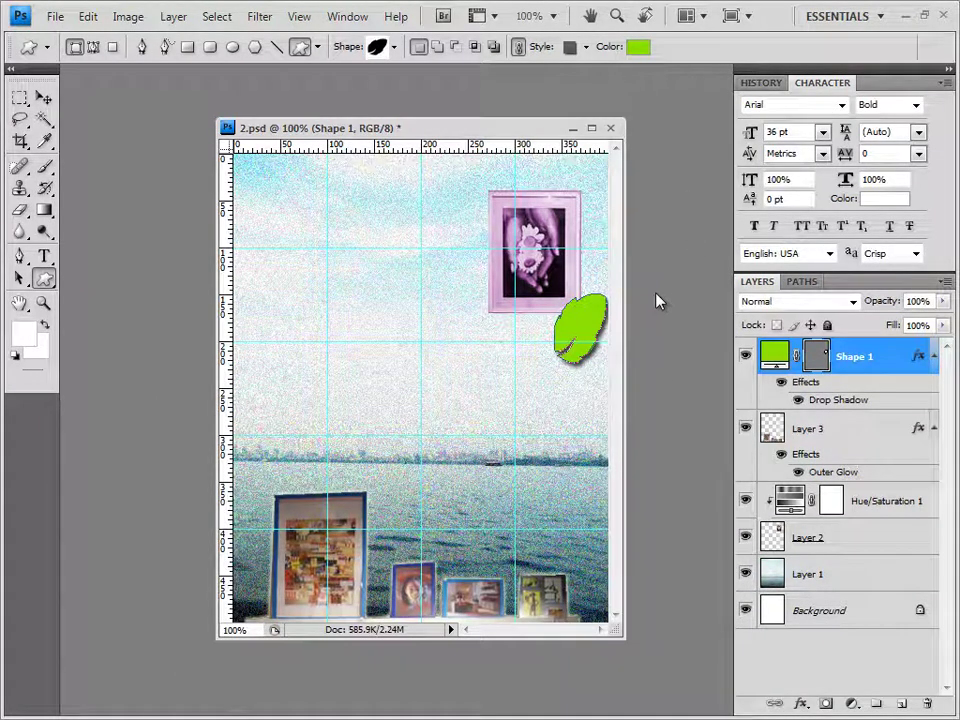
{"action": "key", "text": "ctrl+t"}
{"action": "key", "text": "Return"}
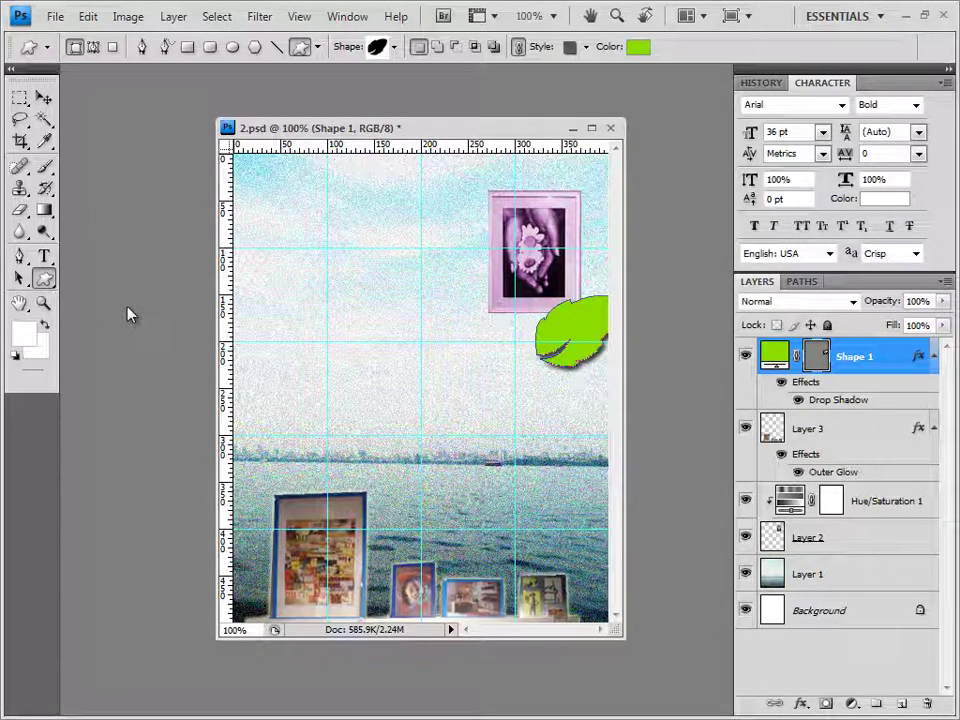
{"action": "left_click", "coordinate": [394, 47]}
{"action": "left_click", "coordinate": [484, 78]}
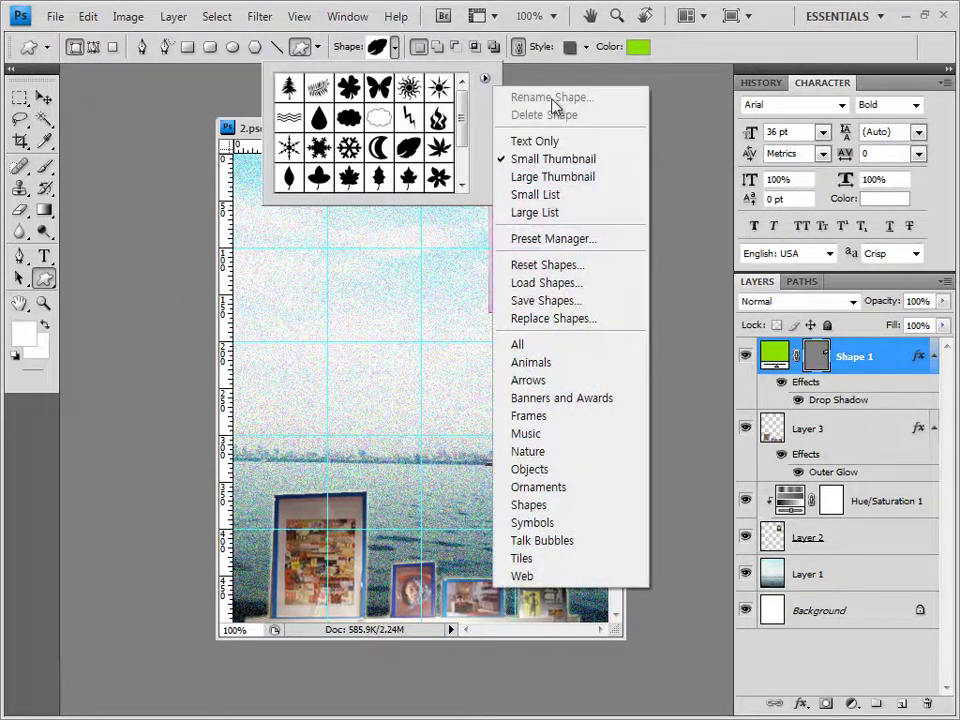
{"action": "left_click", "coordinate": [545, 344]}
{"action": "left_click", "coordinate": [601, 427]}
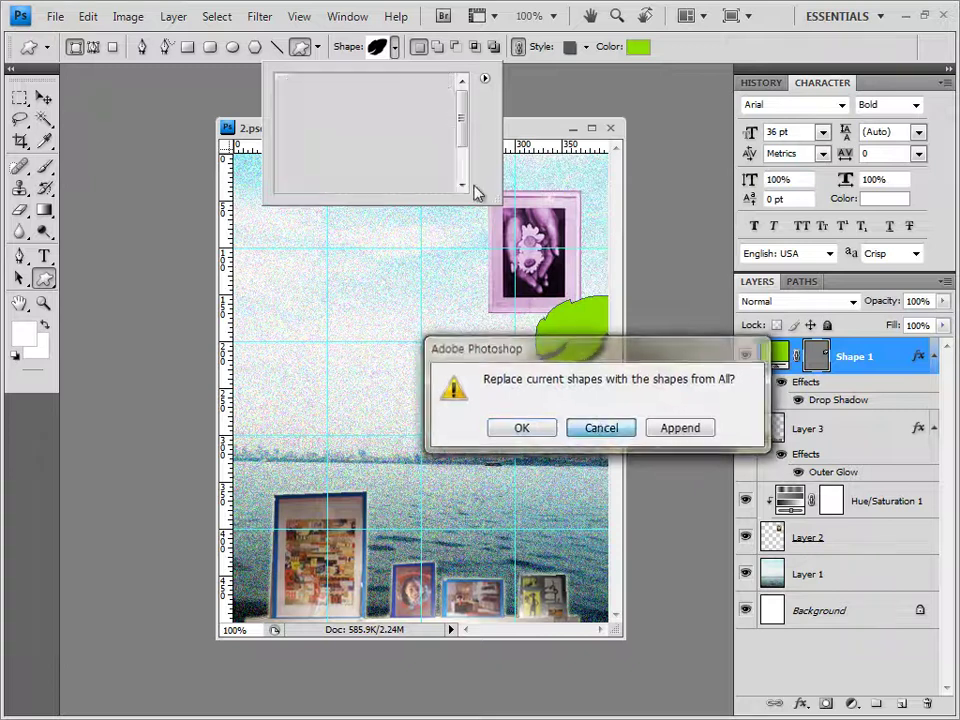
Replace the custom shapes with the Animals set and draw a flying bird about 60 px wide and 60 px high in the canvas's upper-left area
{"action": "left_click", "coordinate": [484, 78]}
{"action": "left_click", "coordinate": [531, 364]}
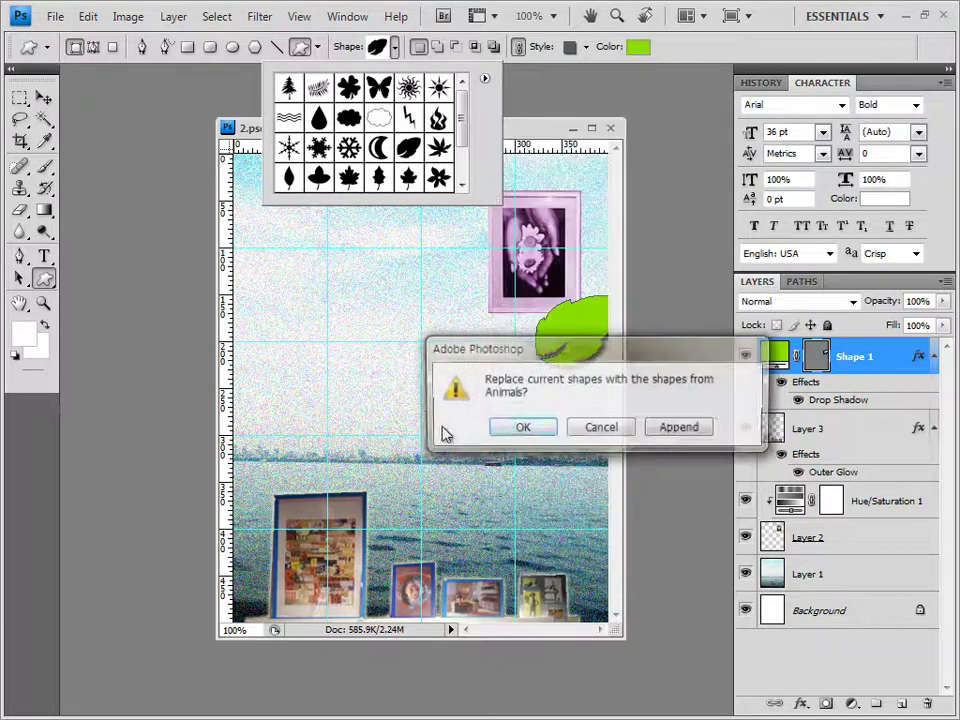
{"action": "key", "text": "Return"}
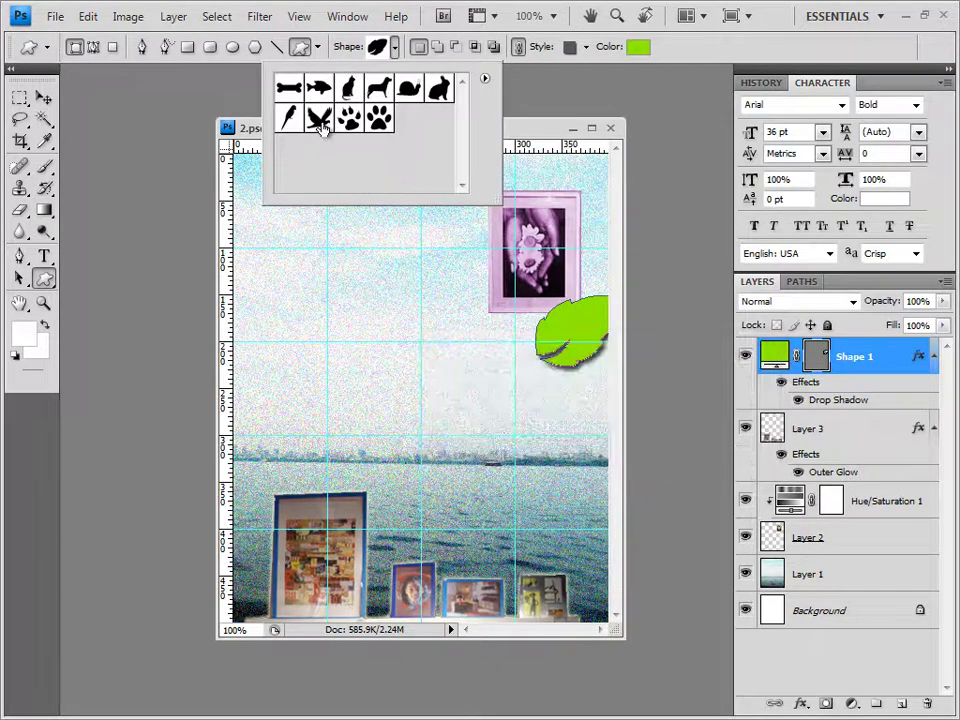
{"action": "left_click", "coordinate": [319, 121]}
{"action": "key", "text": "Return"}
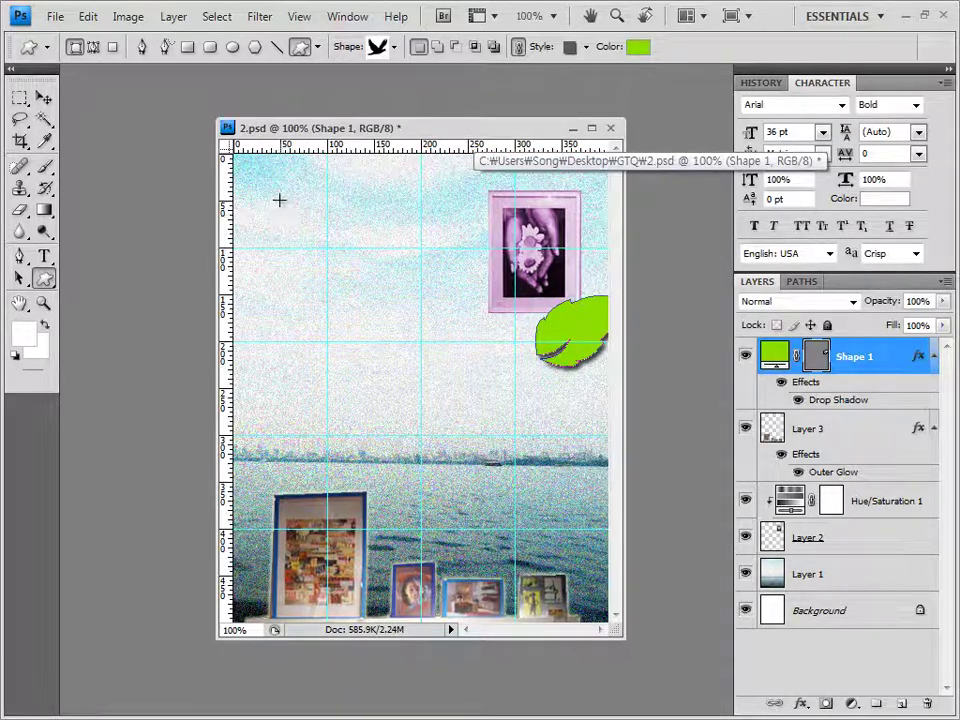
{"action": "left_click_drag", "start_coordinate": [279, 197], "coordinate": [336, 255]}
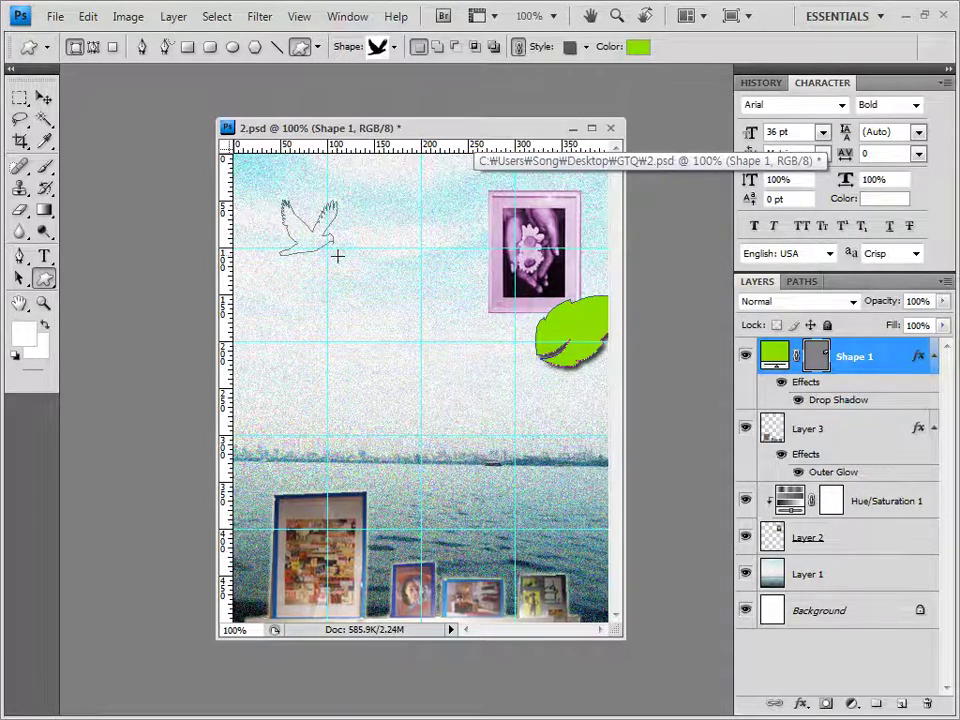
Set the bird shape layer to no style and its fill color to white, #ffffff
{"action": "left_click", "coordinate": [586, 46]}
{"action": "left_click", "coordinate": [481, 88]}
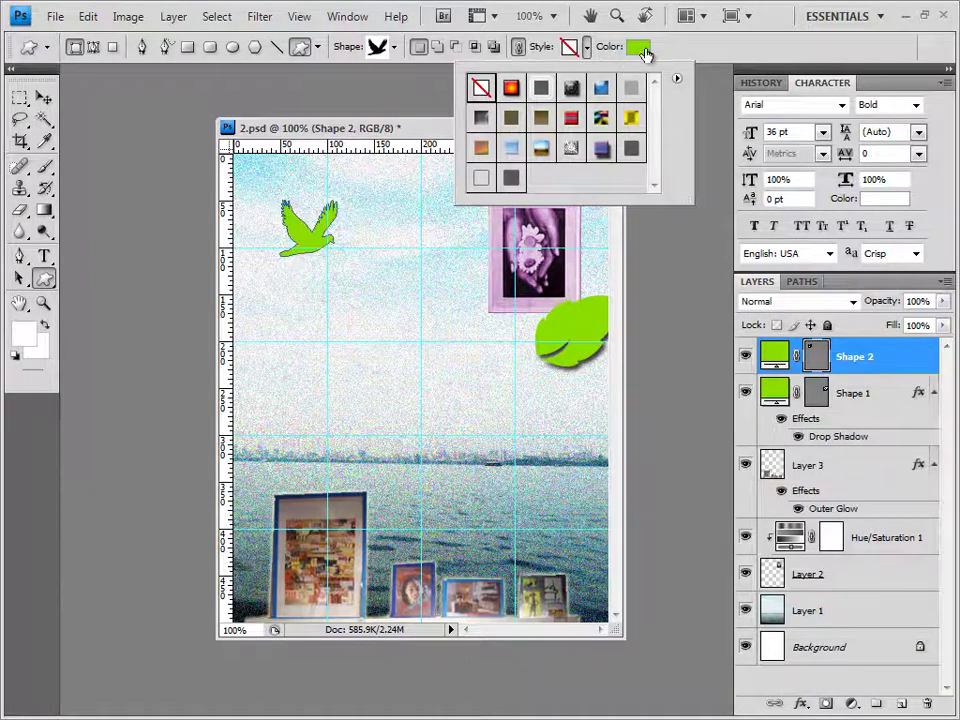
{"action": "left_click", "coordinate": [638, 47]}
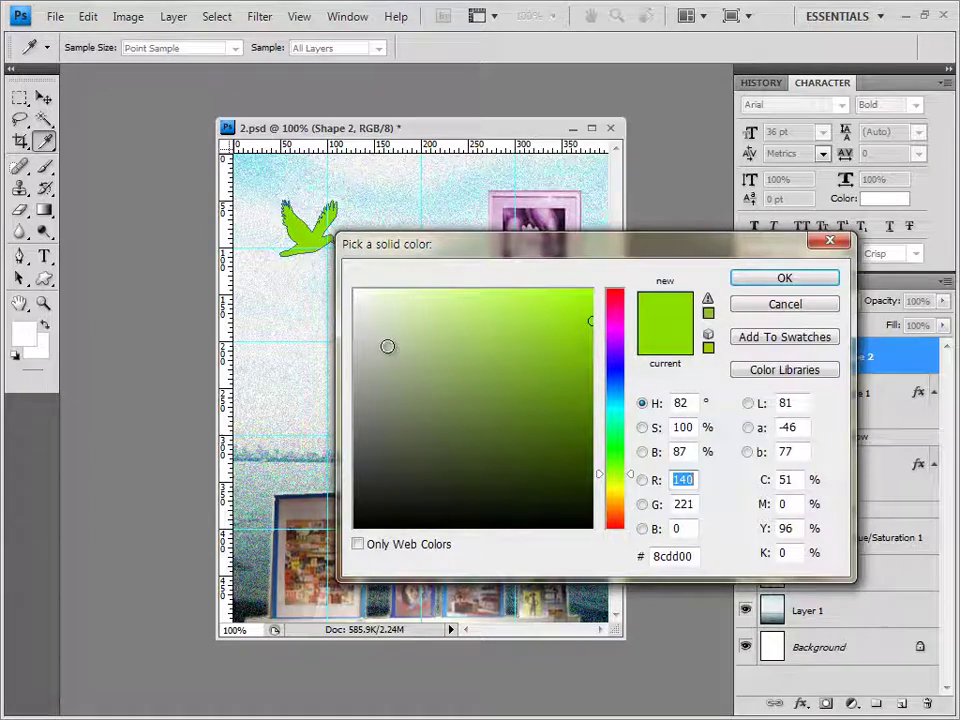
{"action": "left_click_drag", "start_coordinate": [399, 336], "coordinate": [353, 290]}
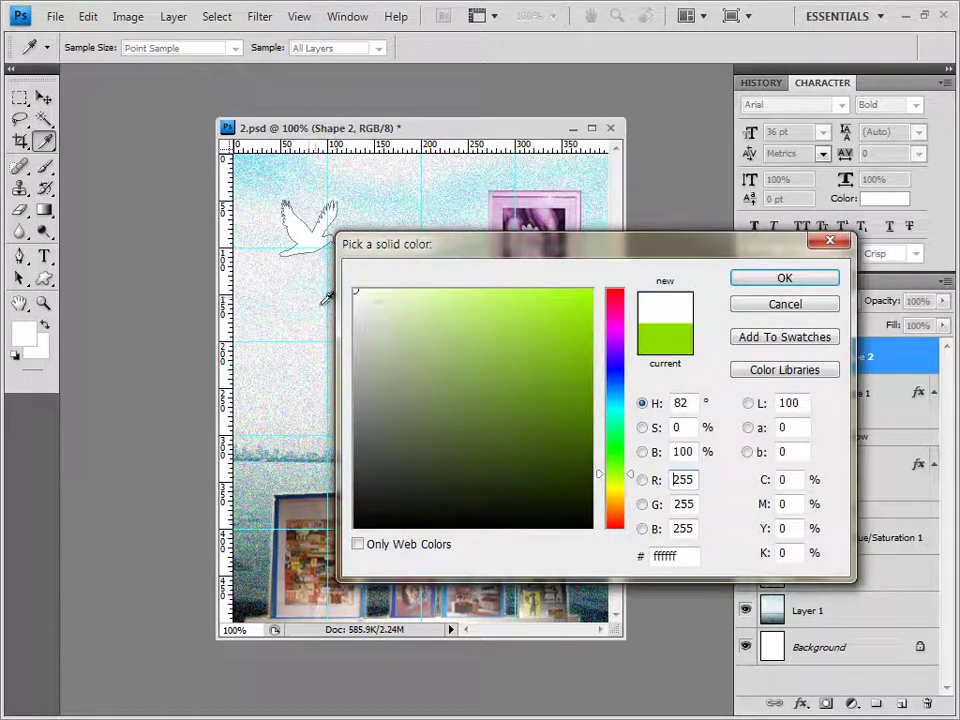
{"action": "left_click", "coordinate": [684, 553]}
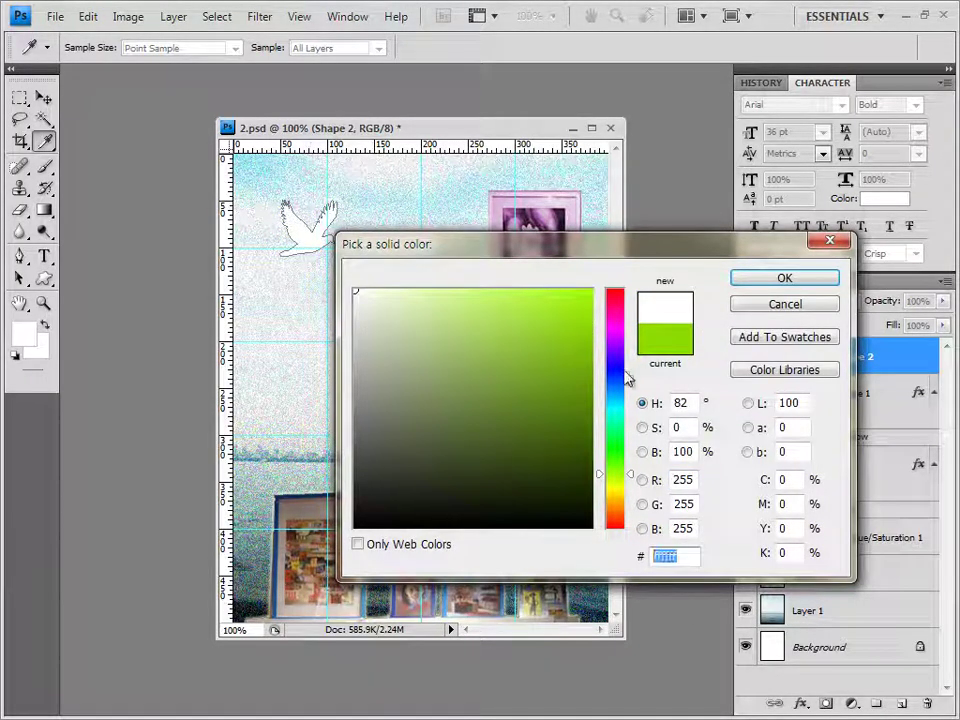
{"action": "left_click", "coordinate": [785, 279]}
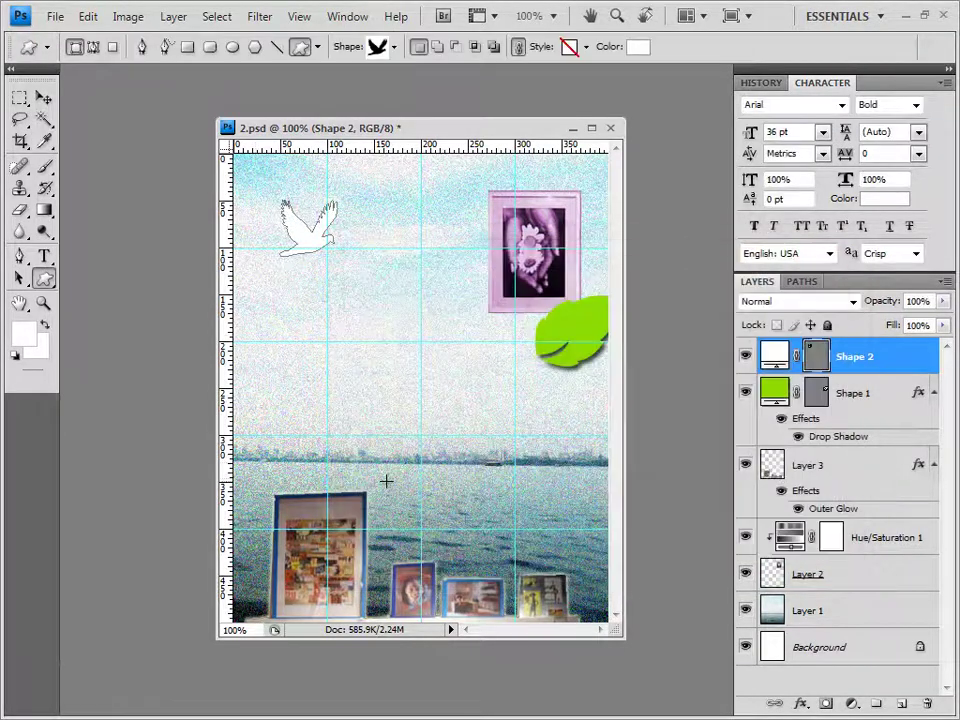
Add an Inner Shadow layer style with its default settings to the bird shape layer
{"action": "left_click", "coordinate": [804, 705]}
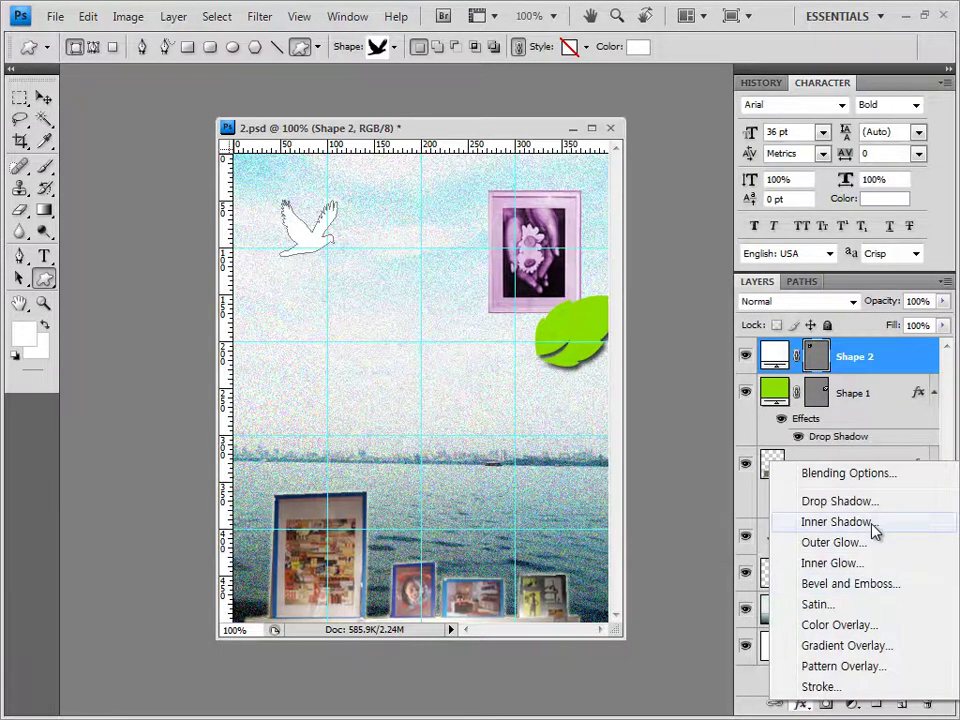
{"action": "left_click", "coordinate": [874, 527]}
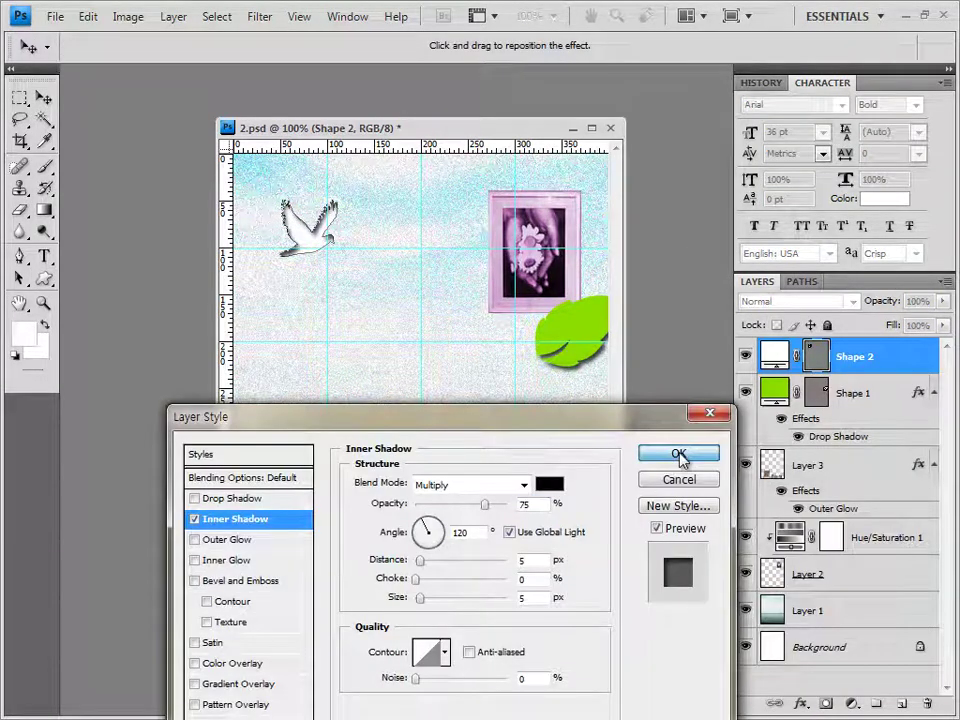
{"action": "left_click", "coordinate": [679, 455]}
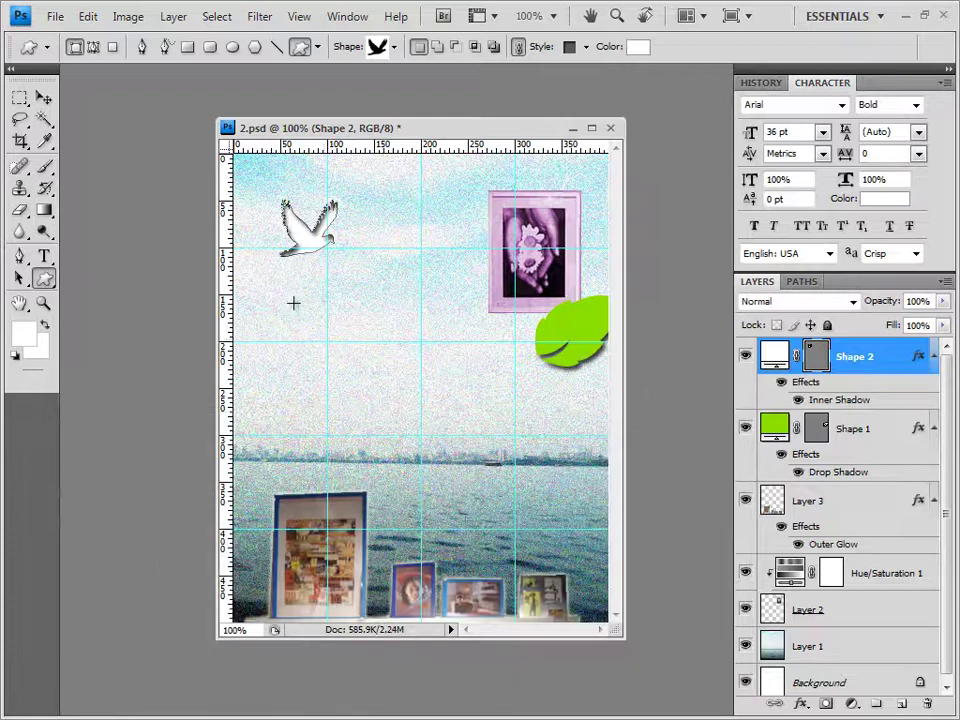
Widen the bird shape to 119.4% and move it to X 92.0 px, Y 68.5 px
{"action": "key", "text": "ctrl+t"}
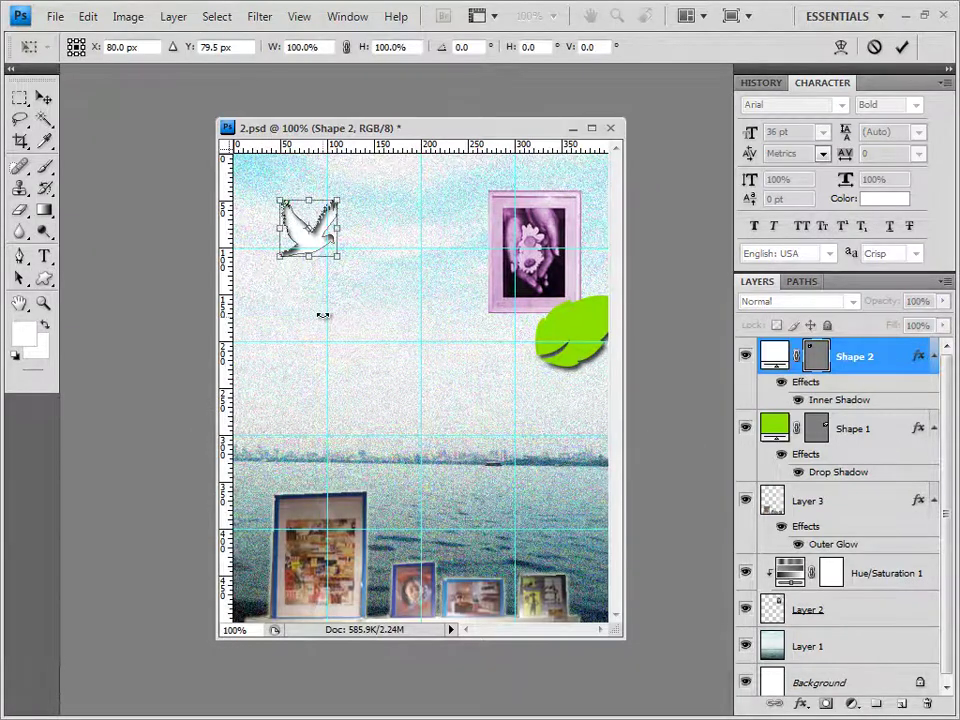
{"action": "left_click_drag", "start_coordinate": [337, 228], "coordinate": [354, 217]}
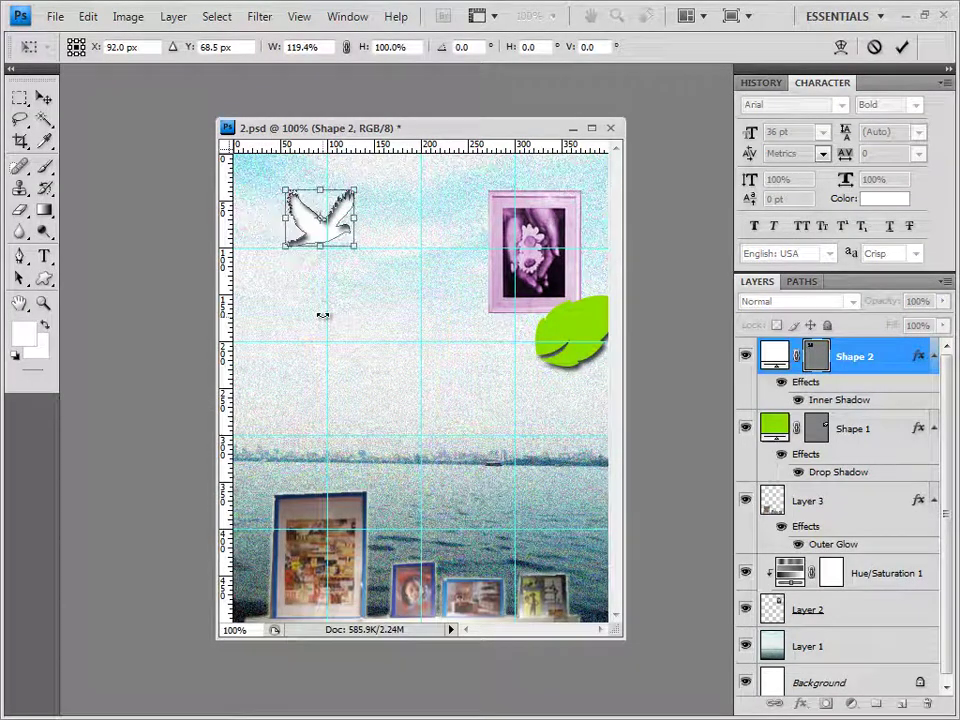
{"action": "key", "text": "Return"}
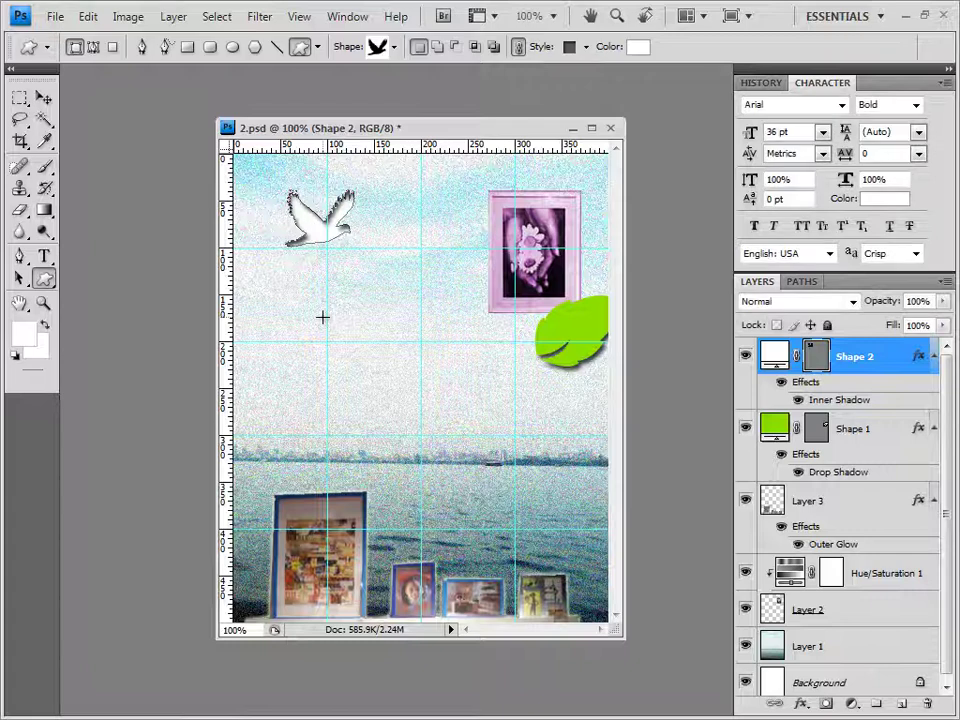
Change the bird's Inner Shadow to a size of 3 px and an opacity of 40%
{"action": "double_click", "coordinate": [862, 402]}
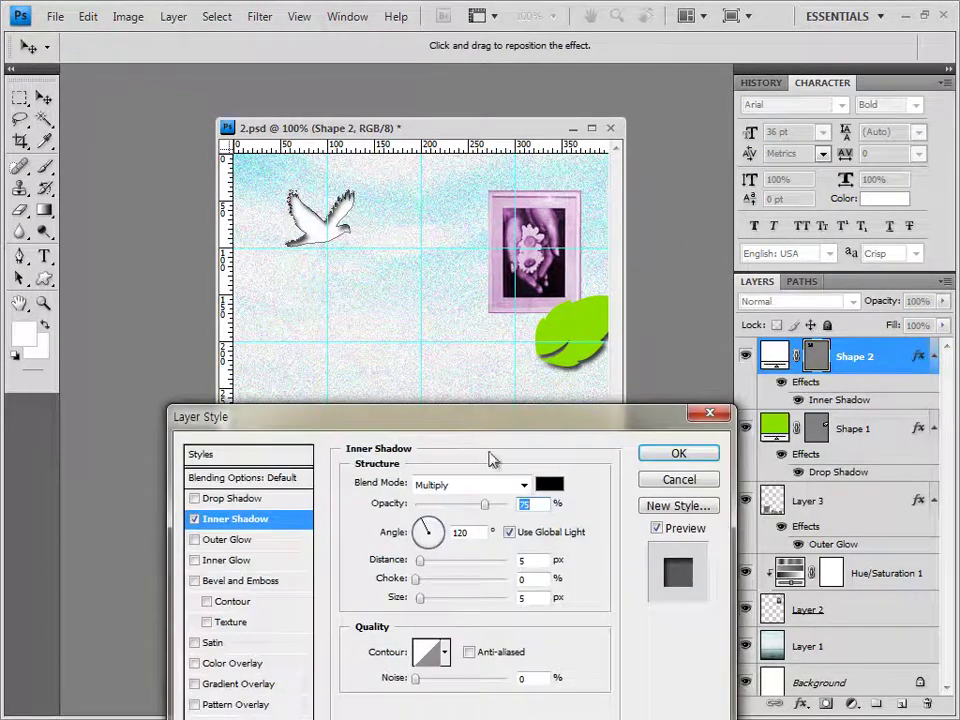
{"action": "left_click_drag", "start_coordinate": [531, 419], "coordinate": [610, 278]}
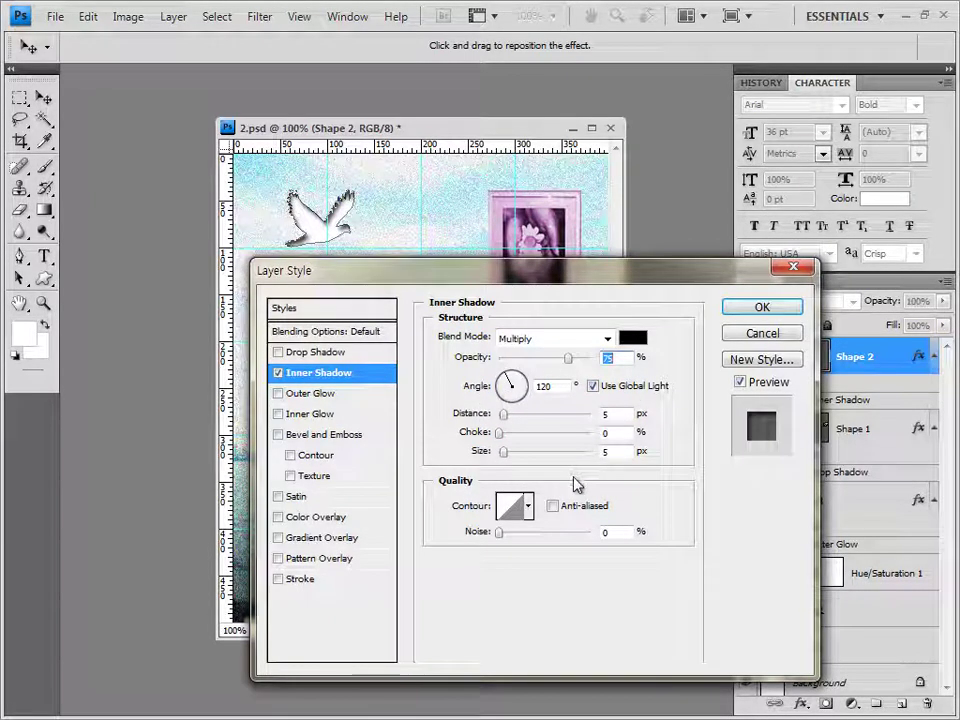
{"action": "double_click", "coordinate": [613, 454]}
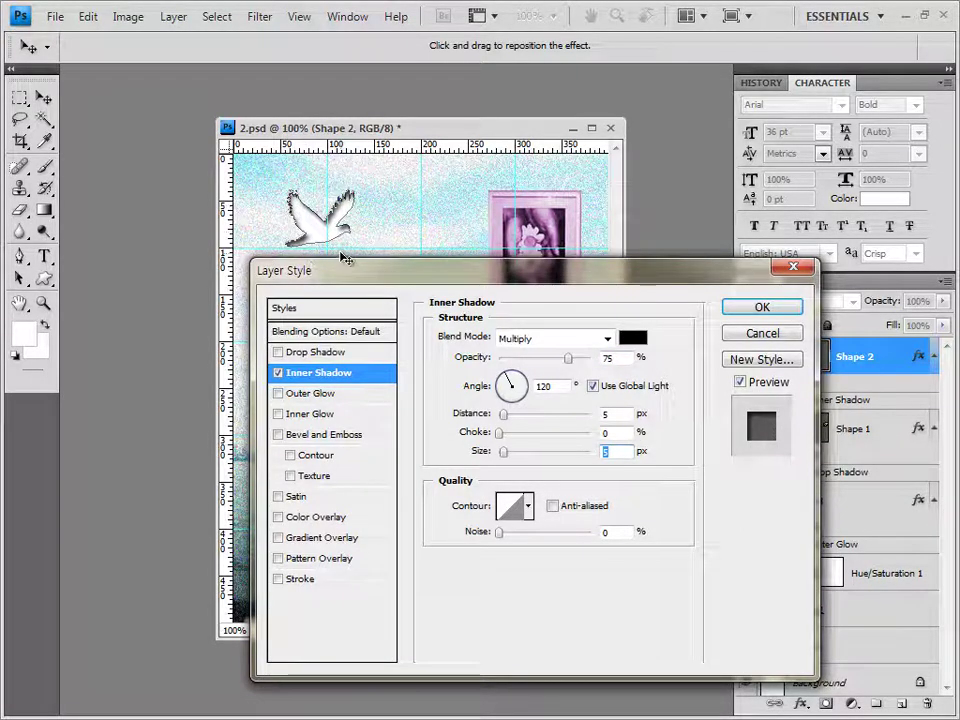
{"action": "type", "text": "3"}
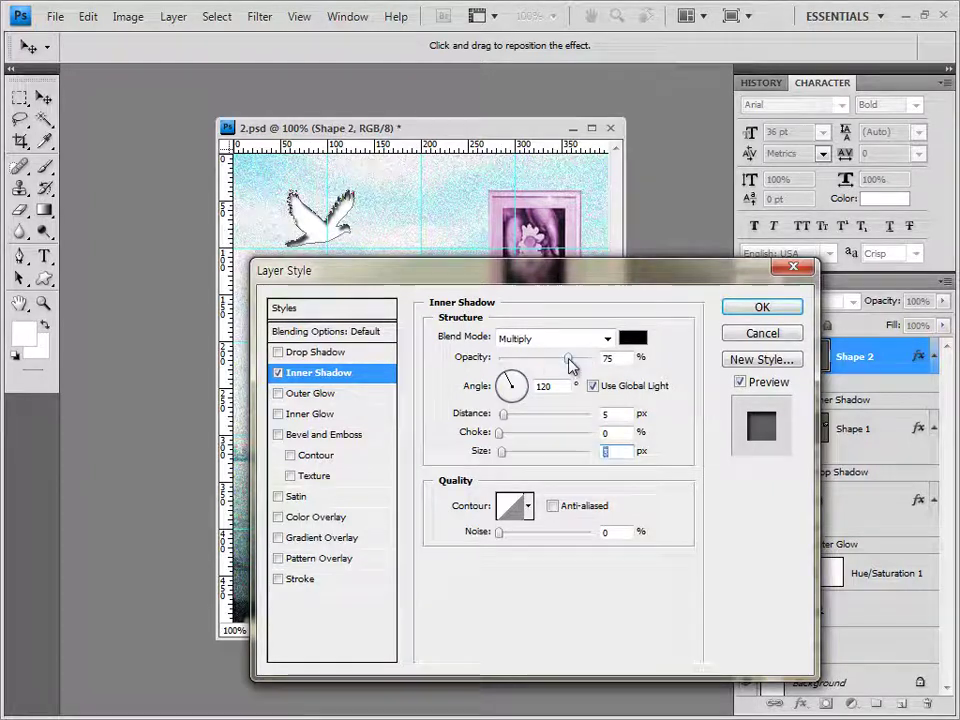
{"action": "left_click_drag", "start_coordinate": [568, 358], "coordinate": [535, 362]}
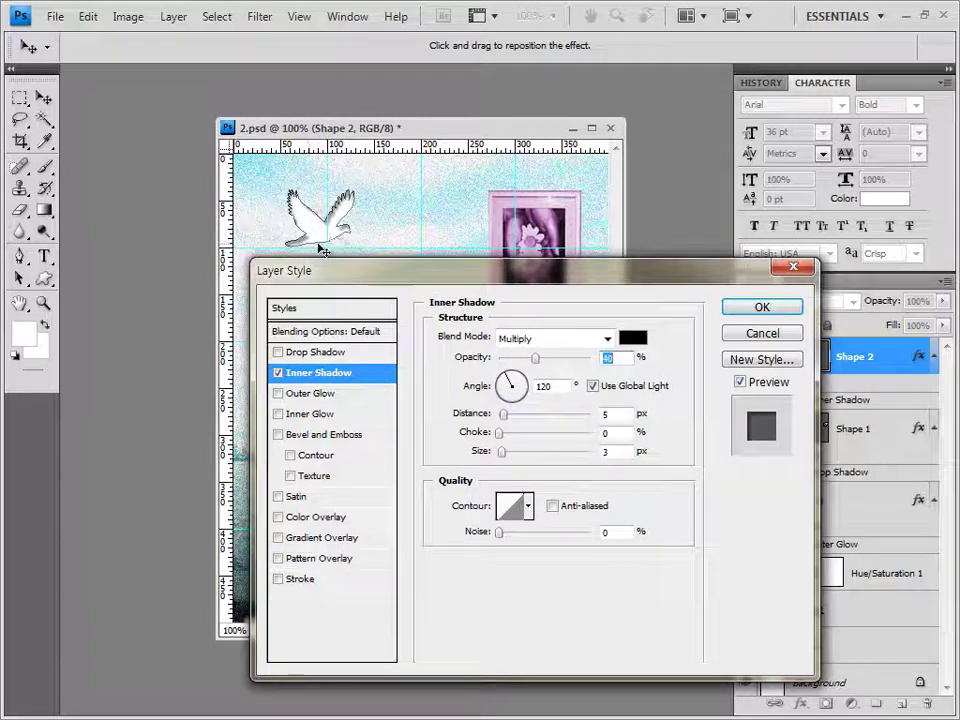
{"action": "left_click", "coordinate": [795, 309]}
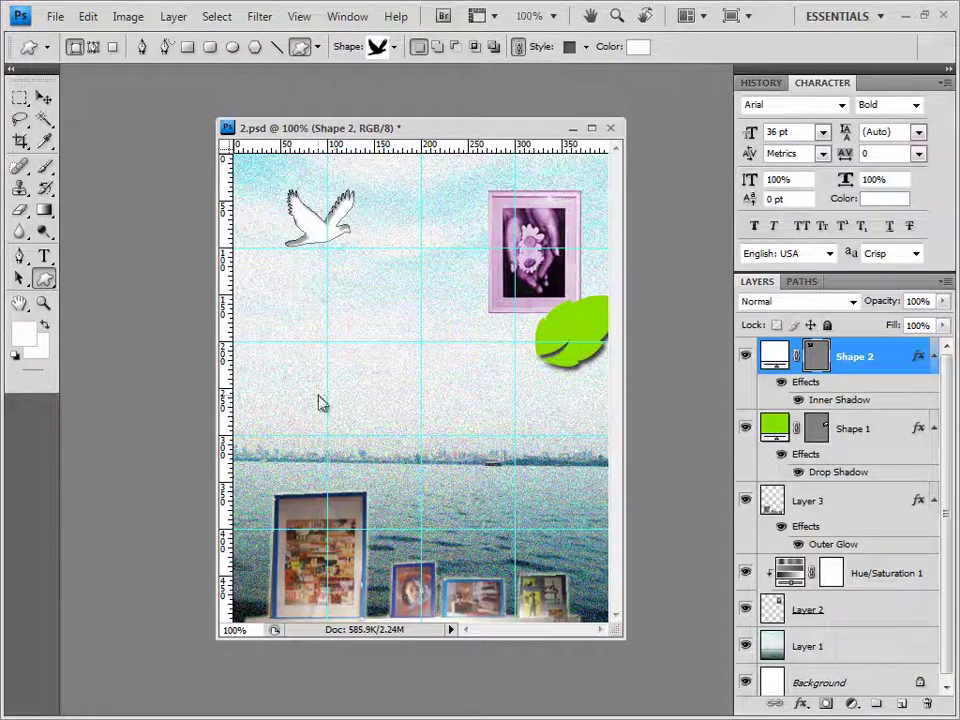
Add the two-line text "ART &" / "HEALING" above the horizon in Arial Bold 36 pt, color #7a427a, and select both lines
{"action": "left_click", "coordinate": [45, 257]}
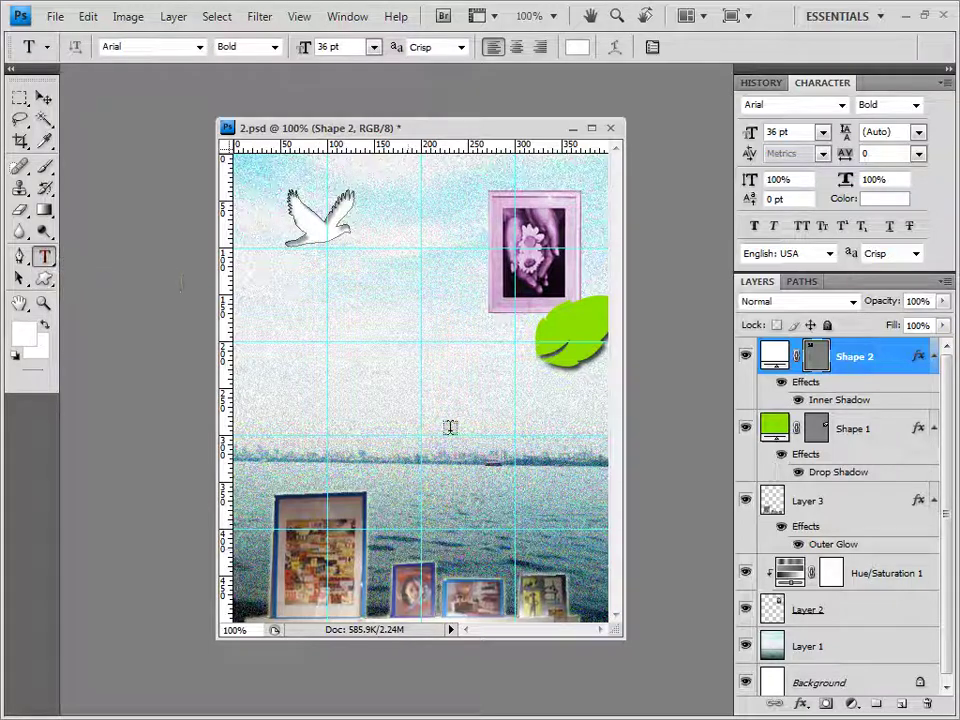
{"action": "left_click", "coordinate": [327, 362]}
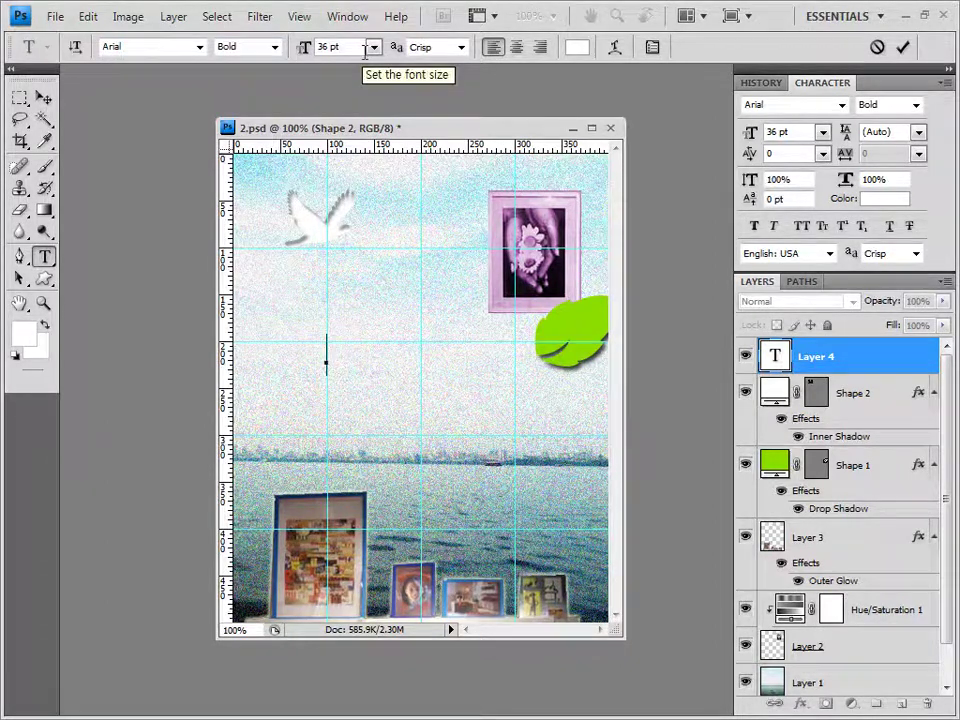
{"action": "left_click", "coordinate": [576, 47]}
{"action": "double_click", "coordinate": [681, 556]}
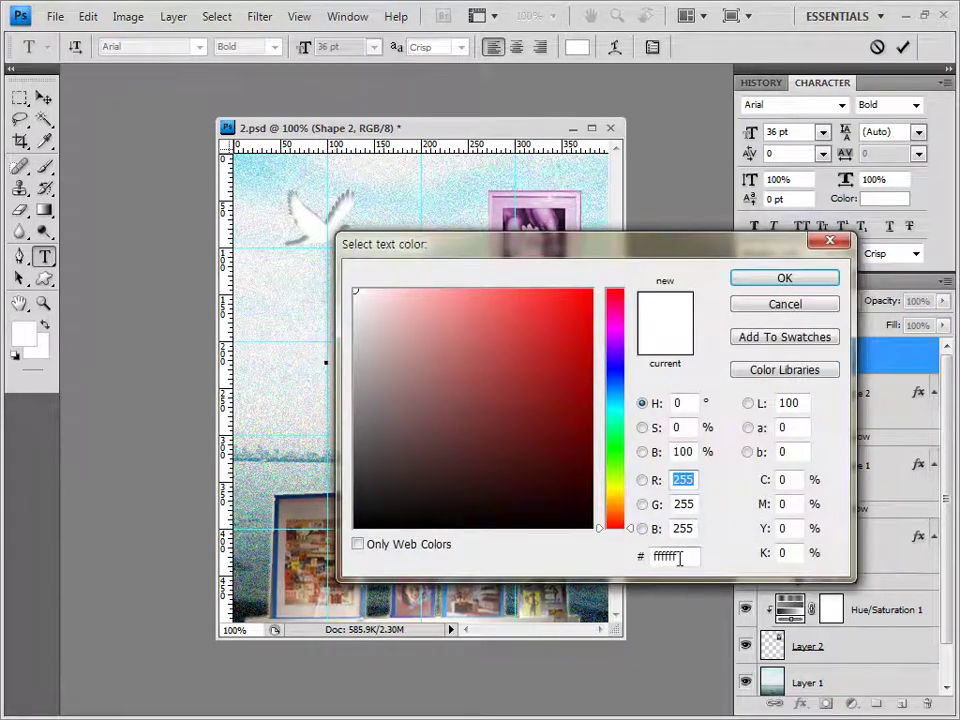
{"action": "type", "text": "7a427a"}
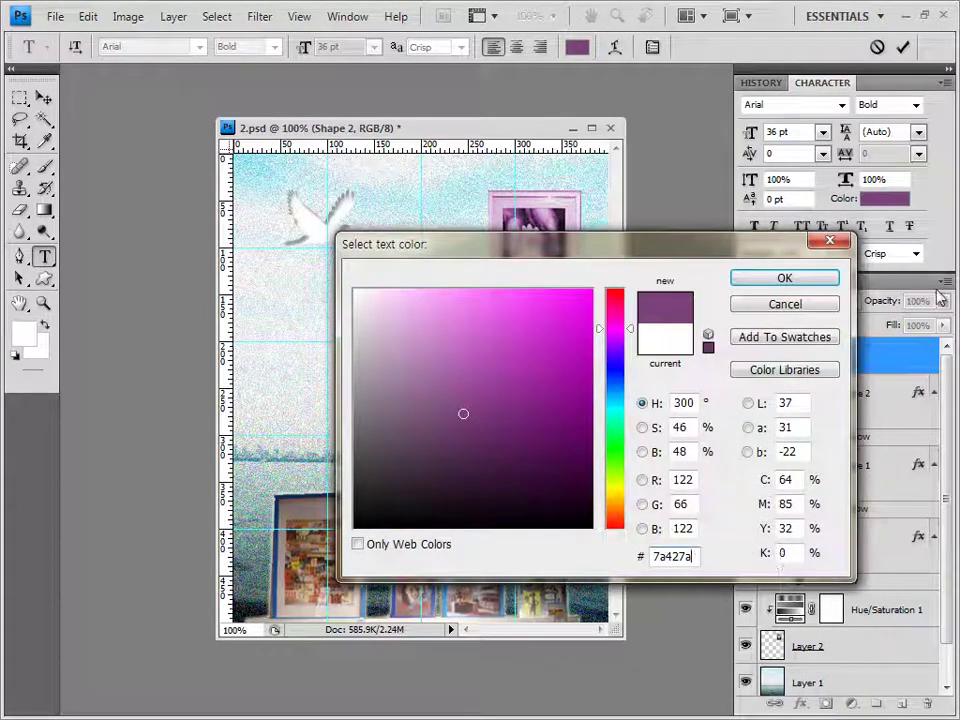
{"action": "left_click", "coordinate": [822, 280]}
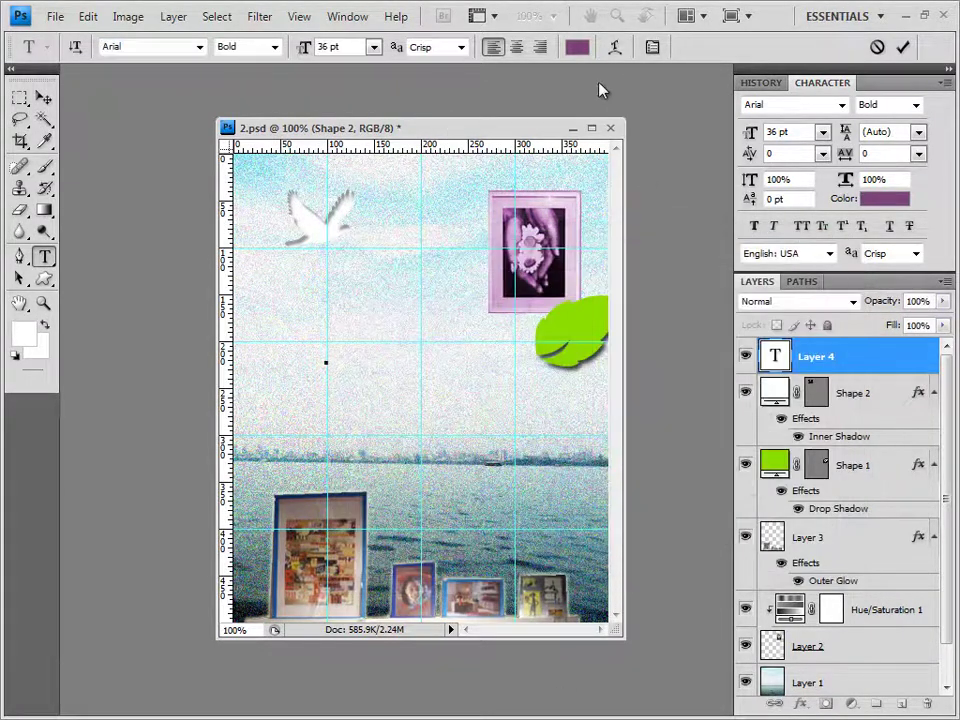
{"action": "type", "text": "ART & HEALING"}
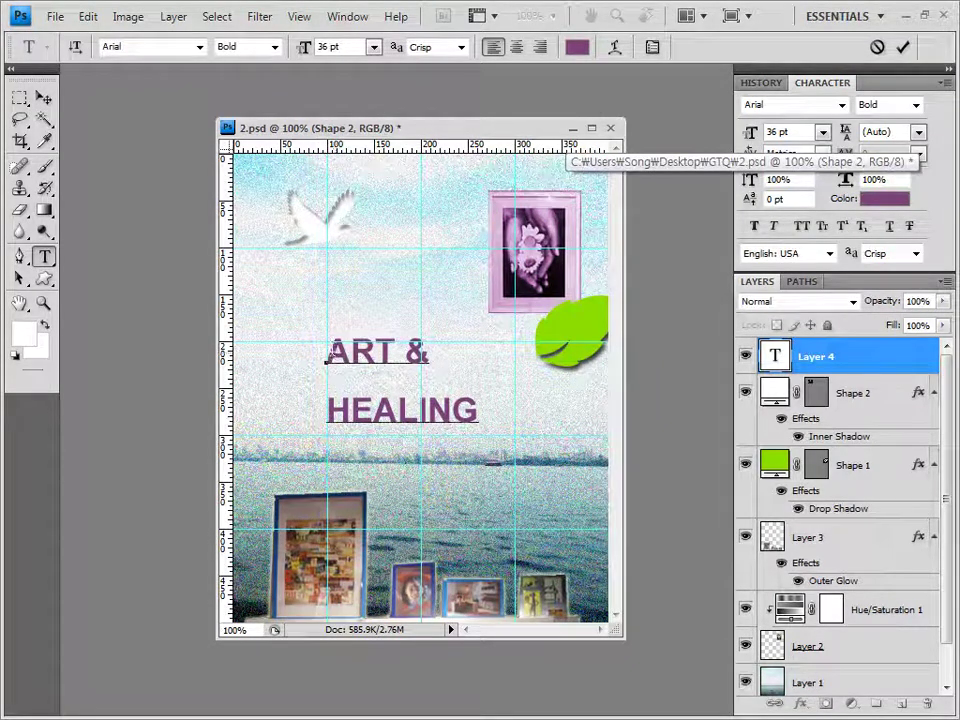
{"action": "mouse_move", "coordinate": [327, 345]}
{"action": "left_mouse_down"}
{"action": "mouse_move", "coordinate": [489, 369]}
{"action": "mouse_move", "coordinate": [480, 424]}
{"action": "left_mouse_up"}
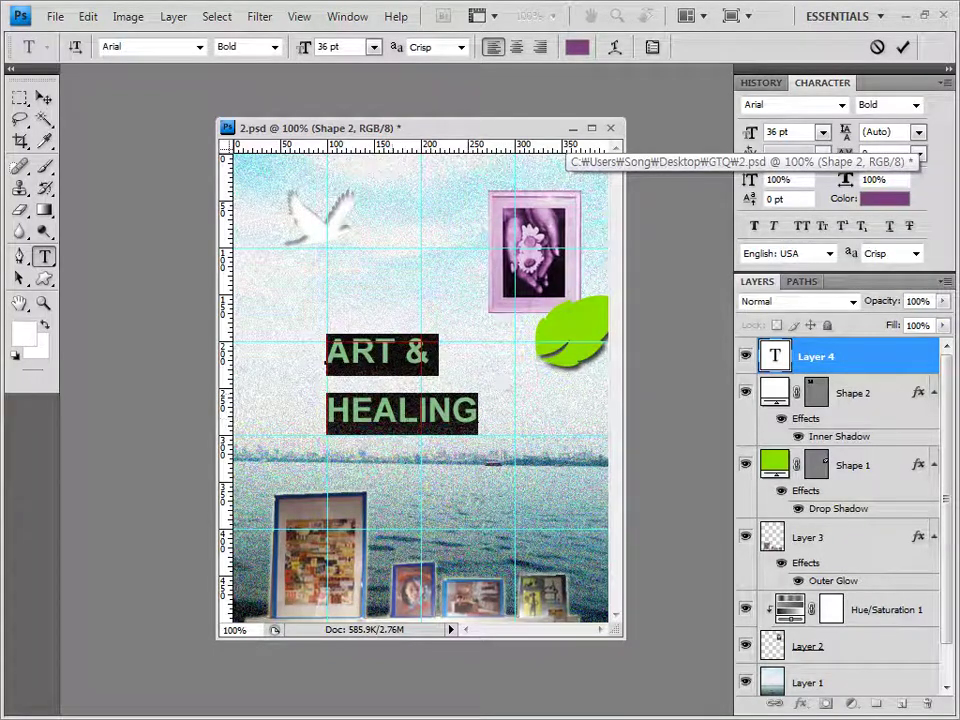
Try 72 pt and 8 pt leading on the selected ART & HEALING text and restore it to Auto
{"action": "left_click", "coordinate": [347, 16]}
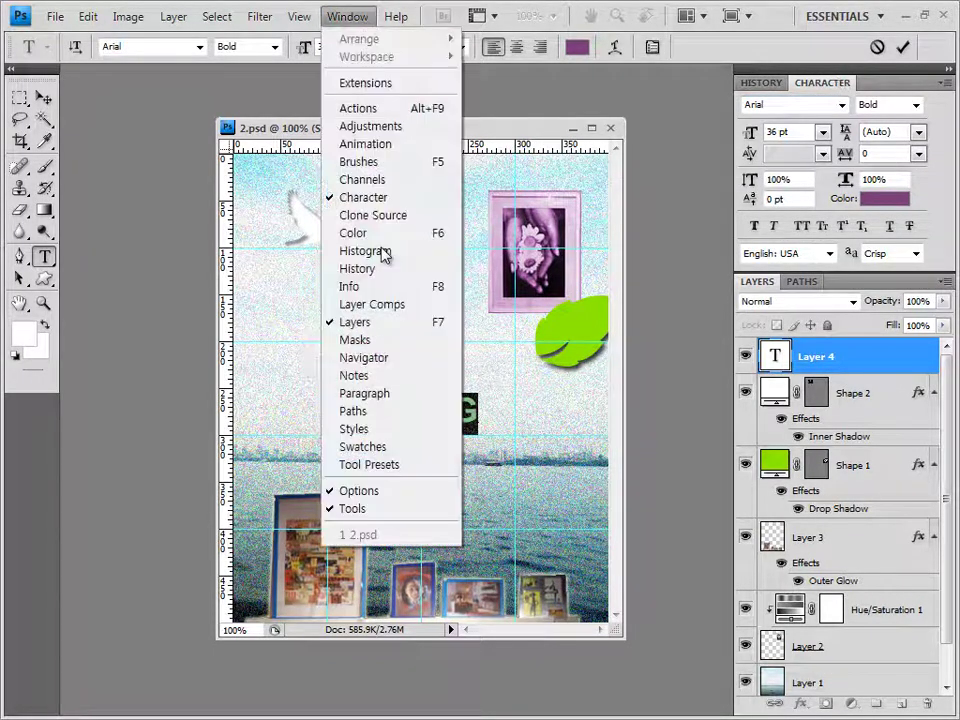
{"action": "left_click", "coordinate": [826, 88]}
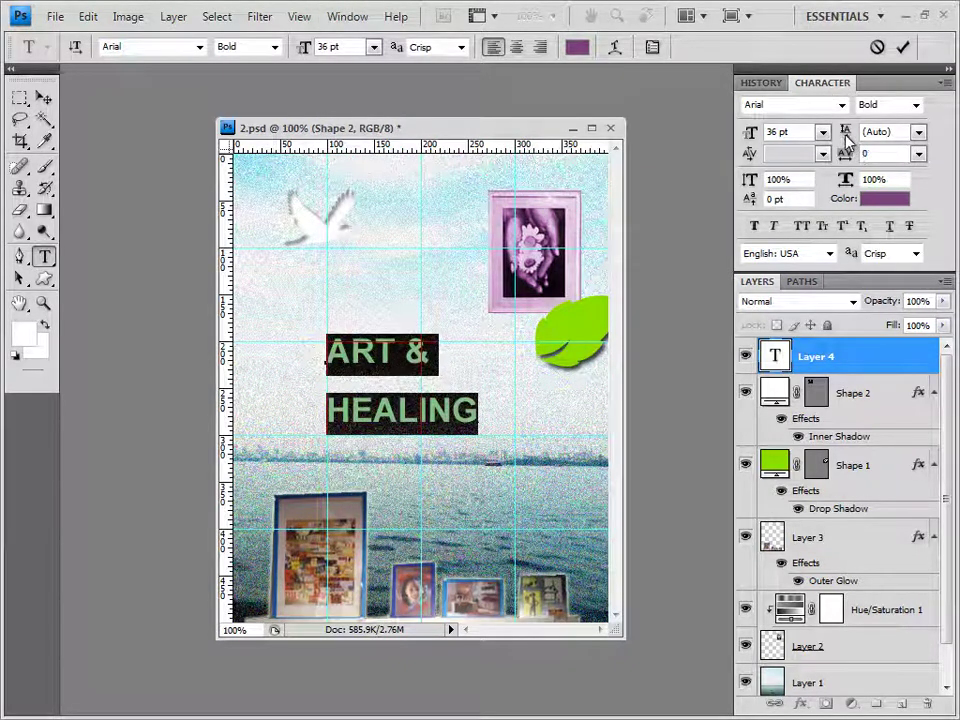
{"action": "left_click", "coordinate": [918, 132]}
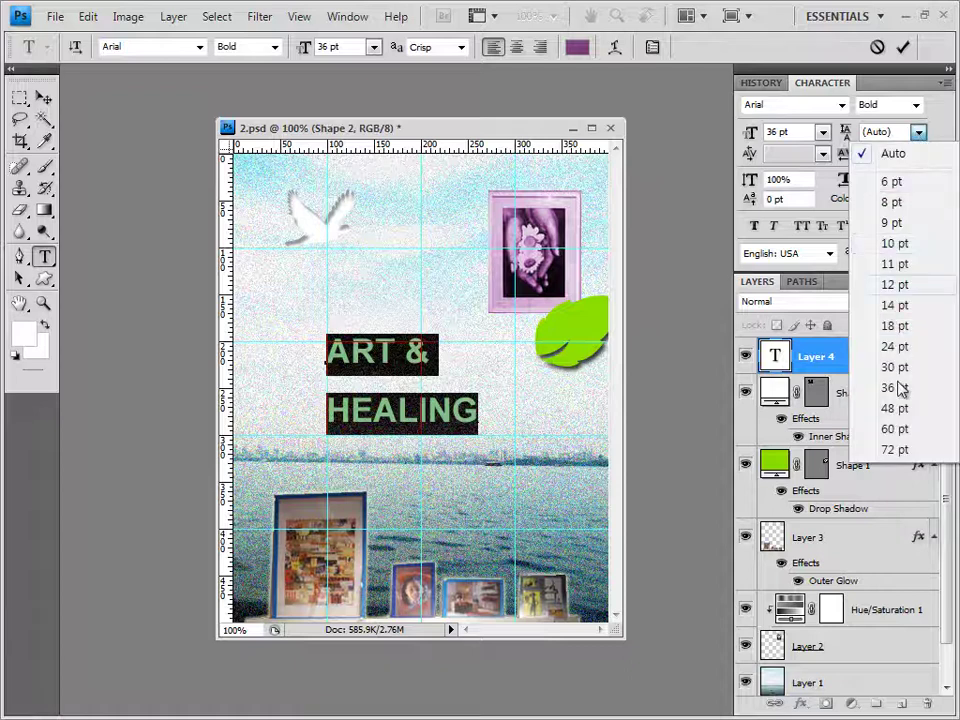
{"action": "left_click", "coordinate": [910, 455]}
{"action": "left_click", "coordinate": [918, 132]}
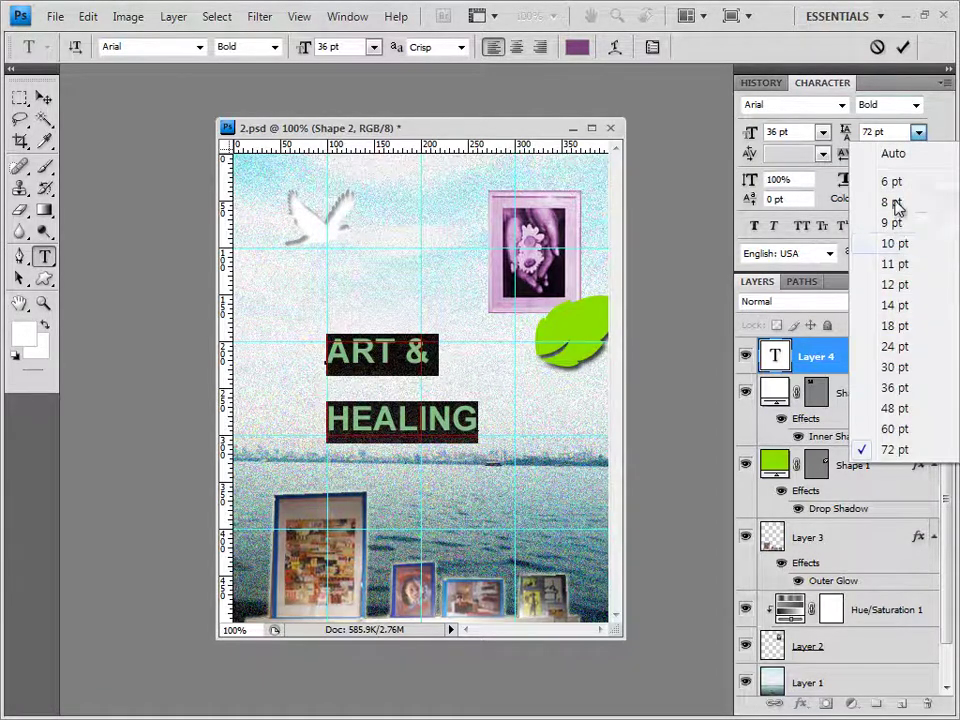
{"action": "left_click", "coordinate": [893, 203]}
{"action": "left_click", "coordinate": [918, 132]}
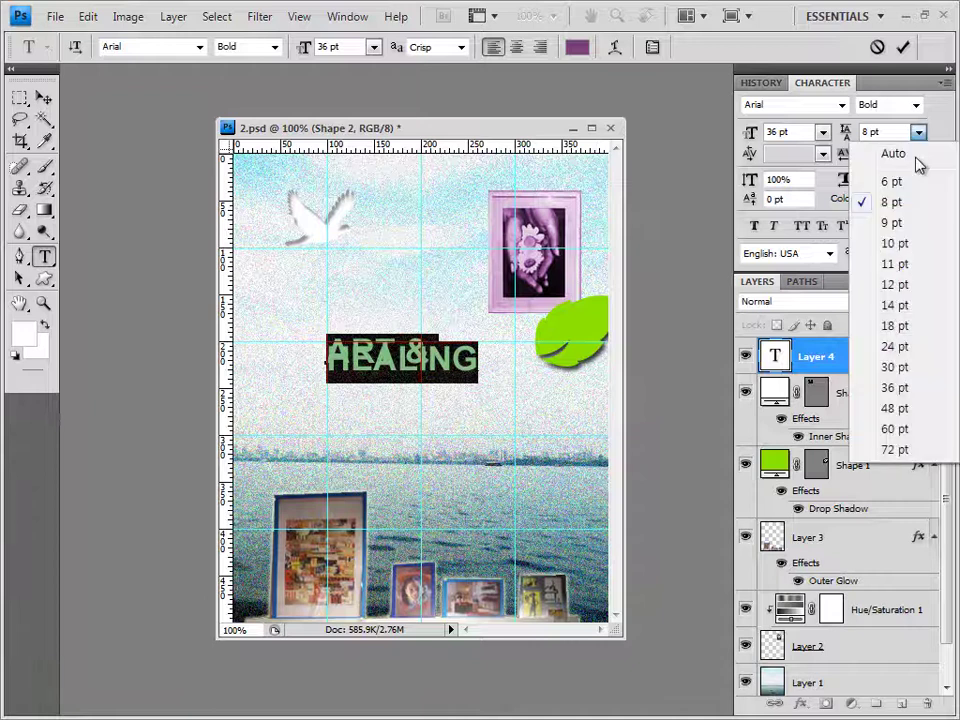
{"action": "left_click", "coordinate": [897, 156]}
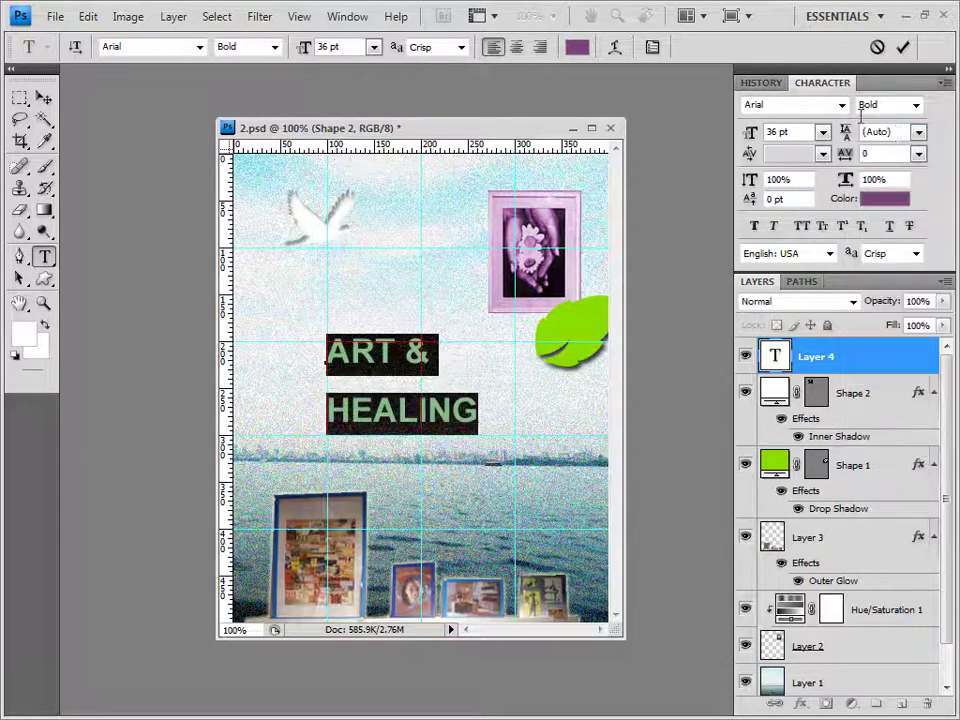
{"action": "left_click", "coordinate": [803, 179]}
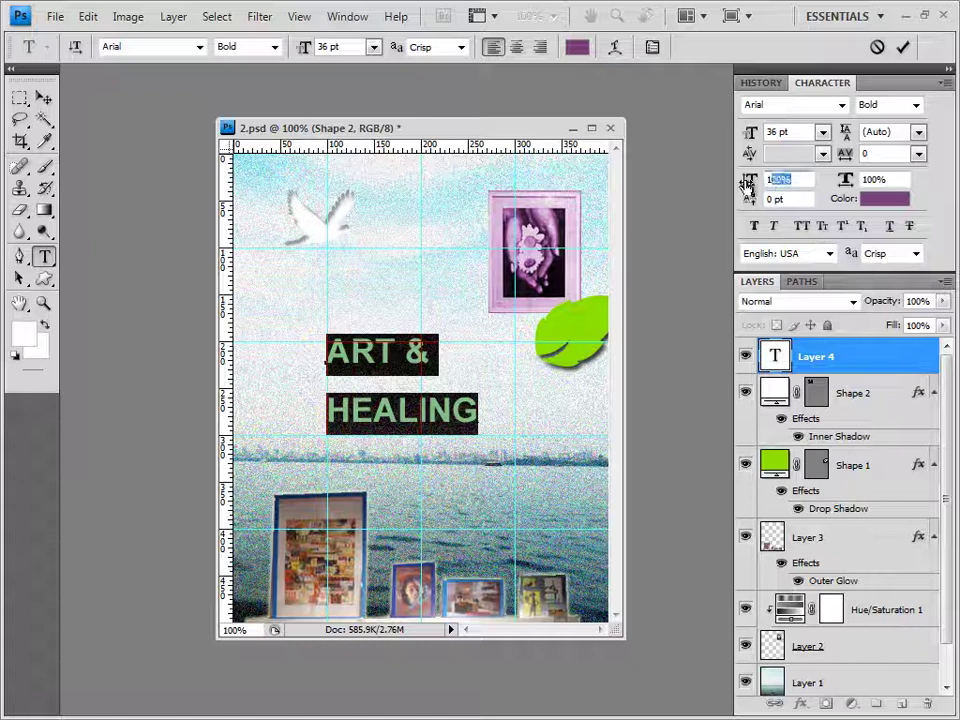
{"action": "left_click", "coordinate": [801, 180]}
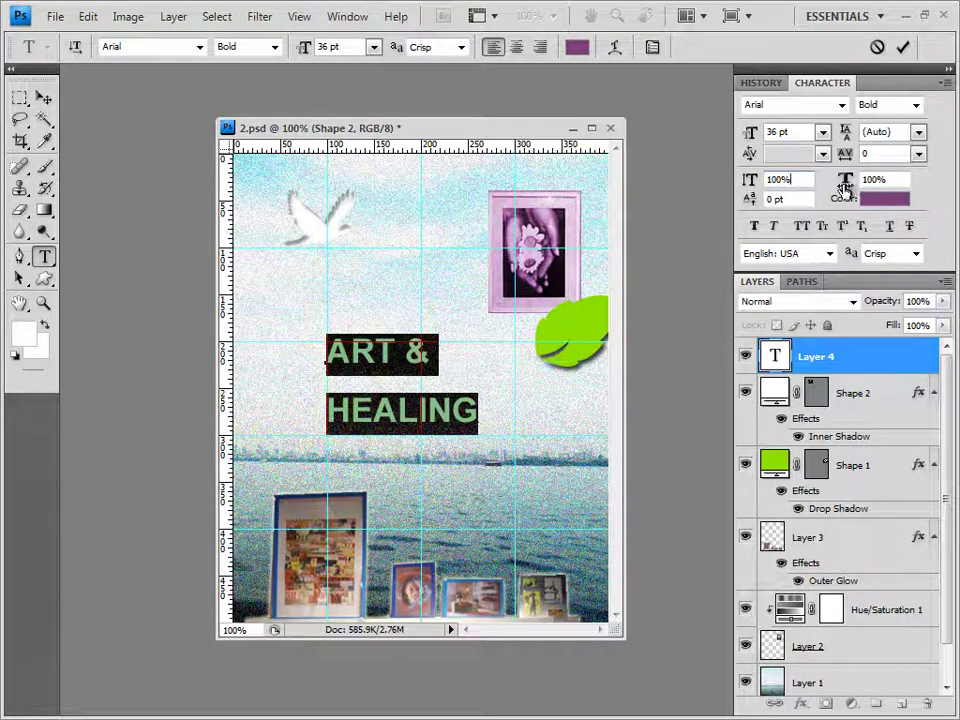
{"action": "left_click", "coordinate": [895, 179]}
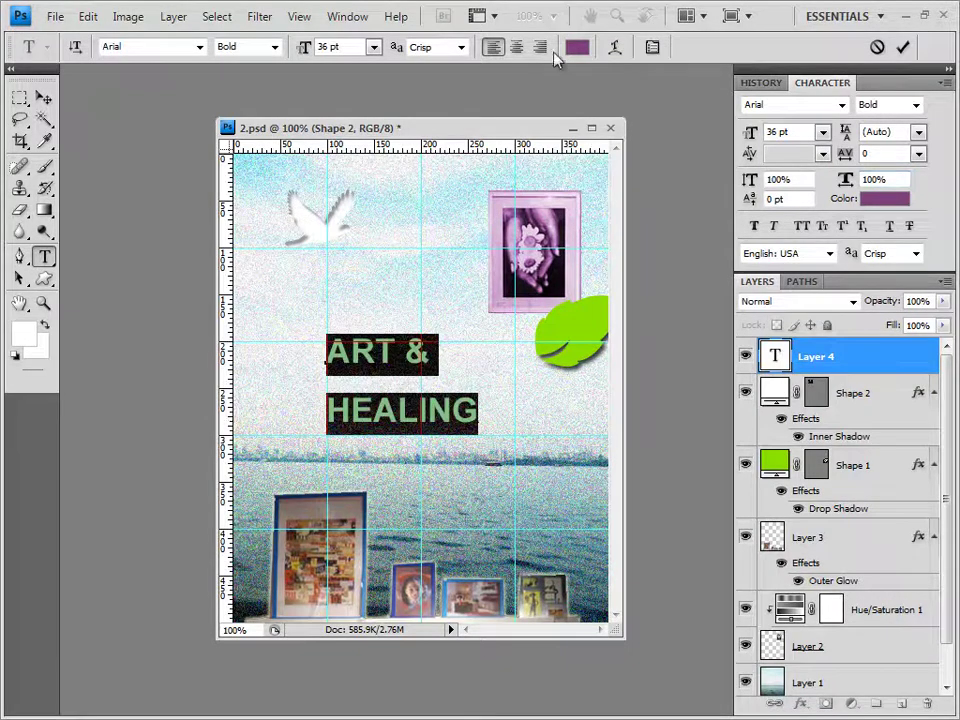
Center-align both text lines and move the text block toward the canvas center, just above the horizon
{"action": "left_click", "coordinate": [516, 49]}
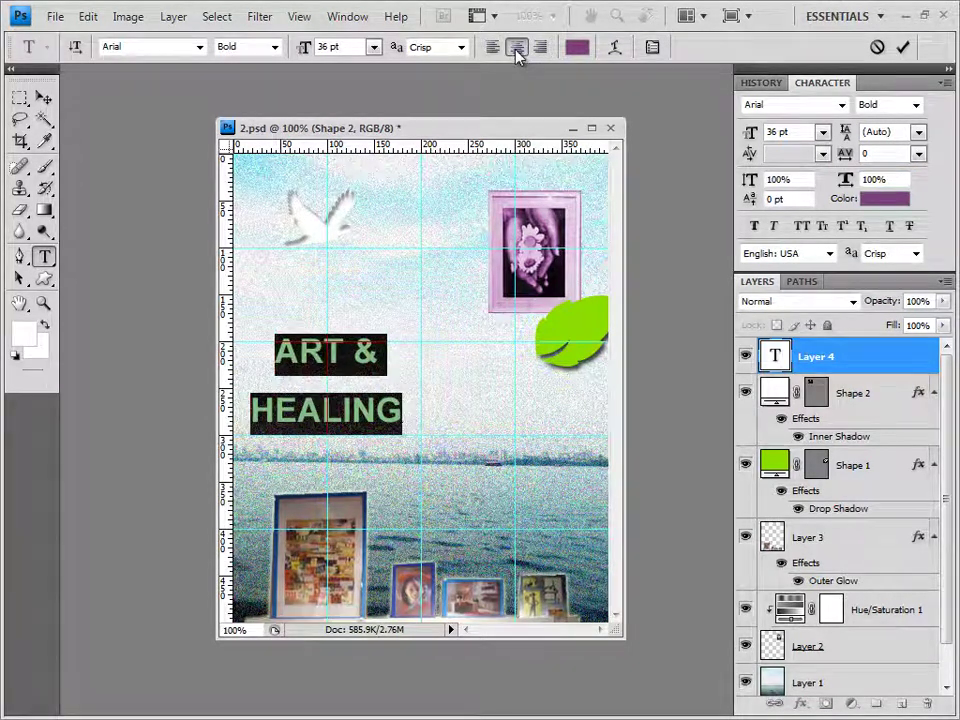
{"action": "mouse_move", "coordinate": [343, 463]}
{"action": "left_mouse_down"}
{"action": "mouse_move", "coordinate": [394, 451]}
{"action": "mouse_move", "coordinate": [360, 434]}
{"action": "left_mouse_up"}
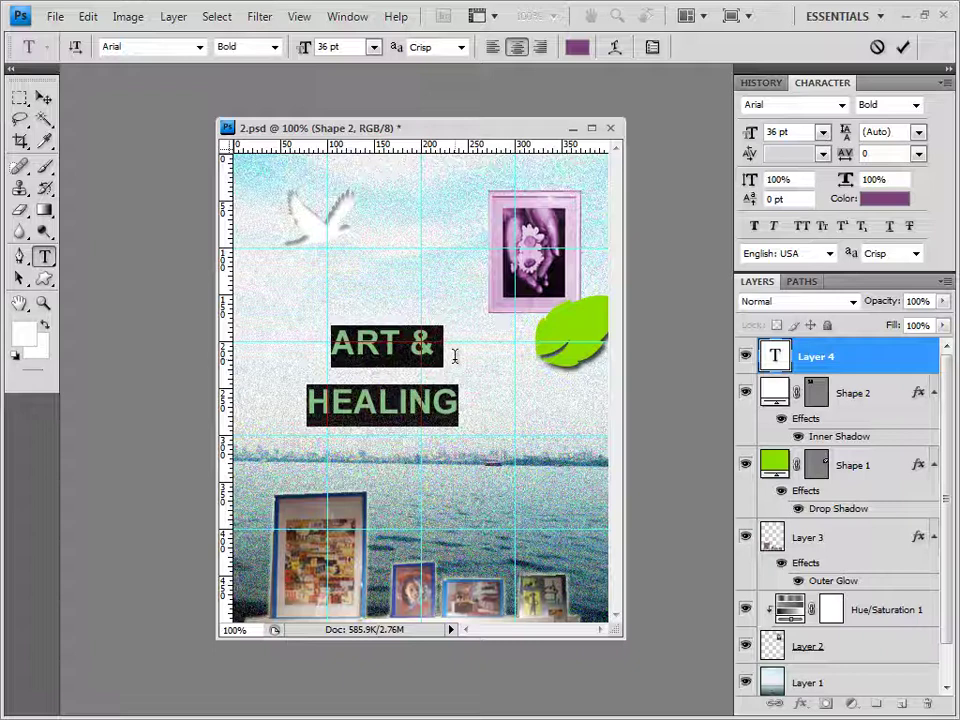
{"action": "left_click", "coordinate": [384, 350]}
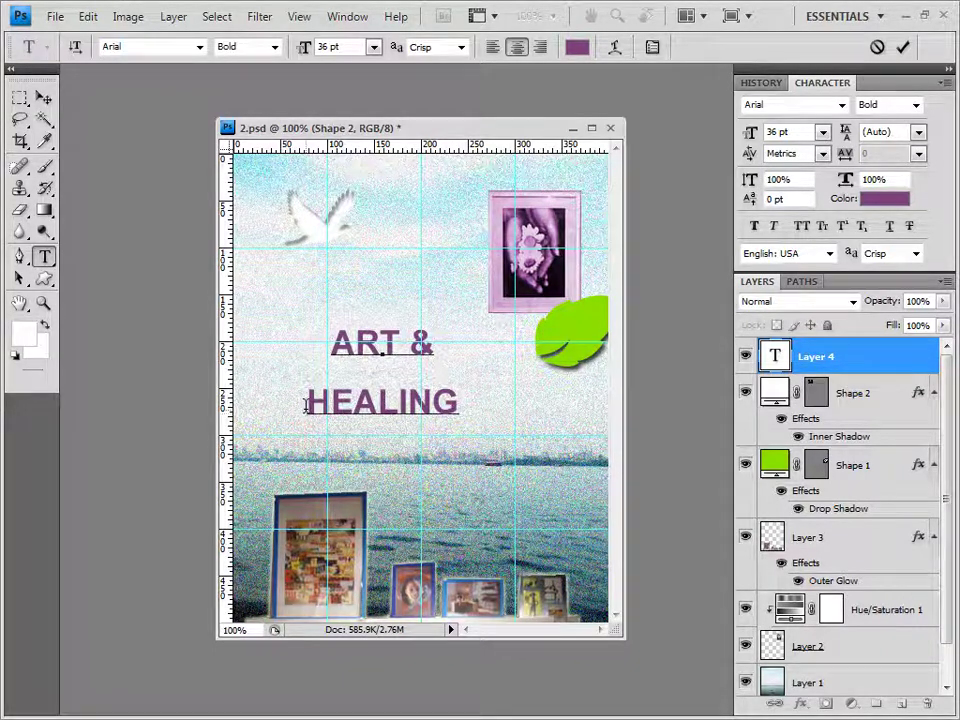
Color the word HEALING blue, #255fa5, and commit the text layer
{"action": "left_click_drag", "start_coordinate": [306, 403], "coordinate": [456, 399]}
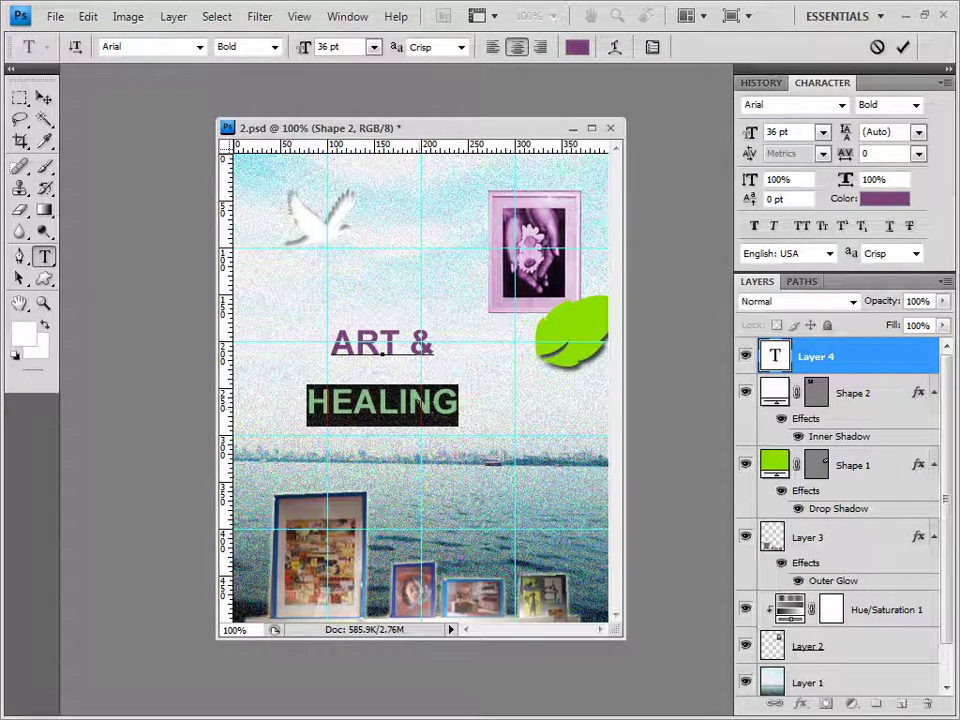
{"action": "left_click", "coordinate": [577, 47]}
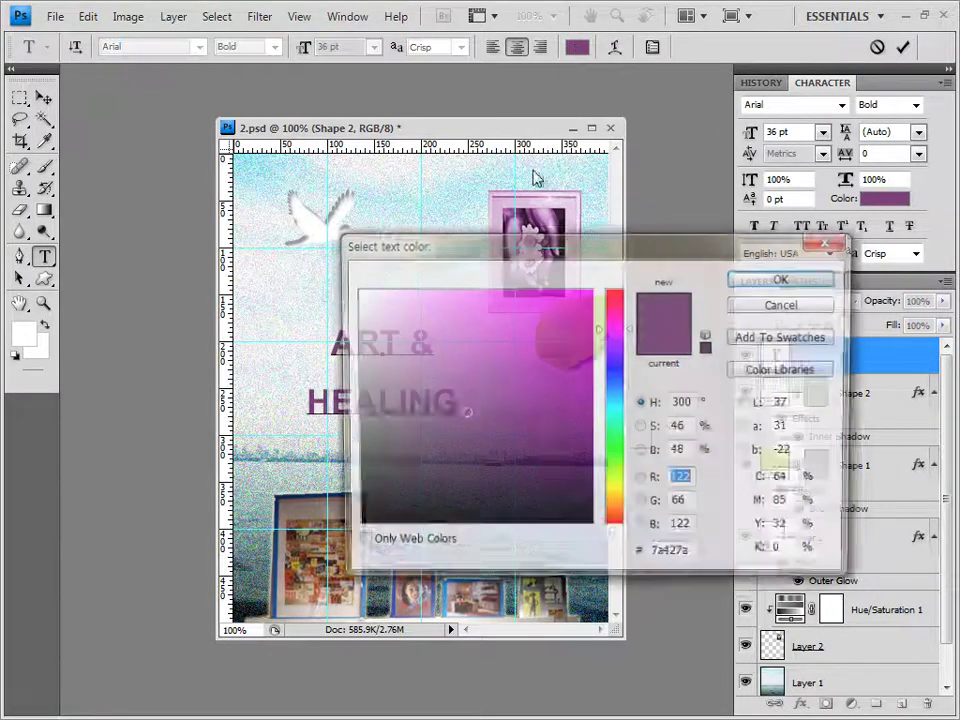
{"action": "left_click_drag", "start_coordinate": [688, 558], "coordinate": [525, 561]}
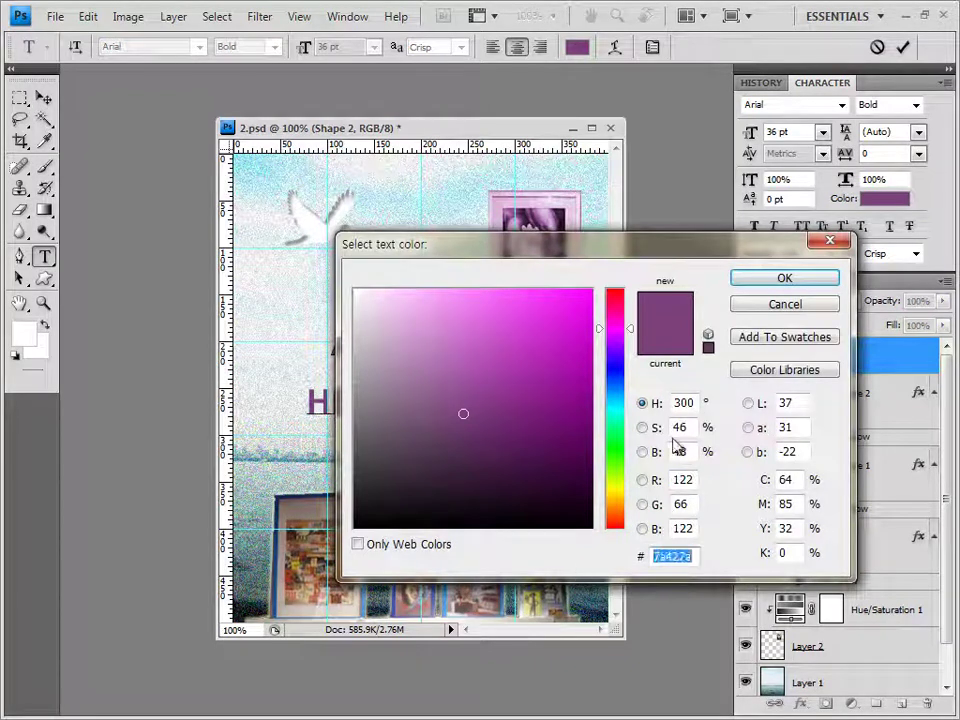
{"action": "type", "text": "255fa5"}
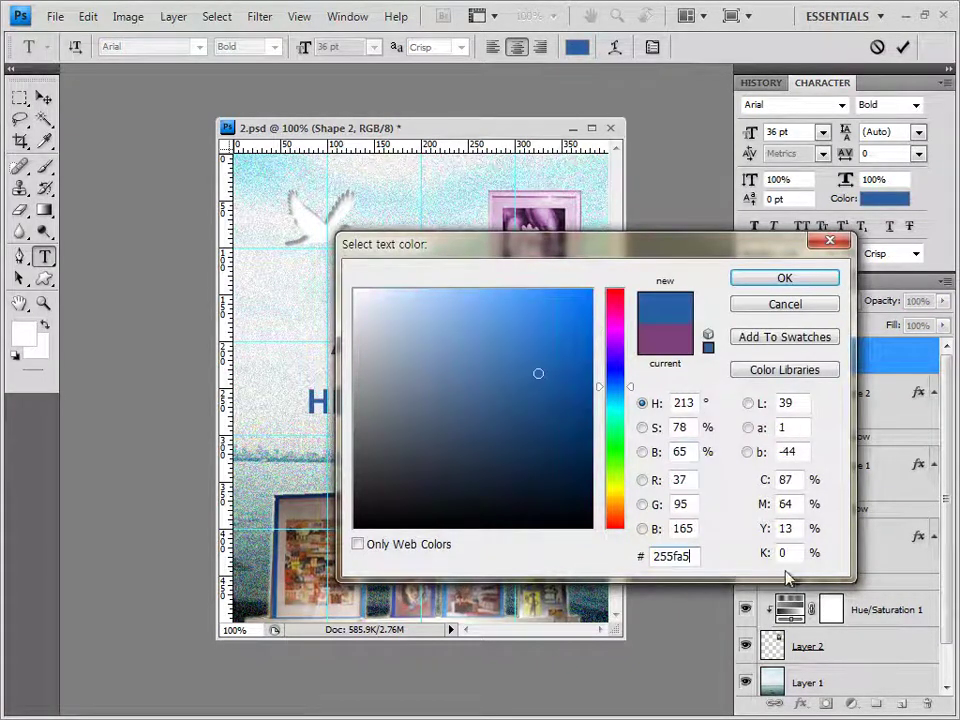
{"action": "left_click", "coordinate": [780, 279]}
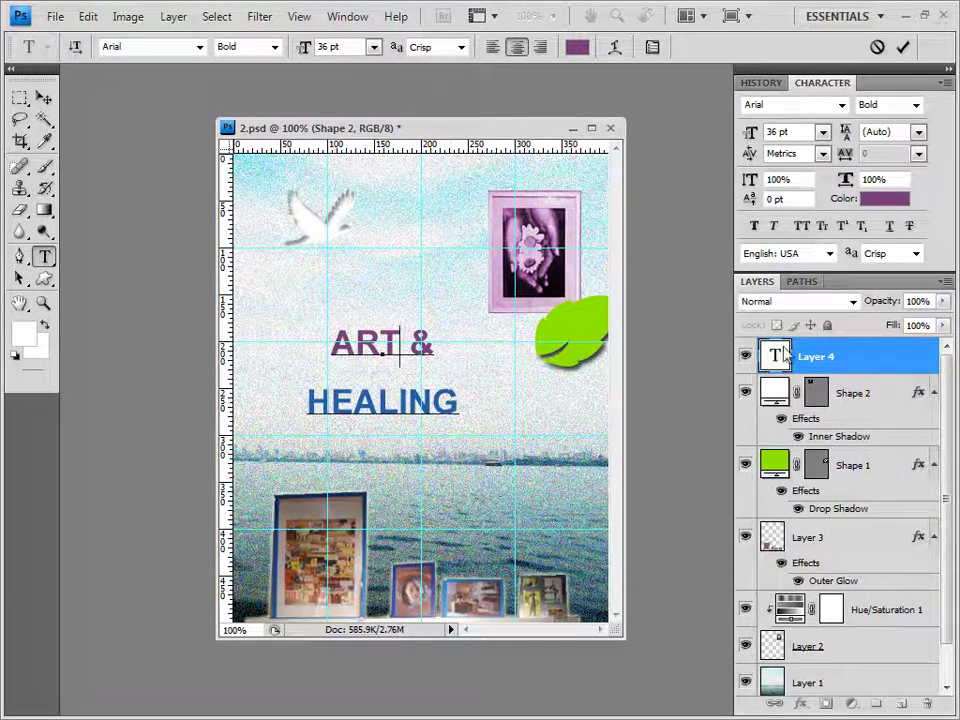
{"action": "left_click", "coordinate": [866, 362]}
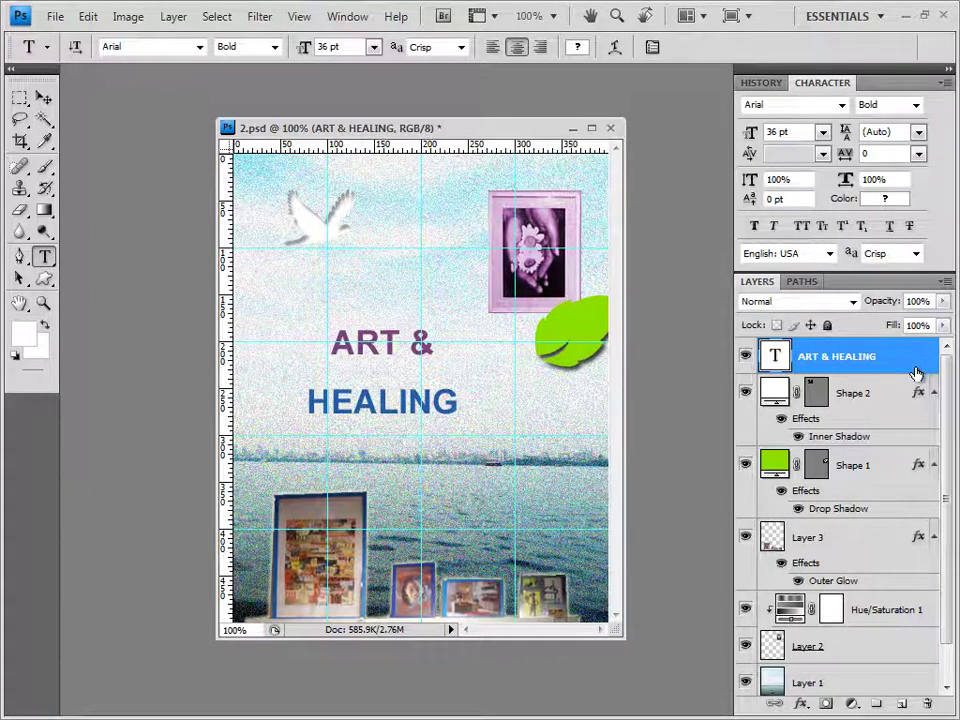
Add a Stroke layer style to the ART & HEALING text layer and set its fill type to Gradient
{"action": "left_click", "coordinate": [800, 703]}
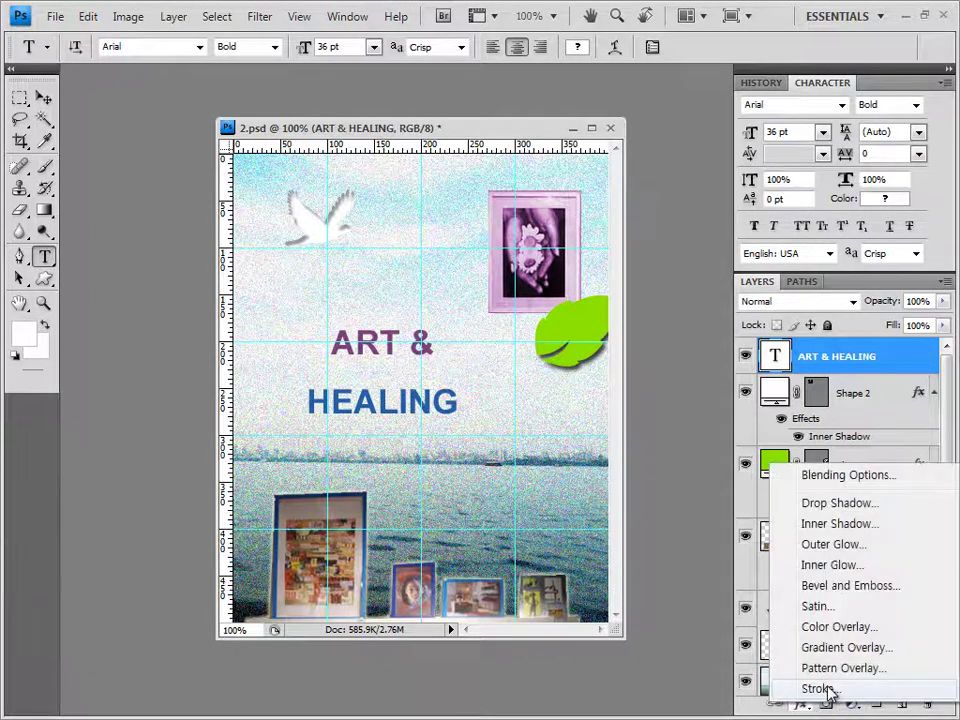
{"action": "left_click", "coordinate": [818, 689]}
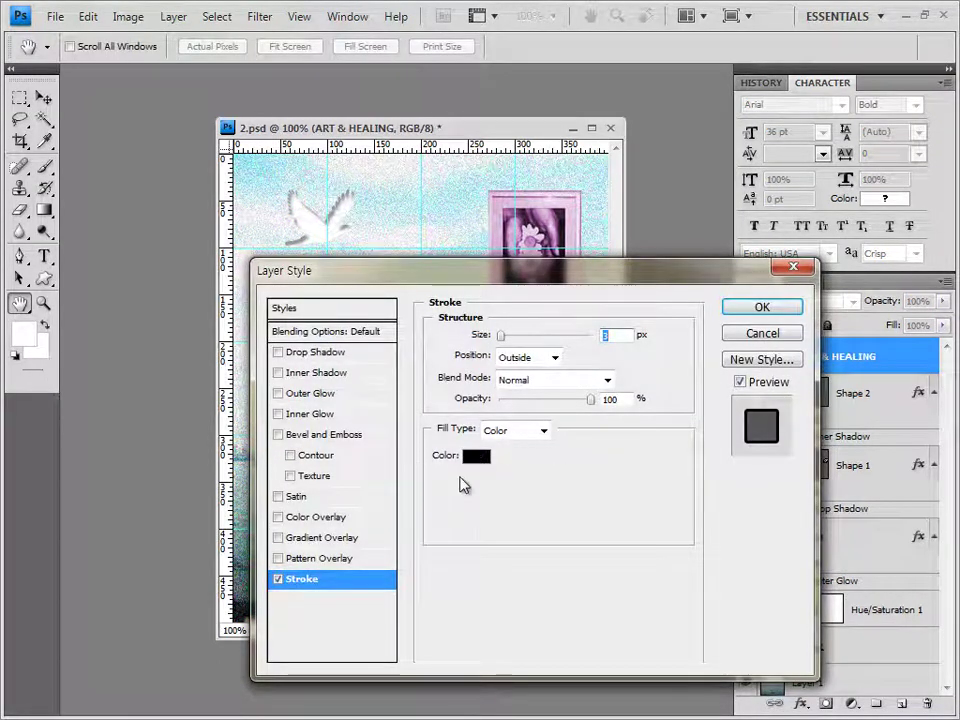
{"action": "left_click", "coordinate": [537, 431]}
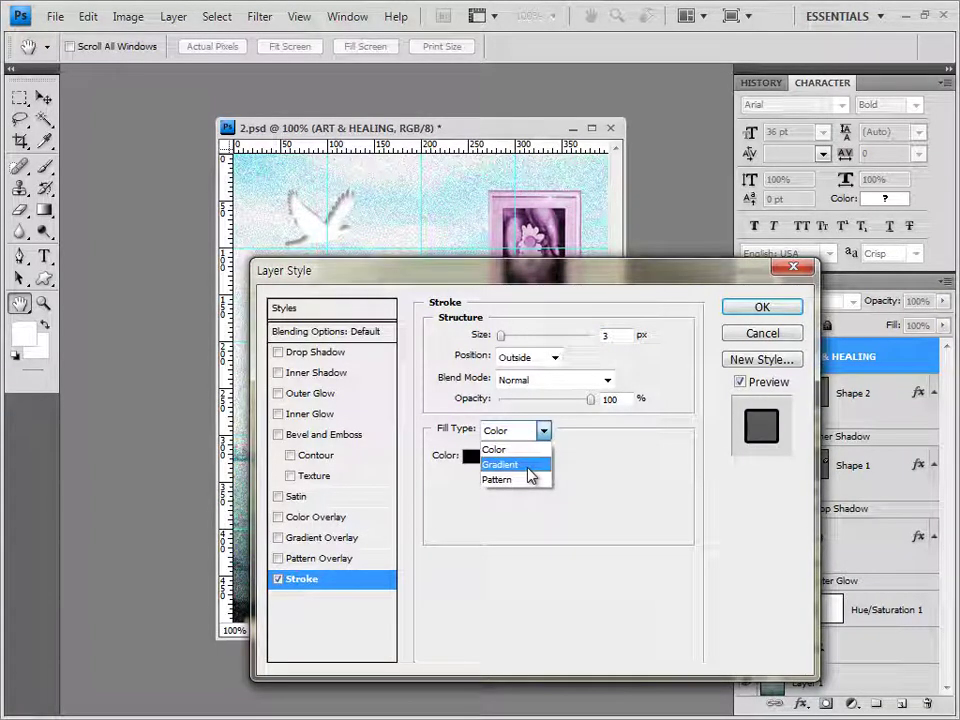
{"action": "left_click", "coordinate": [530, 465]}
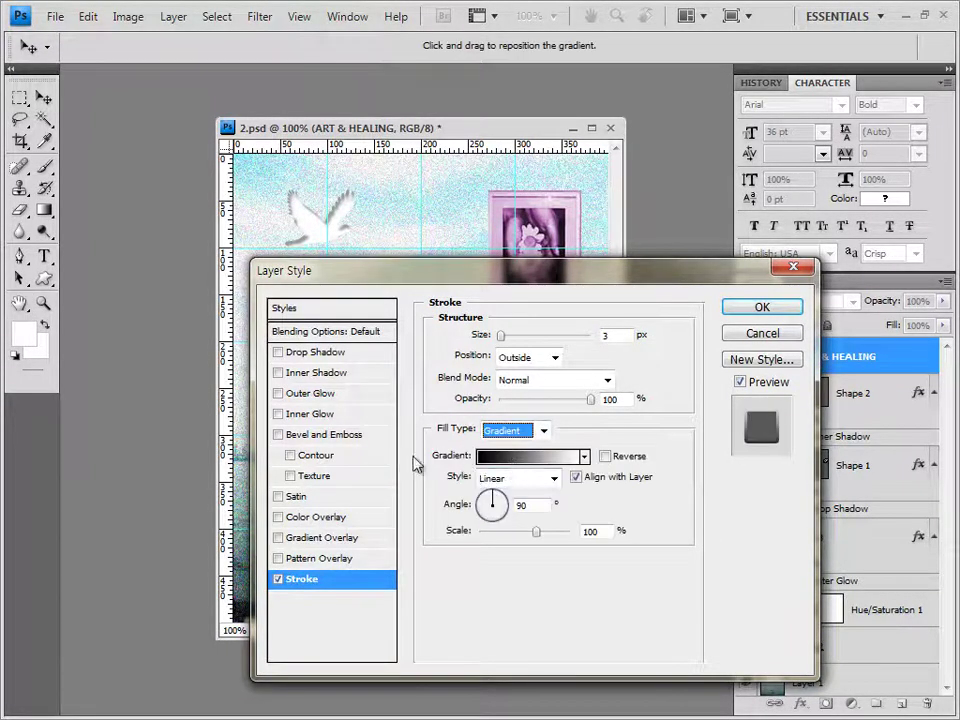
Load the Black, White preset for the stroke's gradient and change its black starting color stop to white, #ffffff
{"action": "left_click", "coordinate": [538, 456]}
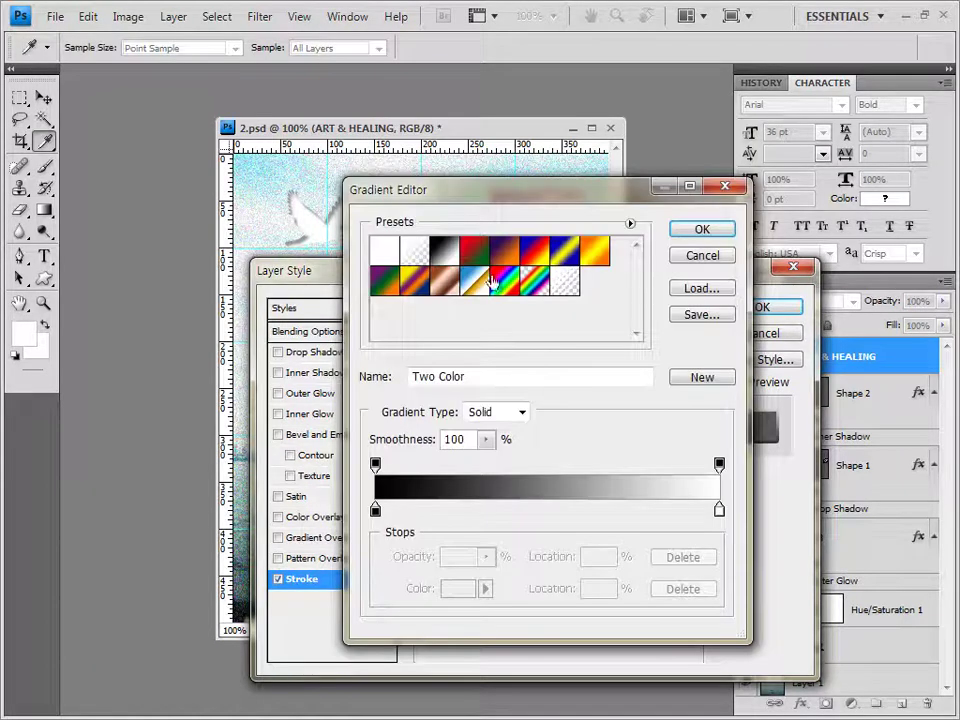
{"action": "left_click", "coordinate": [444, 256]}
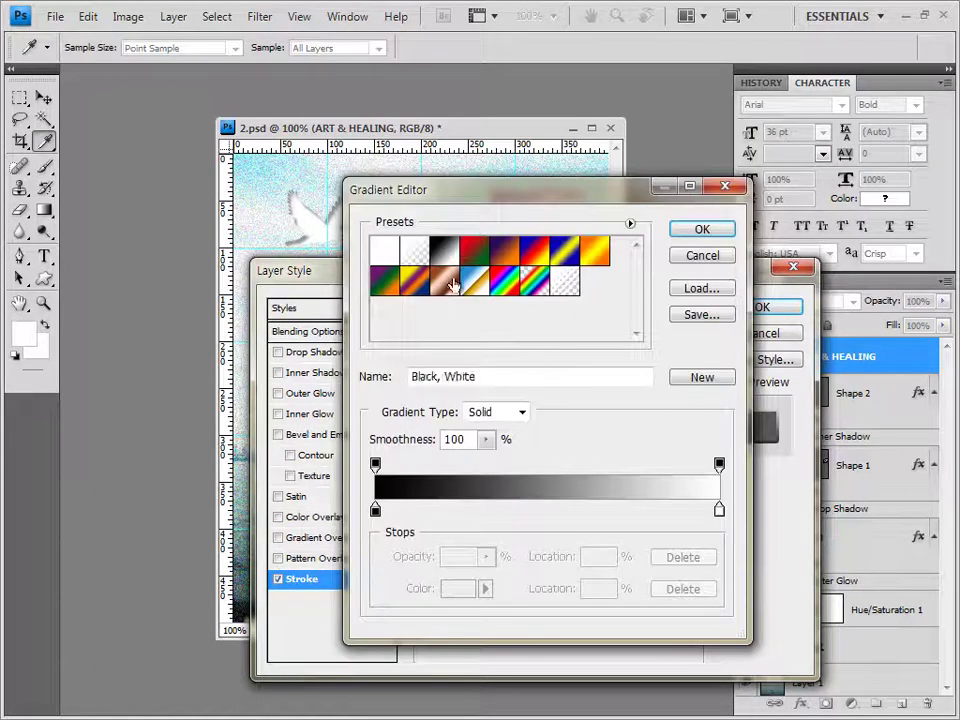
{"action": "left_click", "coordinate": [376, 511]}
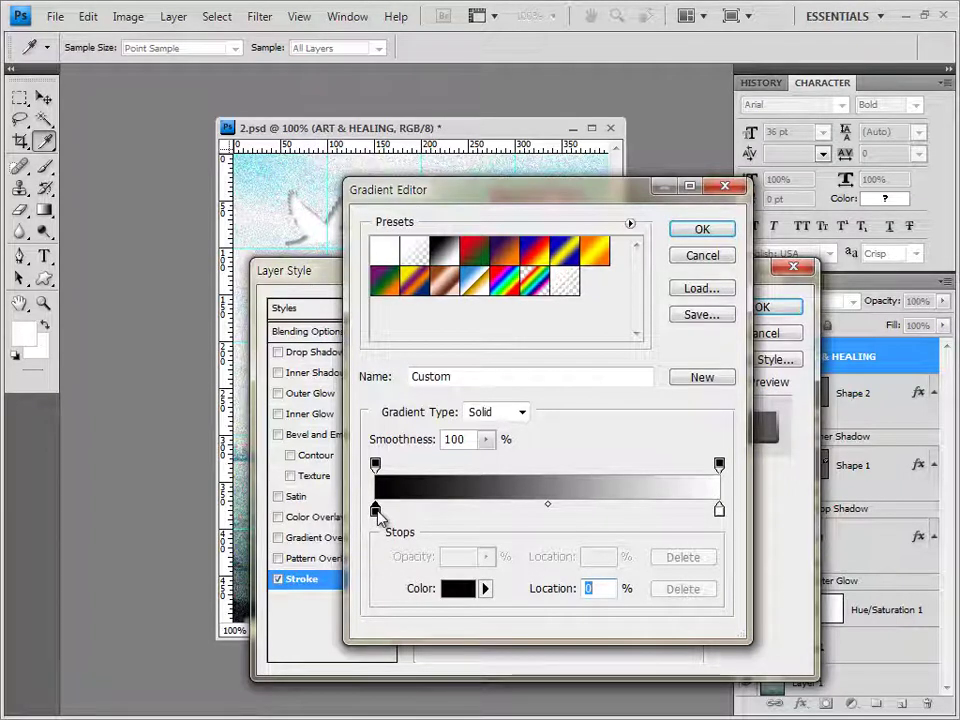
{"action": "double_click", "coordinate": [376, 511]}
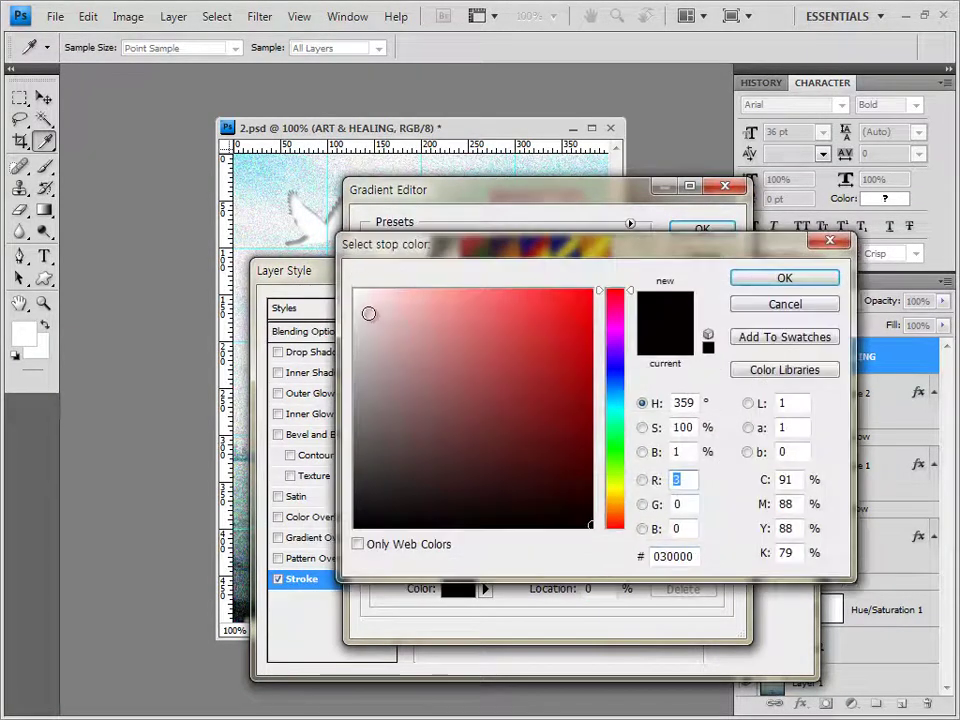
{"action": "left_click", "coordinate": [356, 291]}
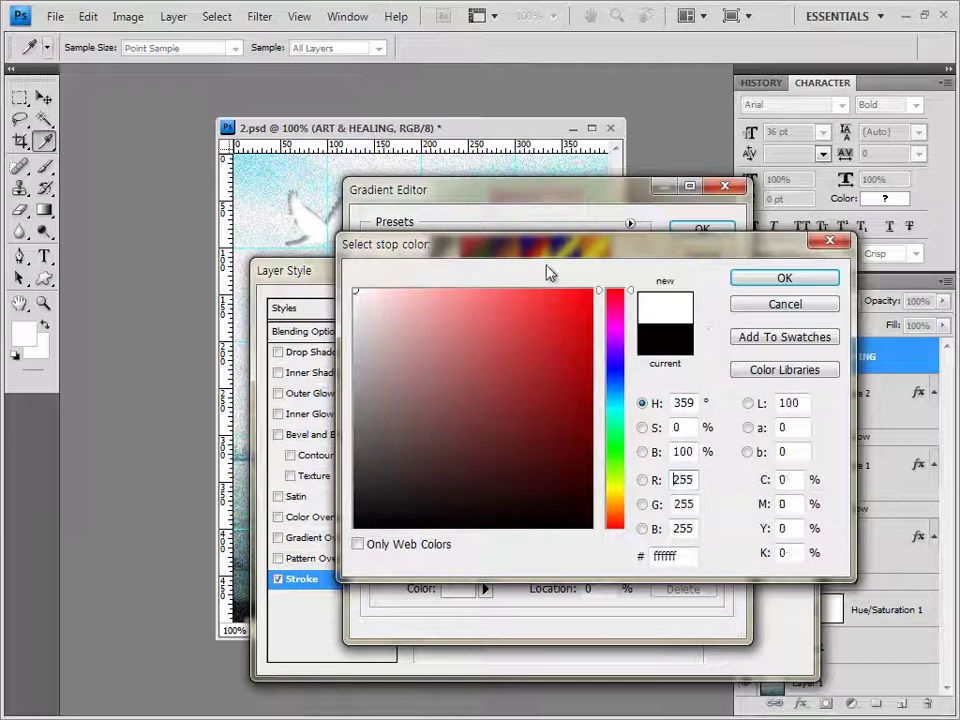
{"action": "left_click", "coordinate": [805, 280]}
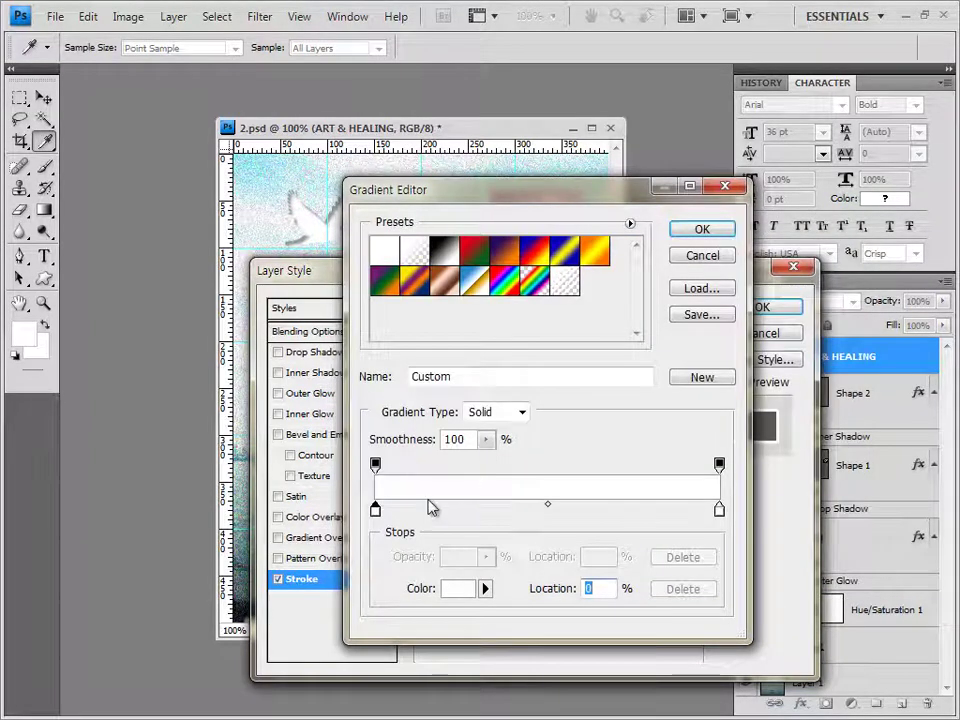
Set the stroke gradient's ending color stop to #a667a5 and add a default Drop Shadow to the ART & HEALING text layer
{"action": "double_click", "coordinate": [719, 510]}
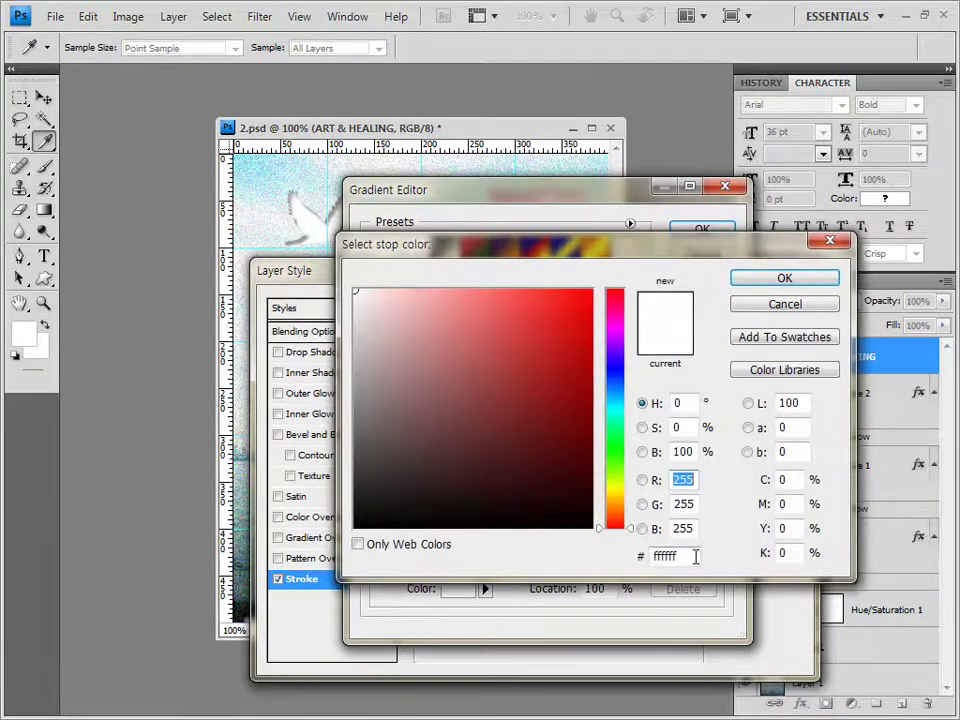
{"action": "left_click_drag", "start_coordinate": [695, 557], "coordinate": [655, 556]}
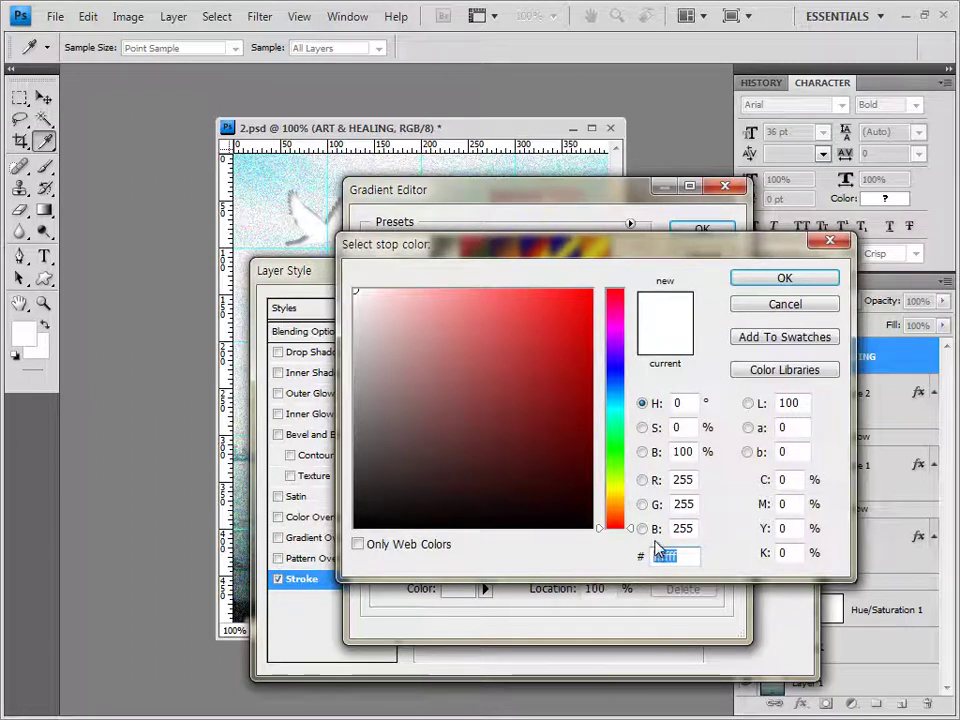
{"action": "type", "text": "a667a5"}
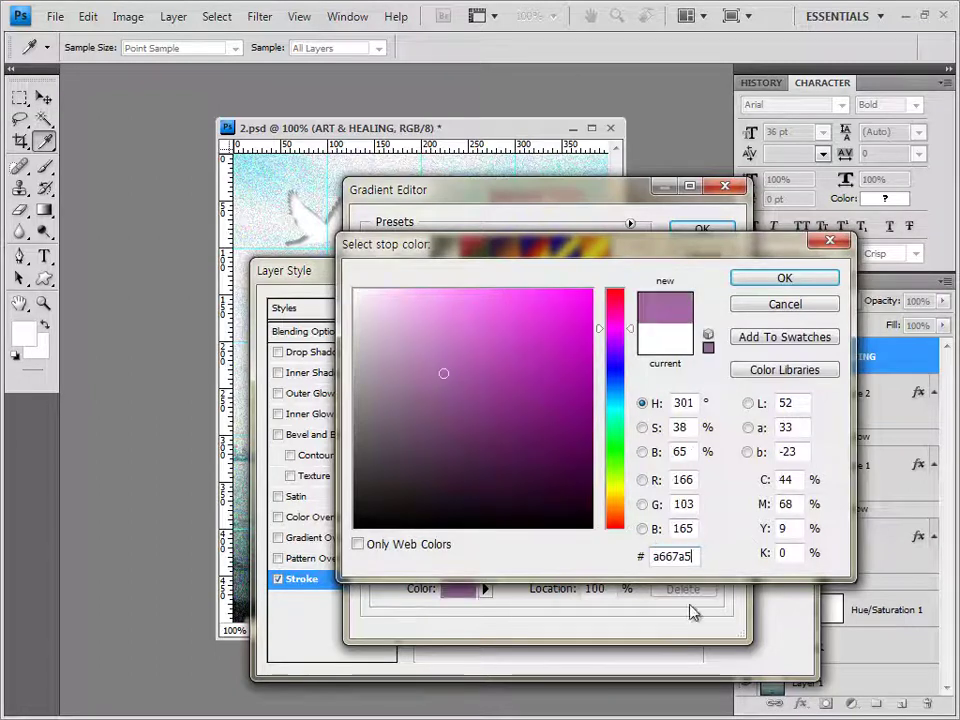
{"action": "left_click", "coordinate": [801, 280]}
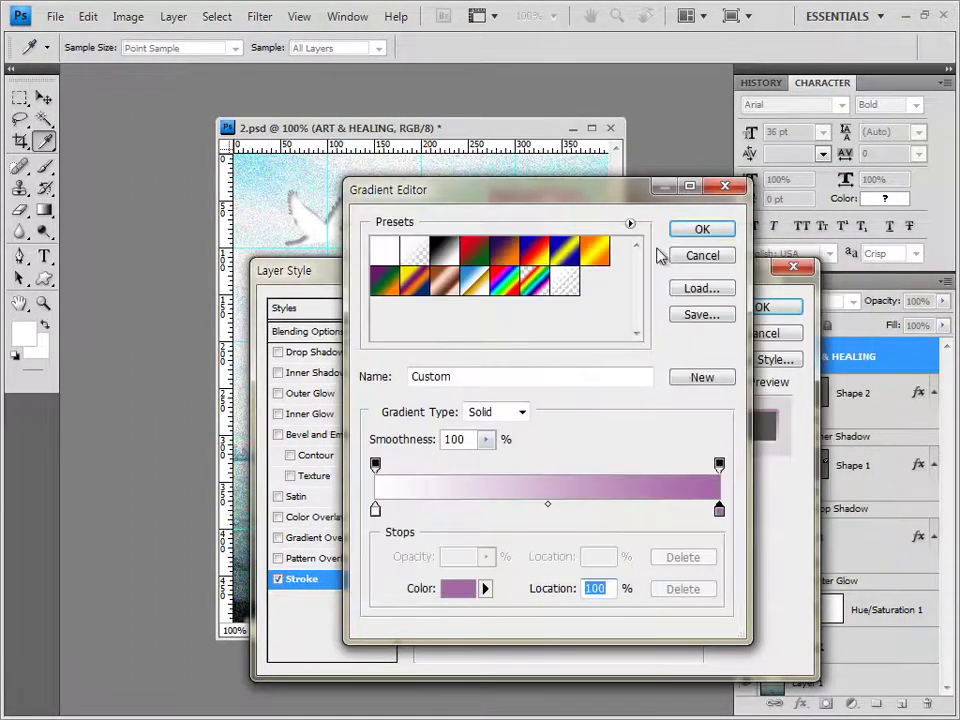
{"action": "left_click", "coordinate": [702, 232]}
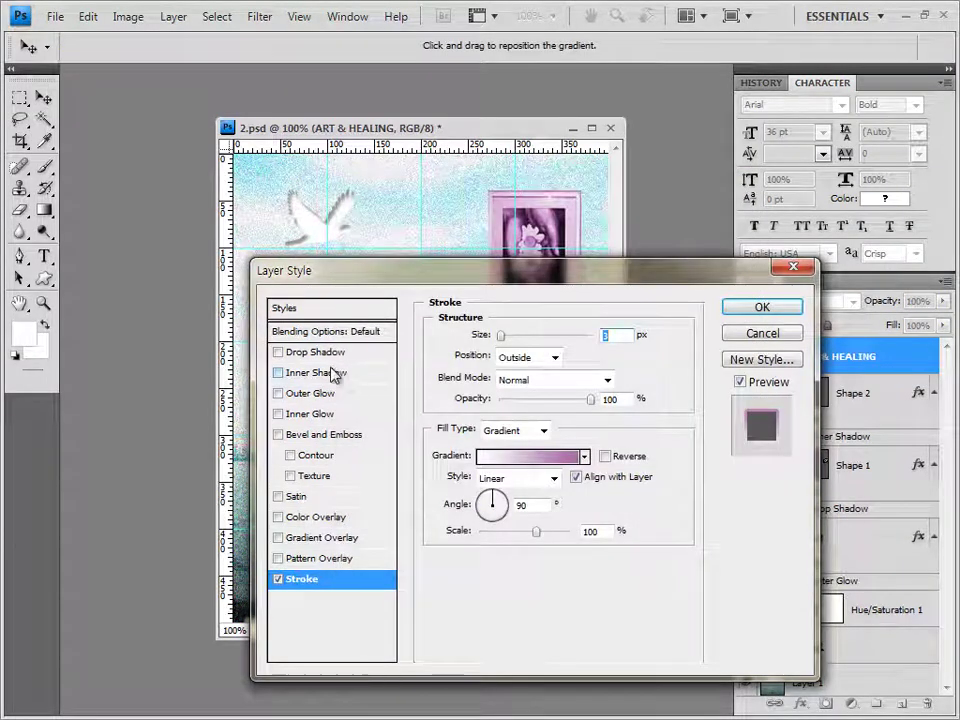
{"action": "left_click", "coordinate": [386, 355]}
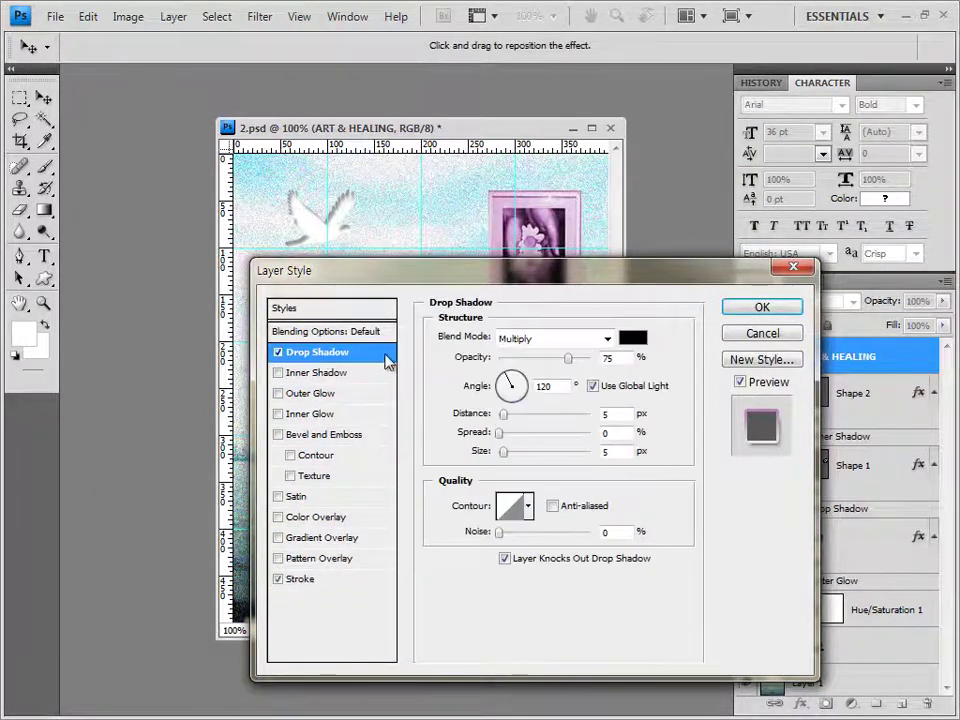
{"action": "left_click", "coordinate": [776, 310]}
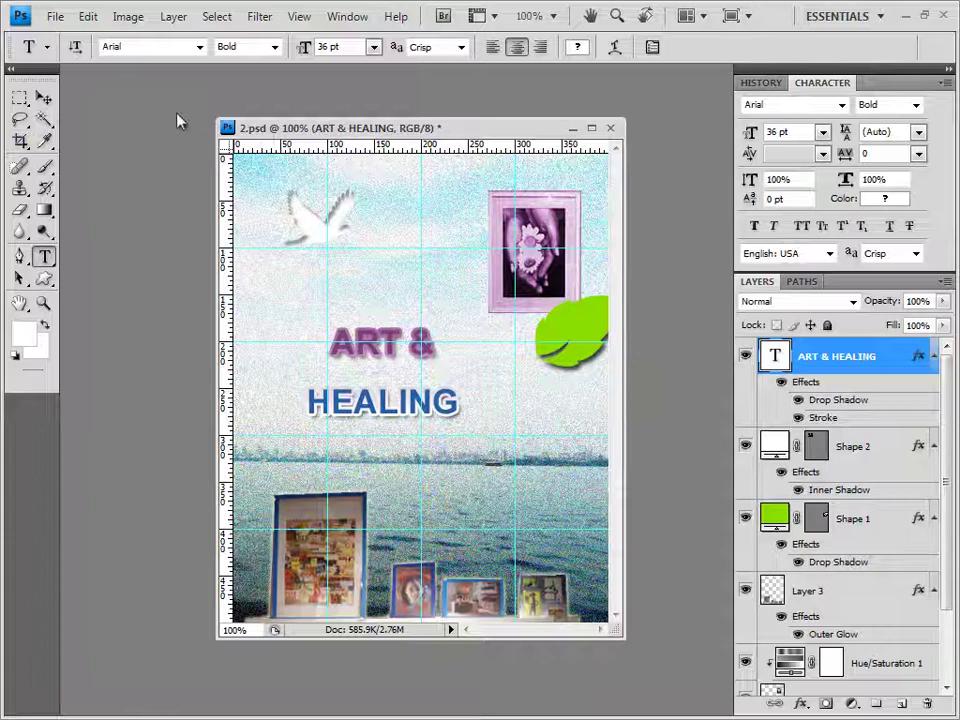
Reposition the ART & HEALING text block slightly closer to the canvas center, keeping it just above the horizon
{"action": "left_click", "coordinate": [44, 98]}
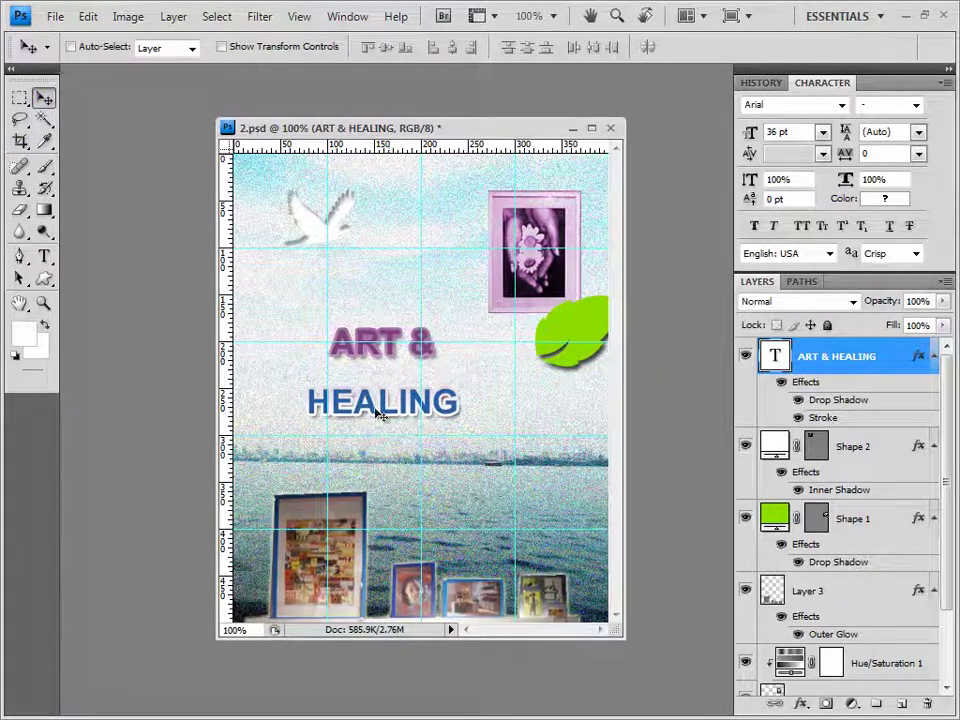
{"action": "left_click_drag", "start_coordinate": [390, 403], "coordinate": [382, 369]}
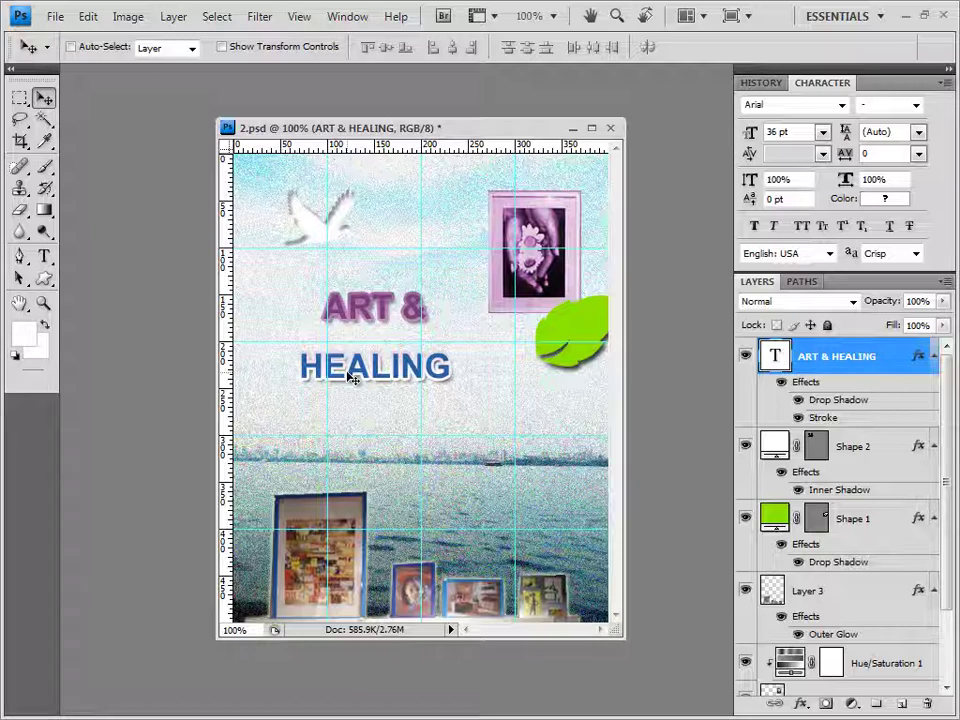
{"action": "key", "text": "ctrl+alt+z"}
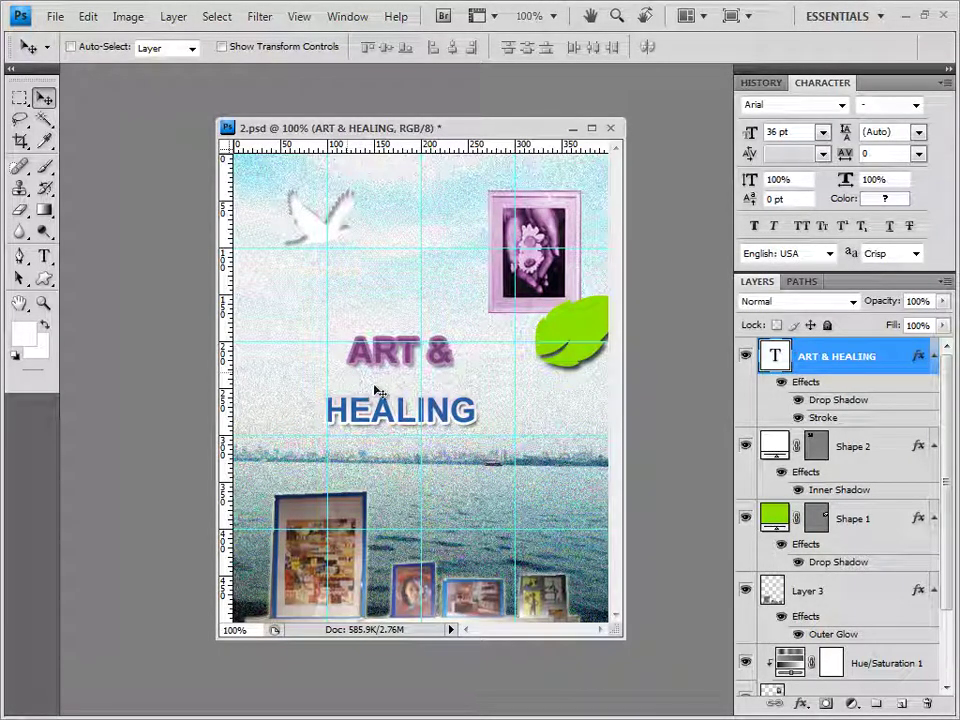
Warp the ART & HEALING text with the horizontal Shell Upper style at +50% bend and nudge it down 10 px
{"action": "left_click", "coordinate": [45, 257]}
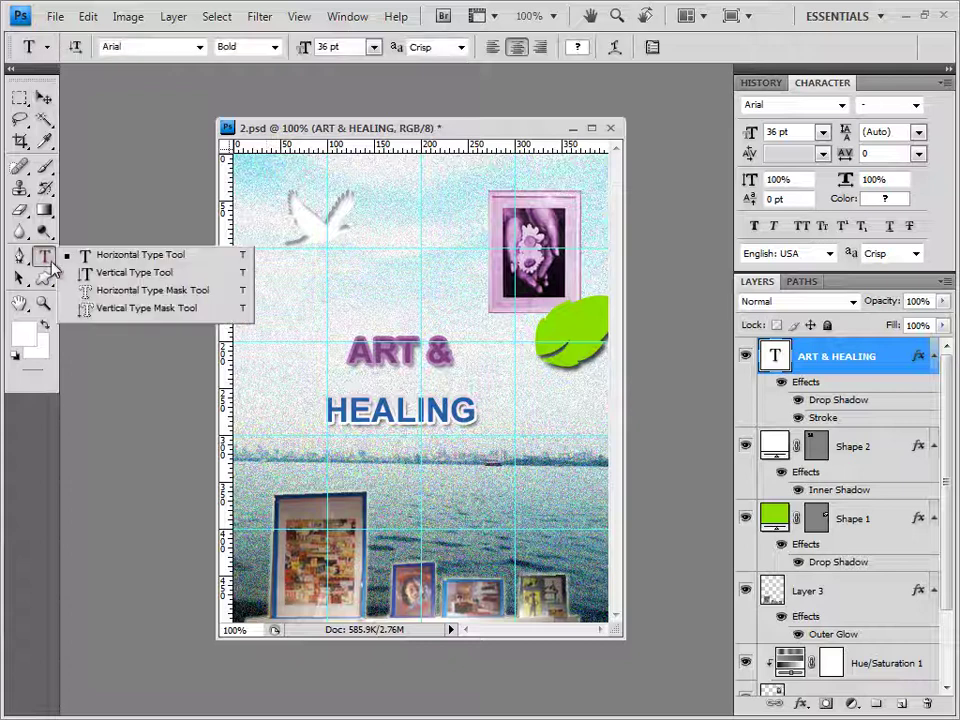
{"action": "left_click", "coordinate": [614, 49]}
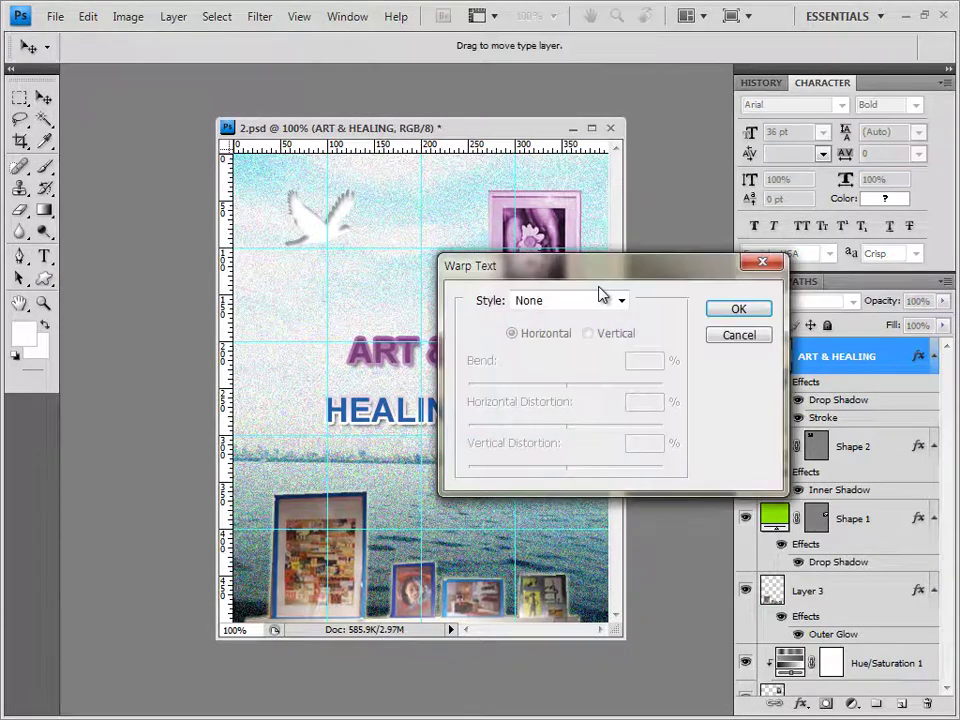
{"action": "left_click_drag", "start_coordinate": [600, 265], "coordinate": [712, 155]}
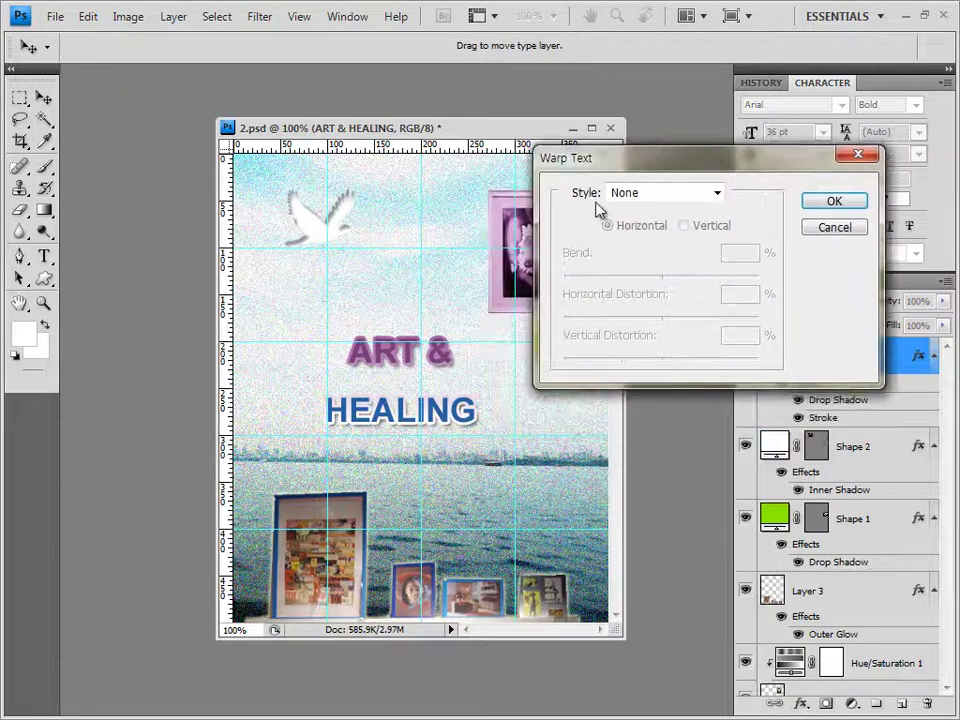
{"action": "left_click", "coordinate": [670, 194]}
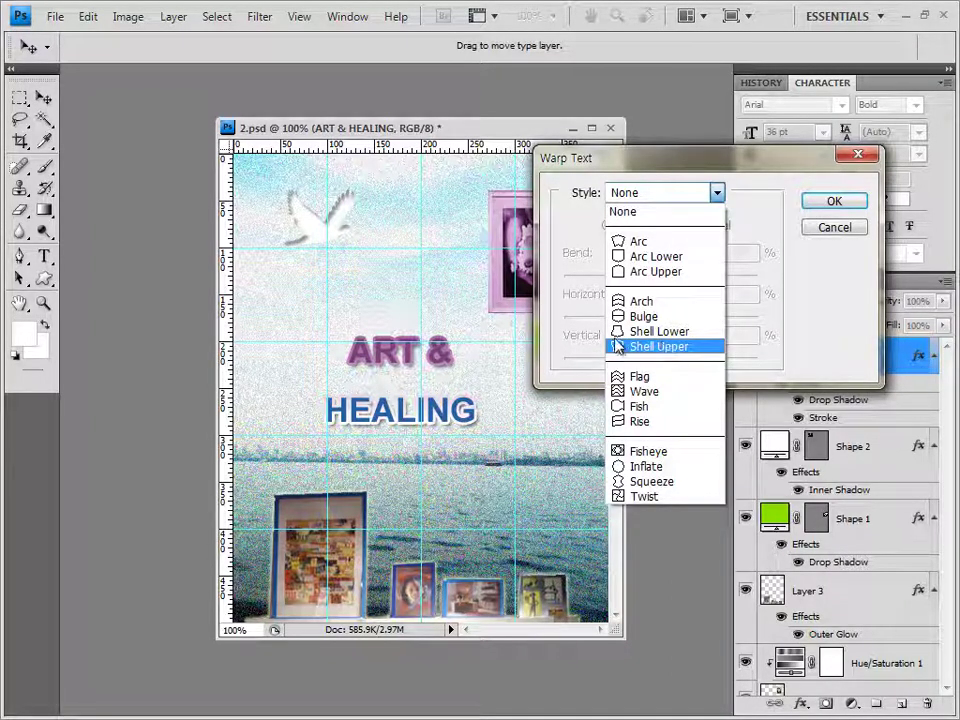
{"action": "left_click", "coordinate": [677, 347]}
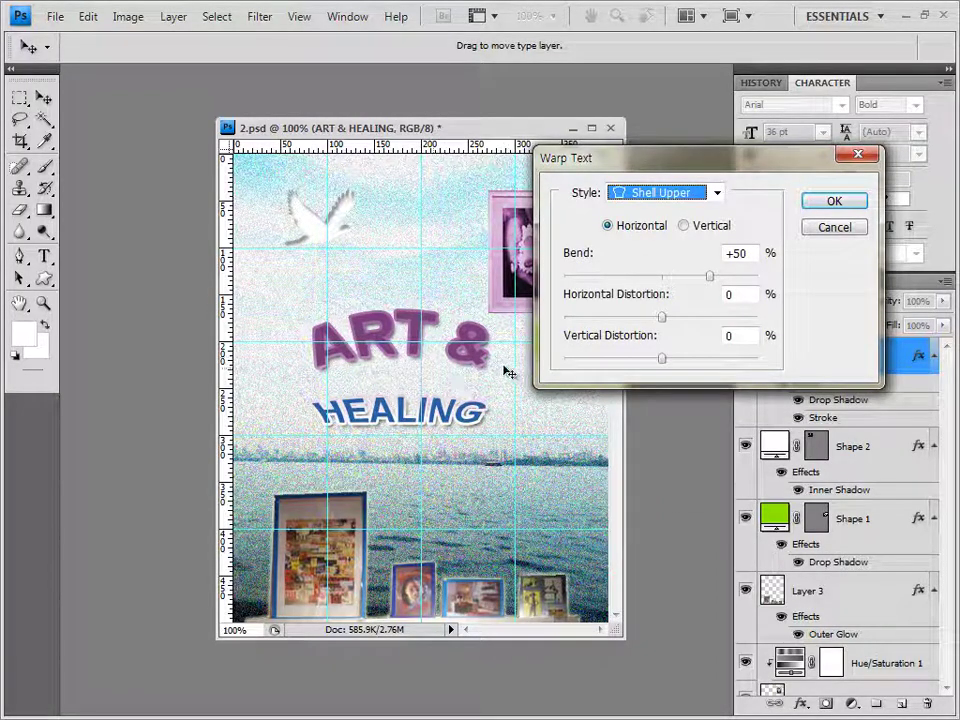
{"action": "left_click", "coordinate": [834, 202]}
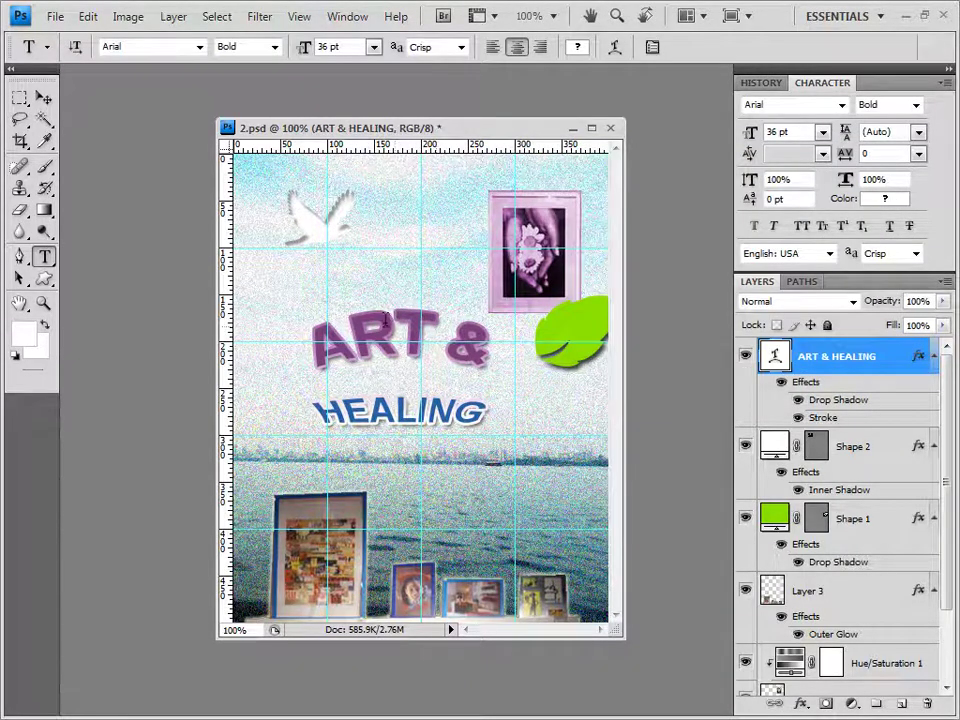
{"action": "left_click", "coordinate": [44, 98]}
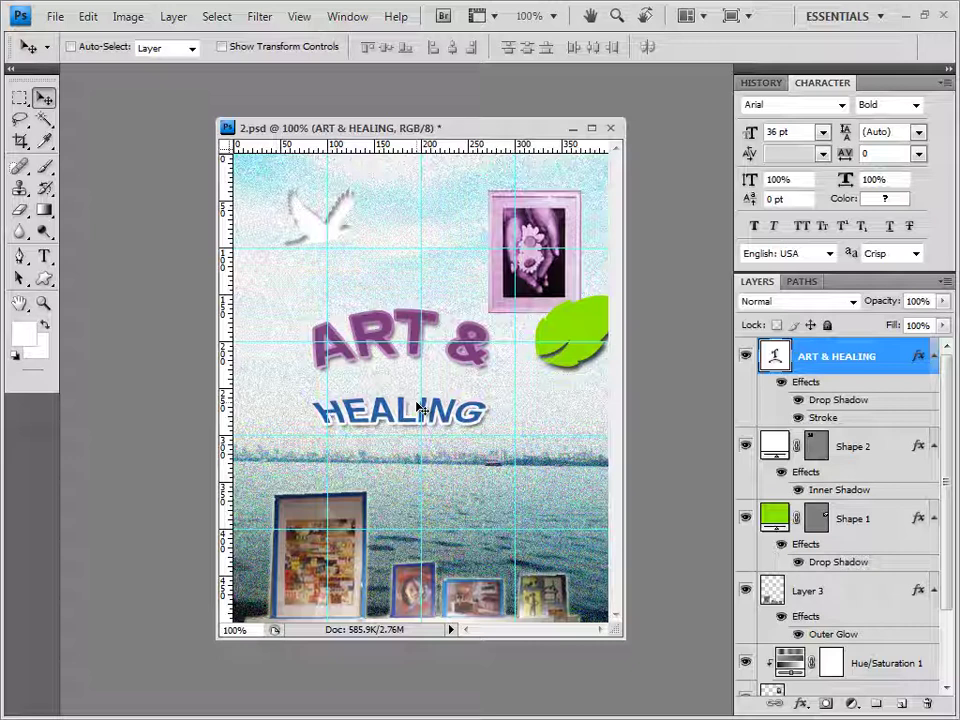
{"action": "key", "text": "shift+Down"}
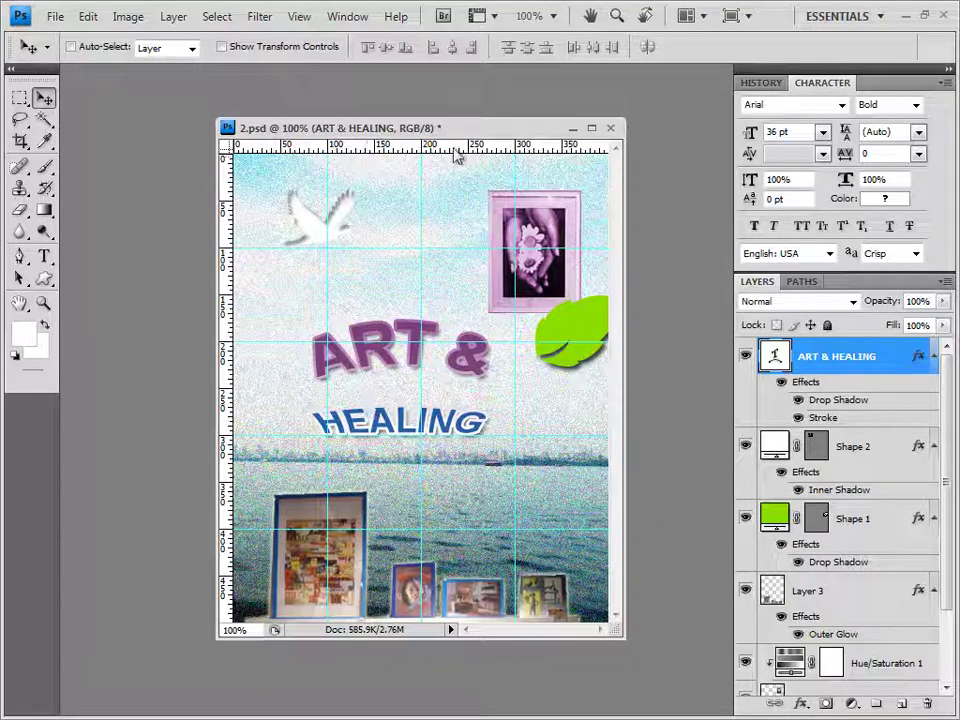
Save 2.psd with maximized compatibility
{"action": "left_click", "coordinate": [55, 17]}
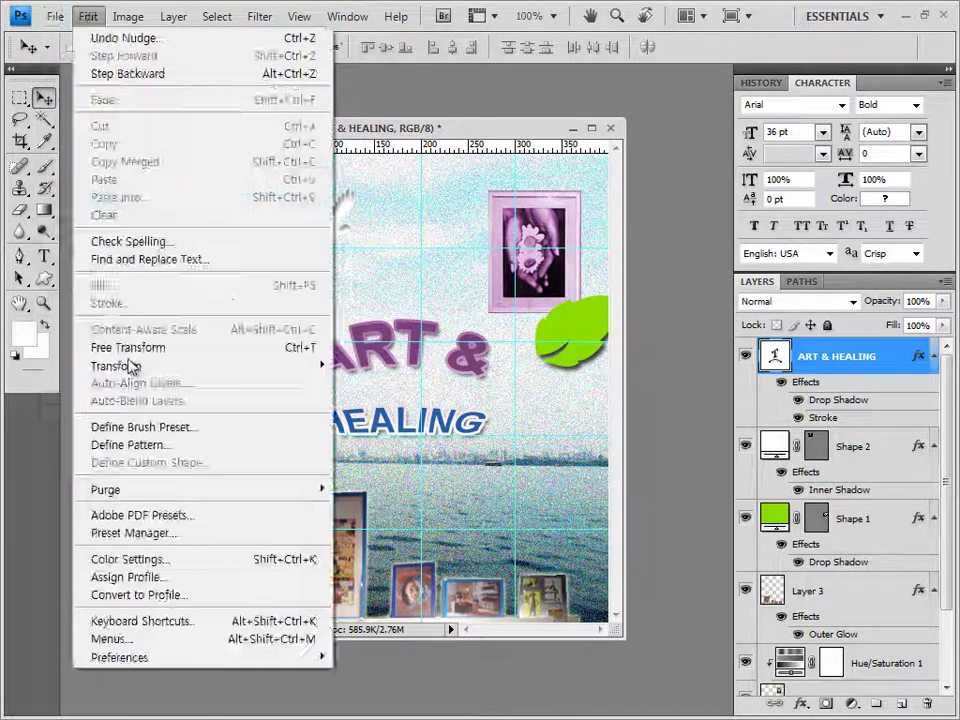
{"action": "left_click", "coordinate": [96, 253]}
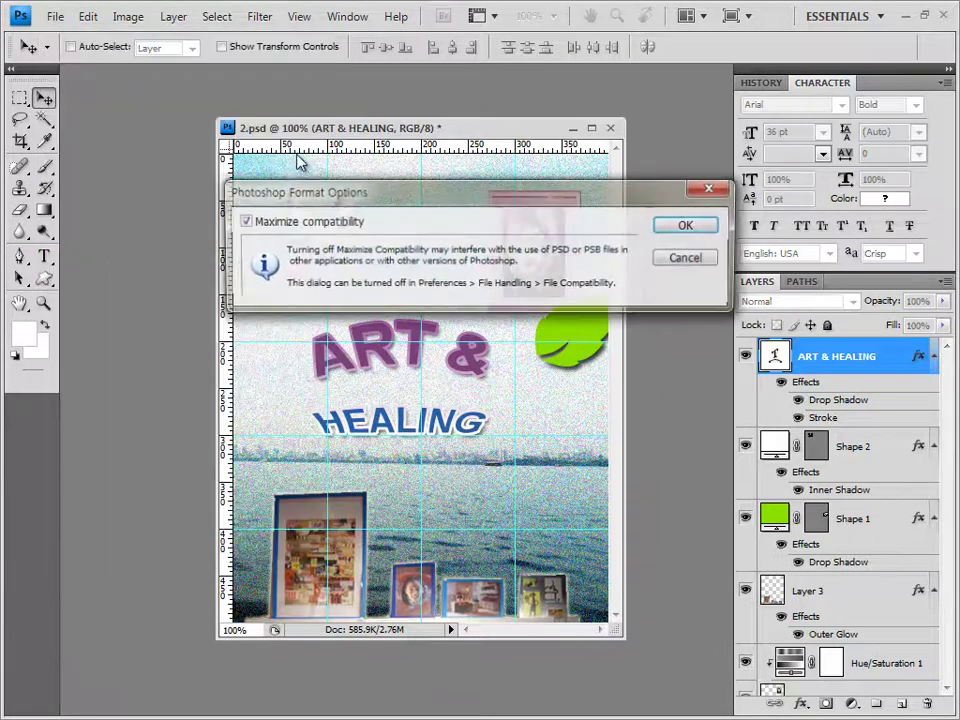
{"action": "left_click", "coordinate": [690, 225]}
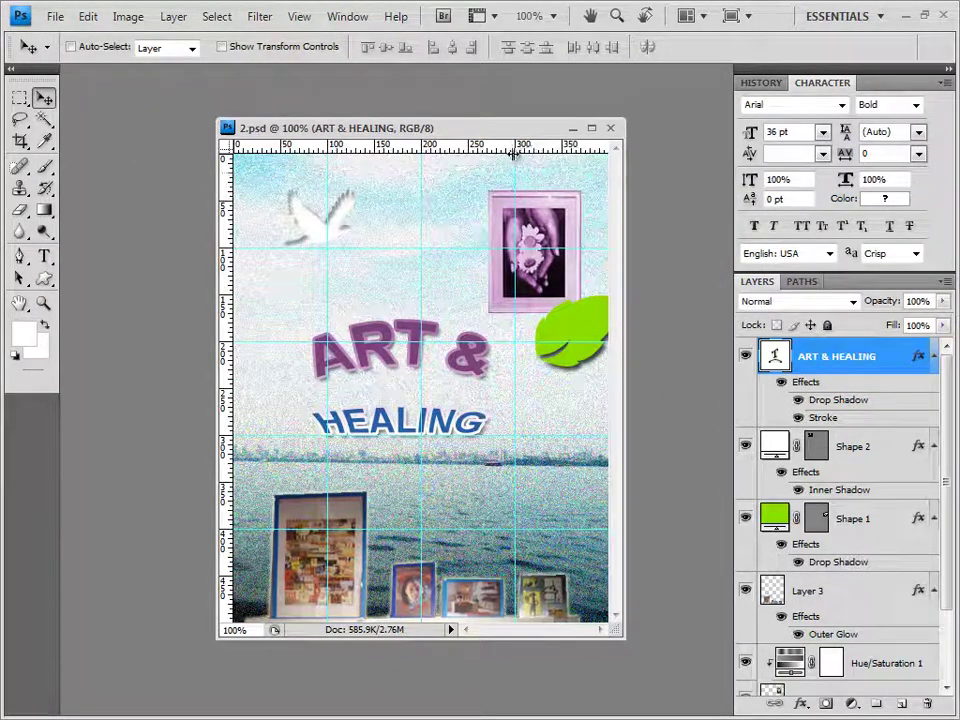
Clear all guides from the 2.psd canvas
{"action": "left_click_drag", "start_coordinate": [468, 128], "coordinate": [429, 142]}
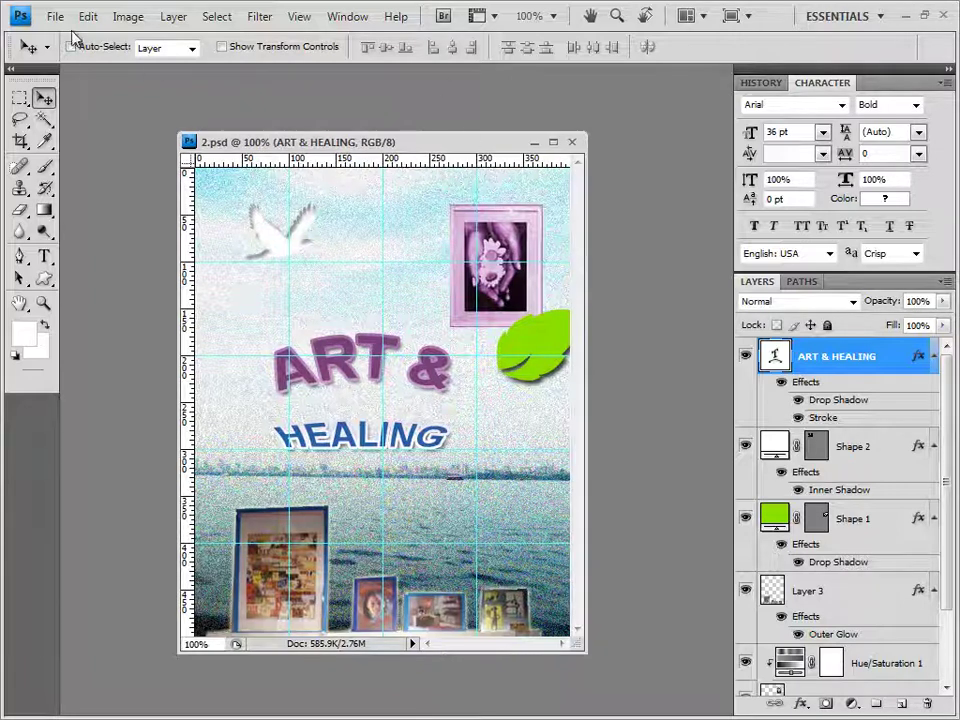
{"action": "left_click", "coordinate": [299, 16]}
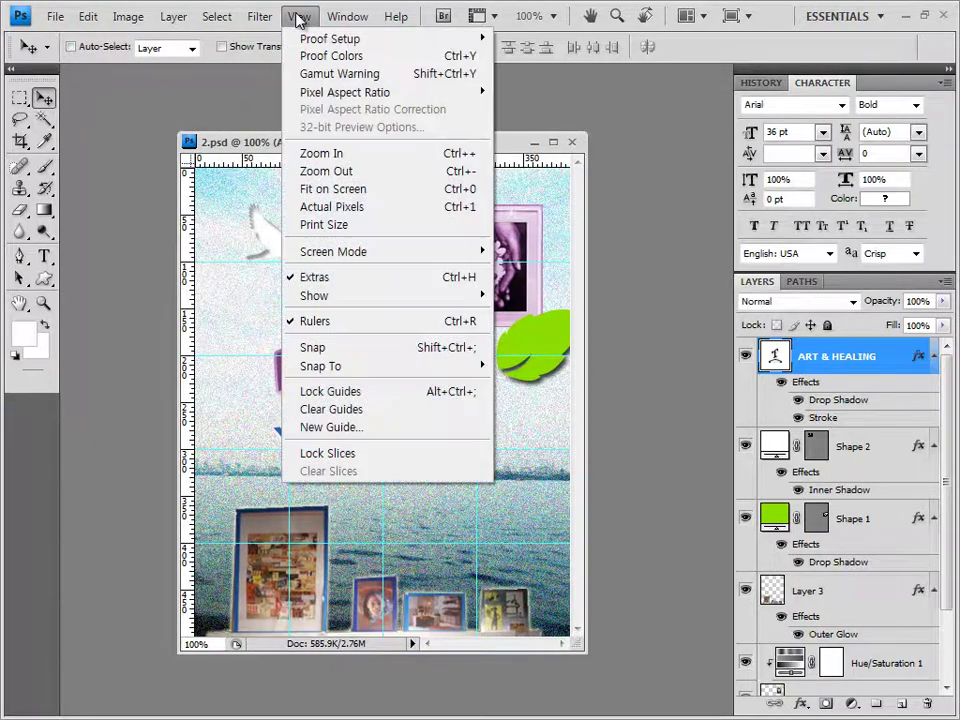
{"action": "left_click", "coordinate": [358, 413]}
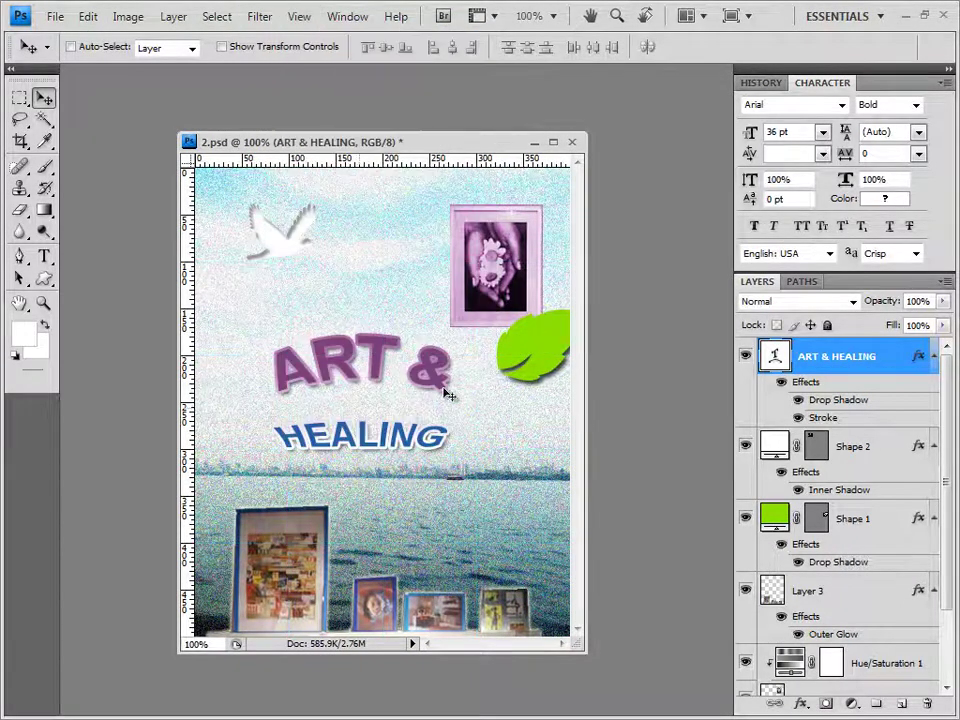
Save a JPEG copy in the GTQ folder at quality 8, named with the candidate's number and name followed by -2
{"action": "left_click", "coordinate": [56, 17]}
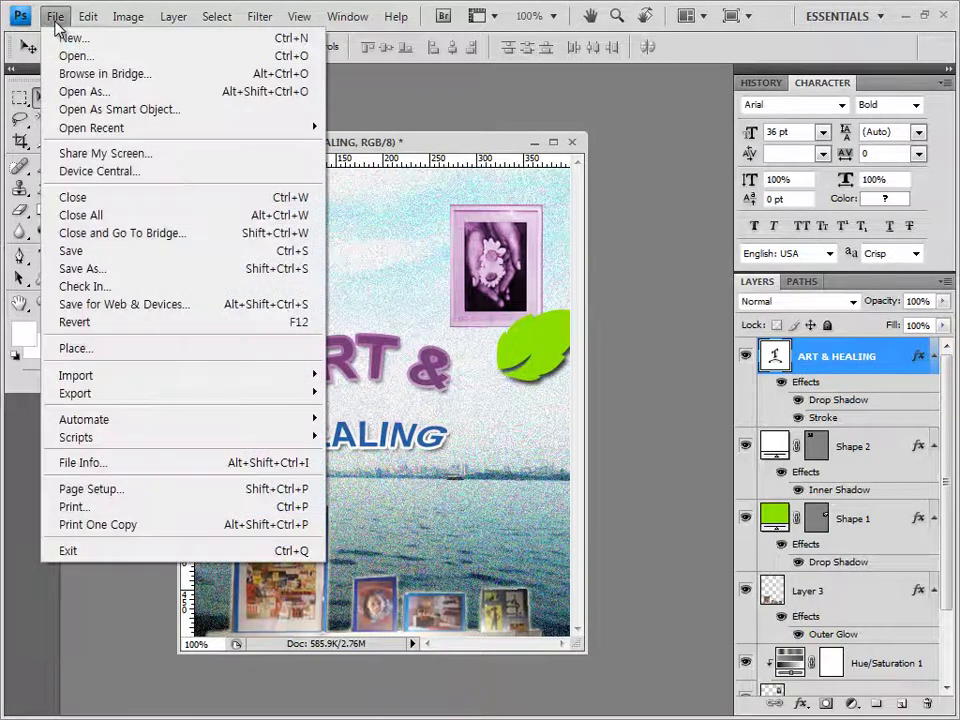
{"action": "left_click", "coordinate": [84, 270]}
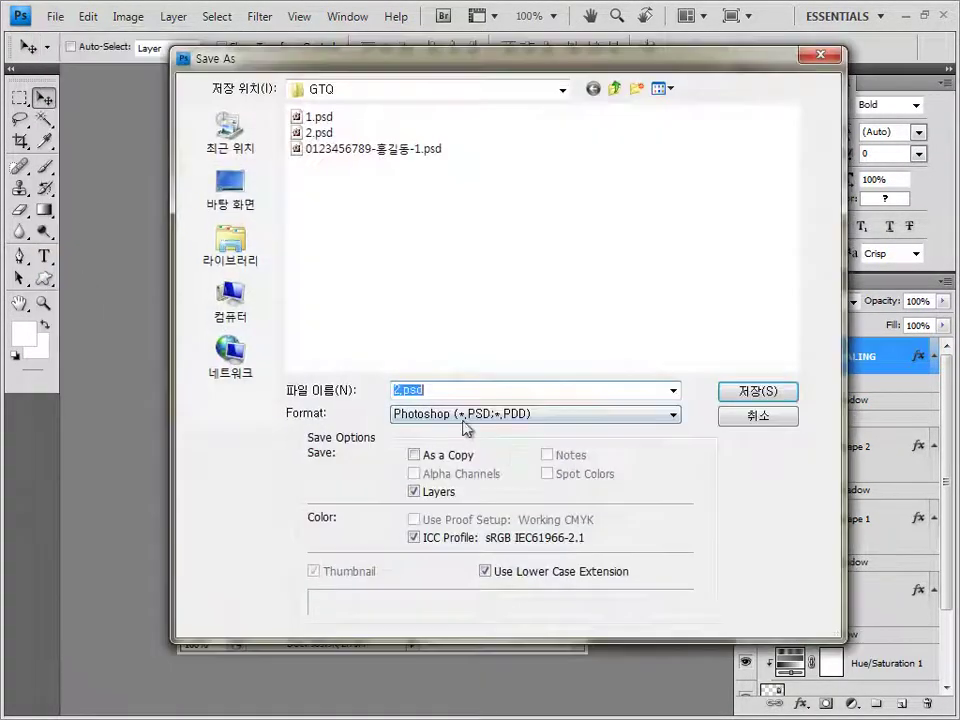
{"action": "left_click", "coordinate": [435, 167]}
{"action": "left_click", "coordinate": [546, 413]}
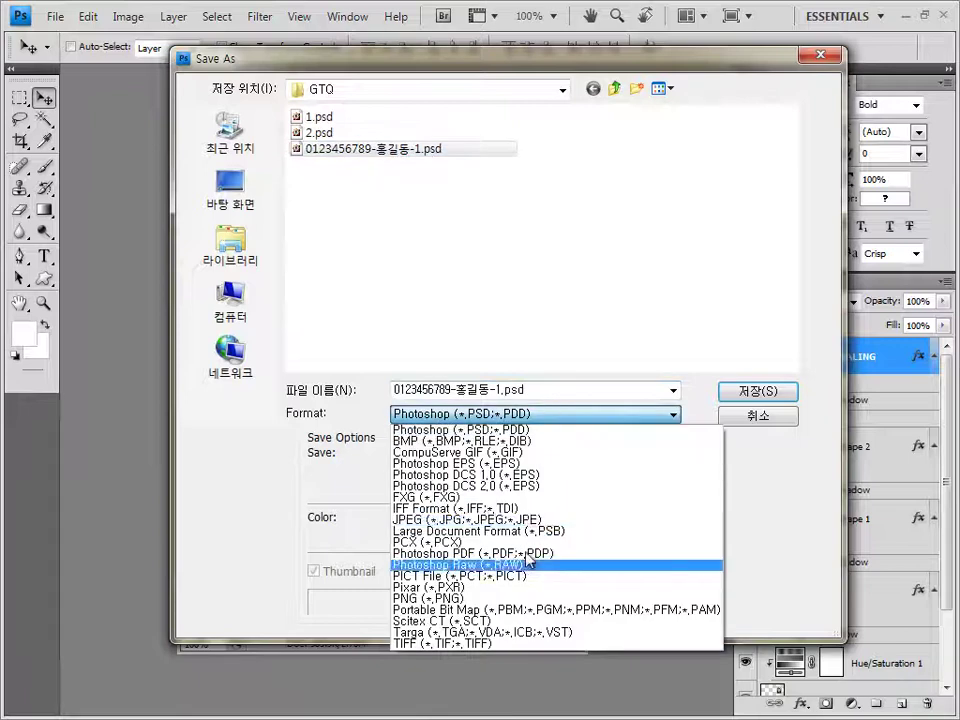
{"action": "left_click", "coordinate": [533, 520]}
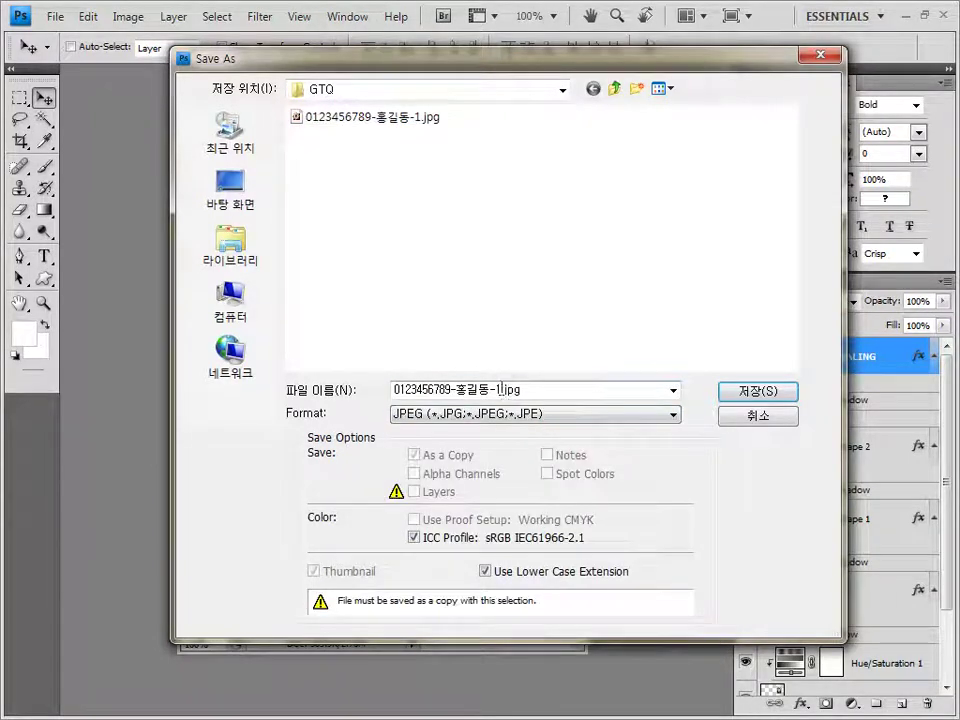
{"action": "double_click", "coordinate": [499, 390]}
{"action": "left_click", "coordinate": [499, 390]}
{"action": "key", "text": "BackSpace"}
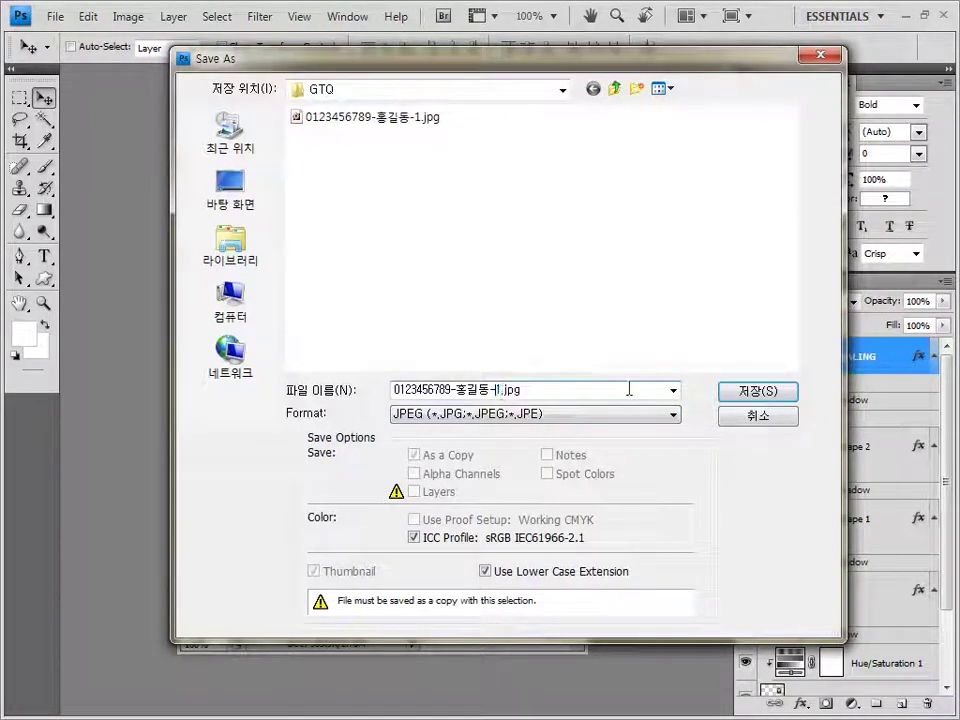
{"action": "type", "text": "2"}
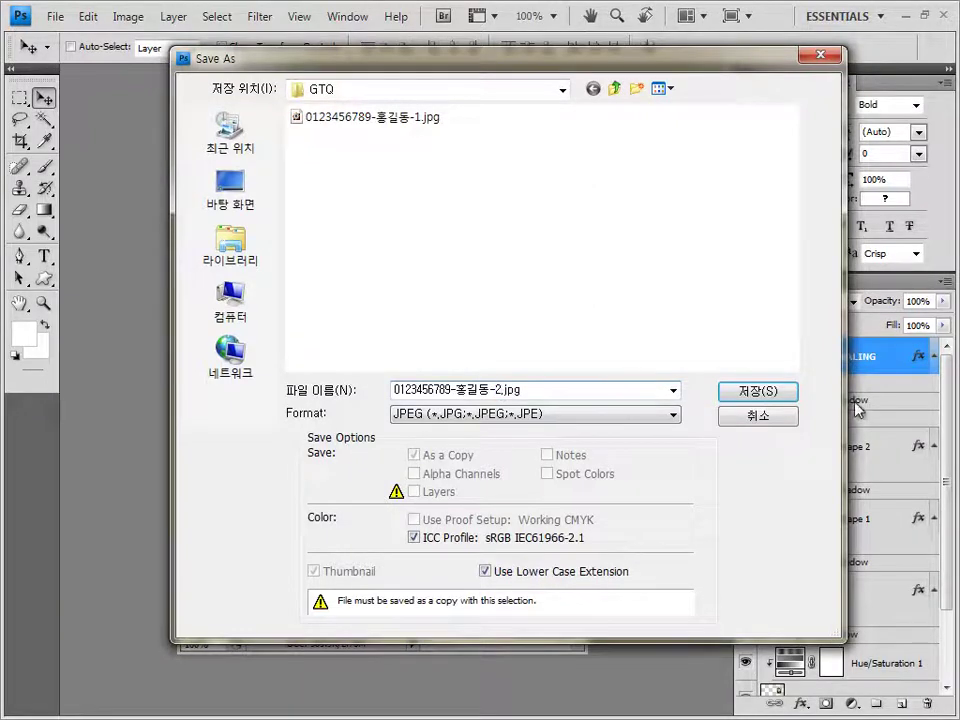
{"action": "left_click", "coordinate": [760, 391]}
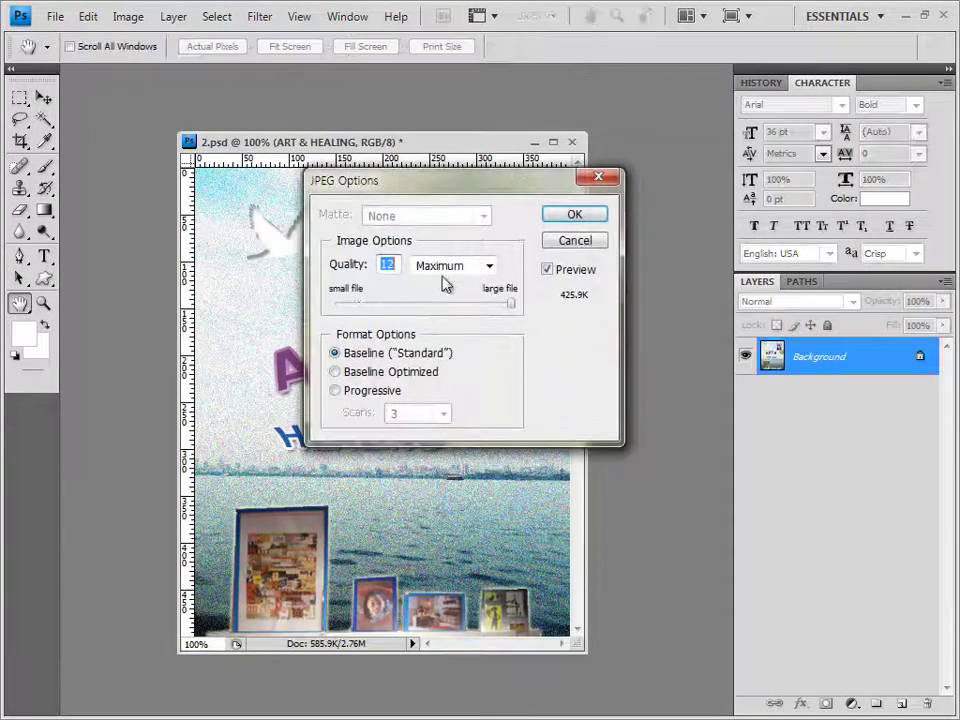
{"action": "type", "text": "8"}
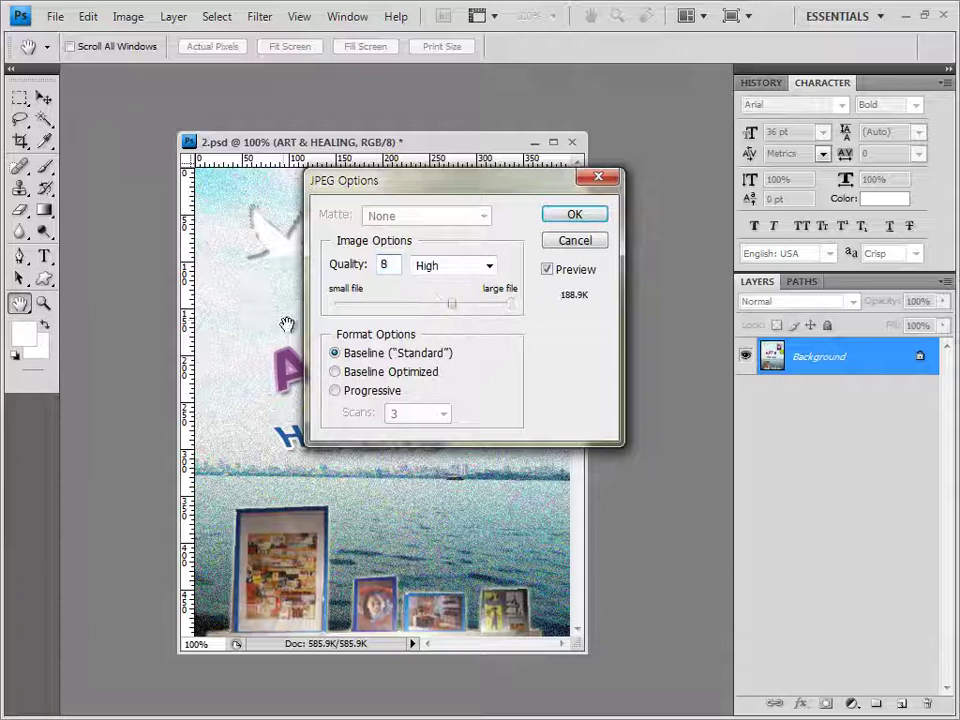
{"action": "left_click", "coordinate": [601, 219]}
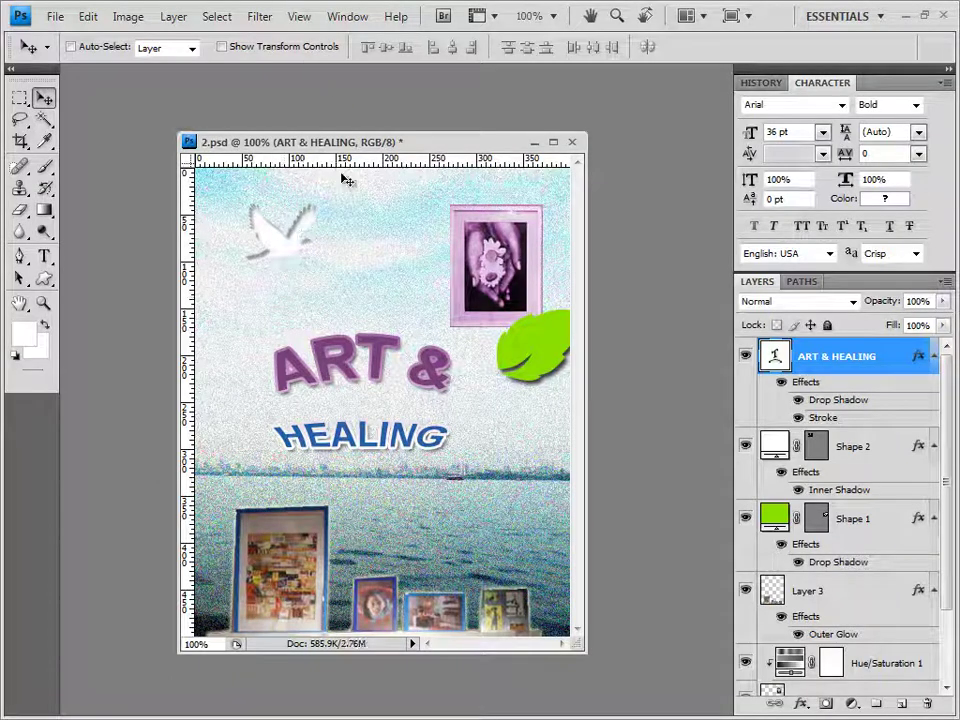
Resize the 2.psd image to 40 × 50 pixels with proportions constrained
{"action": "left_click", "coordinate": [128, 17]}
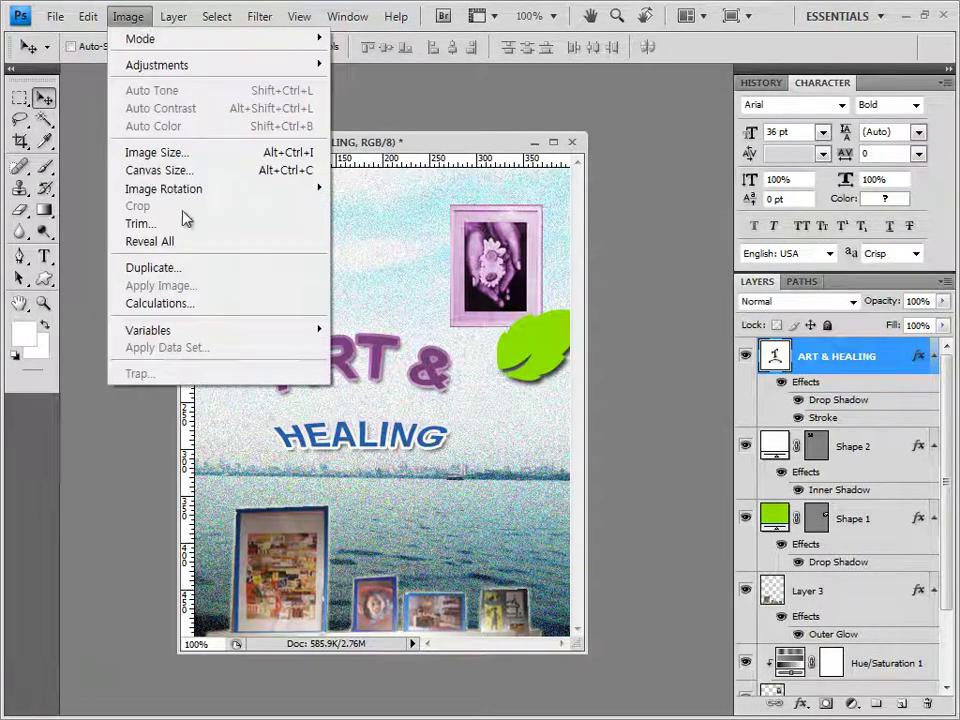
{"action": "left_click", "coordinate": [186, 152]}
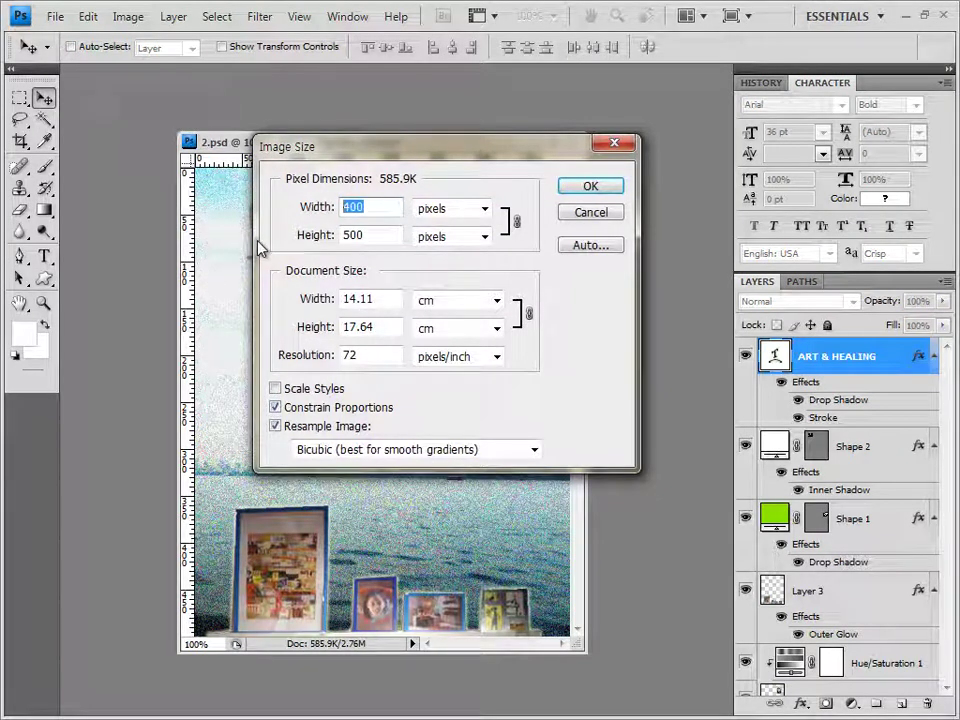
{"action": "type", "text": "40"}
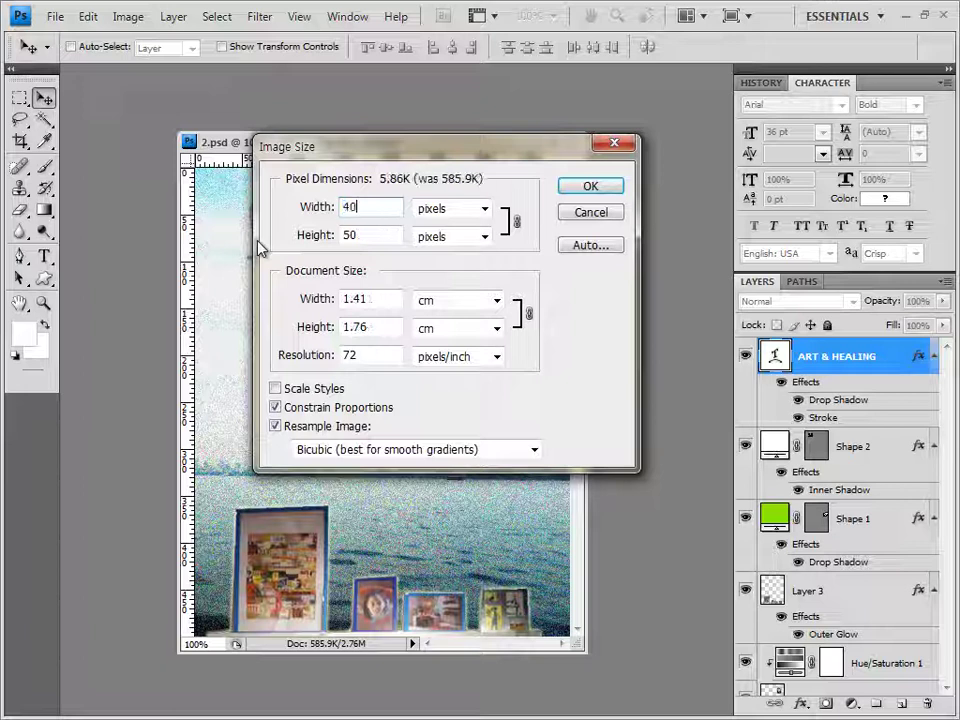
{"action": "left_click", "coordinate": [593, 188]}
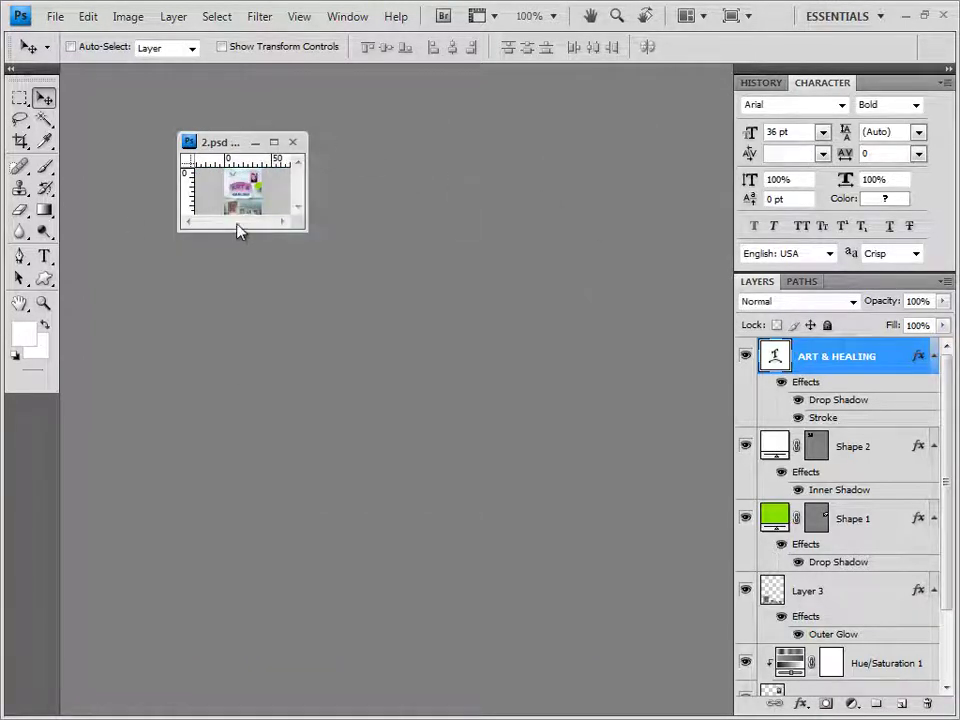
Save the reduced image as a PSD in the GTQ folder, named with the candidate's number and name followed by -2, and close it
{"action": "left_click", "coordinate": [55, 16]}
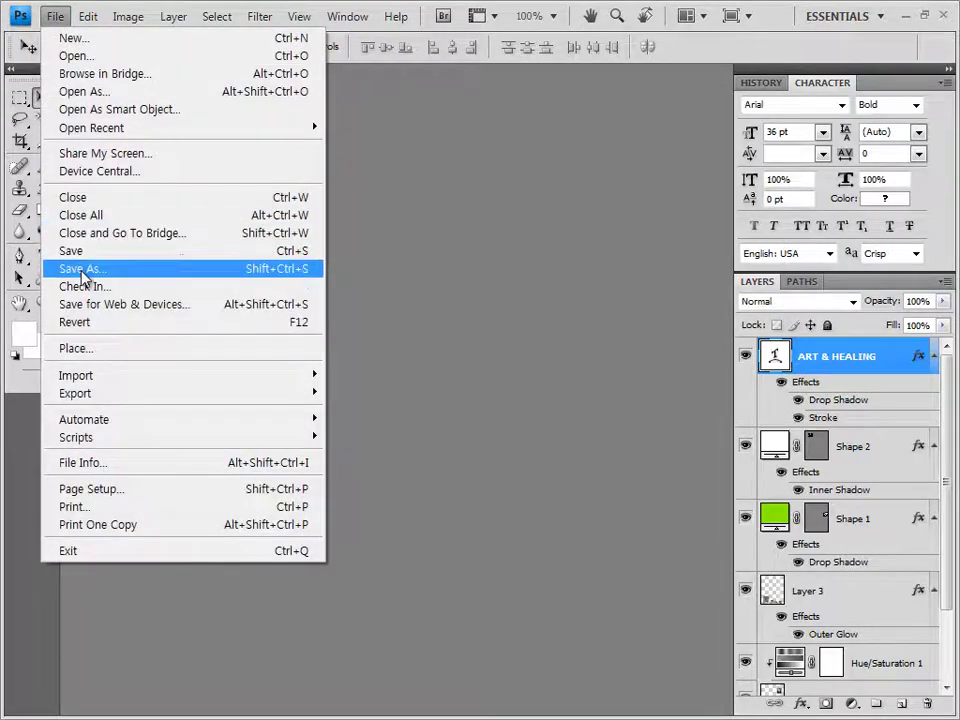
{"action": "left_click", "coordinate": [84, 272]}
{"action": "left_click", "coordinate": [500, 412]}
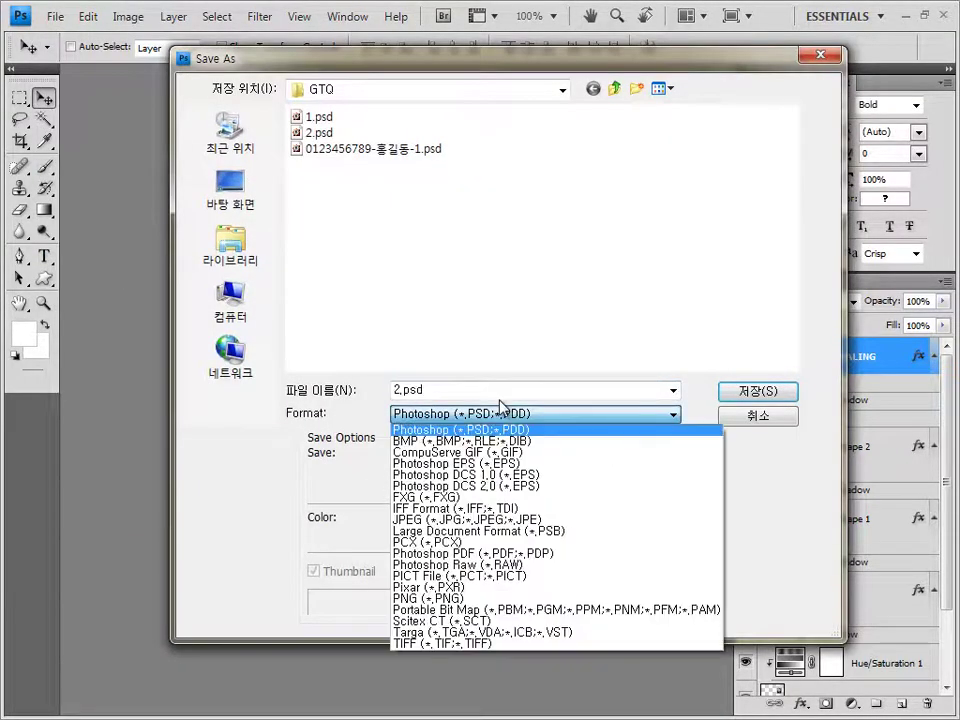
{"action": "left_click", "coordinate": [425, 162]}
{"action": "left_click", "coordinate": [427, 152]}
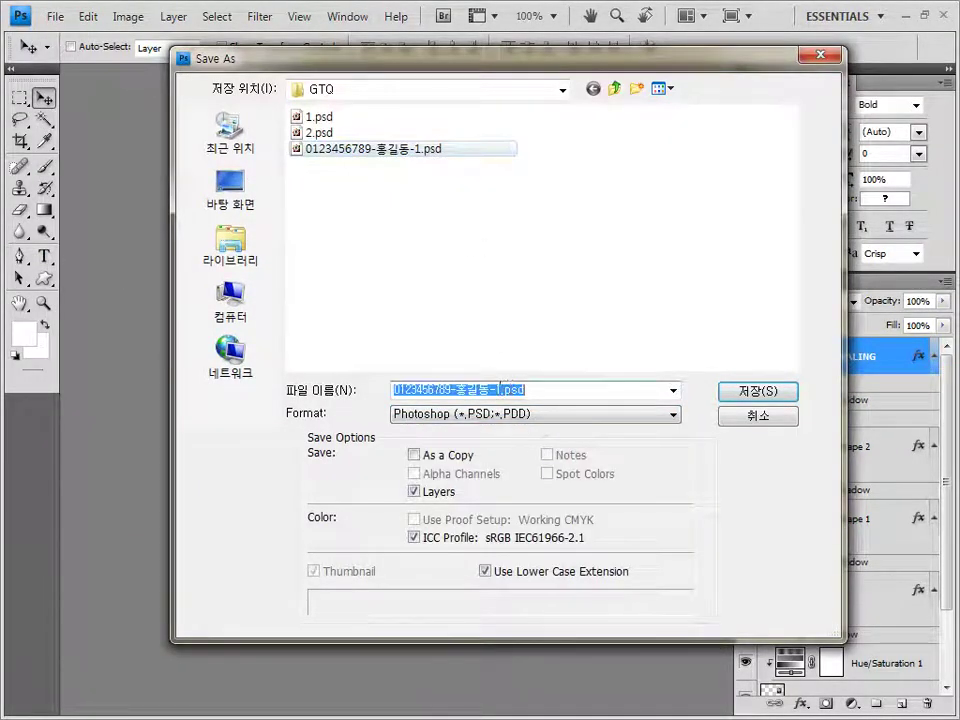
{"action": "left_click", "coordinate": [499, 388]}
{"action": "double_click", "coordinate": [499, 389]}
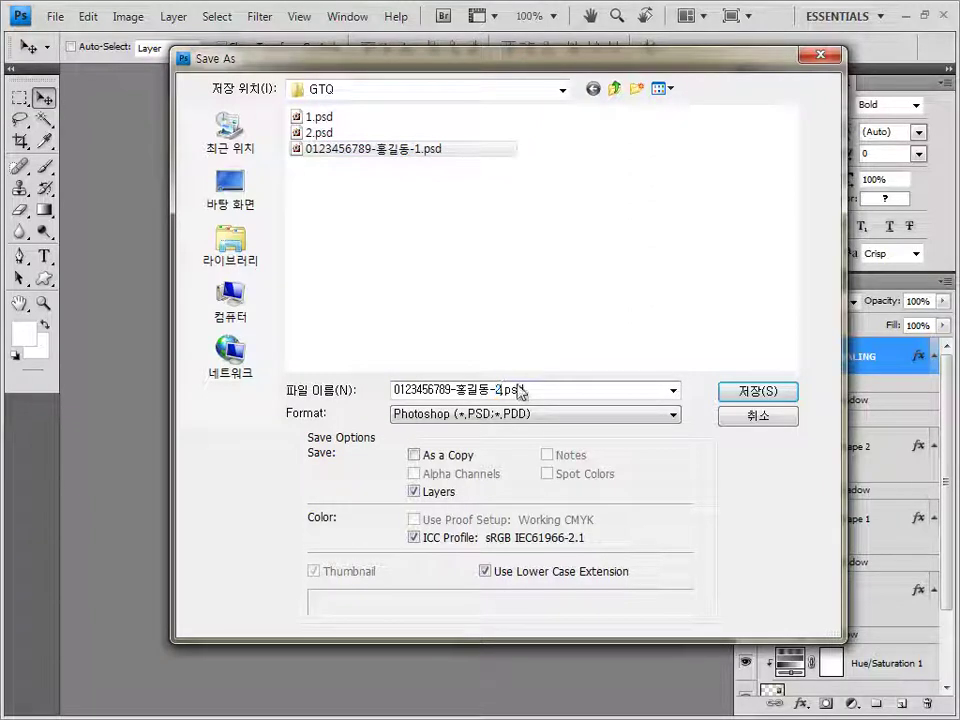
{"action": "left_click", "coordinate": [745, 391]}
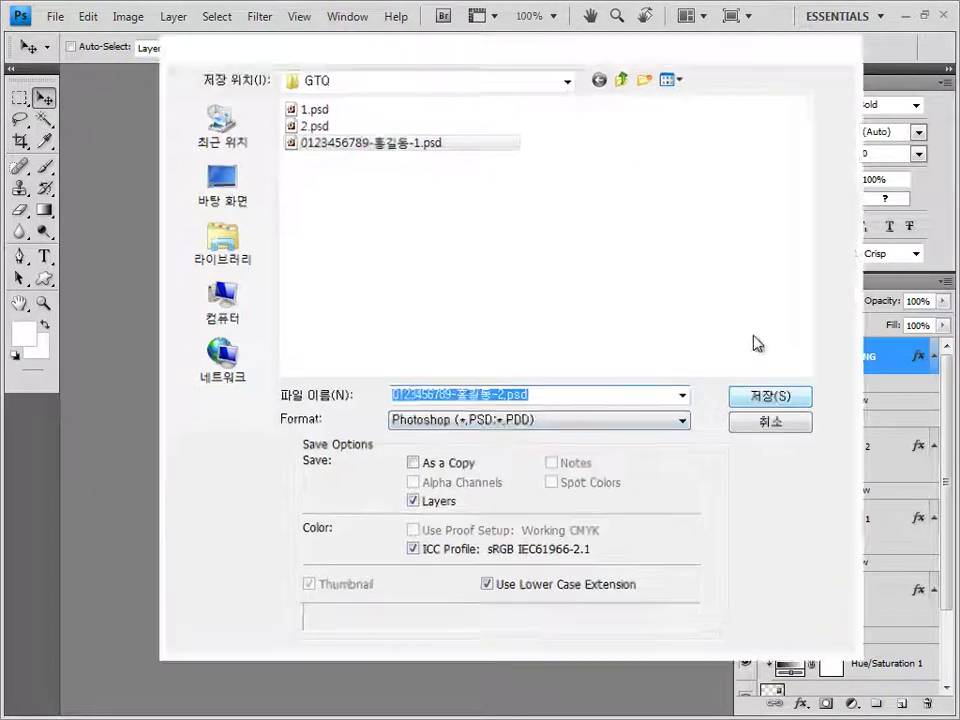
{"action": "left_click", "coordinate": [697, 234]}
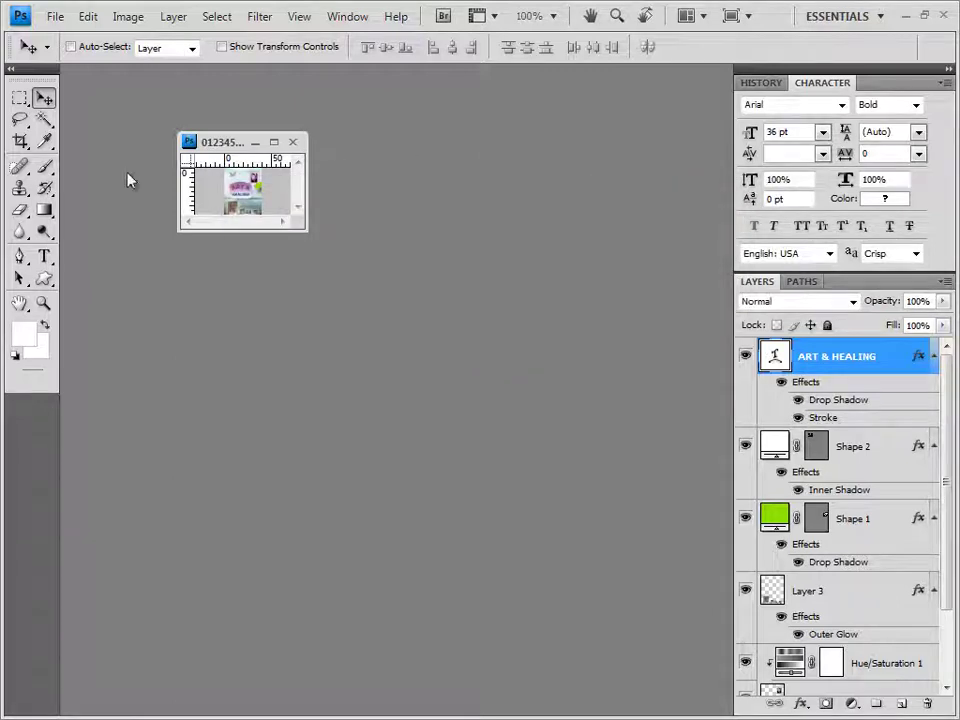
{"action": "key", "text": "ctrl+w"}
Check the GTQ folder for the second composition's JPEG and PSD submission files without opening them
{"action": "double_click", "coordinate": [223, 317]}
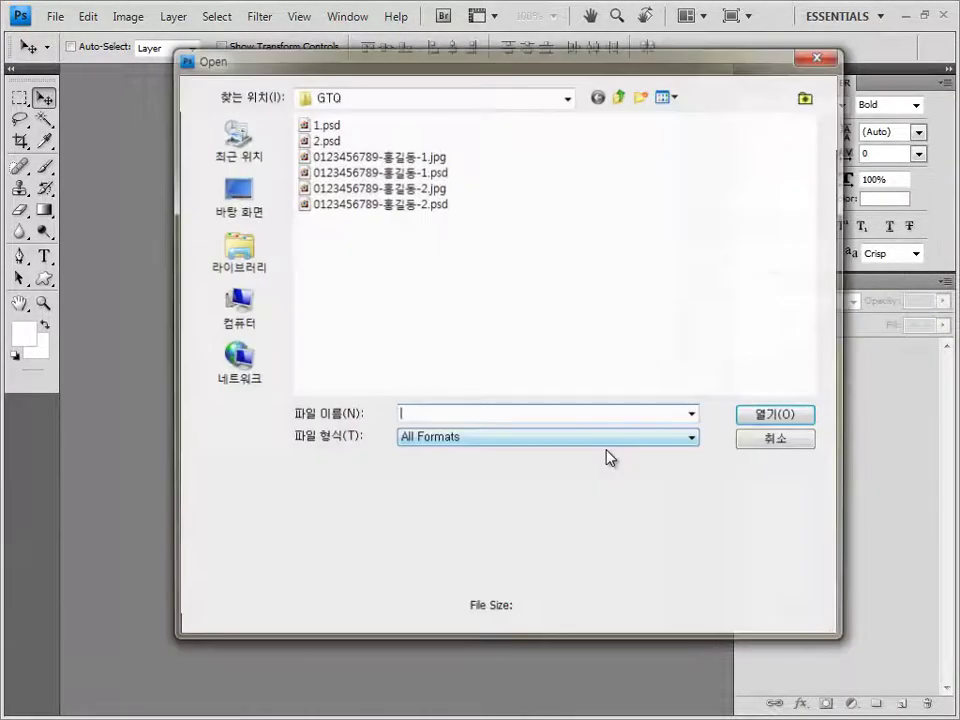
{"action": "left_click_drag", "start_coordinate": [473, 238], "coordinate": [403, 191]}
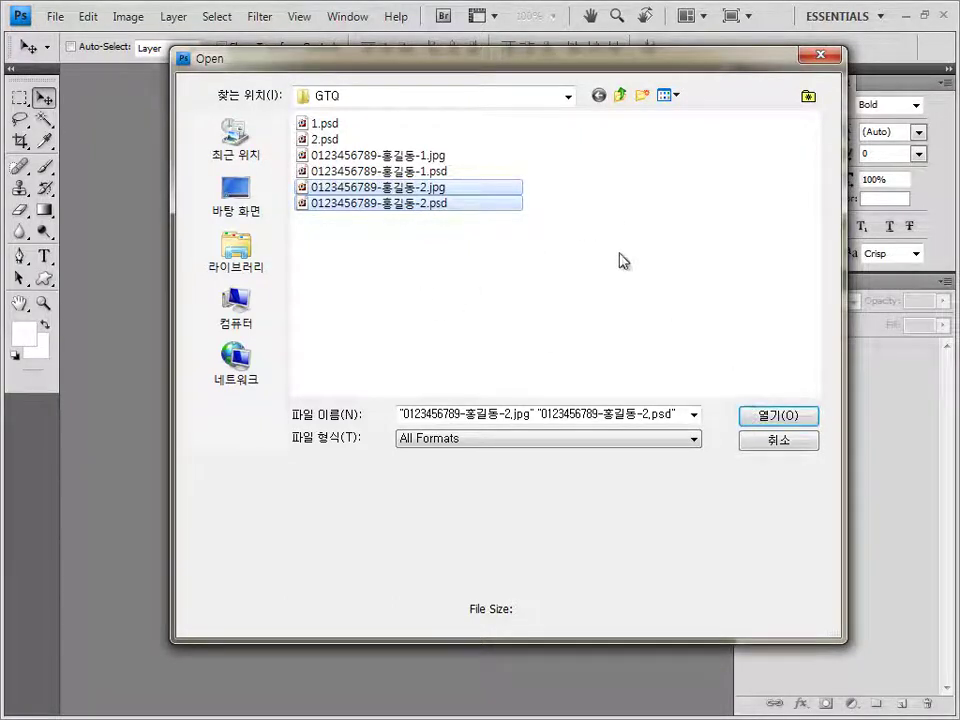
{"action": "left_click", "coordinate": [771, 442]}
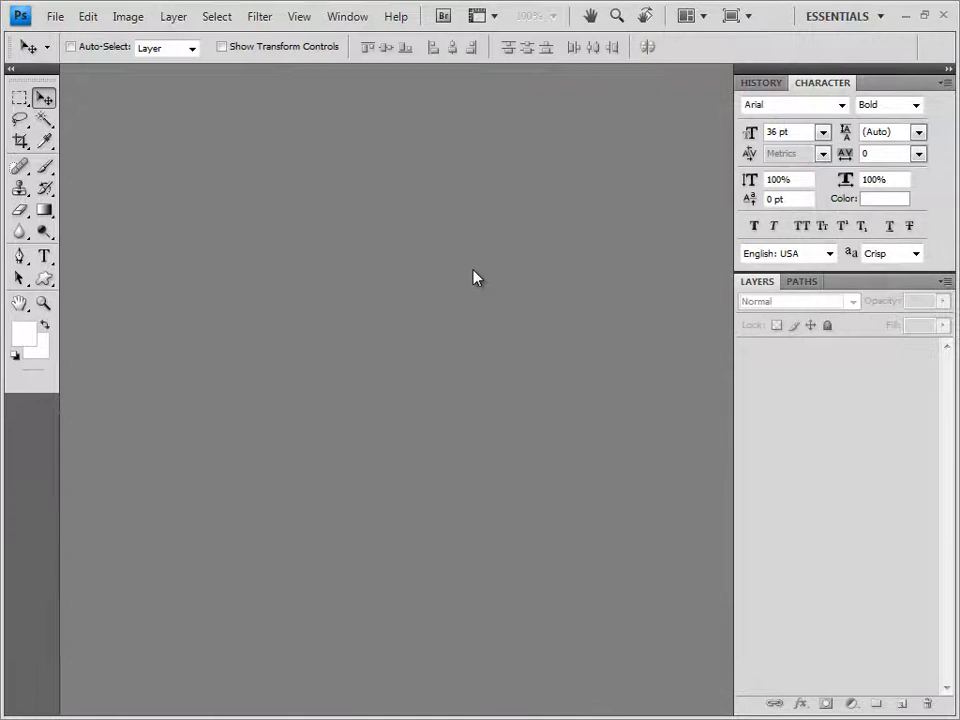